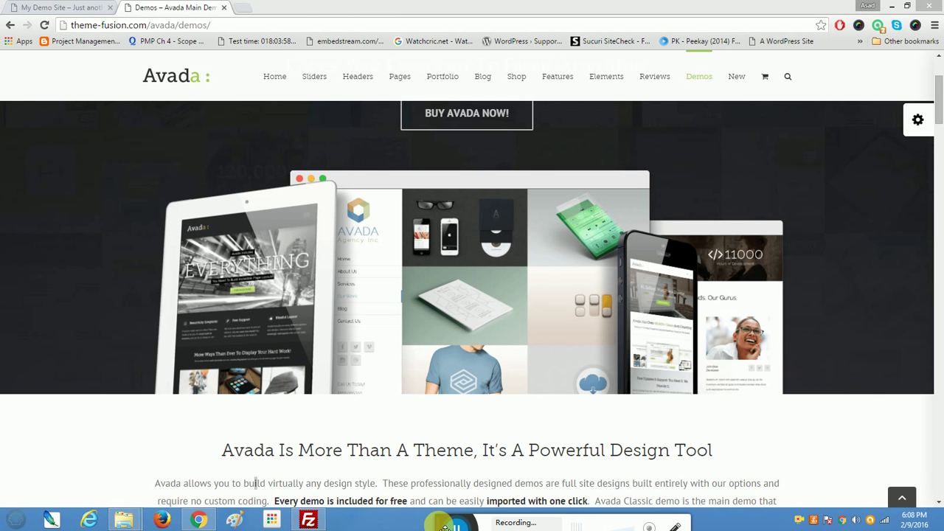
Step: Look over the header and introduction of the Avada theme demos page
click(940, 76)
mouse_move(940, 76)
mouse_down()
mouse_move(940, 63)
mouse_move(942, 96)
mouse_move(942, 78)
mouse_up()
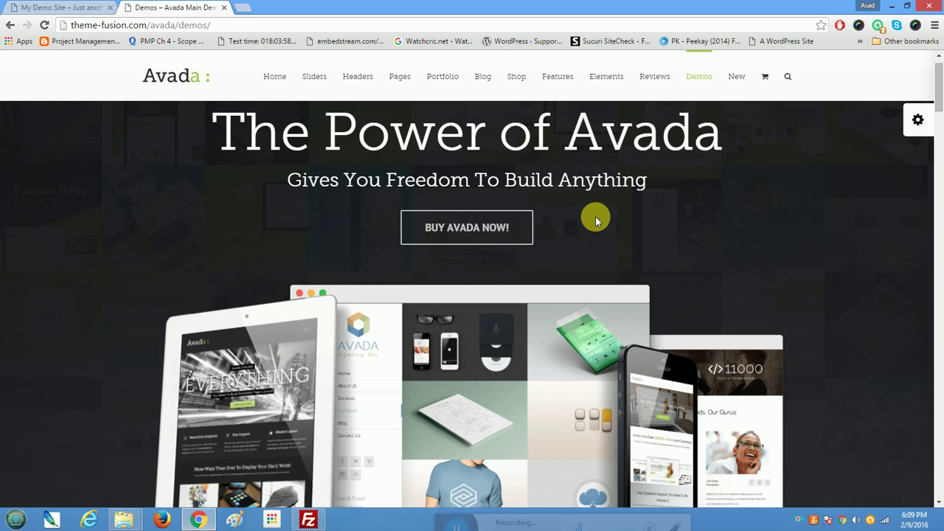
scroll(596, 218, down, 6)
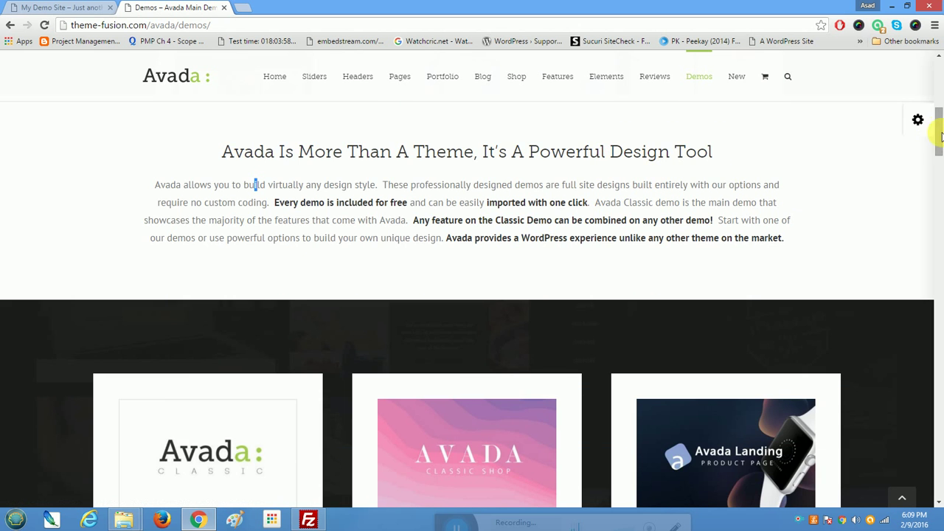
drag(940, 137, 941, 98)
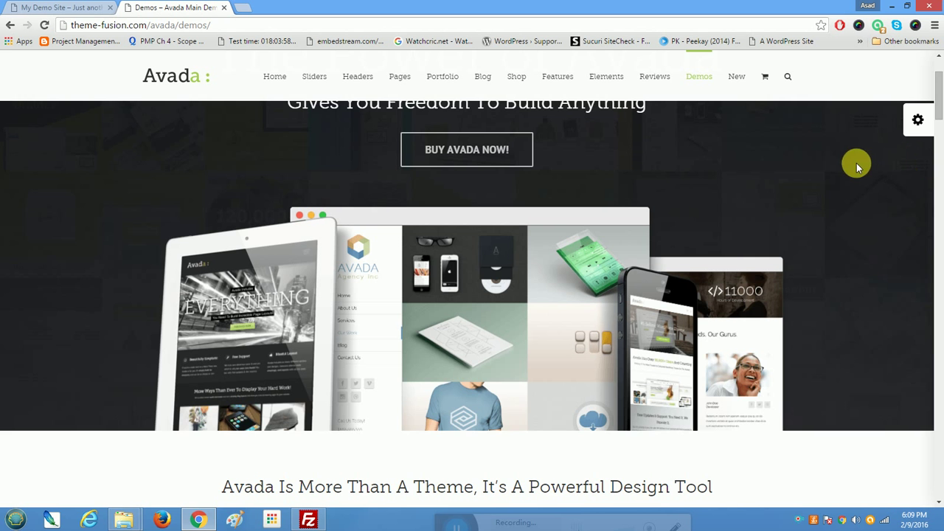
drag(940, 85, 941, 70)
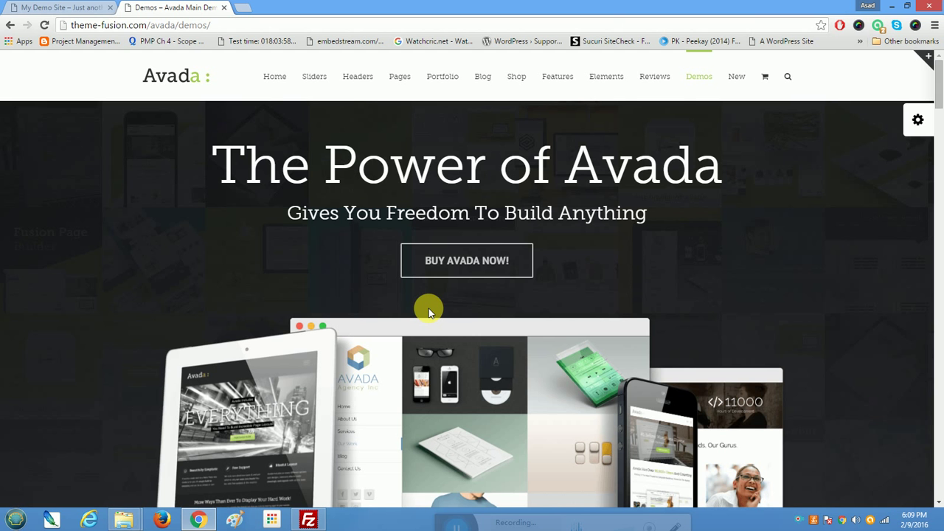
scroll(429, 308, down, 1)
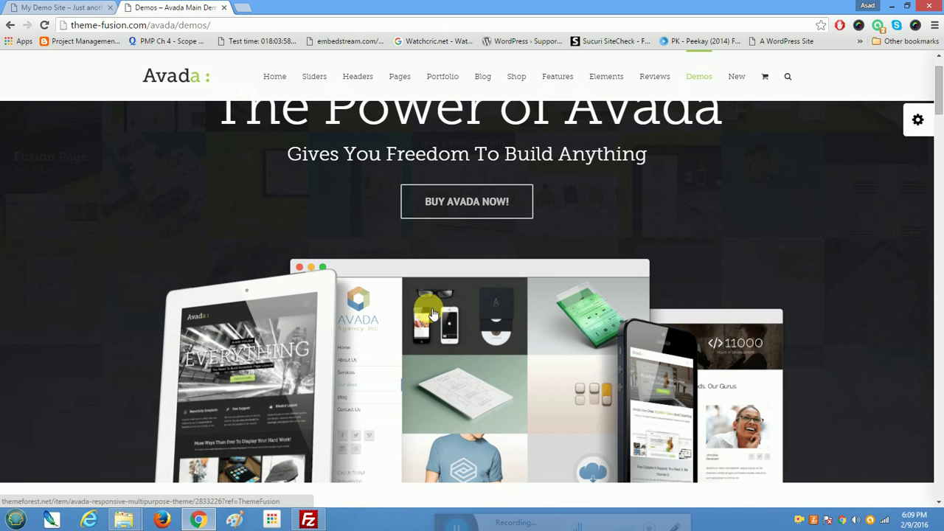
Step: Open the installed themes page in the WordPress admin of My Demo Site
click(45, 9)
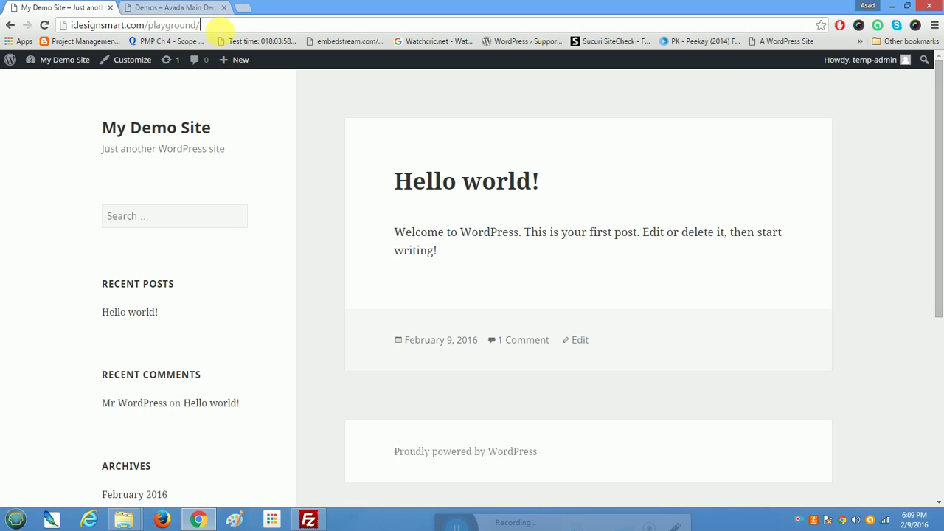
click(213, 25)
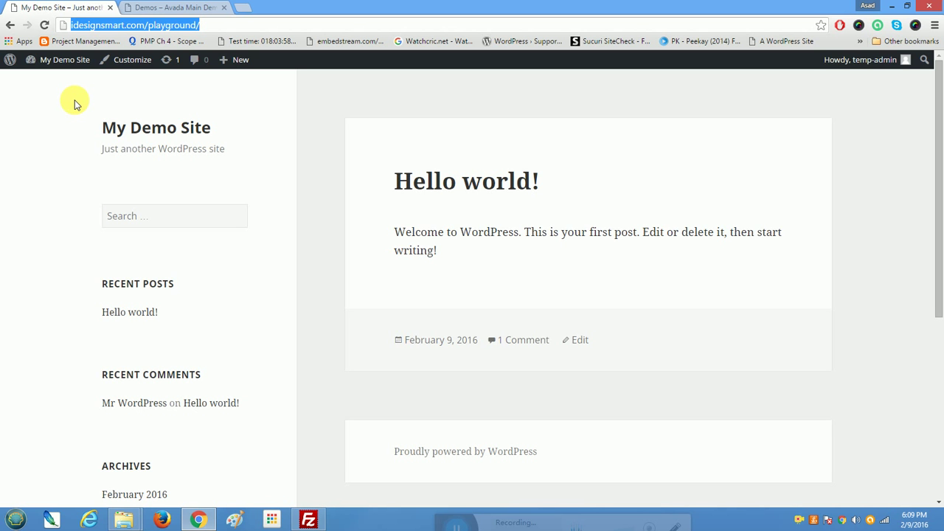
click(32, 61)
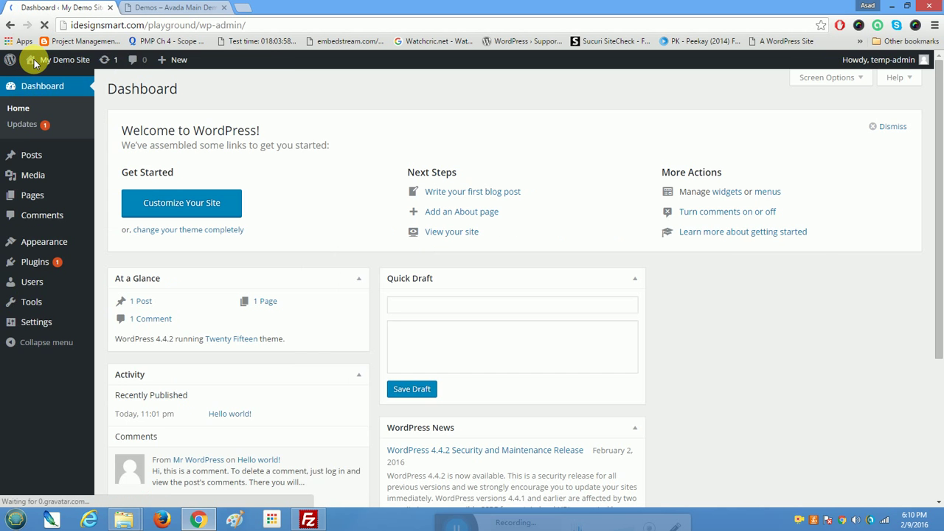
mouse_move(73, 246)
click(118, 244)
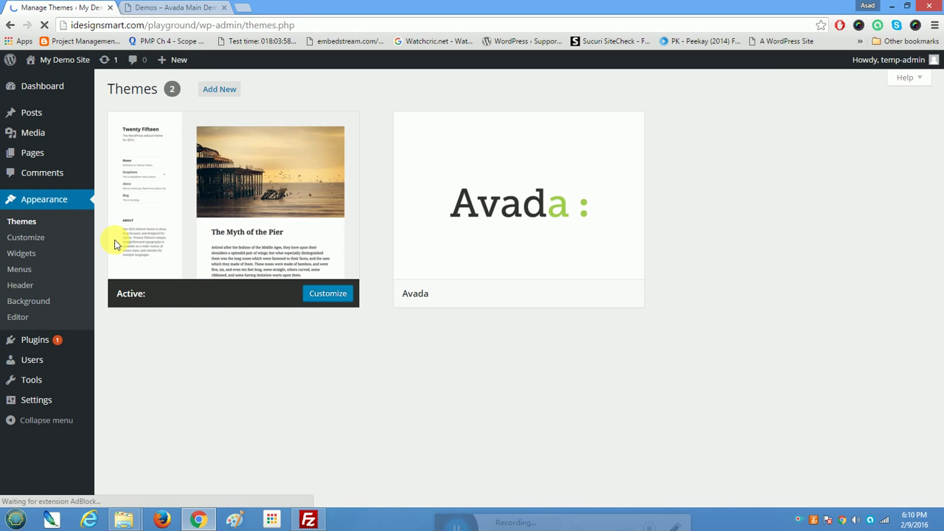
mouse_move(570, 197)
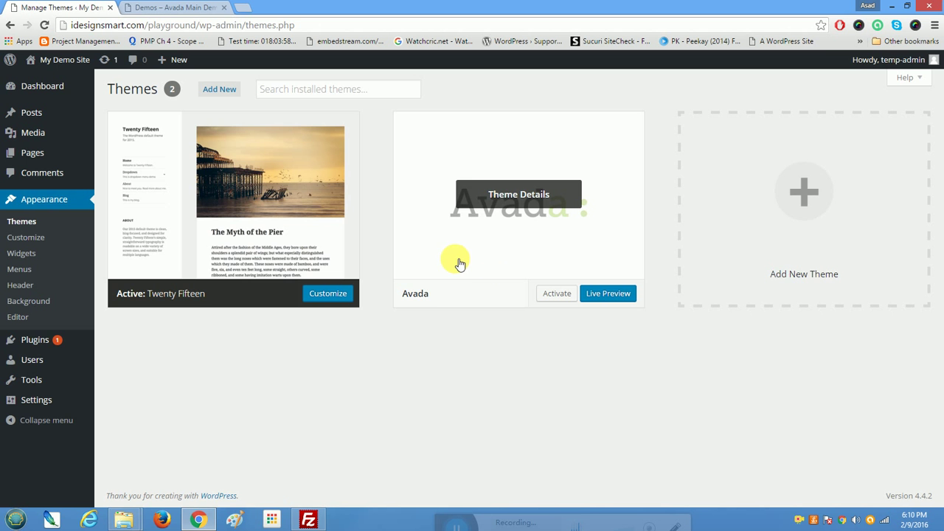
Step: Examine the prebuilt site demos offered on the Avada demos page, from Avada Classic to Avada Forum
click(157, 7)
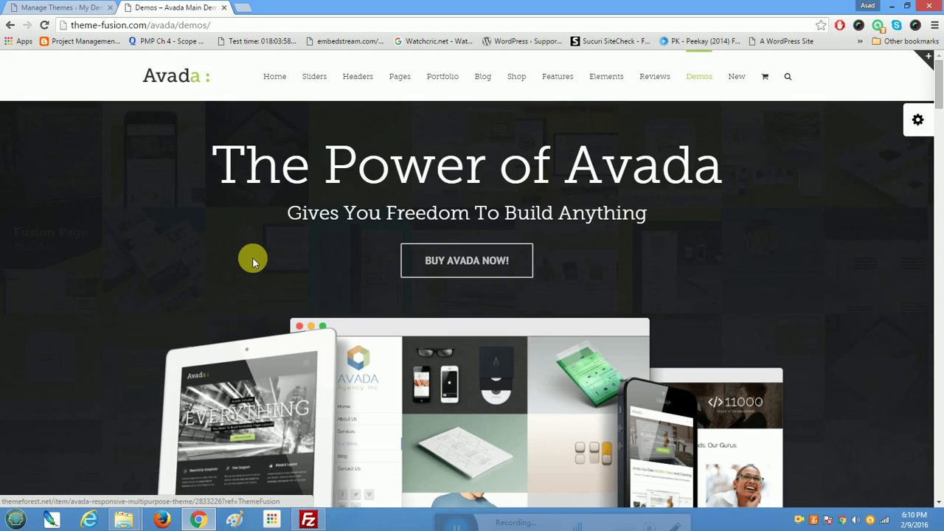
scroll(252, 256, down, 3)
scroll(254, 259, down, 5)
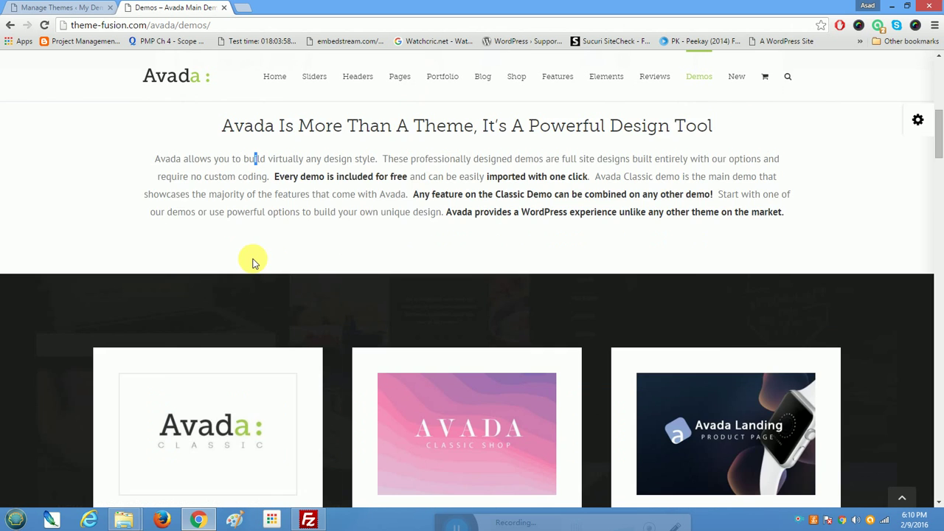
scroll(257, 261, up, 3)
scroll(253, 258, down, 5)
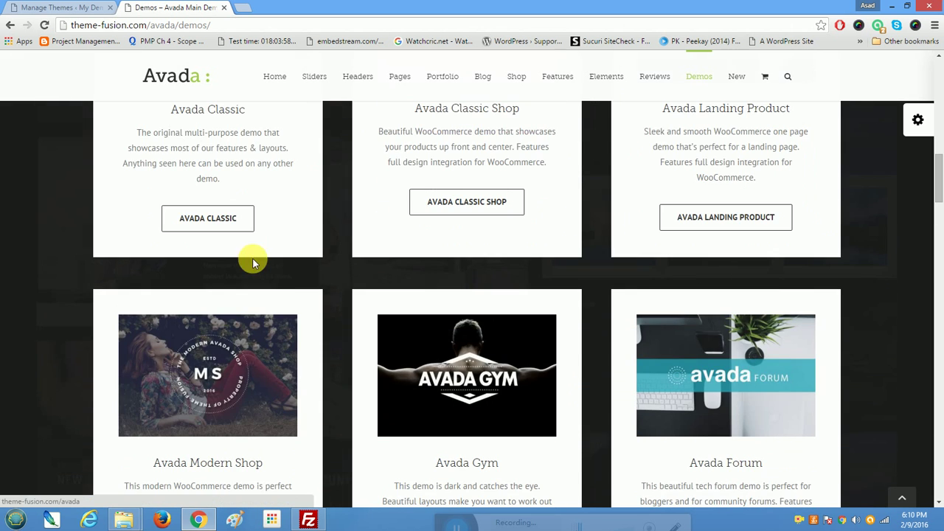
scroll(474, 361, up, 5)
scroll(472, 358, down, 5)
scroll(474, 362, down, 5)
scroll(474, 361, up, 10)
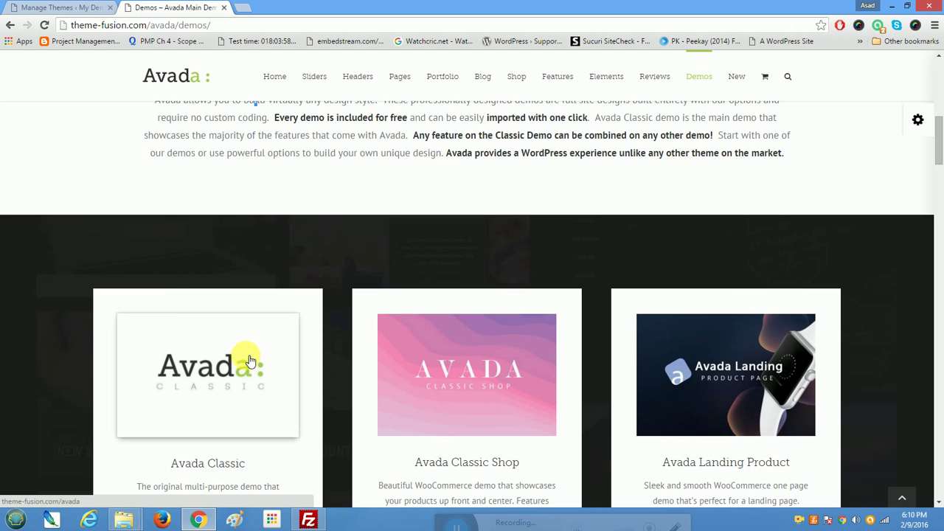
scroll(249, 360, down, 3)
scroll(247, 360, up, 6)
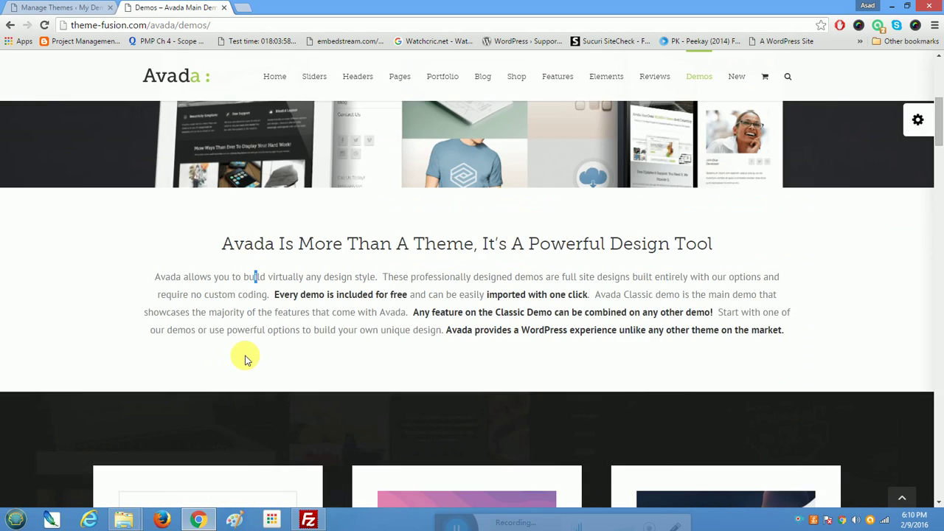
scroll(246, 360, up, 5)
scroll(247, 360, down, 7)
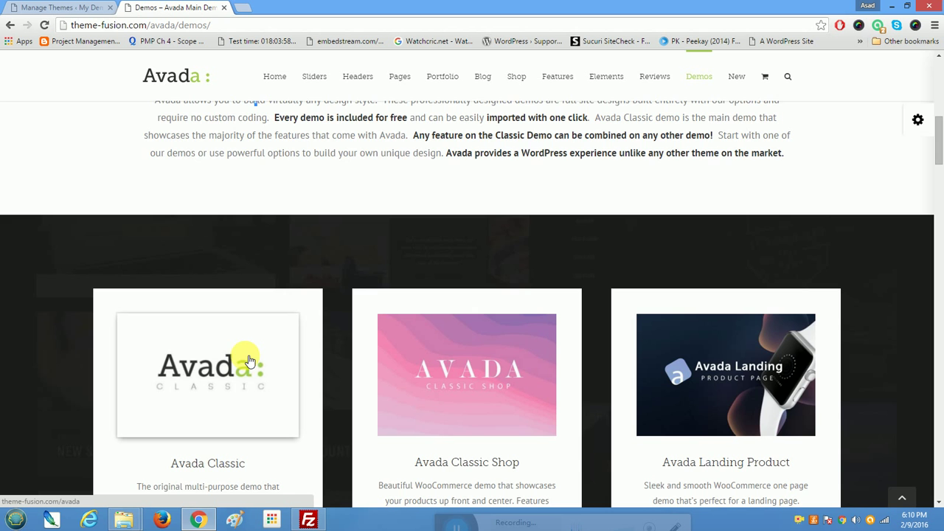
scroll(240, 348, down, 3)
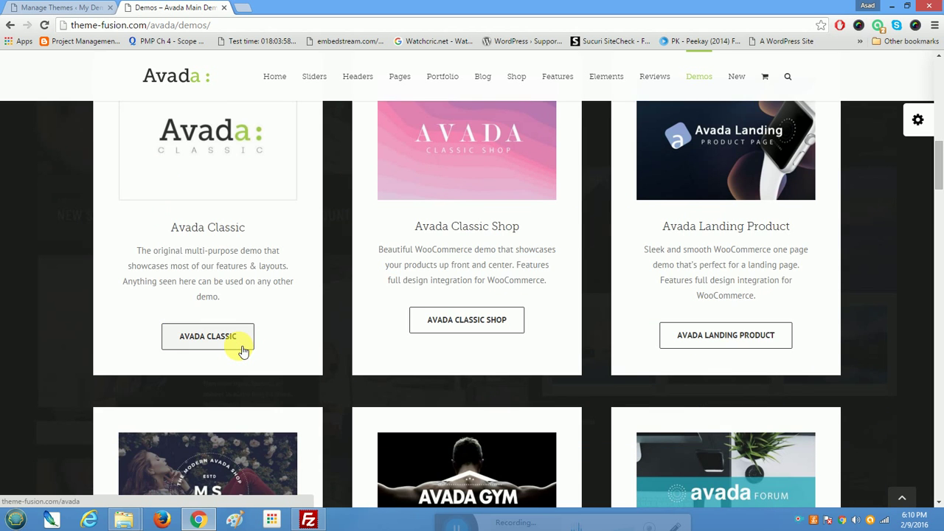
scroll(243, 351, up, 3)
scroll(240, 352, down, 6)
scroll(694, 363, down, 2)
scroll(694, 364, up, 2)
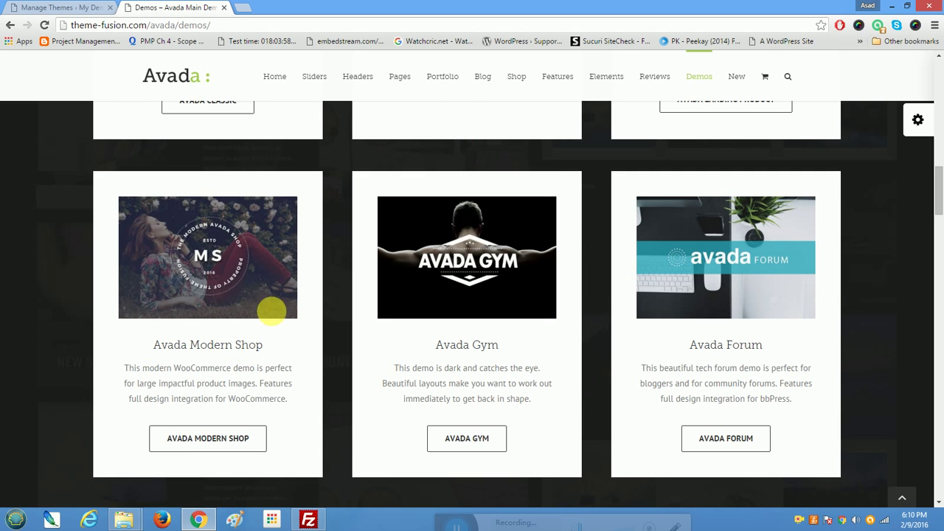
Step: Open the home page of the Avada Modern Shop demo with its demo selection sidebar collapsed
click(202, 271)
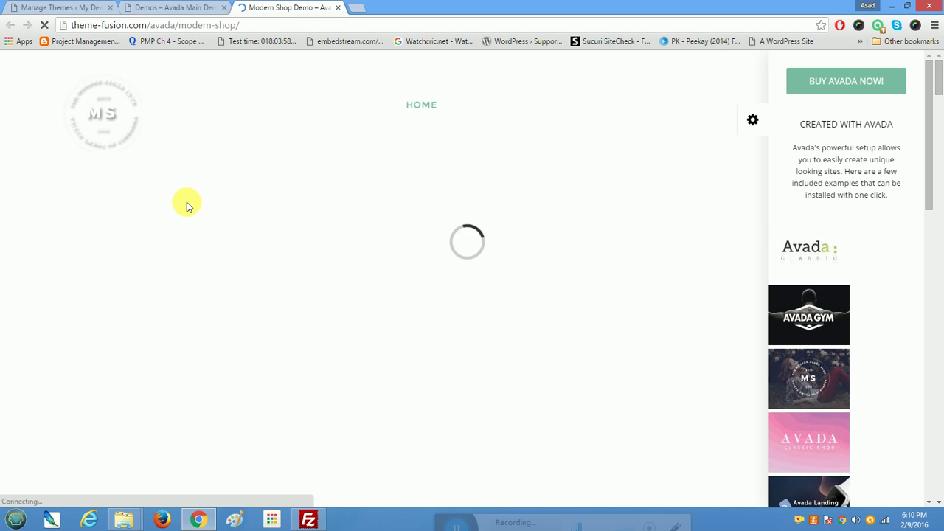
click(753, 120)
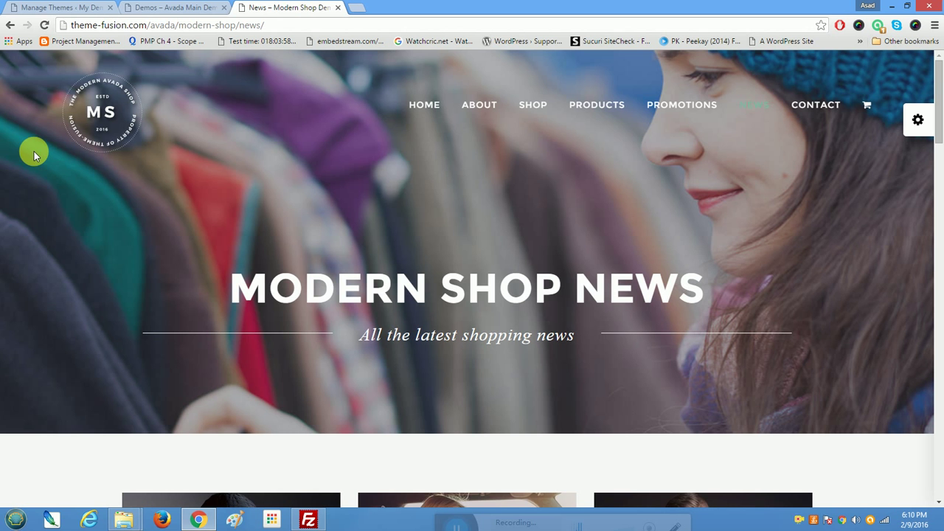
click(424, 107)
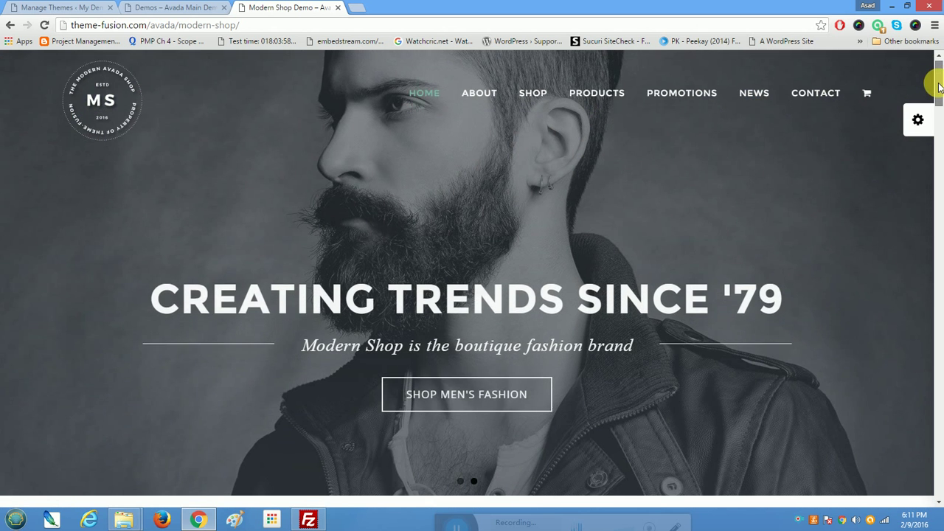
Step: Examine the welcome section of the Modern Shop home page and advance its image carousel
mouse_move(937, 79)
mouse_down()
mouse_move(939, 101)
mouse_move(939, 71)
mouse_up()
drag(940, 107, 923, 145)
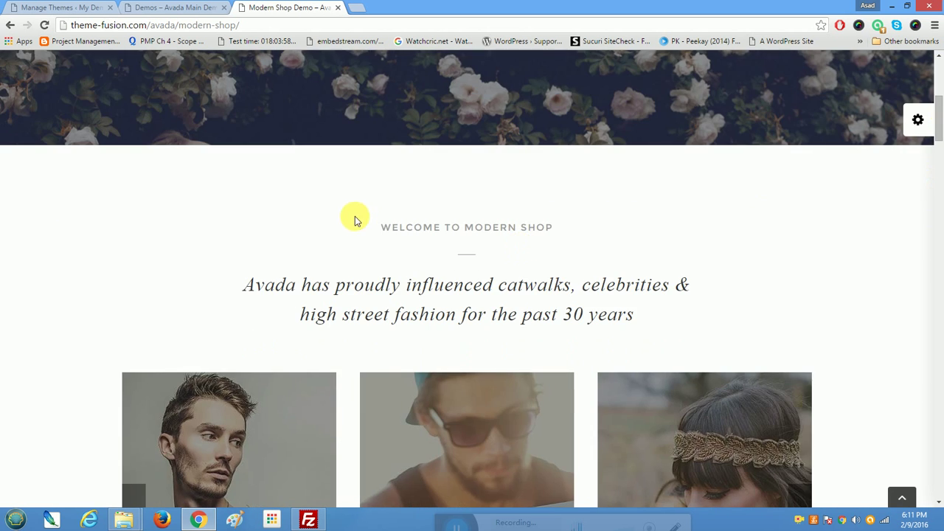
drag(243, 284, 701, 316)
scroll(735, 361, down, 3)
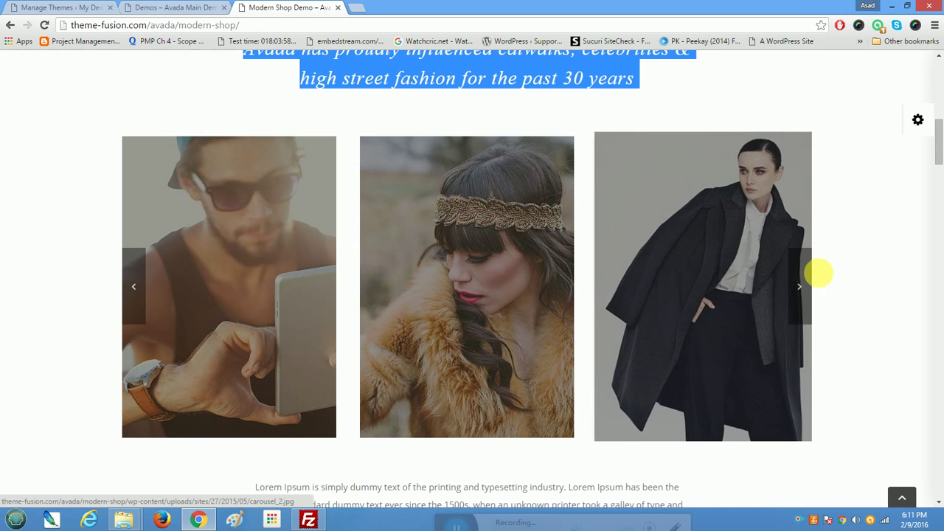
click(801, 288)
click(801, 288)
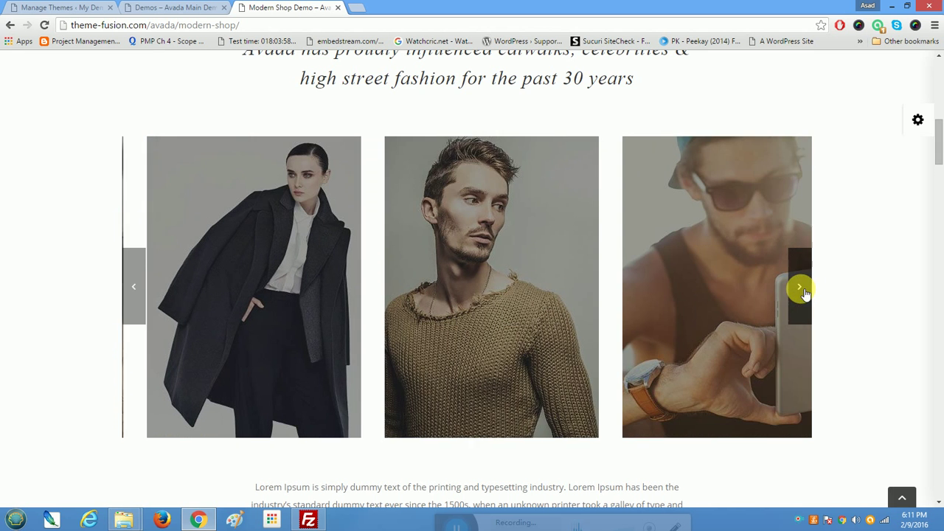
Step: Review the Hipster Set and Elegance Set product sections and close the Modern Shop demo
scroll(936, 159, down, 2)
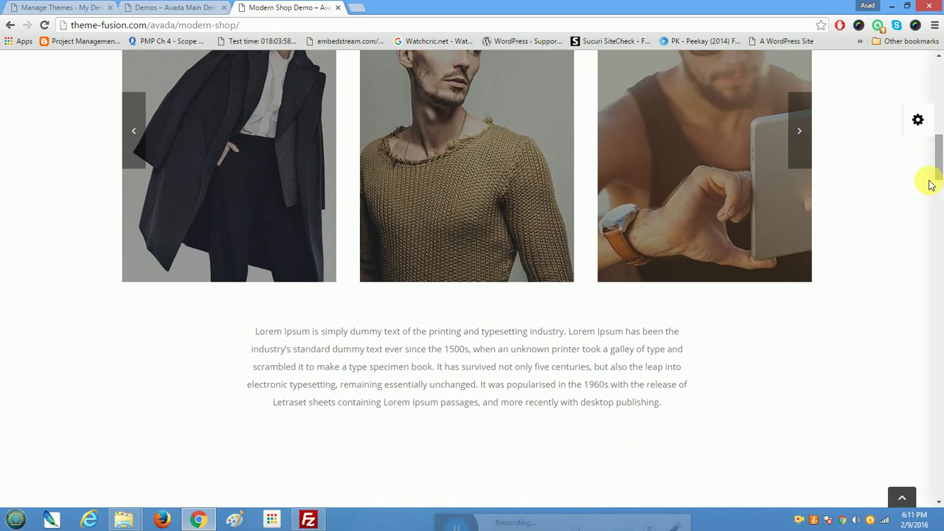
scroll(430, 396, down, 2)
scroll(429, 395, down, 2)
scroll(880, 169, down, 4)
drag(941, 209, 941, 188)
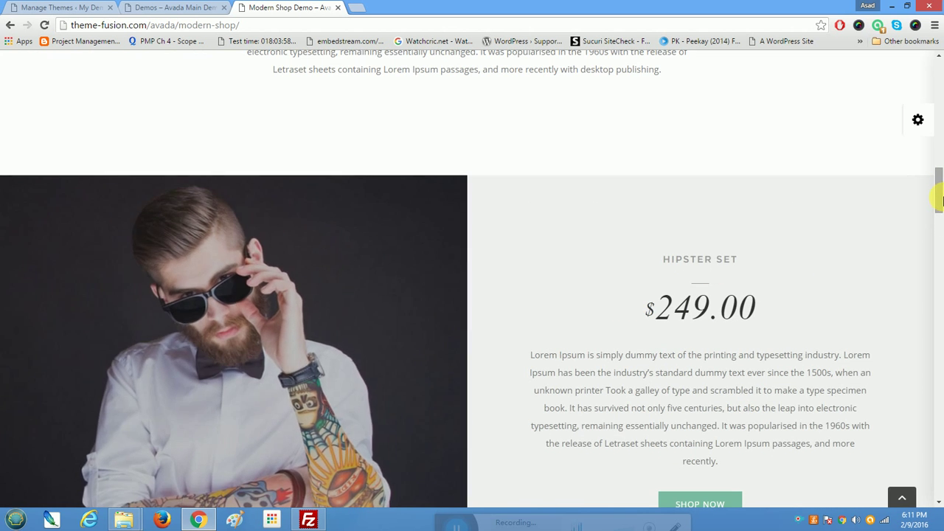
drag(936, 197, 939, 232)
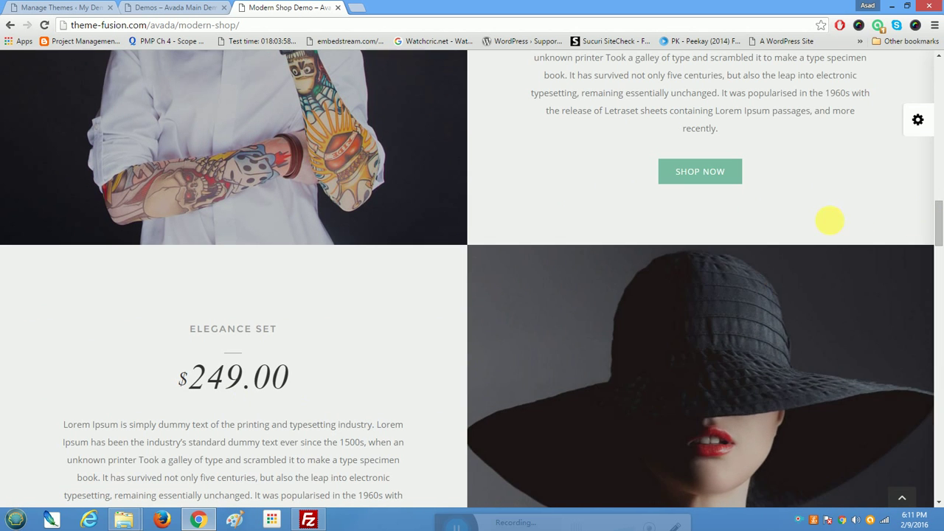
drag(937, 236, 937, 4)
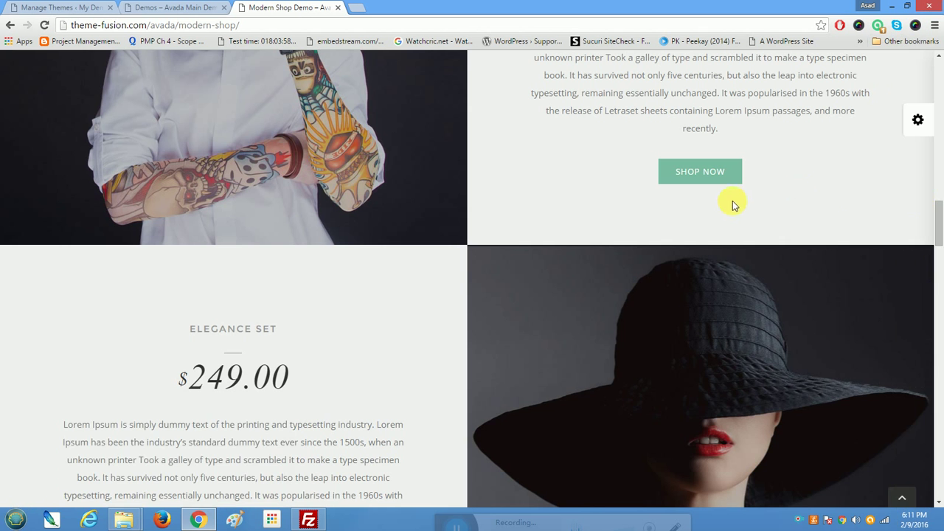
drag(937, 222, 938, 64)
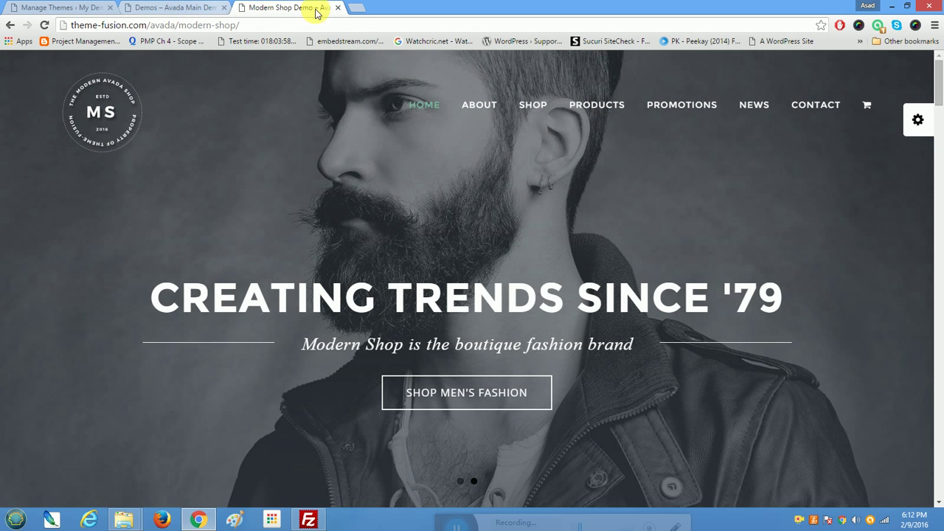
click(338, 8)
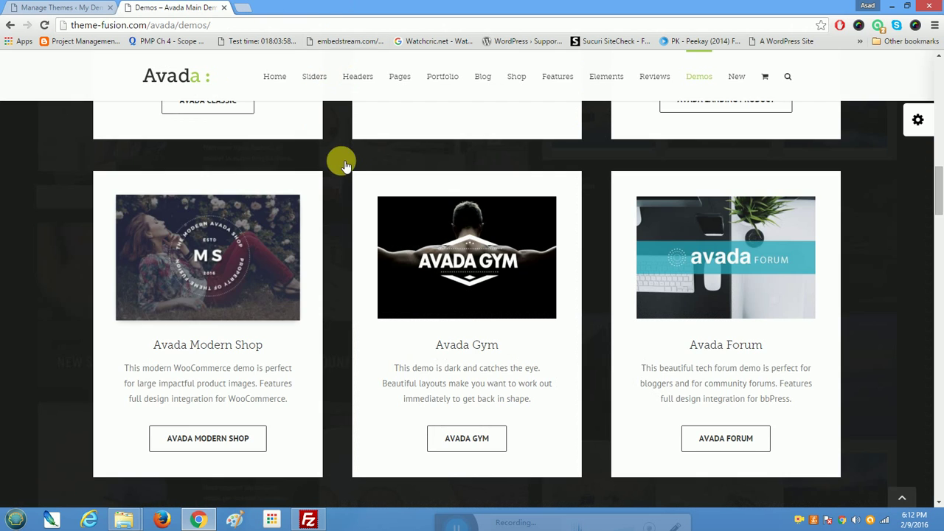
Step: Activate the Avada theme on My Demo Site from the installed themes page
click(25, 9)
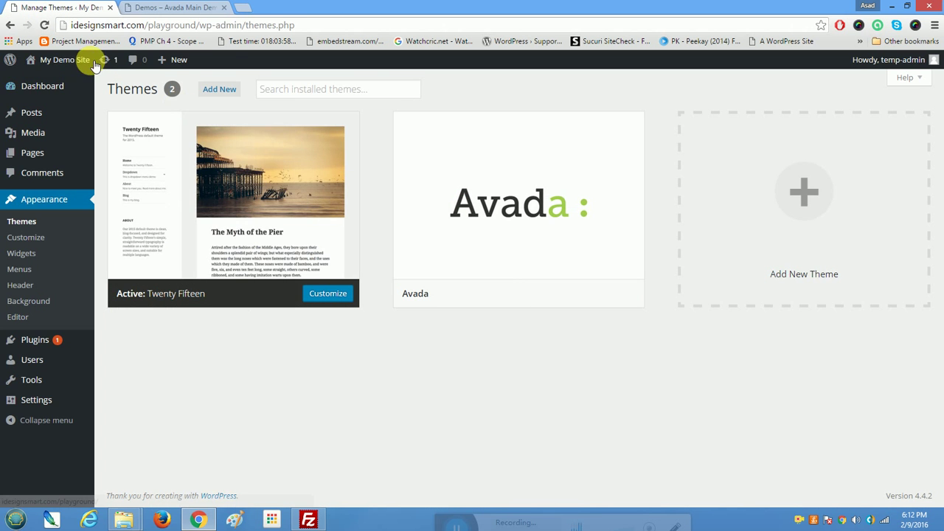
click(203, 8)
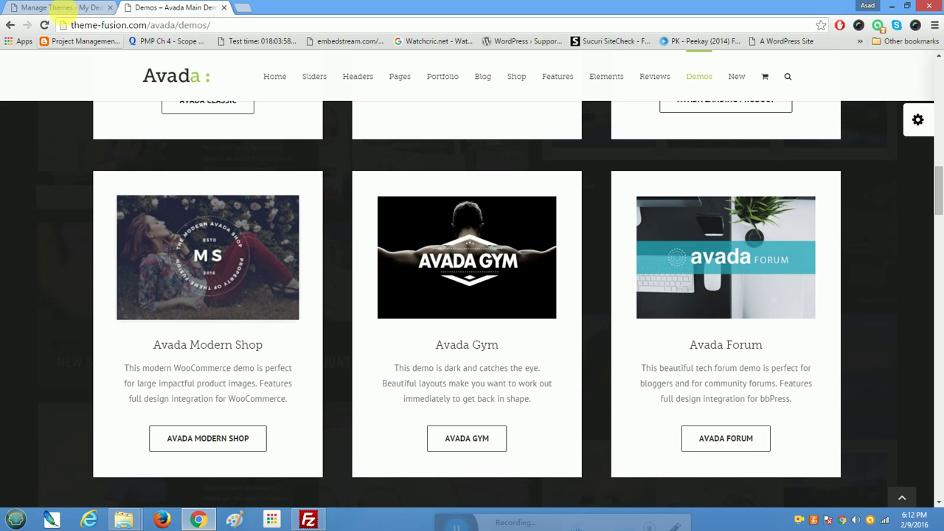
click(57, 9)
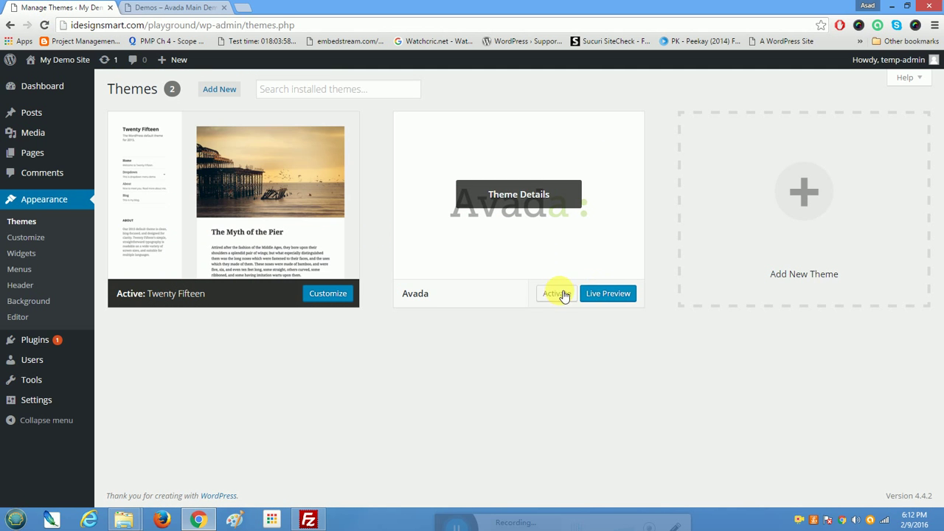
click(558, 294)
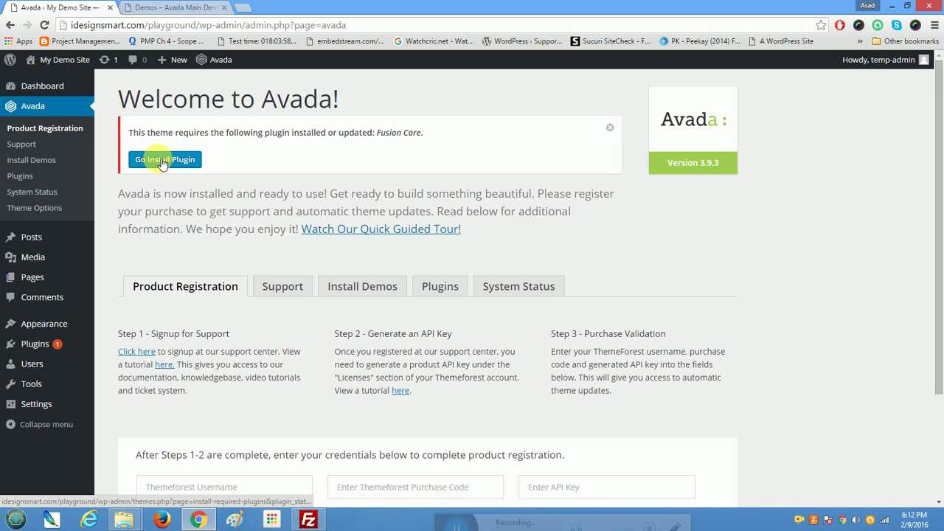
mouse_move(229, 63)
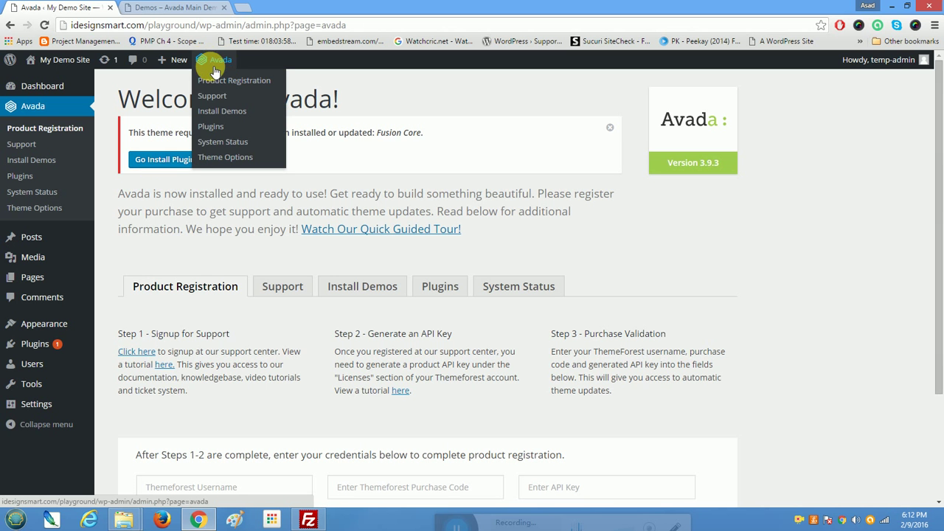
Step: Install the required Fusion Core plugin from Avada's Plugins page and return to the plugin list
click(210, 127)
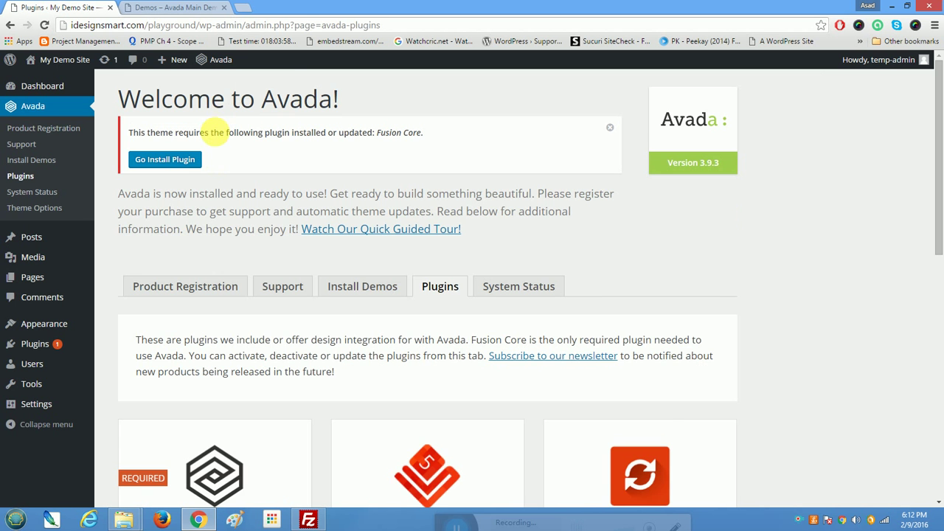
scroll(237, 354, down, 3)
scroll(650, 404, down, 3)
scroll(647, 400, up, 2)
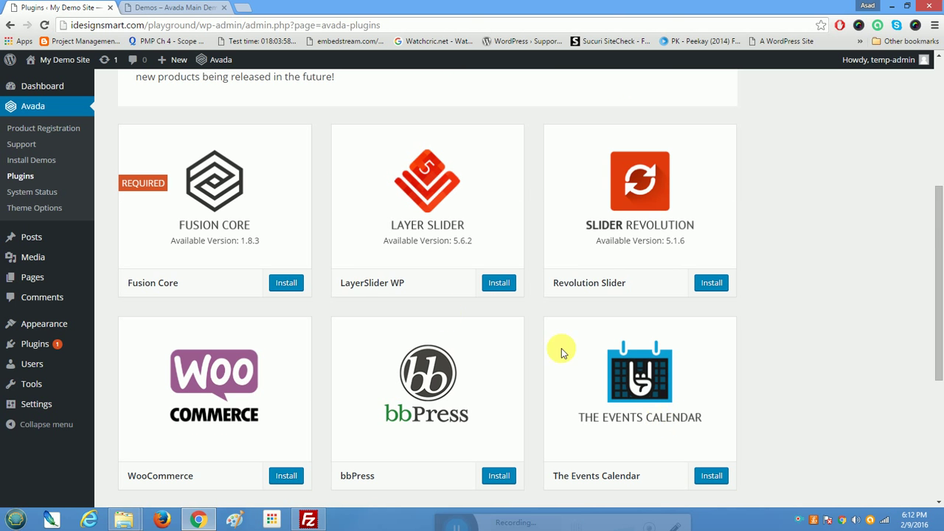
click(294, 282)
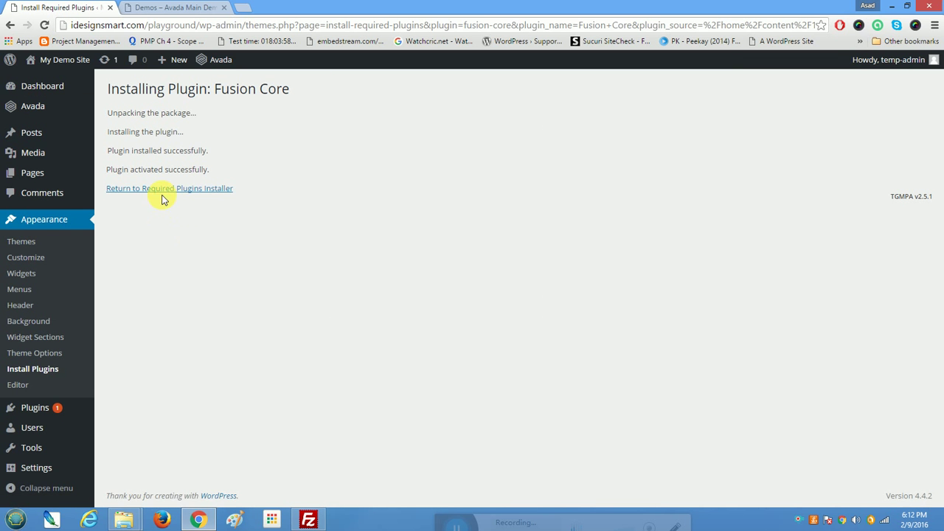
click(165, 196)
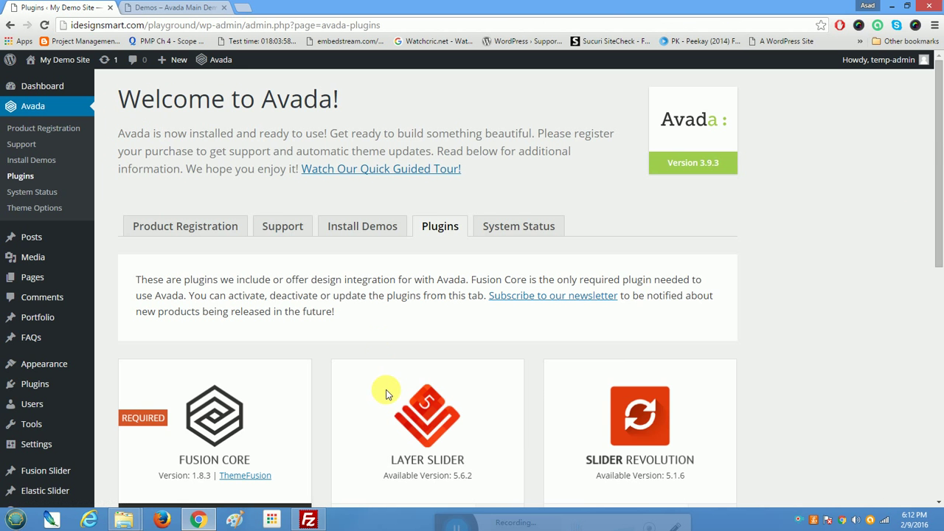
Step: Install the LayerSlider WP plugin offered by Avada and return to the plugin list
scroll(382, 380, down, 3)
click(499, 340)
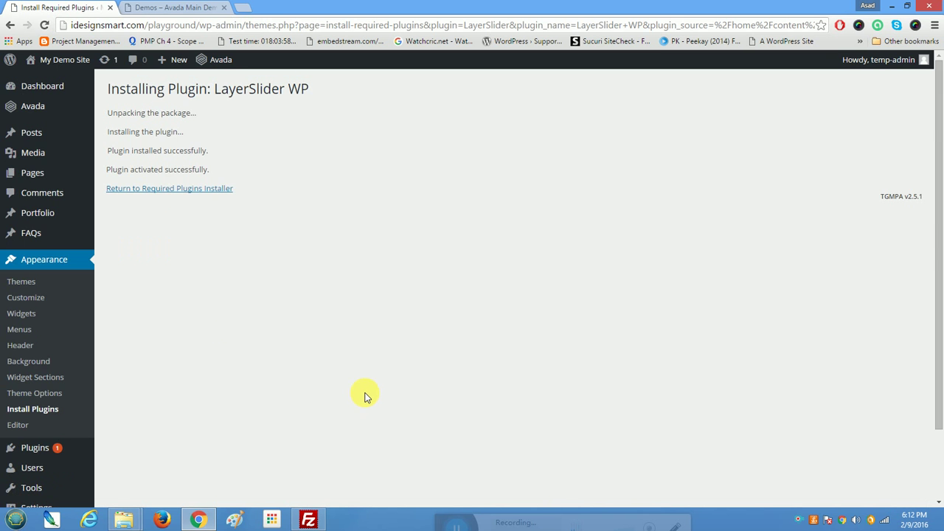
click(156, 188)
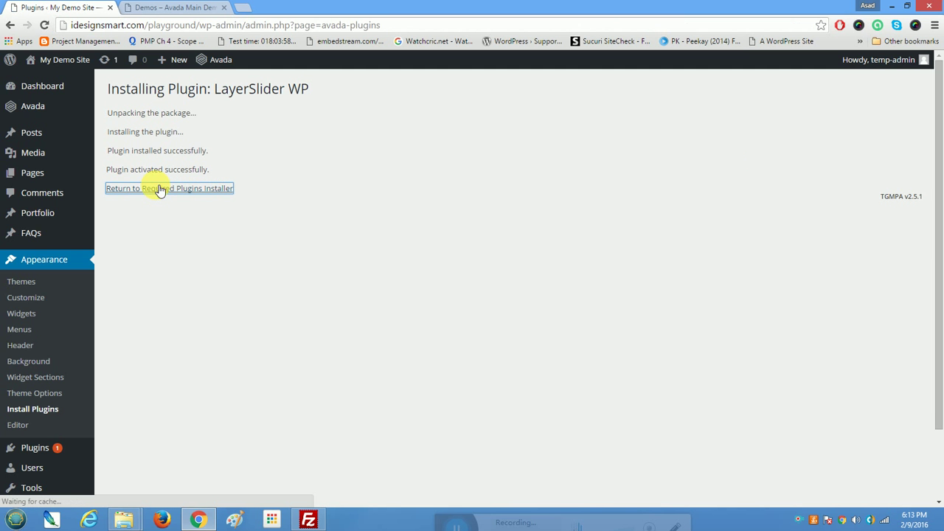
Step: Install the Revolution Slider plugin offered by Avada and return to the plugin list
scroll(612, 382, down, 2)
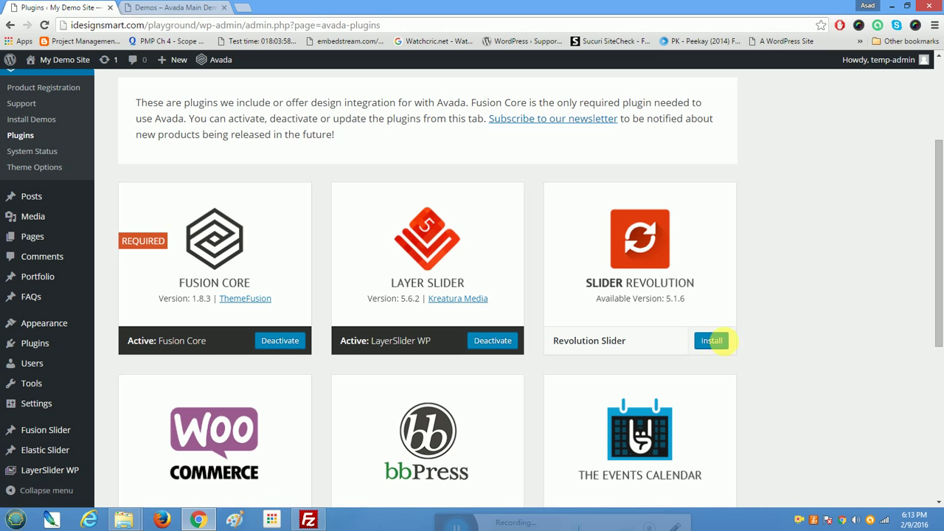
click(715, 339)
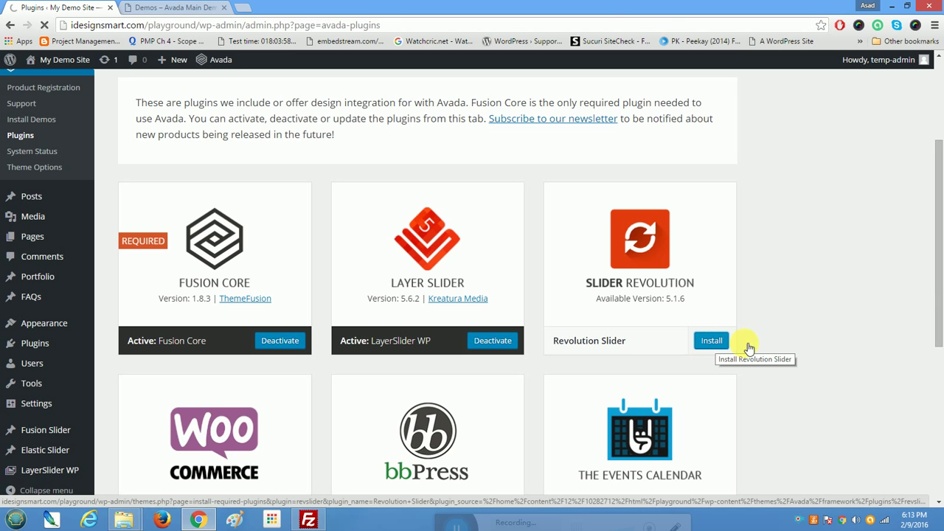
scroll(941, 233, up, 2)
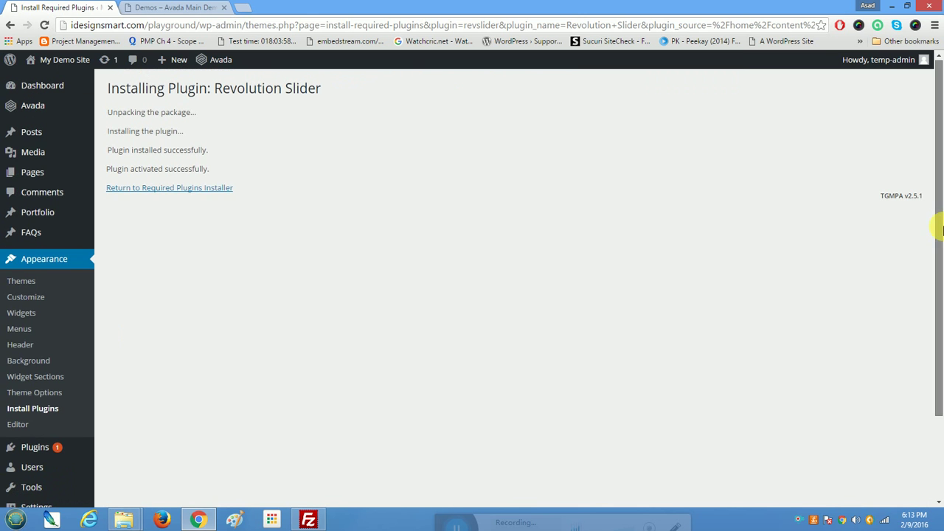
click(195, 191)
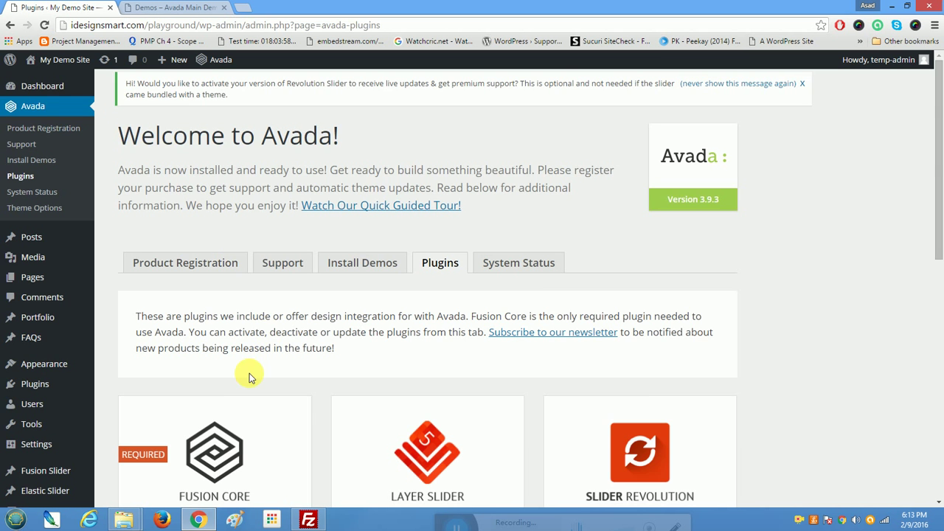
Step: Install the WooCommerce plugin from the Avada plugin list and leave the installation page
scroll(250, 374, down, 3)
scroll(243, 370, down, 3)
click(281, 275)
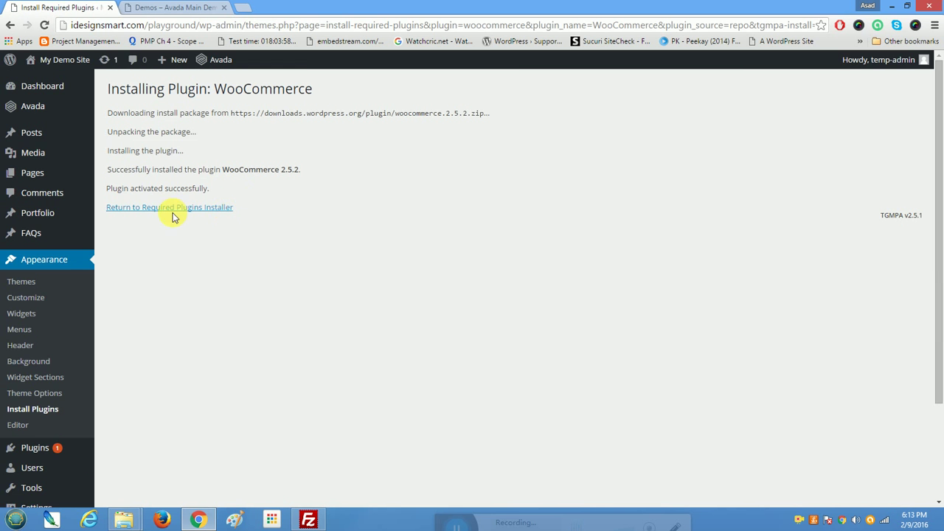
click(174, 207)
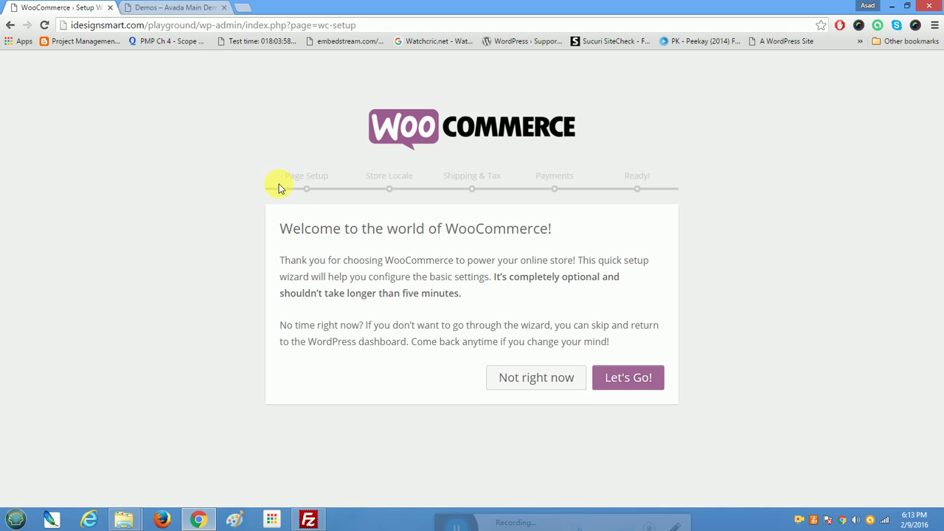
Step: Start the WooCommerce setup wizard and skip its Page Setup stage
click(638, 378)
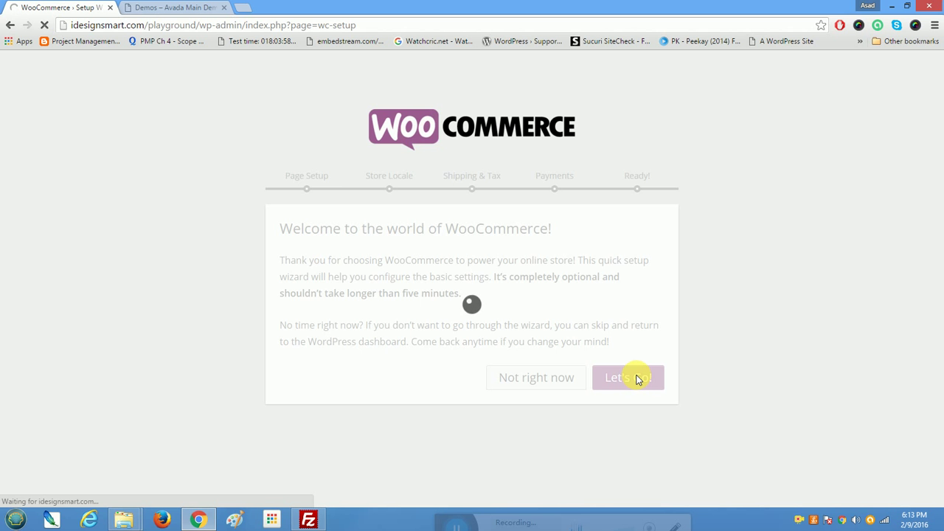
scroll(638, 378, down, 2)
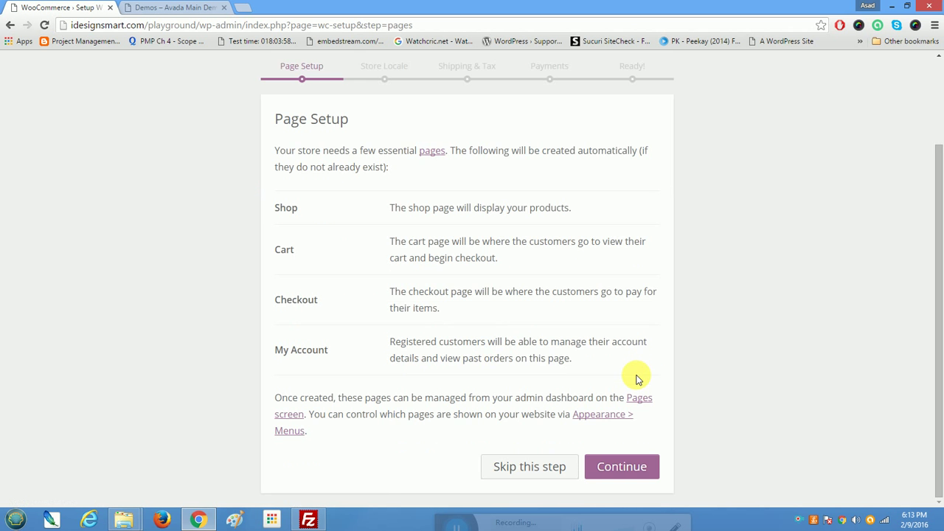
scroll(638, 378, up, 2)
scroll(632, 375, down, 2)
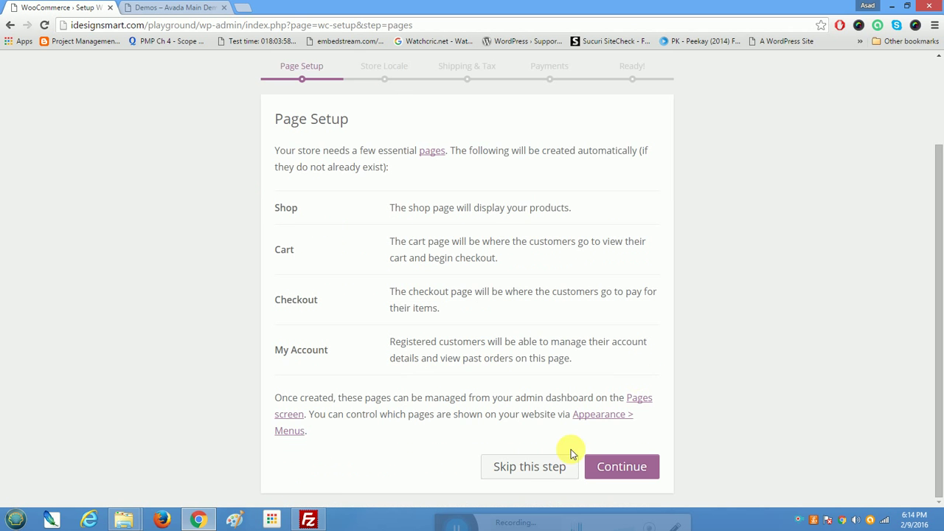
click(524, 477)
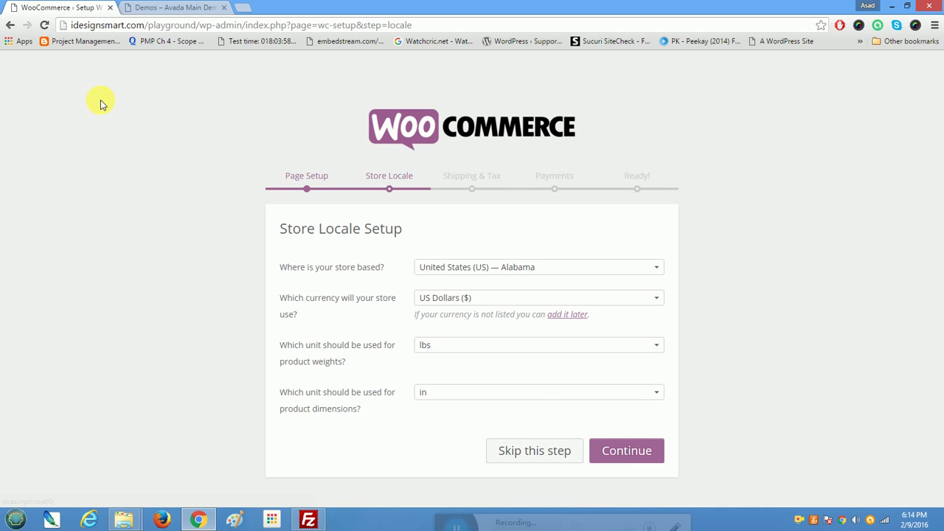
Step: Skip the Store Locale, Shipping & Tax and Payments stages and decline WooCommerce usage data collection
click(544, 457)
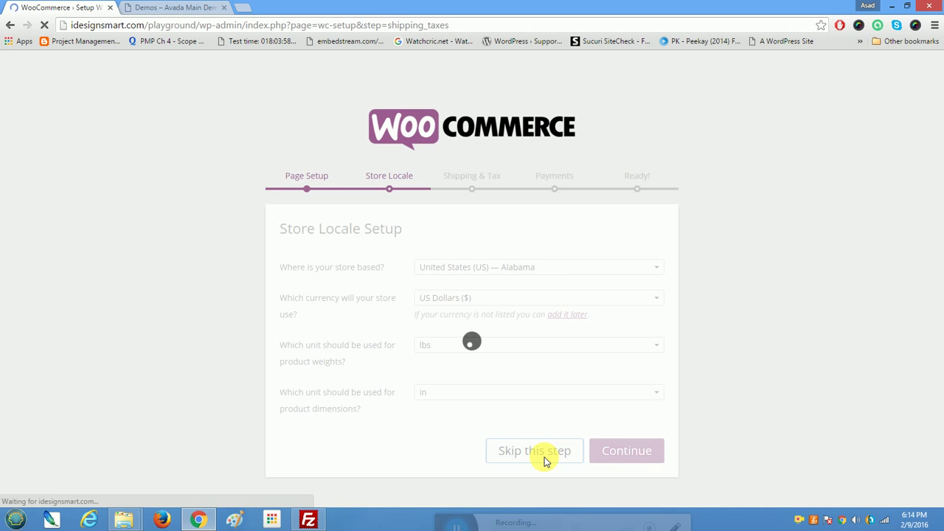
click(547, 458)
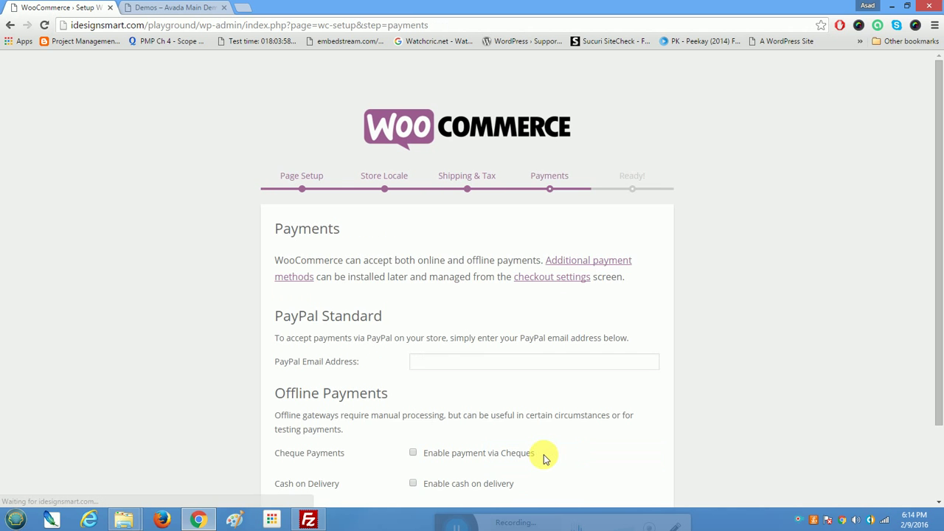
scroll(544, 457, down, 2)
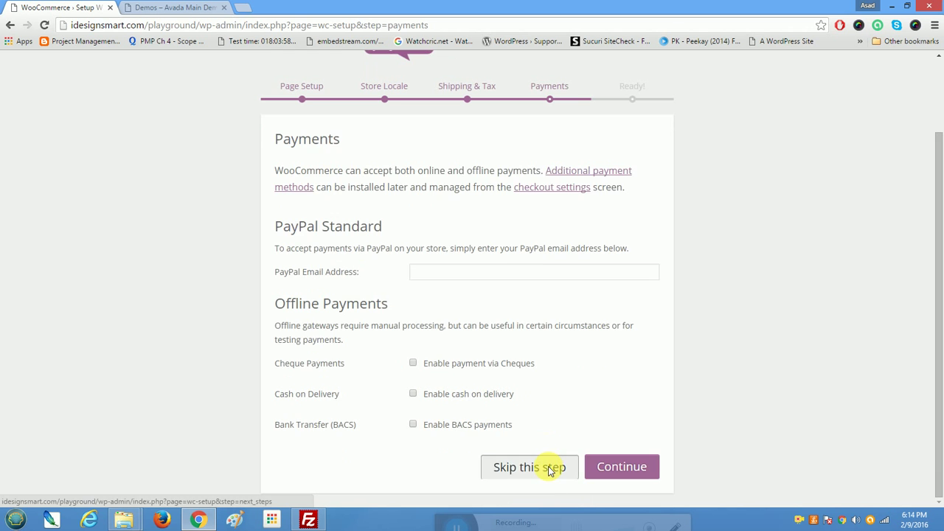
click(549, 468)
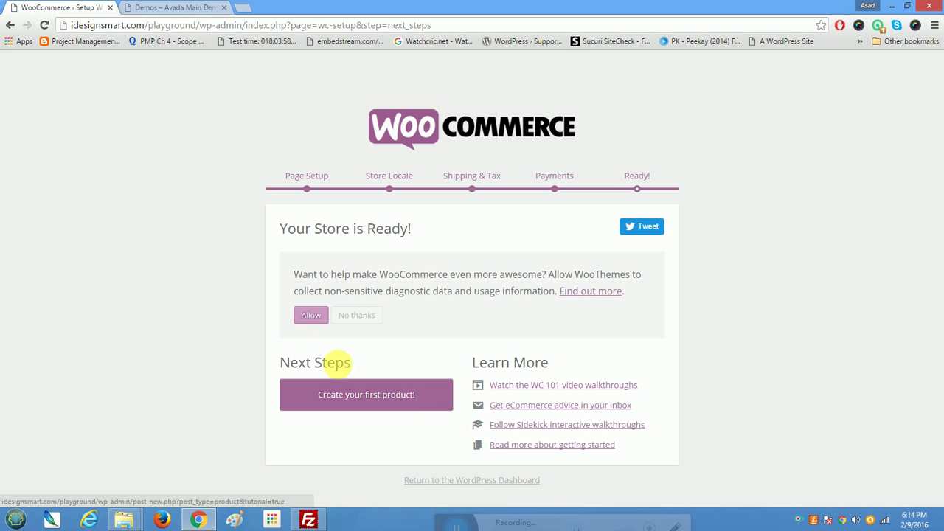
click(366, 319)
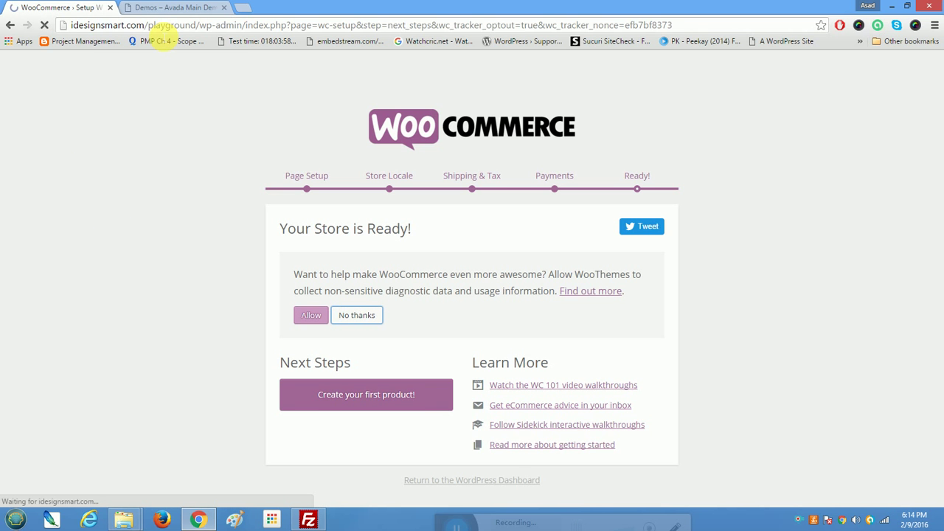
Step: Load the WordPress dashboard by shortening the page address to idesignsmart.com/playground/wp-admin/
click(145, 25)
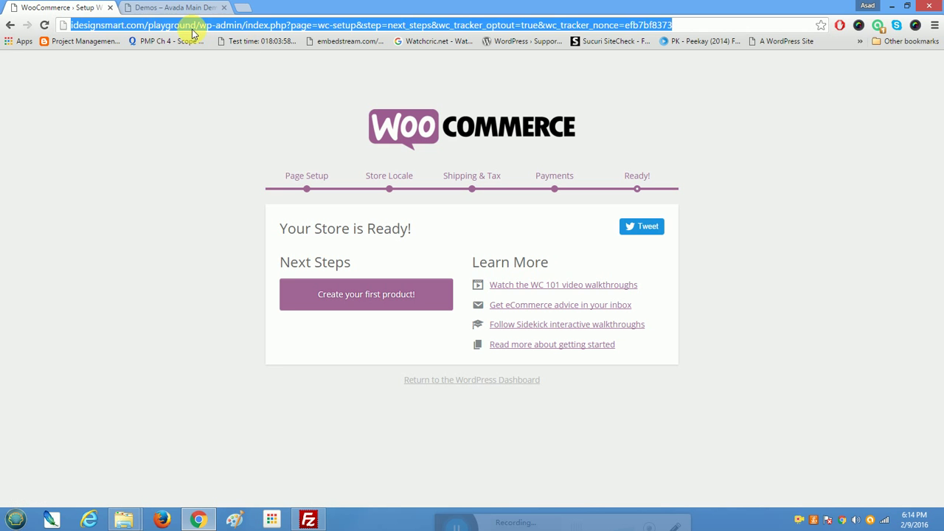
click(243, 25)
drag(244, 25, 799, 49)
key(BackSpace)
key(Return)
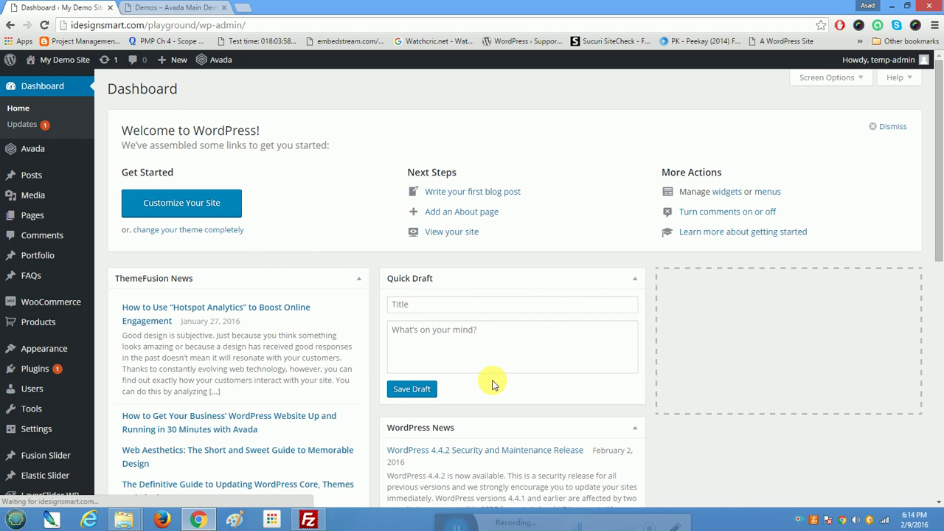
Step: Install the Contact Form 7 plugin from Avada's Plugins page and return to the plugin list
mouse_move(227, 65)
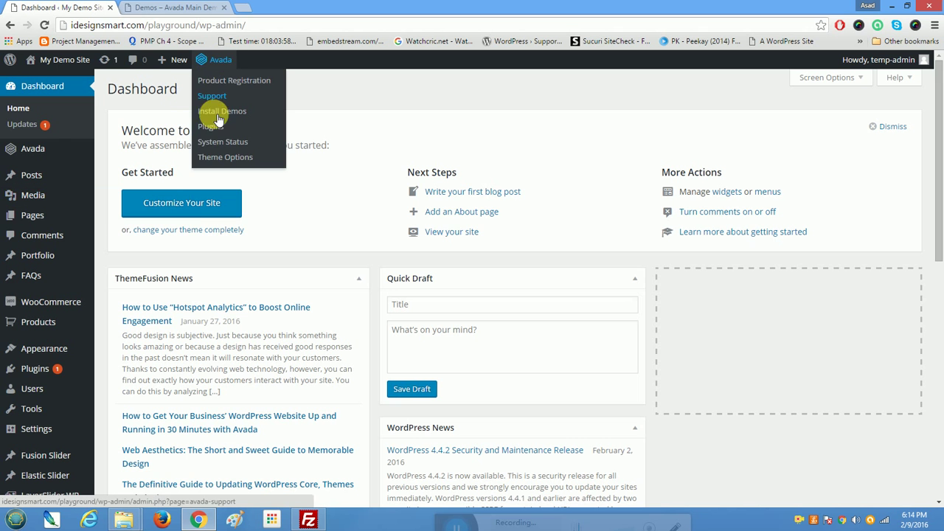
click(214, 127)
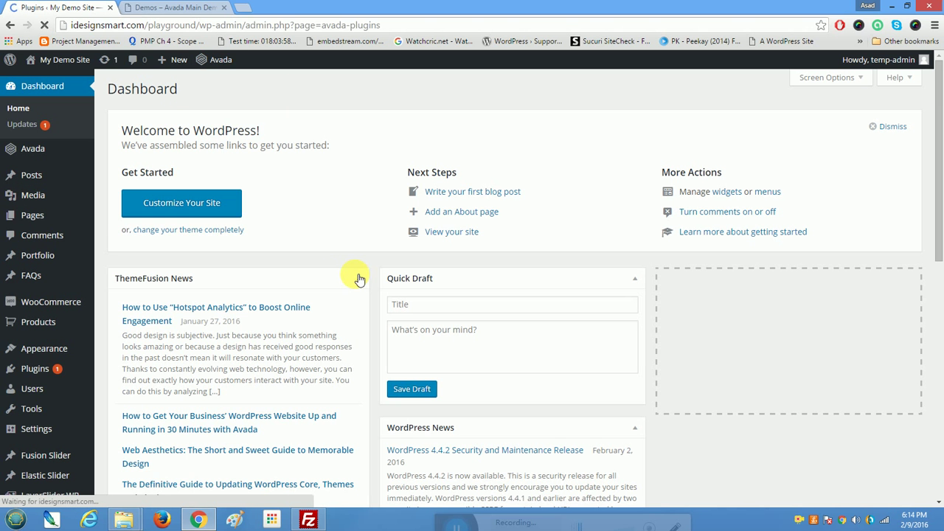
scroll(355, 274, down, 7)
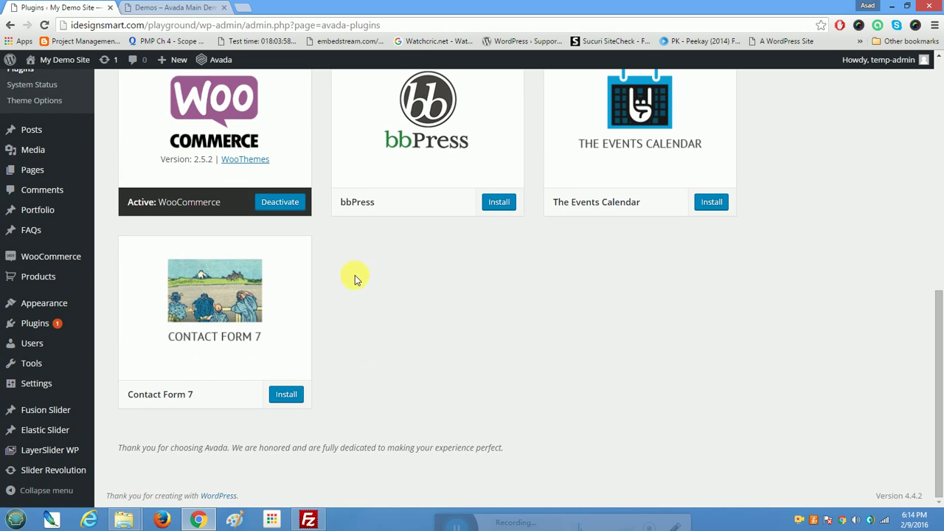
click(286, 395)
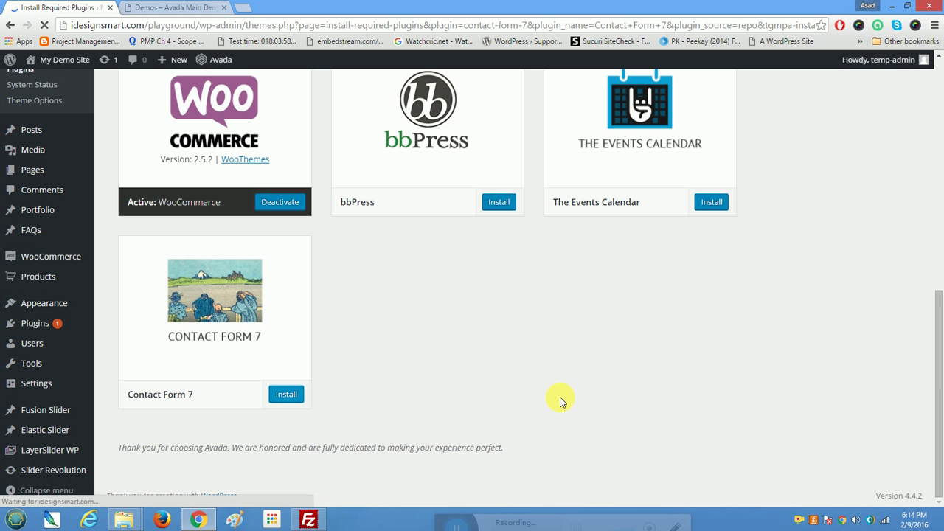
click(193, 209)
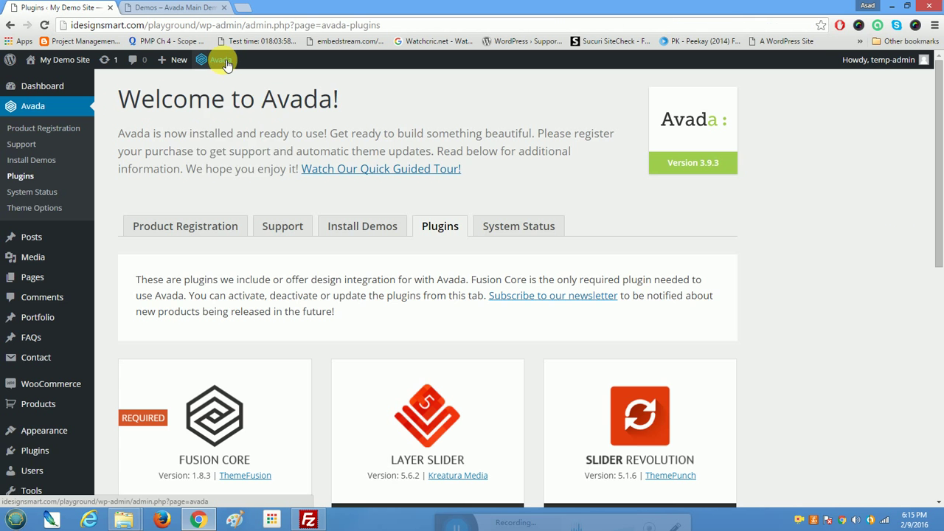
Step: Open the front end of My Demo Site in a new browser tab and examine its current look
mouse_move(226, 63)
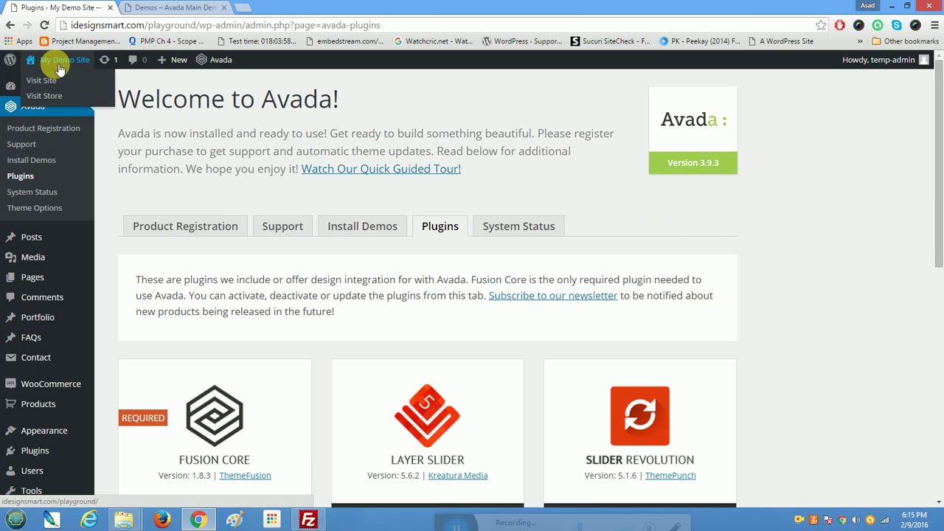
right_click(39, 75)
click(70, 82)
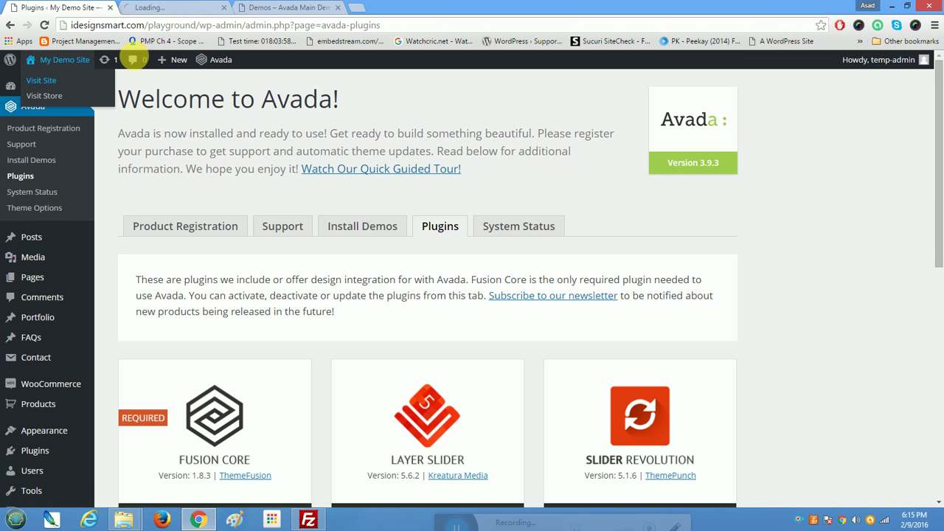
click(195, 8)
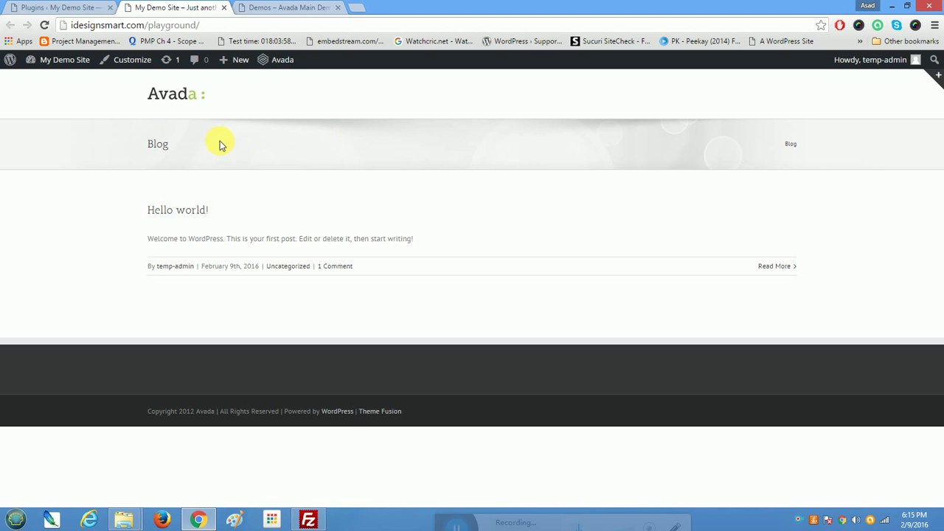
Step: Close the Avada demos tab and open Avada's Install Demos page in the site admin, showing the Modern Shop demo
click(309, 8)
click(337, 8)
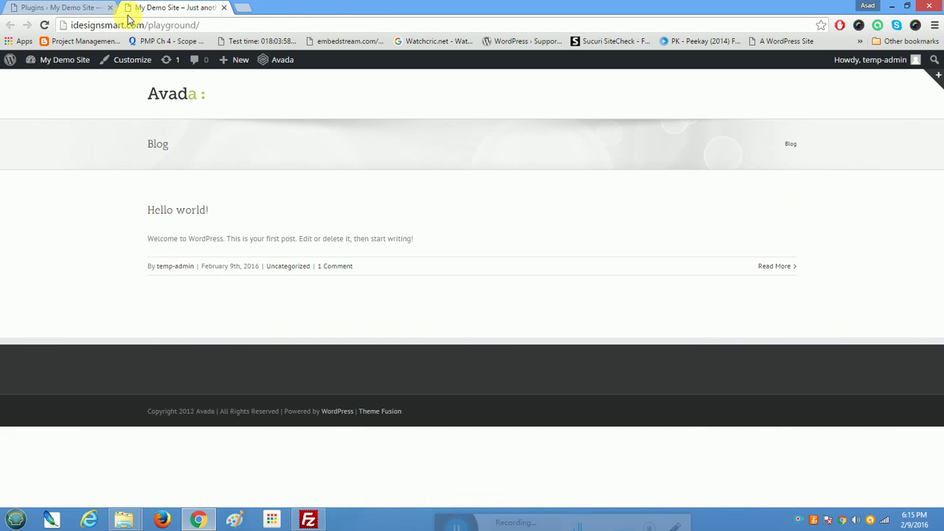
click(65, 9)
mouse_move(218, 65)
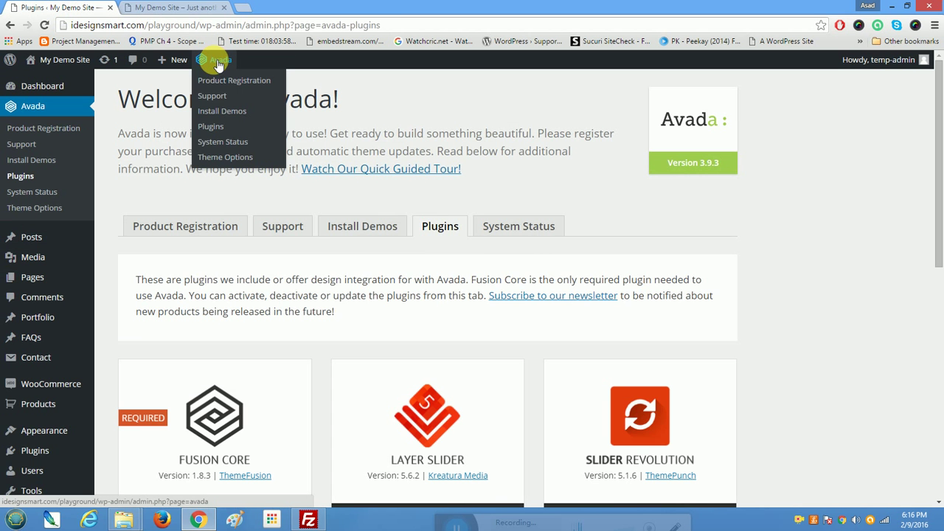
click(215, 111)
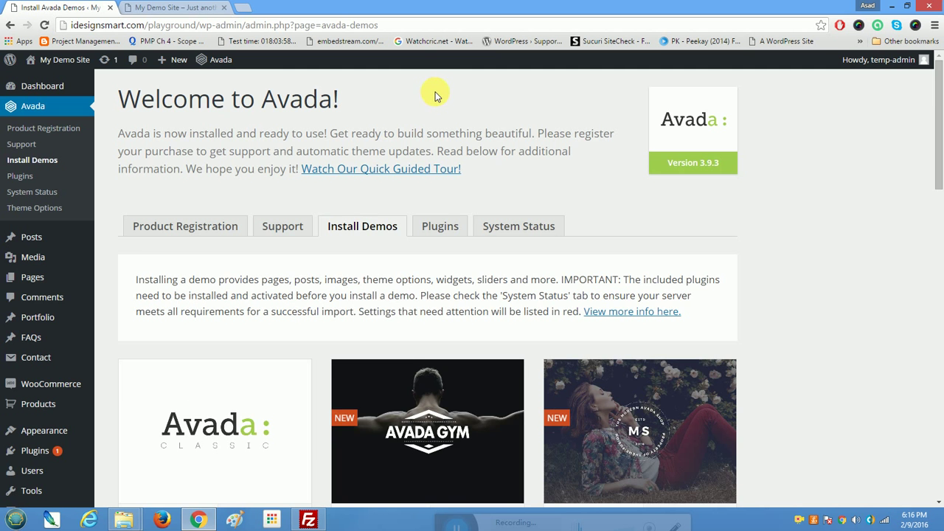
scroll(528, 209, down, 2)
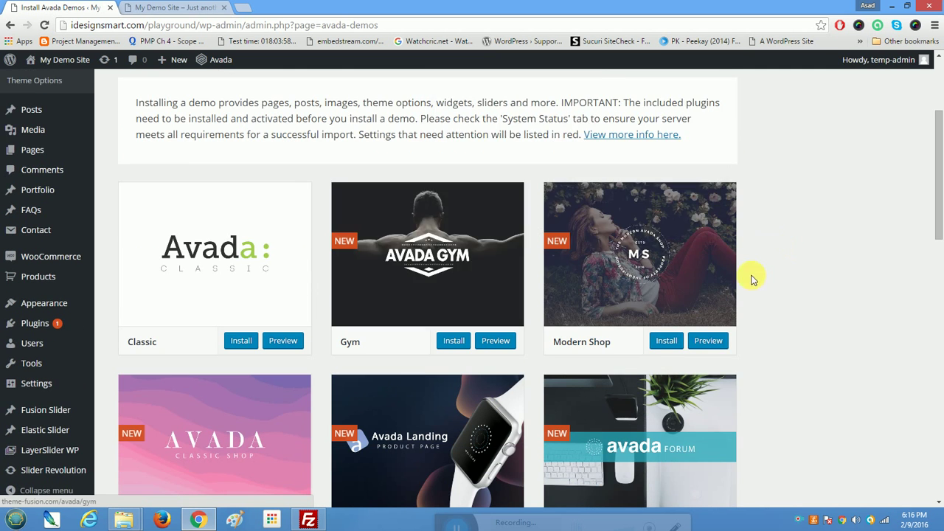
Step: Install the Modern Shop demo from Avada's Install Demos page and accept the import of its demo content
mouse_move(677, 246)
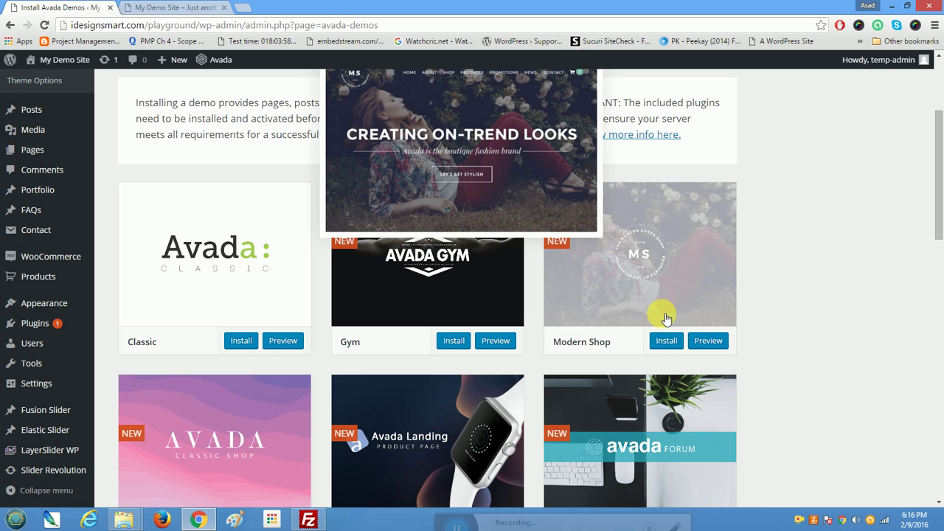
click(664, 343)
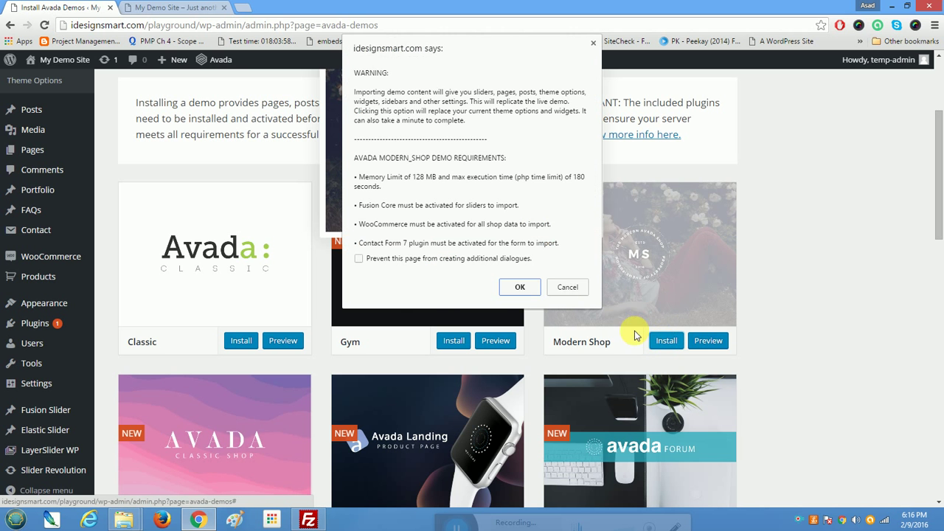
click(533, 286)
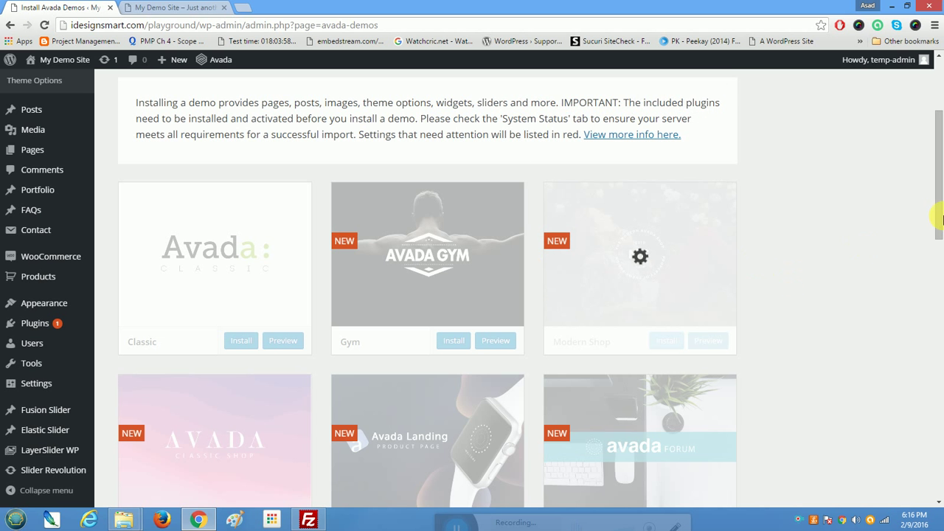
drag(933, 208, 941, 176)
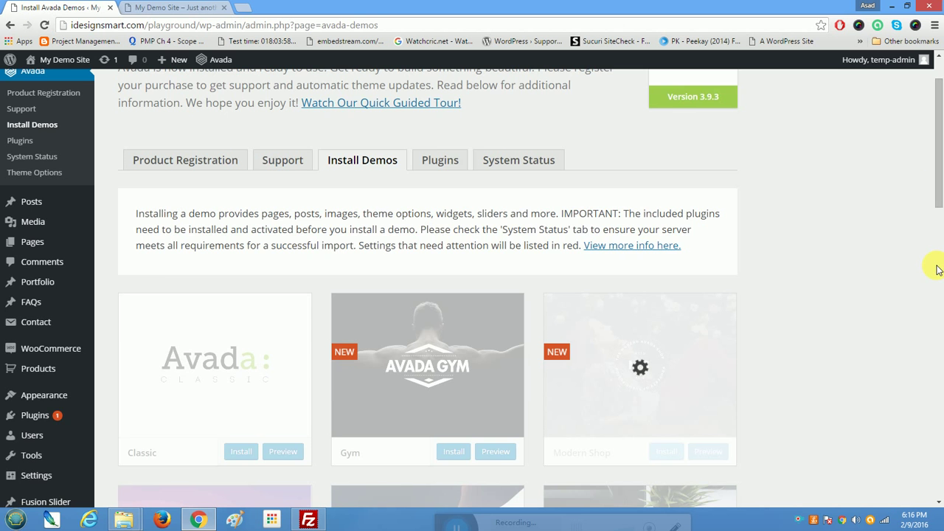
scroll(937, 270, up, 2)
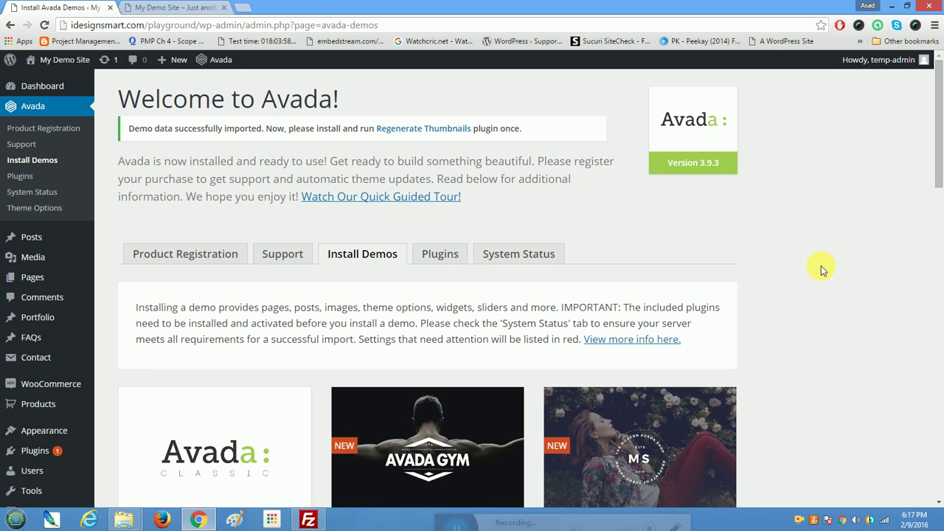
Step: Install and activate the Regenerate Thumbnails plugin linked from the import notice, and check it in the installed plugins list
click(426, 130)
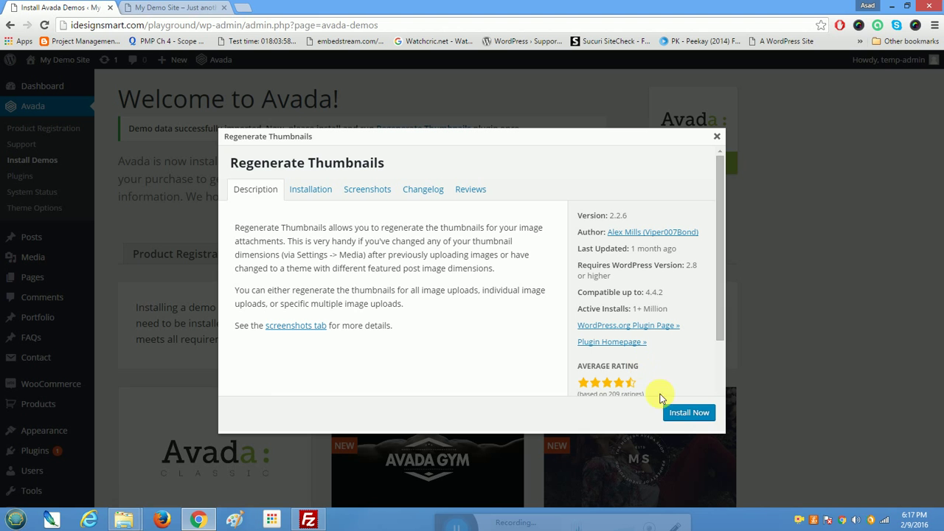
click(693, 413)
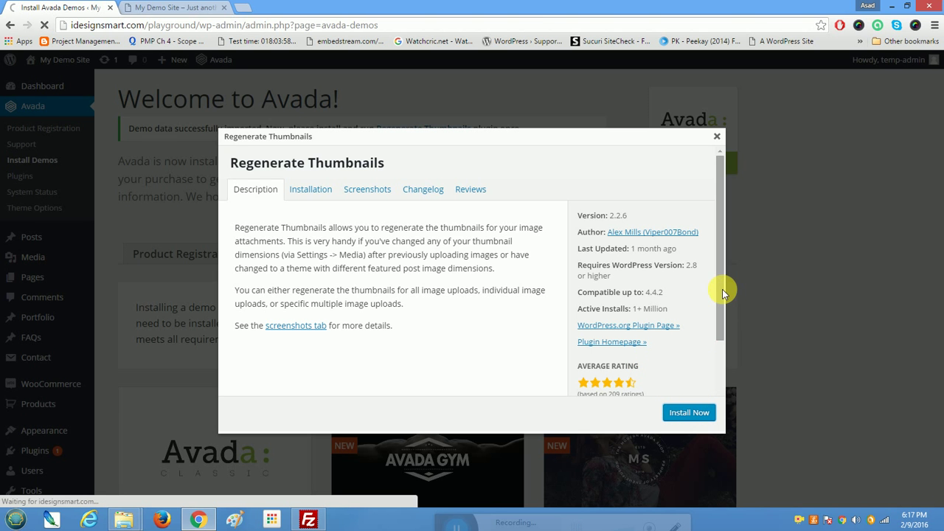
drag(722, 289, 721, 370)
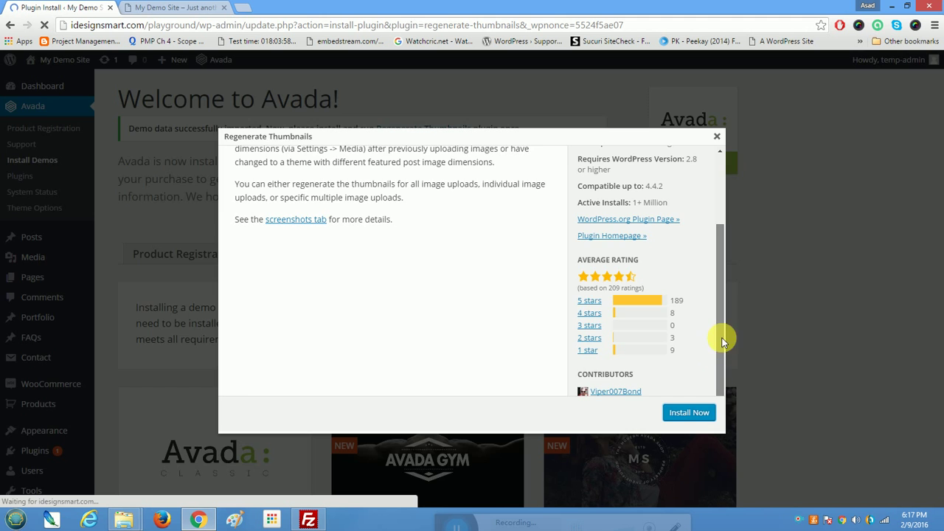
click(122, 189)
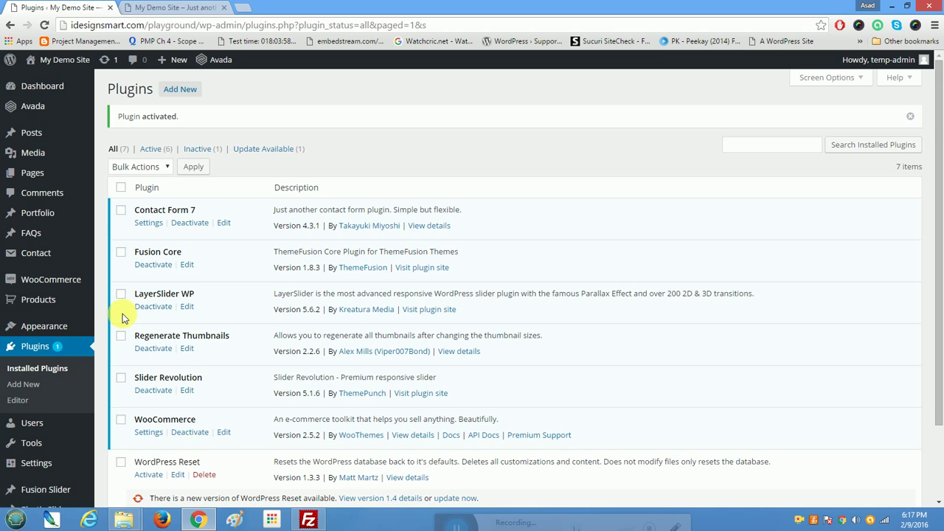
scroll(185, 333, down, 3)
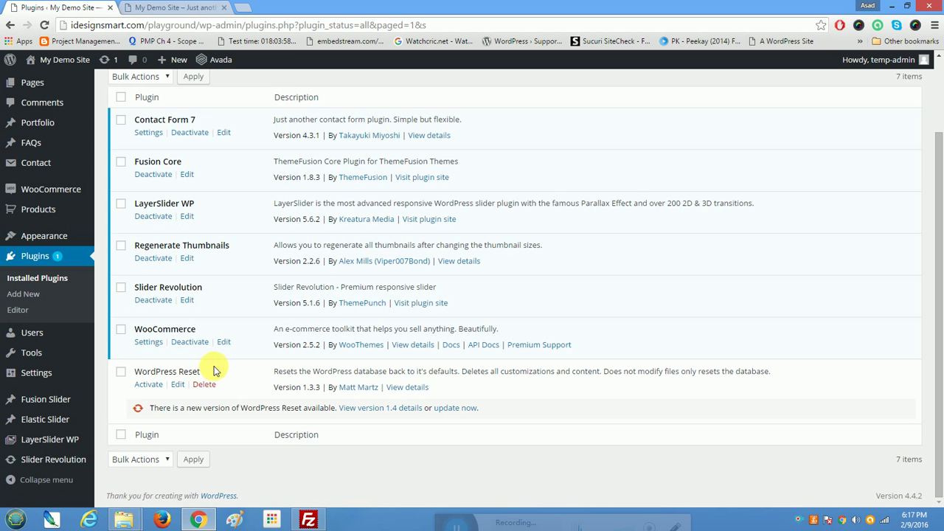
scroll(214, 366, up, 2)
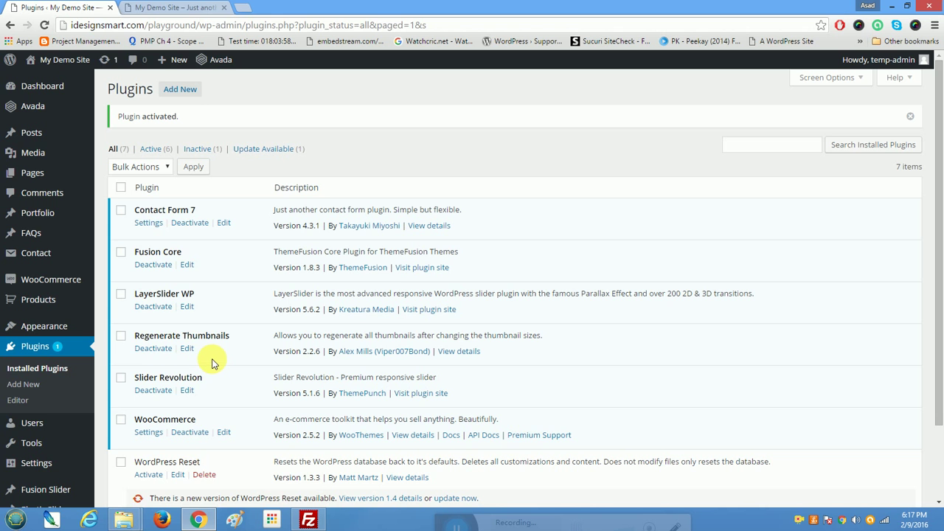
Step: Visit the front end of My Demo Site and examine the imported home page from its slider down through the content sections
mouse_move(78, 63)
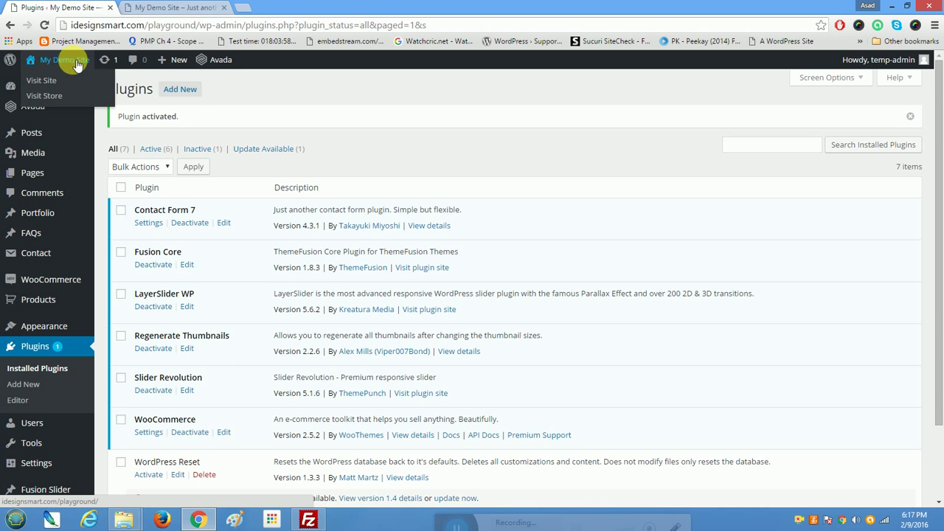
click(46, 78)
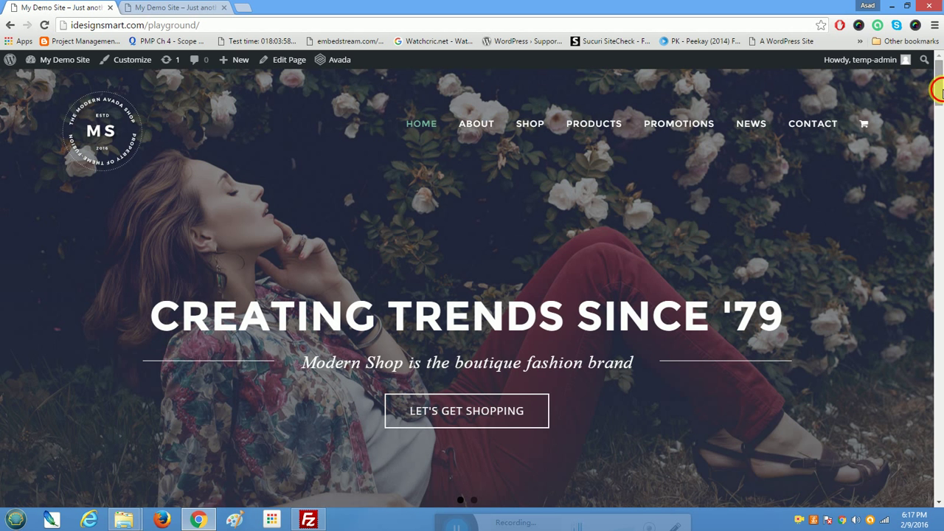
scroll(936, 143, down, 6)
scroll(937, 123, down, 1)
drag(938, 169, 941, 63)
mouse_move(894, 65)
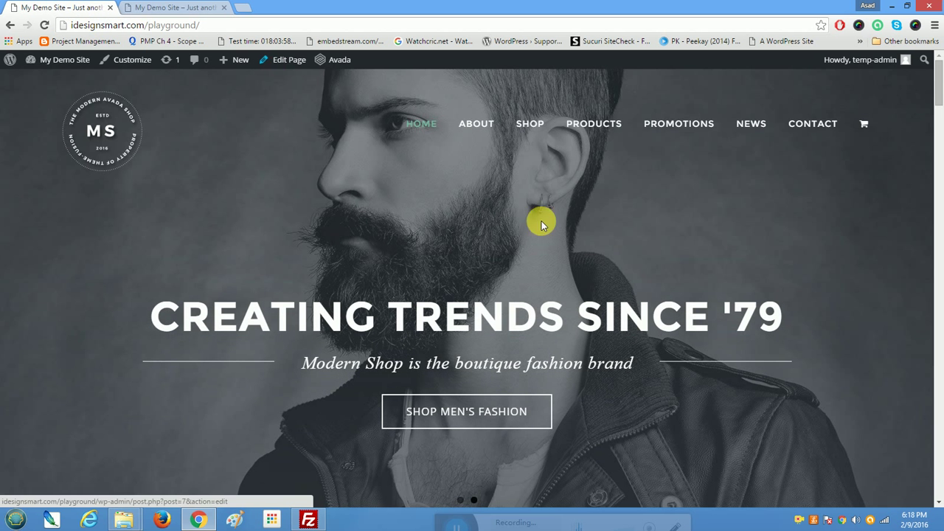
scroll(623, 284, down, 5)
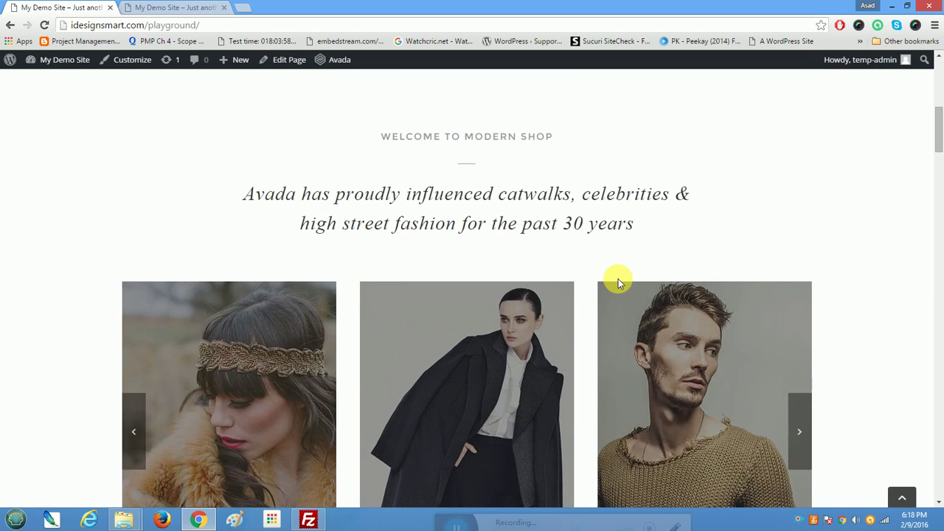
scroll(618, 279, up, 4)
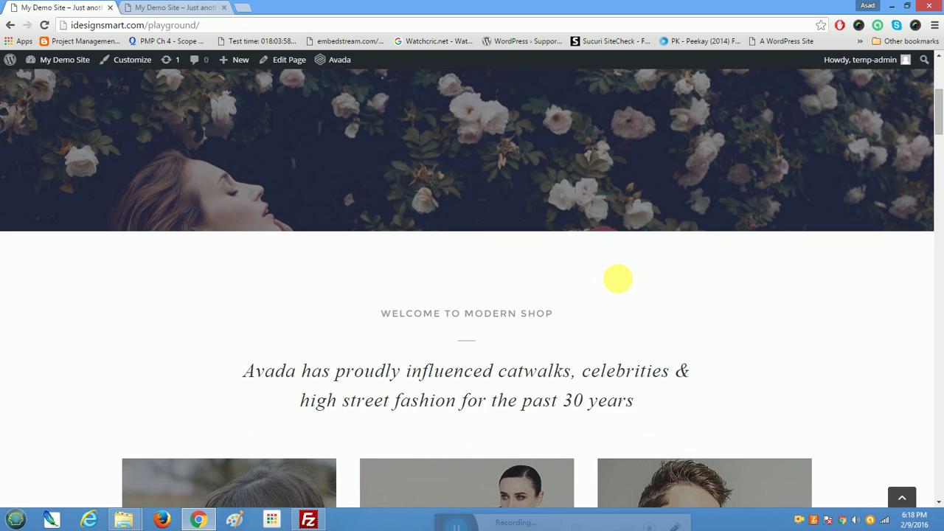
scroll(617, 278, up, 3)
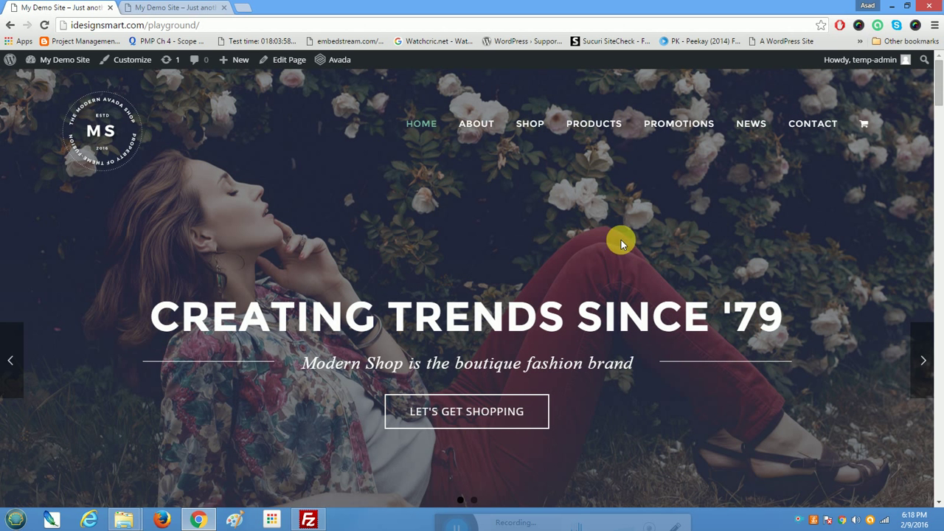
Step: Open the Home page for editing and switch it to the Fusion Page Builder to show its layout elements
click(282, 62)
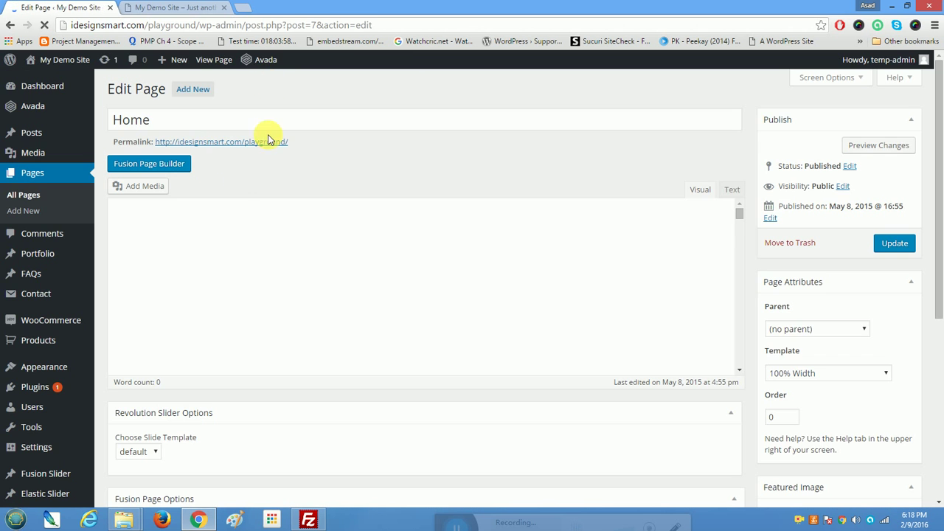
click(151, 163)
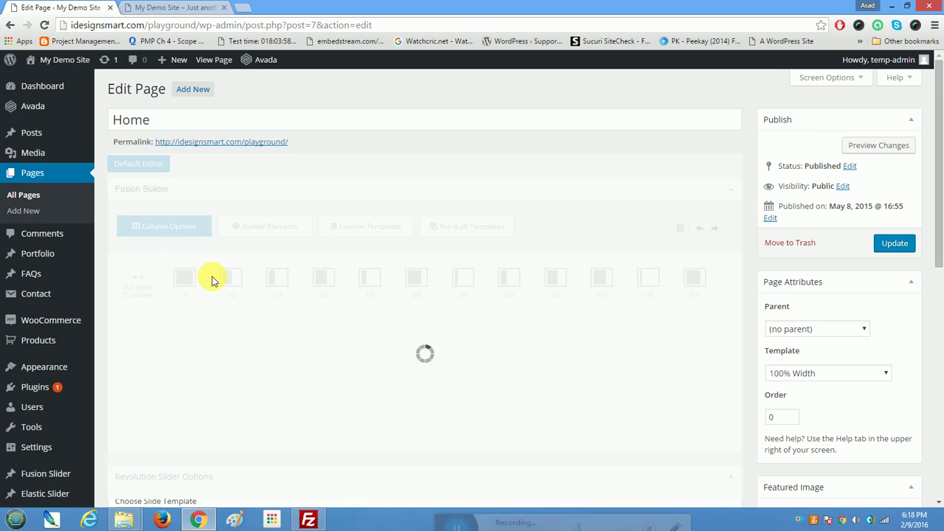
scroll(214, 280, down, 3)
scroll(326, 227, up, 1)
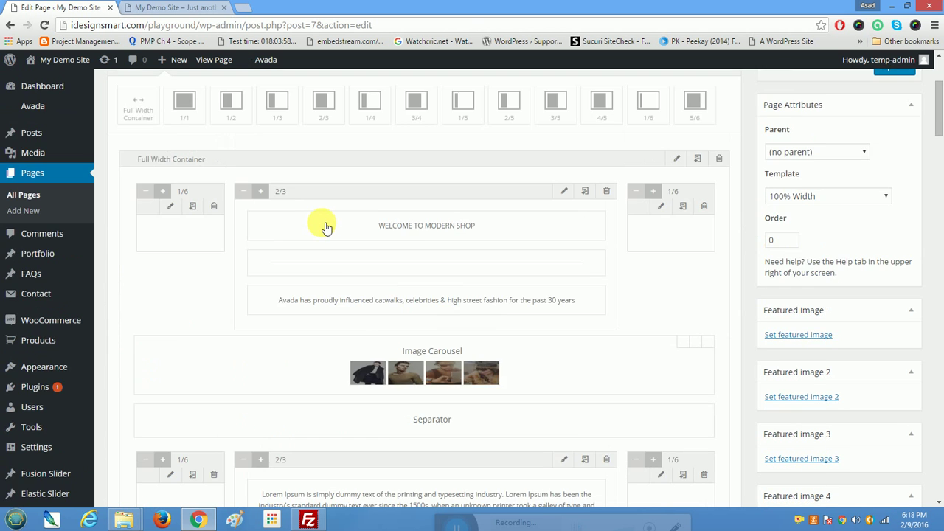
scroll(327, 228, up, 2)
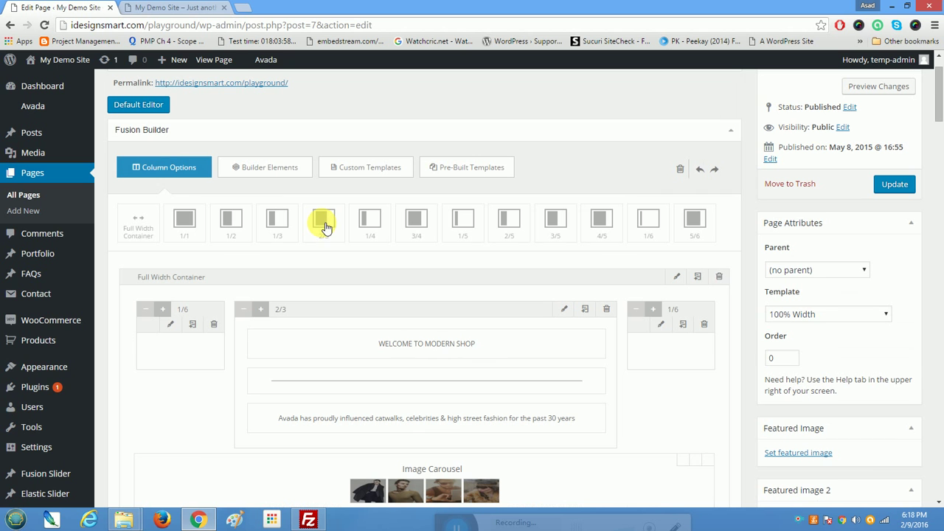
drag(323, 221, 364, 293)
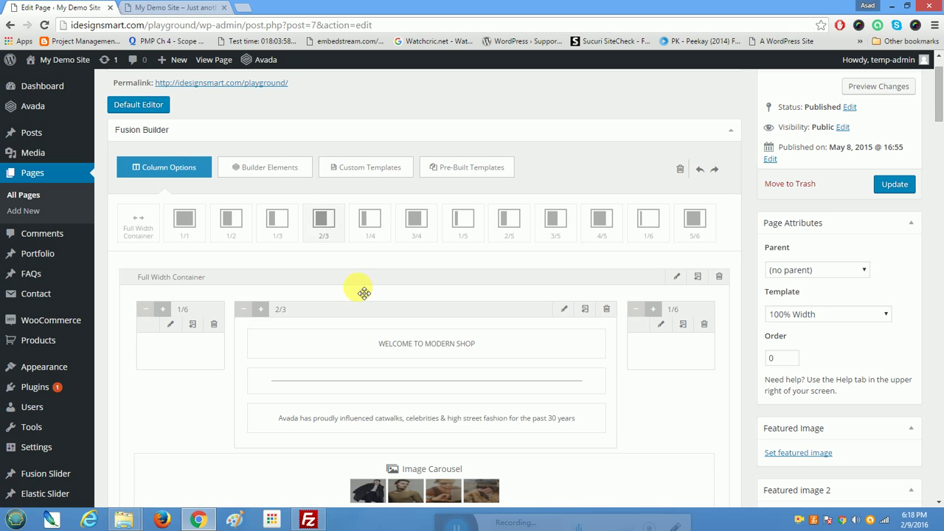
drag(942, 129, 927, 111)
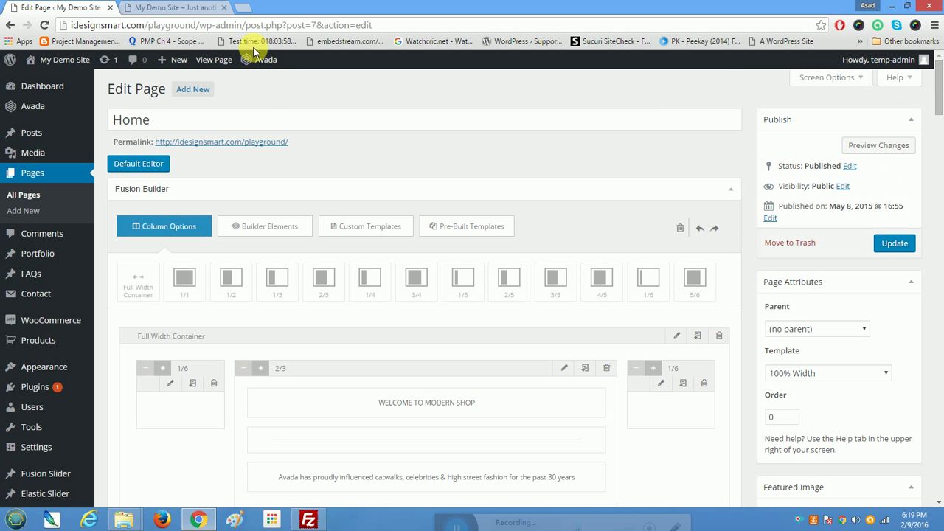
Step: View the Home page in a new browser tab and examine its Welcome to Modern Shop text and the image carousel below
right_click(218, 63)
click(225, 68)
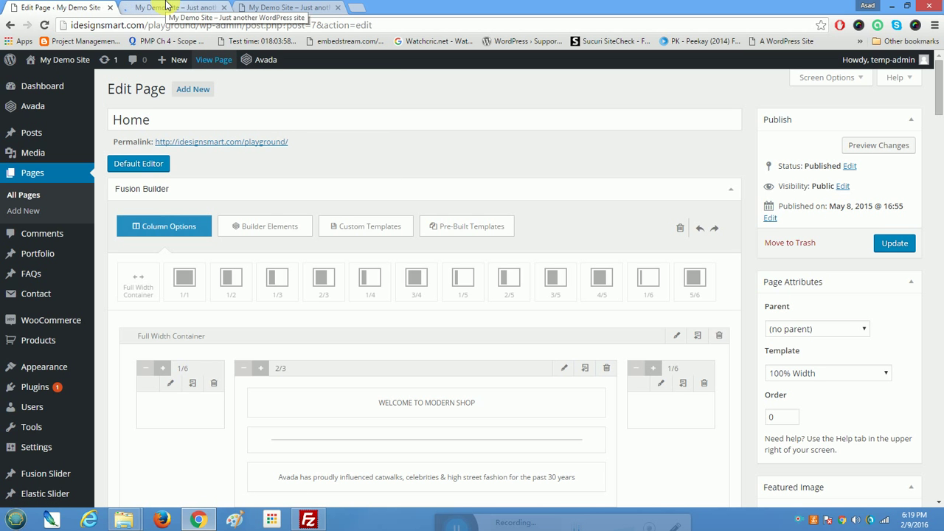
click(167, 6)
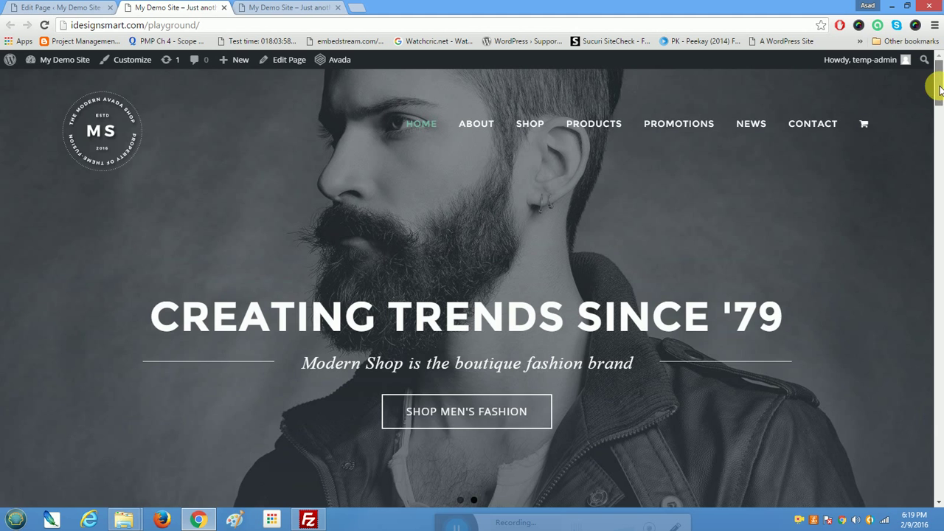
drag(939, 89, 934, 110)
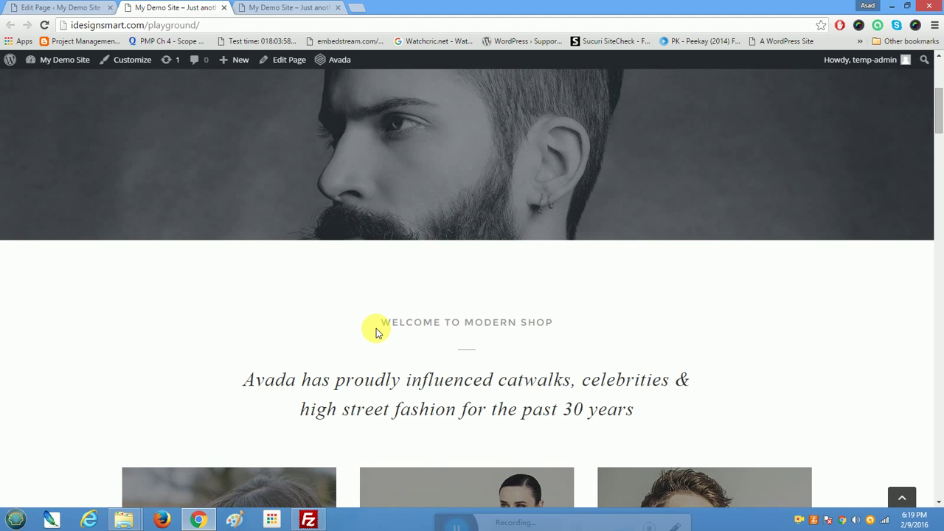
drag(378, 325, 623, 408)
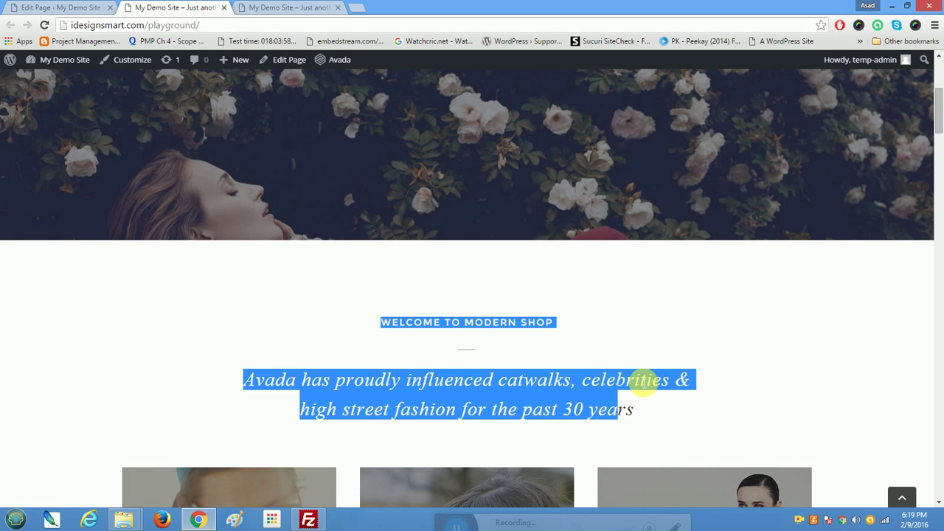
scroll(640, 381, down, 1)
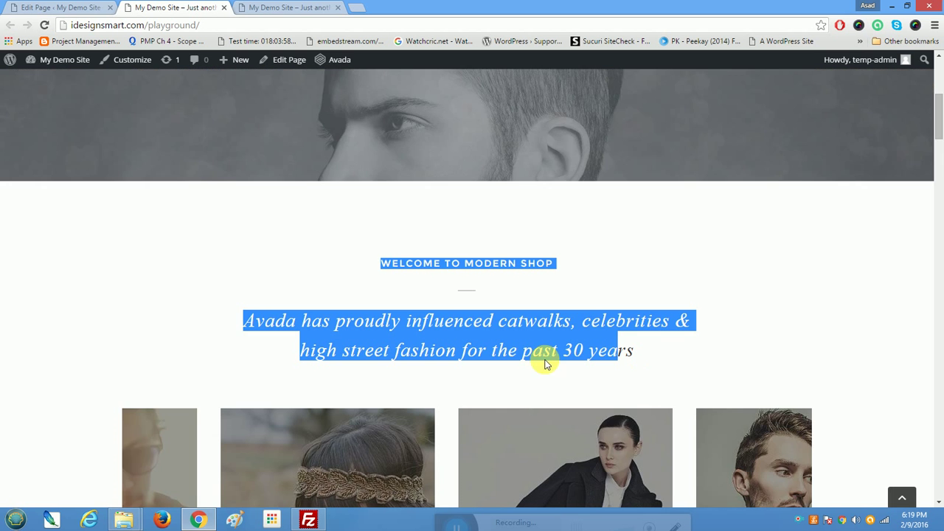
scroll(612, 361, down, 2)
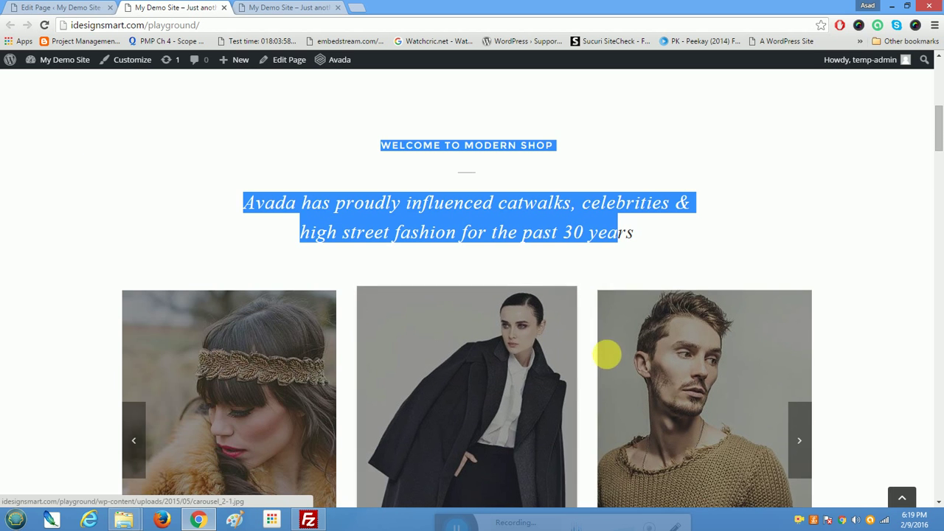
Step: Return to the Home page editor and compare the builder's text columns, image carousel and separator with the live page
click(64, 8)
scroll(352, 322, down, 2)
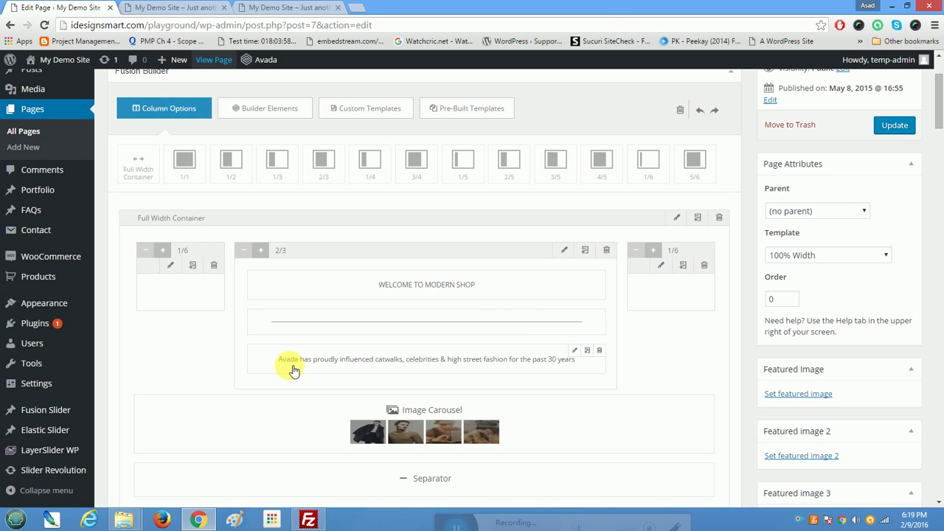
scroll(458, 373, down, 1)
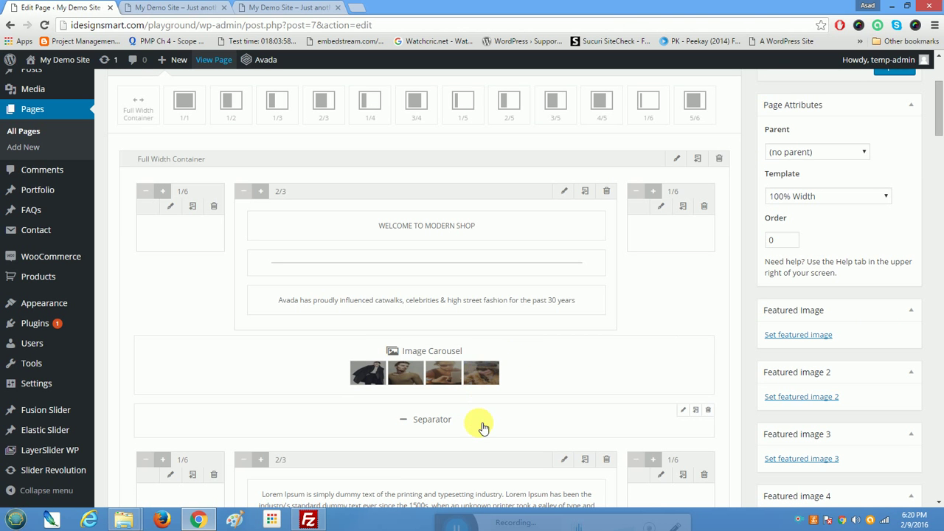
scroll(483, 427, down, 3)
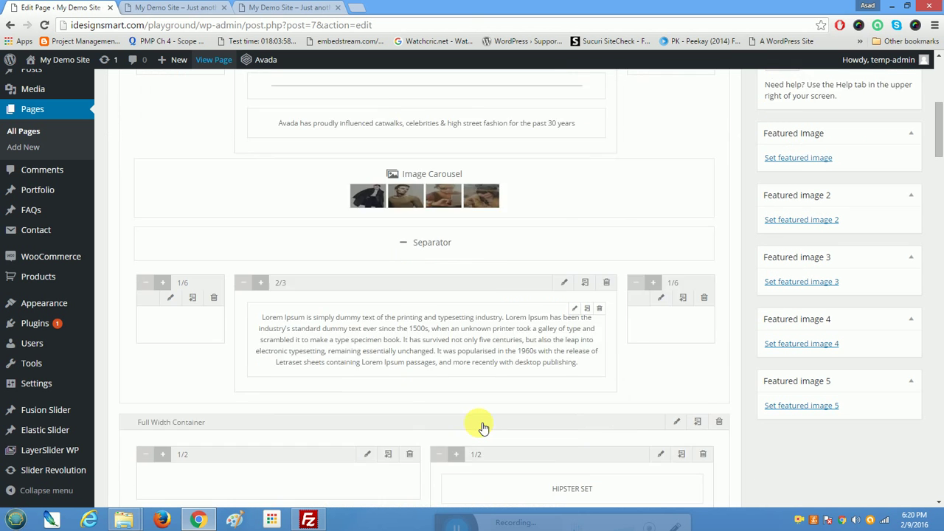
scroll(376, 388, up, 1)
scroll(376, 388, up, 3)
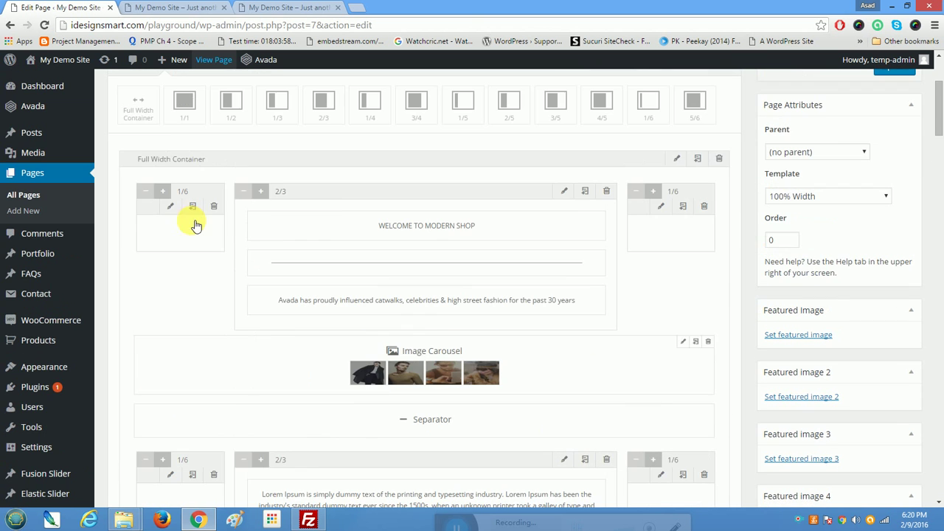
Step: Add a new Full Width Container above the Welcome to Modern Shop container and fill it with 1/6, 2/3 and 1/6 columns
scroll(274, 238, up, 1)
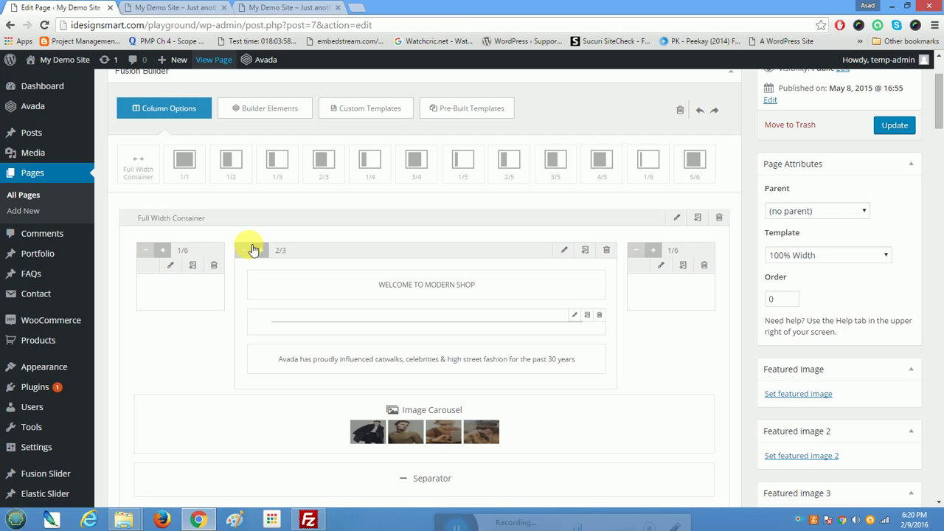
drag(144, 164, 157, 210)
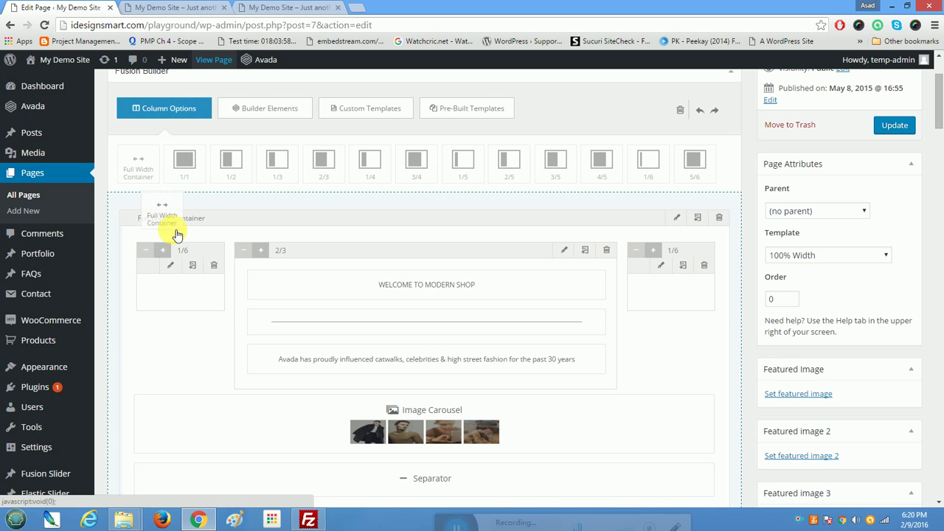
drag(218, 311, 225, 316)
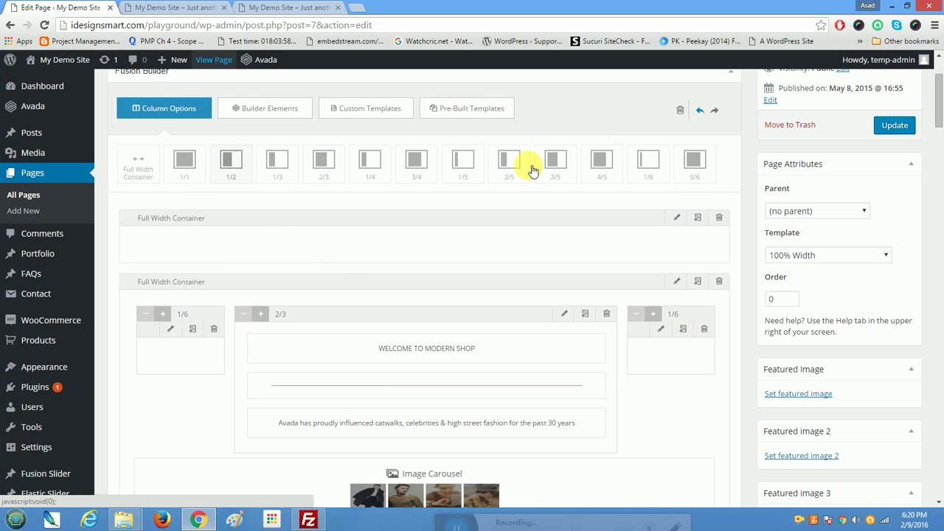
drag(400, 214, 249, 245)
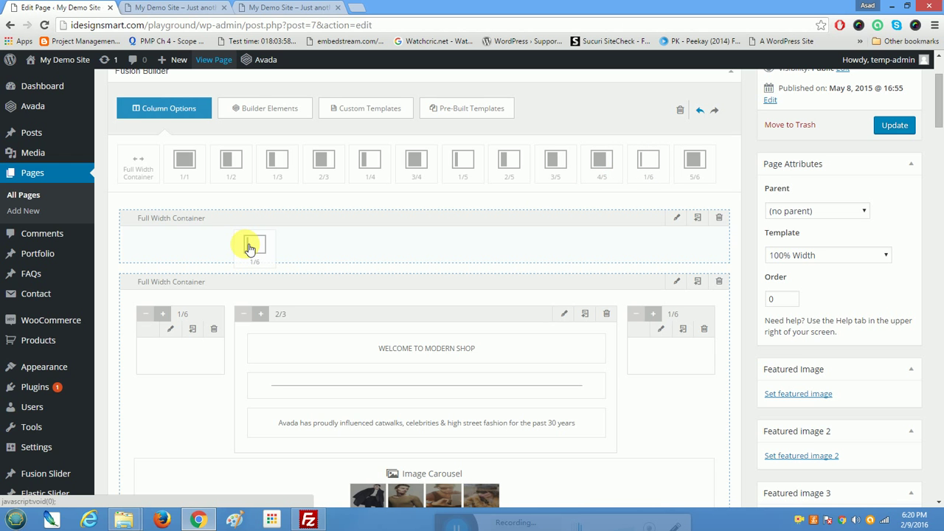
drag(249, 245, 250, 247)
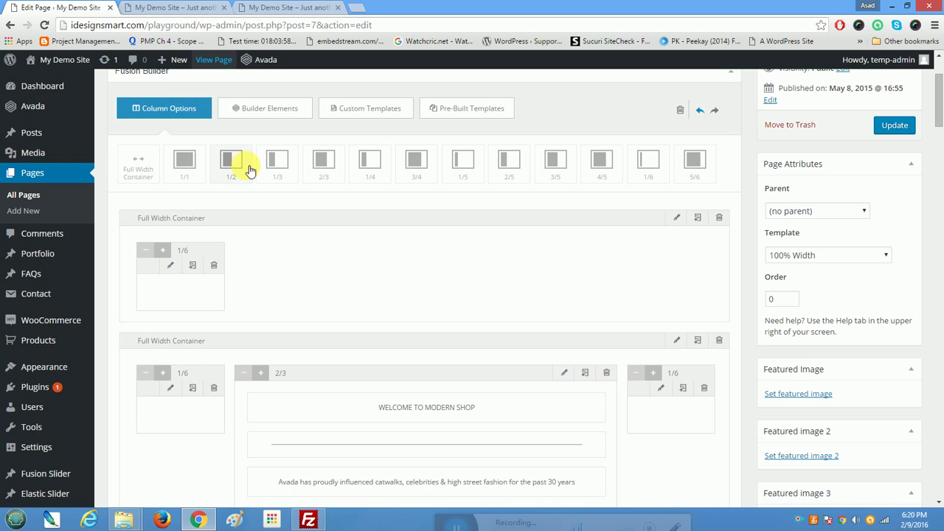
drag(314, 267, 328, 269)
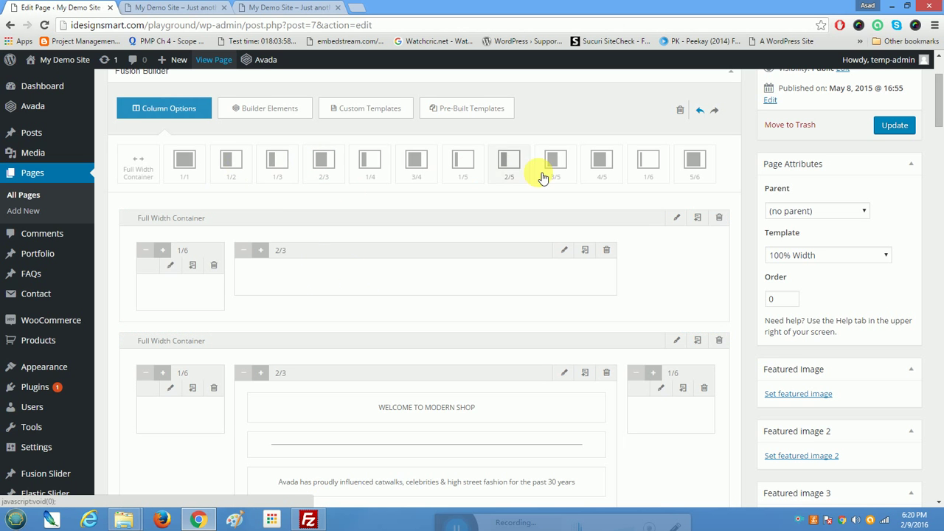
drag(648, 164, 650, 166)
drag(679, 251, 660, 270)
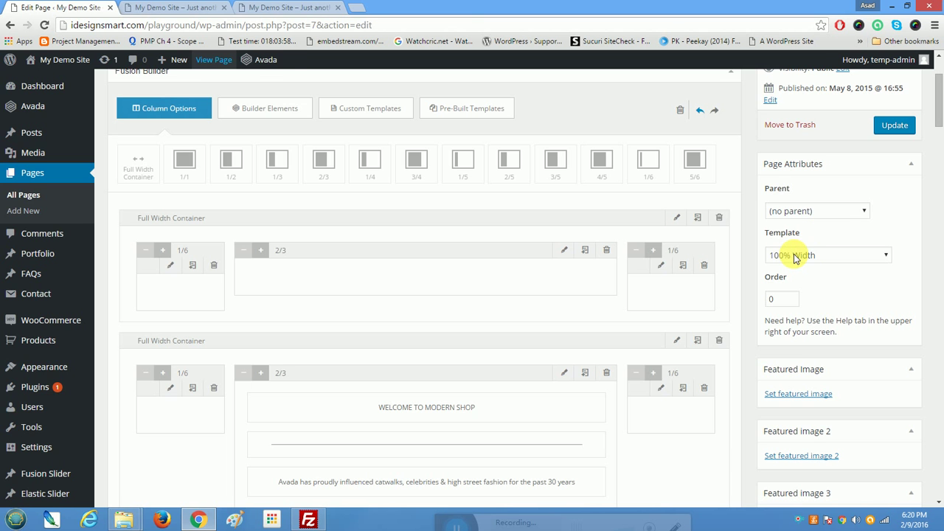
Step: View the live Home page and examine its full-width image and text sections, latest news banner, featured products and slider
click(254, 7)
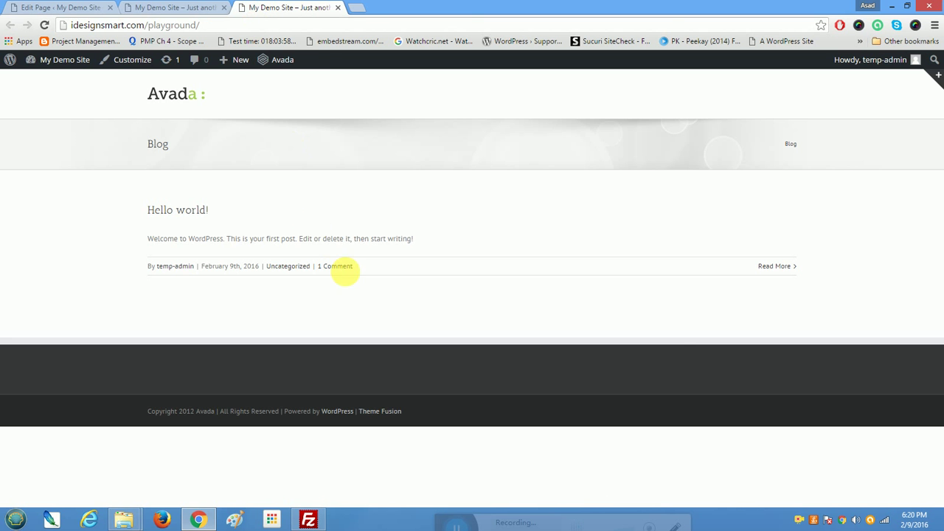
click(150, 8)
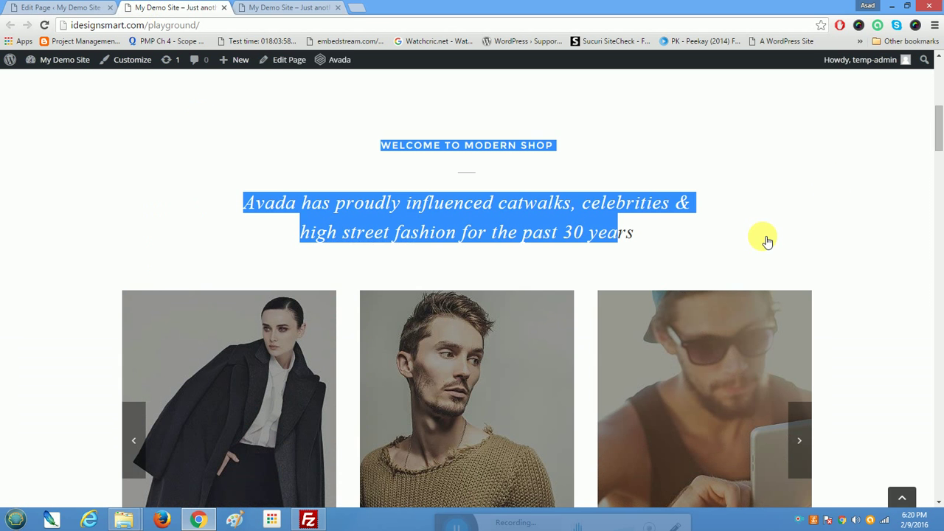
scroll(938, 211, down, 10)
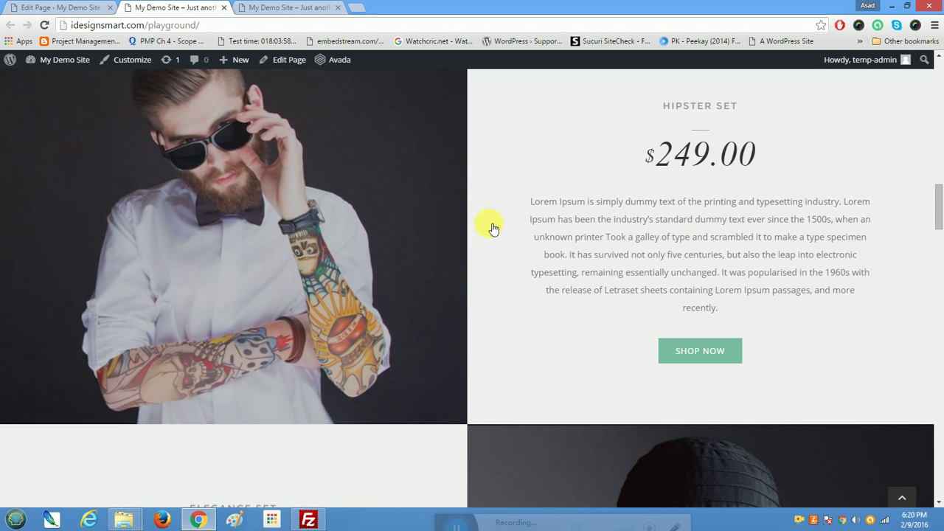
scroll(579, 328, up, 2)
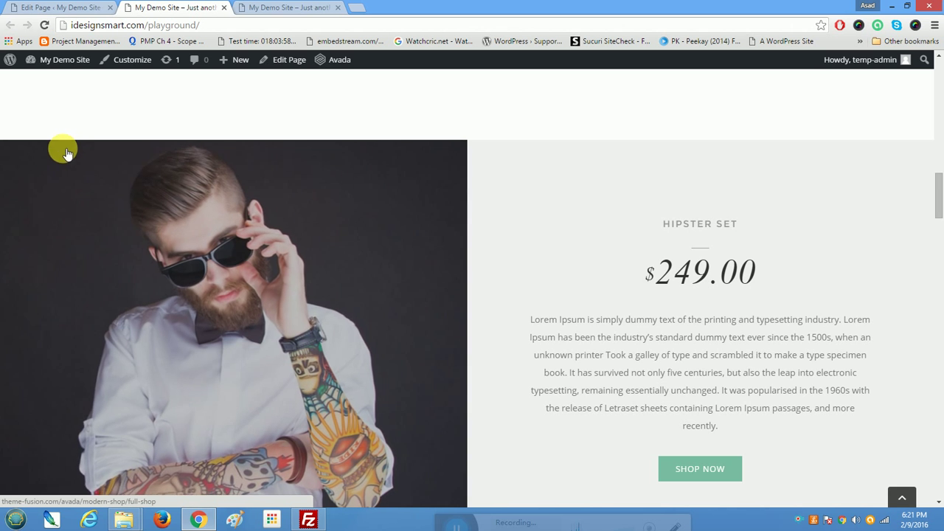
middle_click(89, 271)
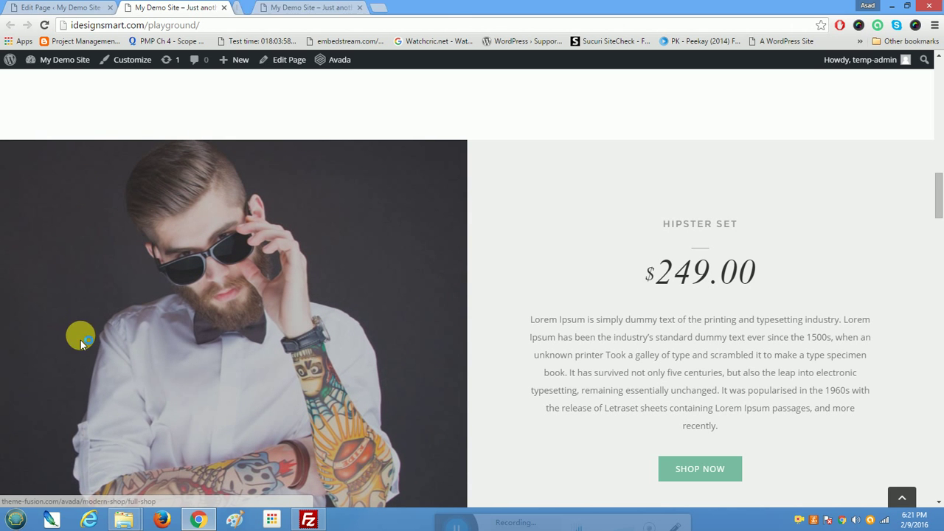
right_click(81, 69)
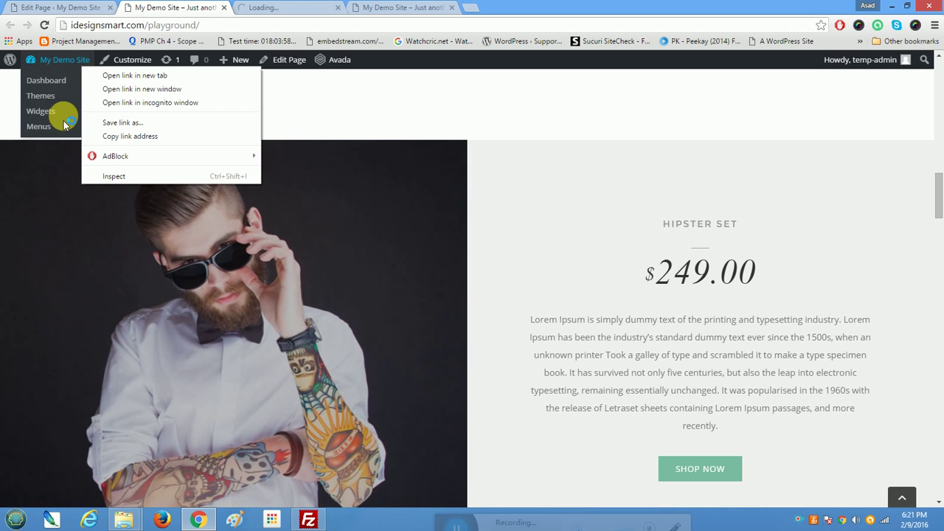
click(320, 125)
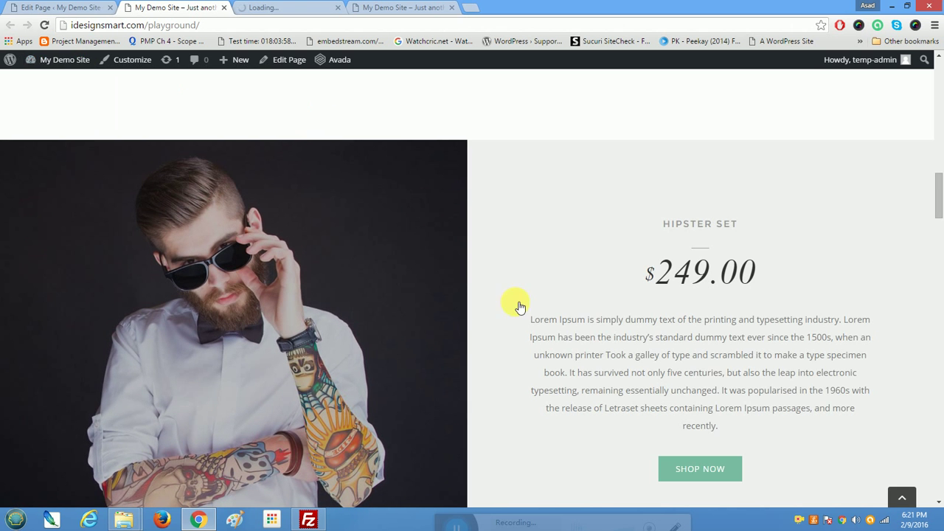
scroll(526, 316, down, 8)
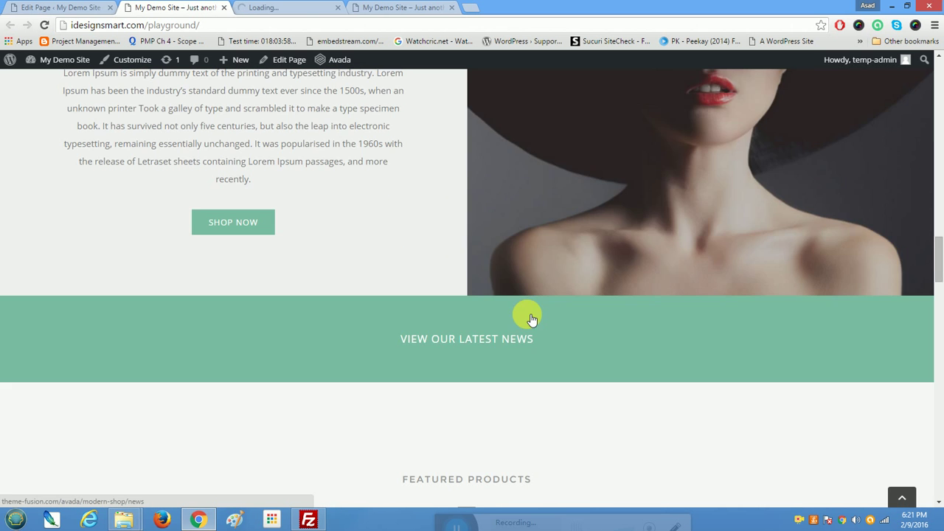
scroll(481, 341, down, 3)
scroll(479, 341, down, 3)
drag(943, 221, 929, 80)
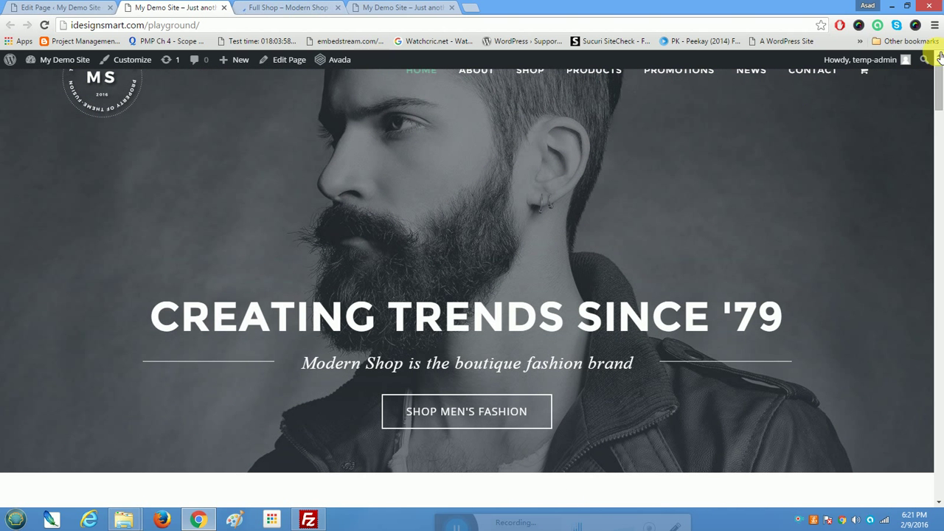
drag(938, 89, 941, 78)
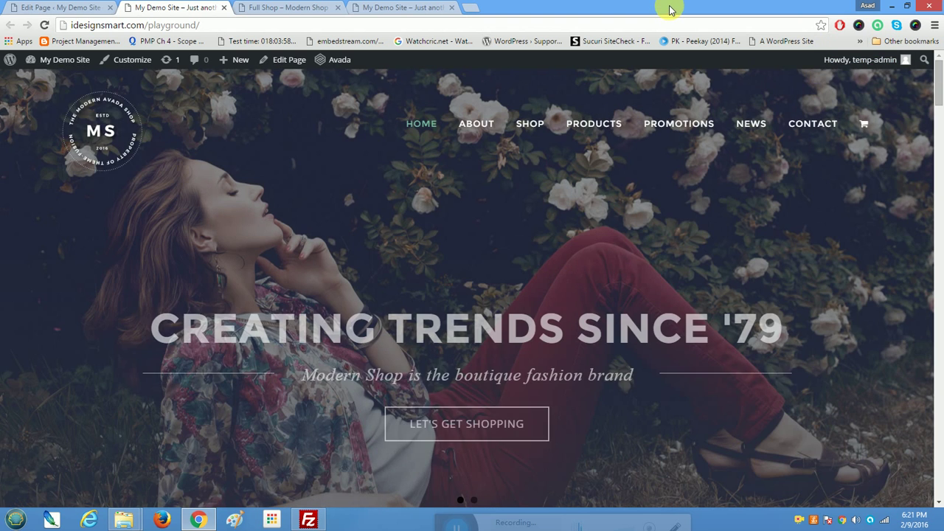
Step: Shrink the browser window to phone width to examine the Home page's responsive layout, and restore it to full size
double_click(670, 9)
mouse_move(535, 120)
mouse_down()
mouse_move(499, 126)
mouse_move(518, 130)
mouse_up()
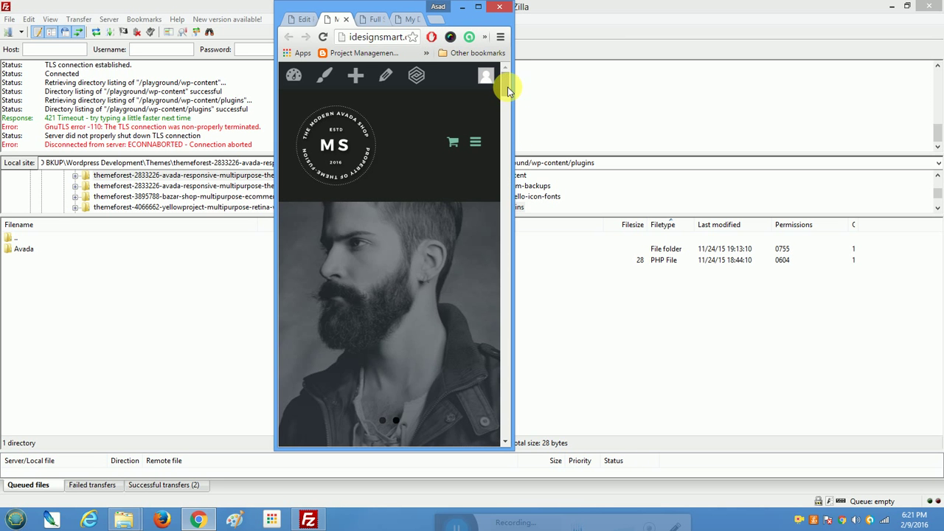
mouse_move(507, 85)
mouse_down()
mouse_move(497, 204)
mouse_move(512, 74)
mouse_up()
drag(519, 114, 489, 248)
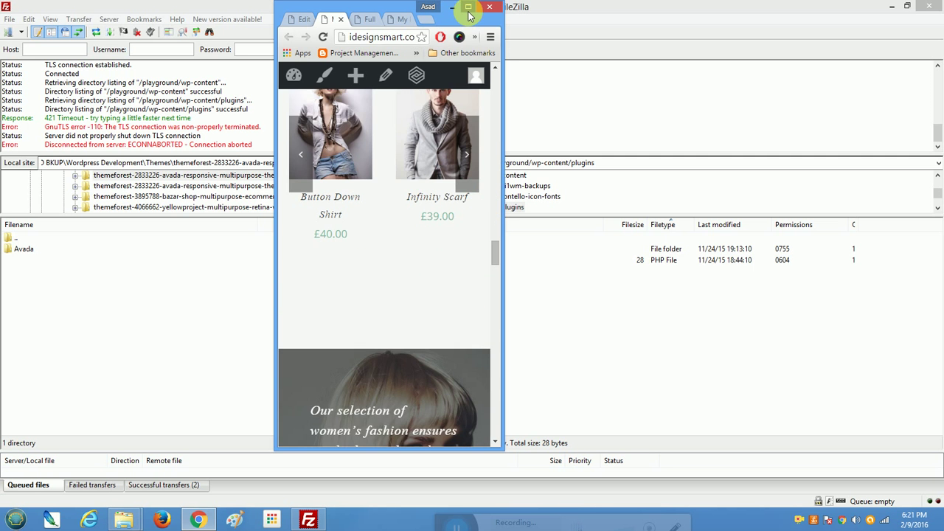
click(468, 9)
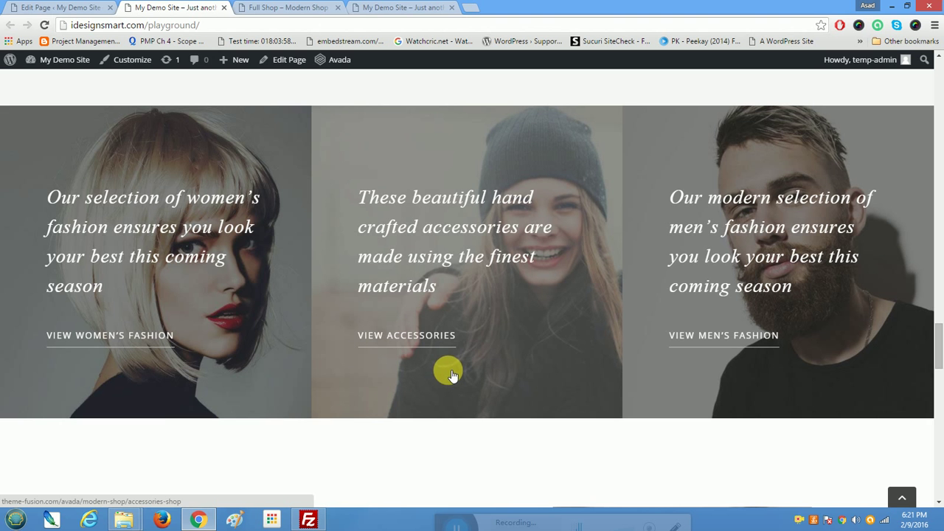
Step: Return to the Home page editor and add a Text Block element to the new container's 2/3 column
click(46, 9)
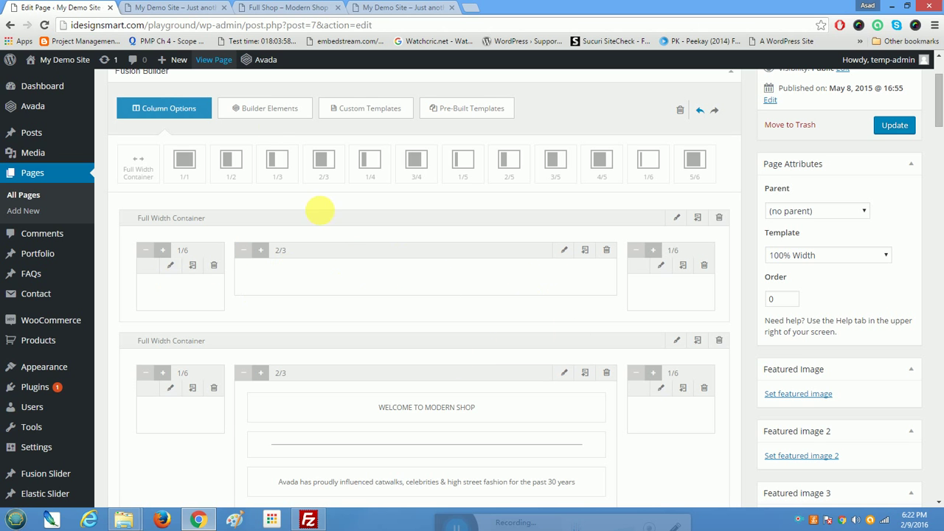
click(278, 104)
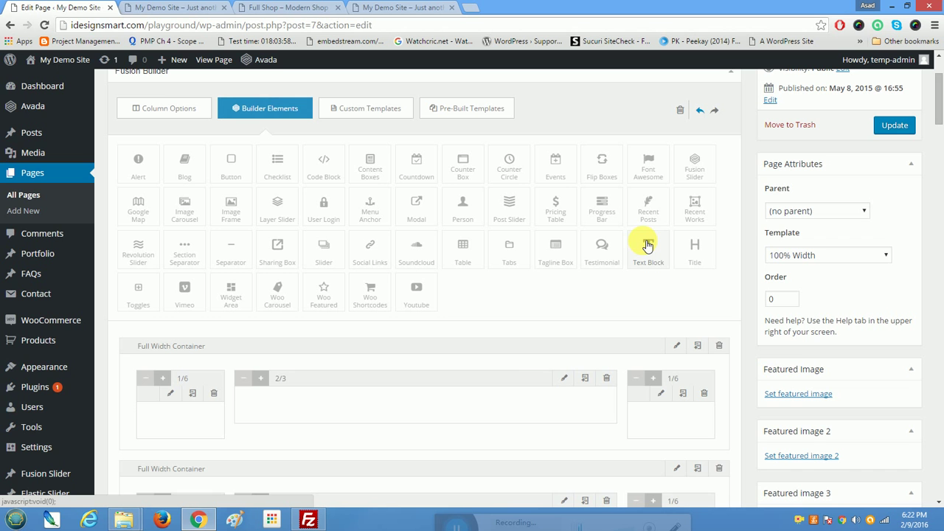
drag(647, 246, 512, 420)
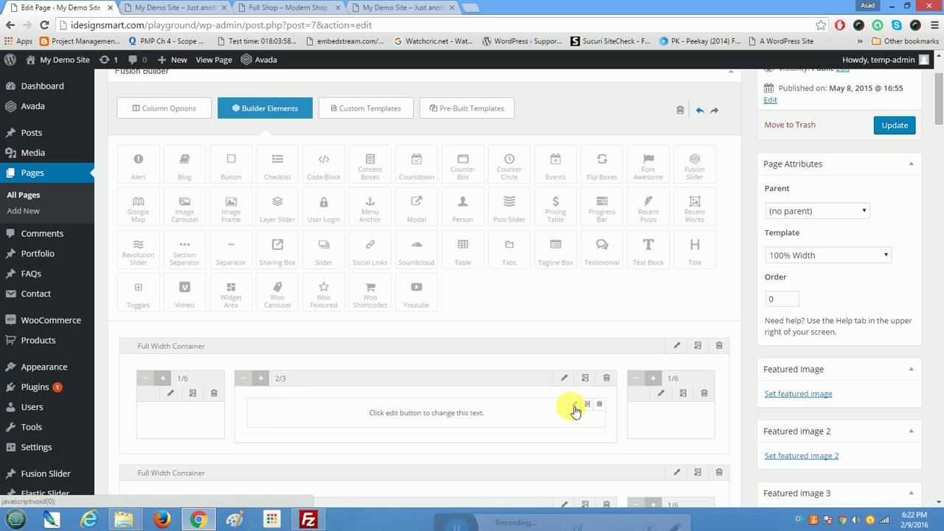
Step: Open the new text block's placeholder content for editing, leave it without saving, and delete the new Full Width Container
click(574, 404)
drag(373, 231, 177, 231)
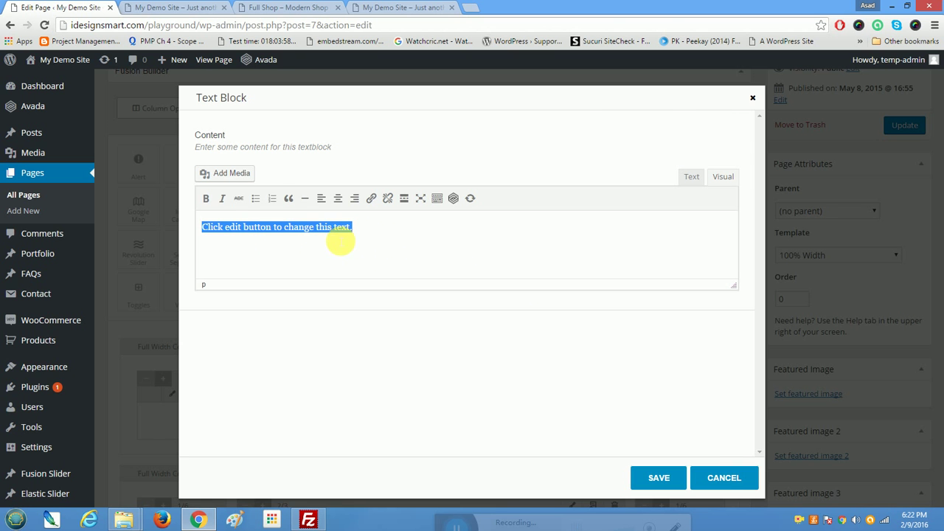
click(725, 479)
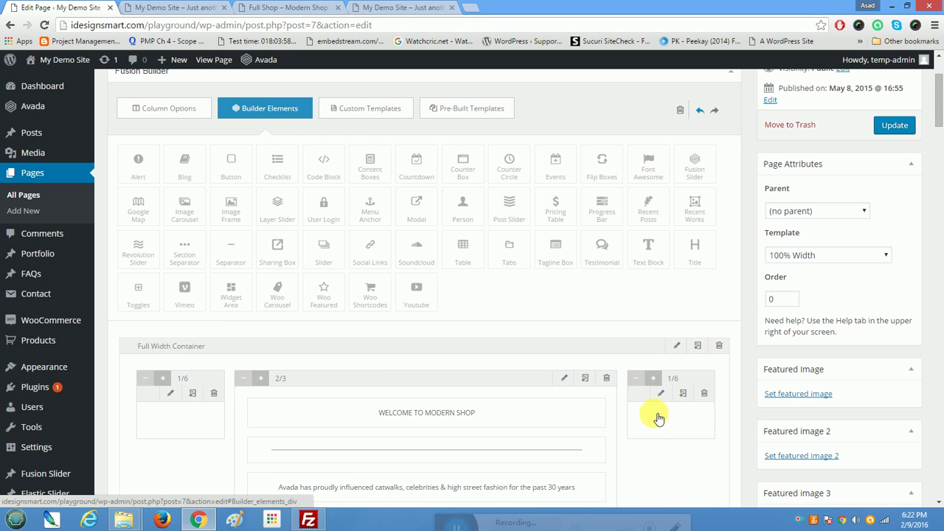
Step: Examine the edit, clone and delete controls on the Welcome to Modern Shop container and its columns
scroll(652, 413, down, 2)
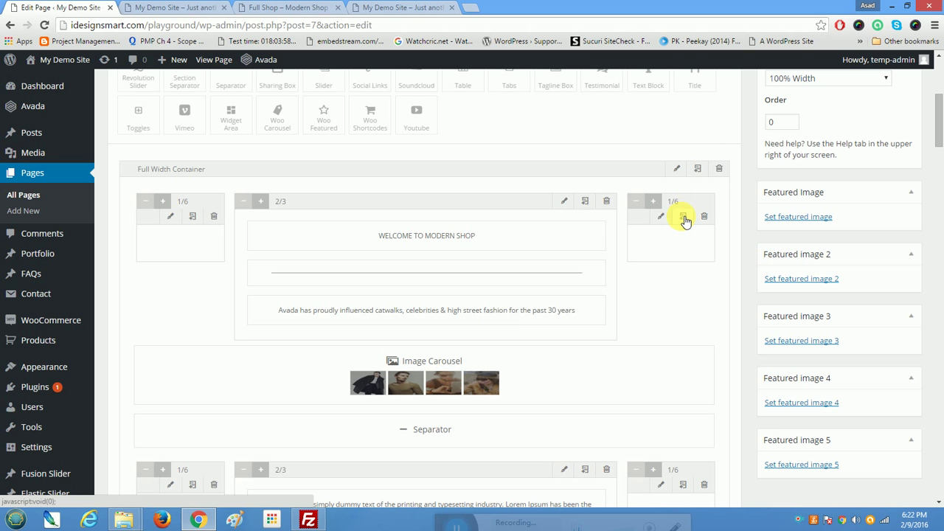
drag(688, 195, 656, 240)
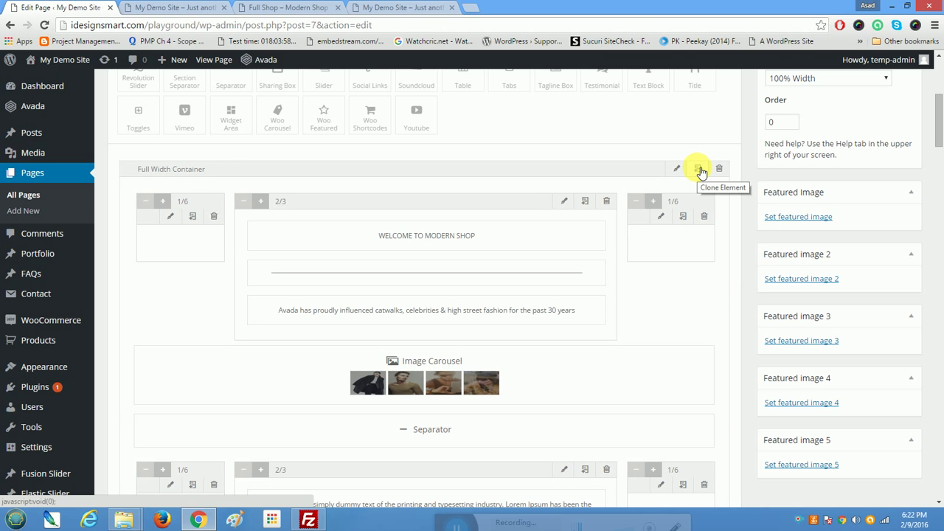
scroll(666, 369, up, 4)
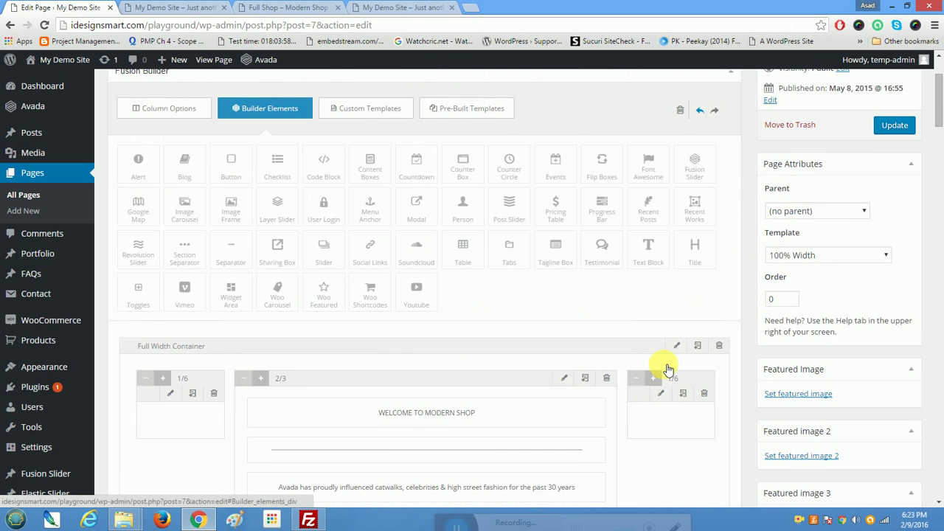
scroll(667, 369, down, 2)
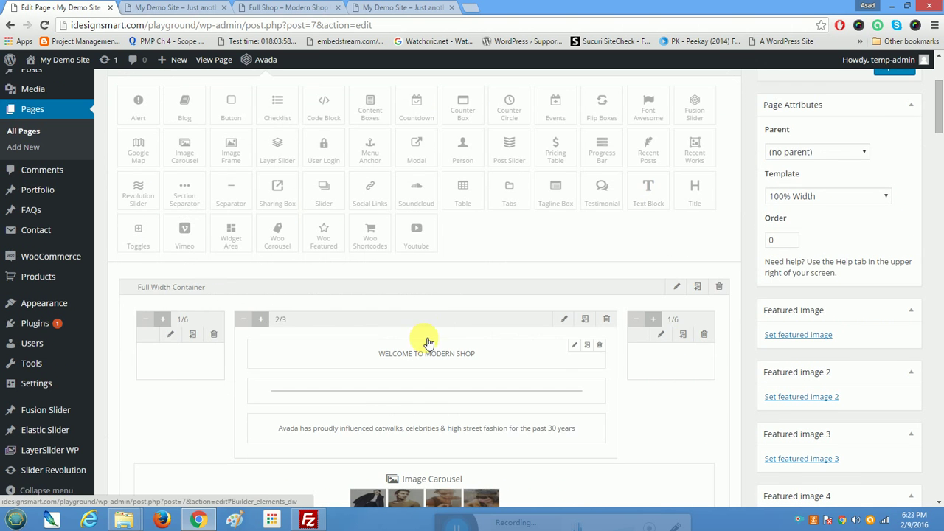
Step: Switch the Home page back to the default editor and examine its full shortcode content and the Fusion Page Options below
scroll(421, 337, up, 2)
click(138, 105)
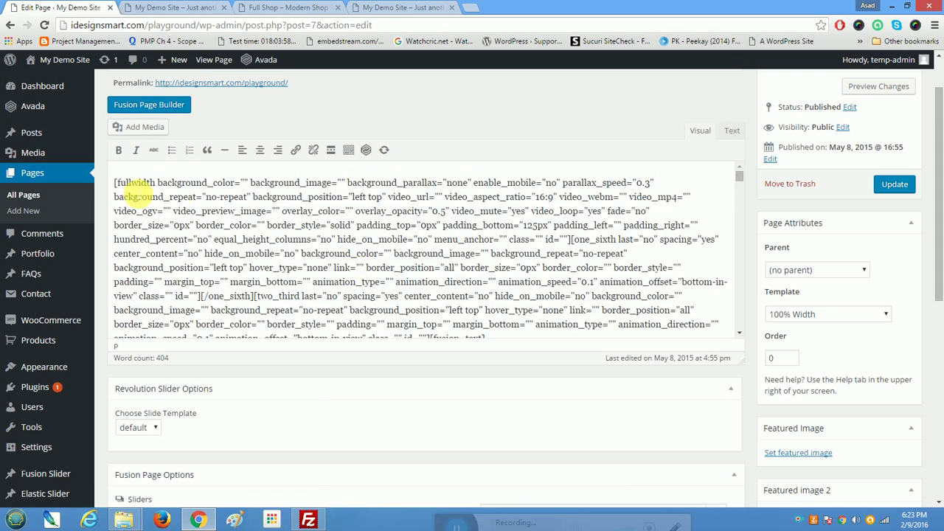
drag(118, 181, 494, 409)
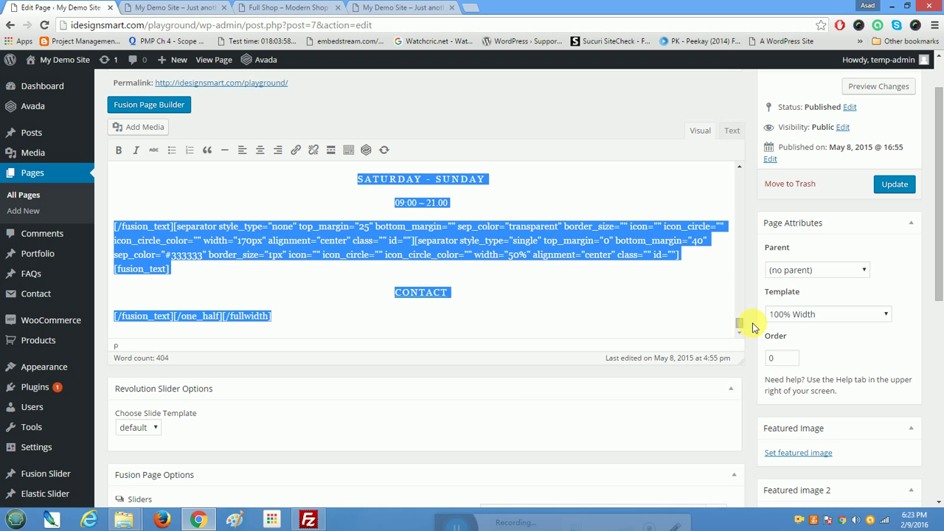
drag(740, 324, 736, 145)
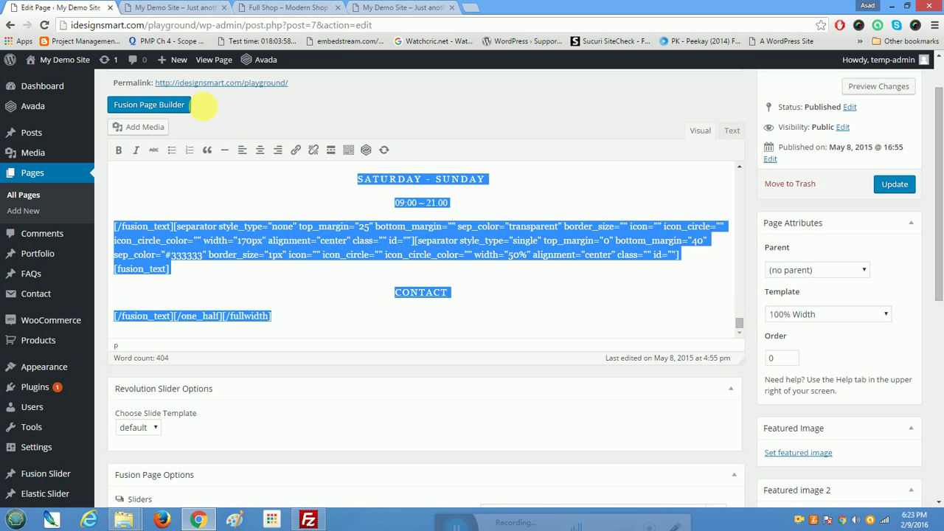
drag(740, 322, 740, 170)
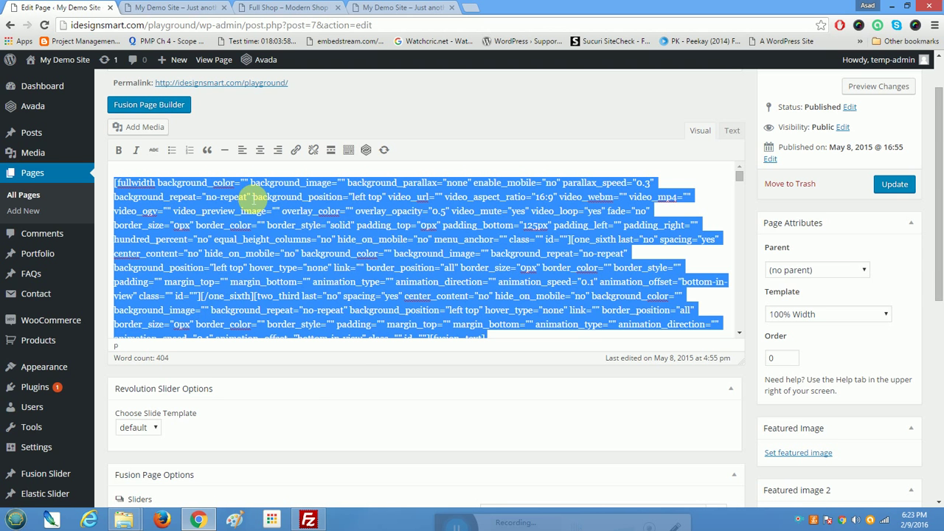
scroll(377, 374, down, 6)
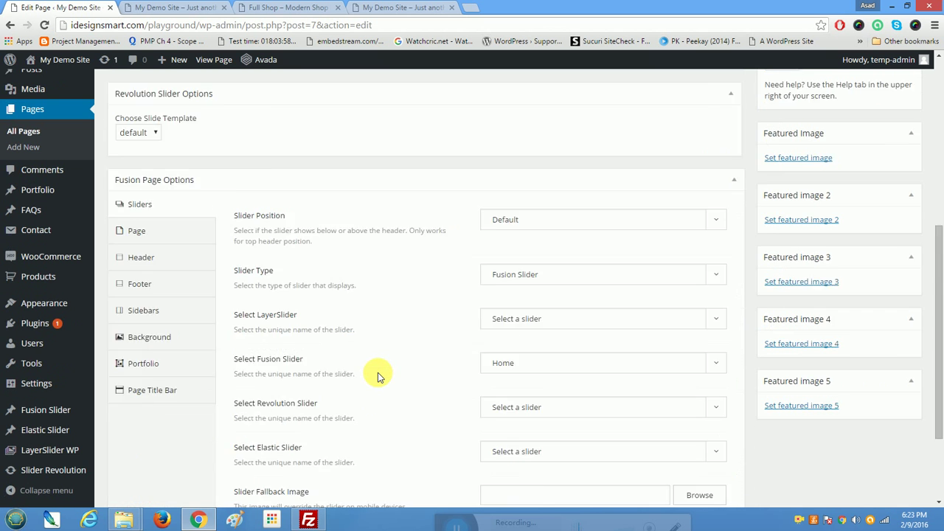
scroll(378, 374, up, 6)
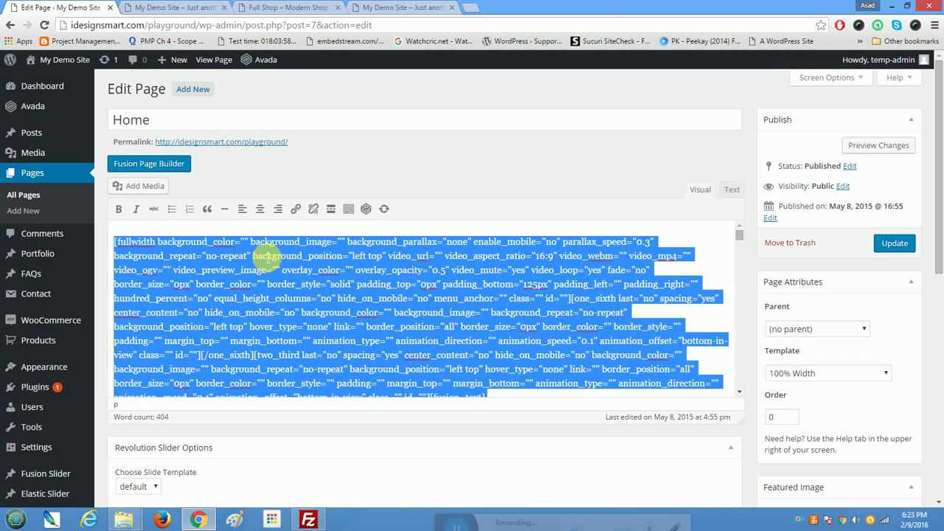
Step: Switch the Home page editor back to Fusion Page Builder and view the slider at the top of the live home page
click(147, 164)
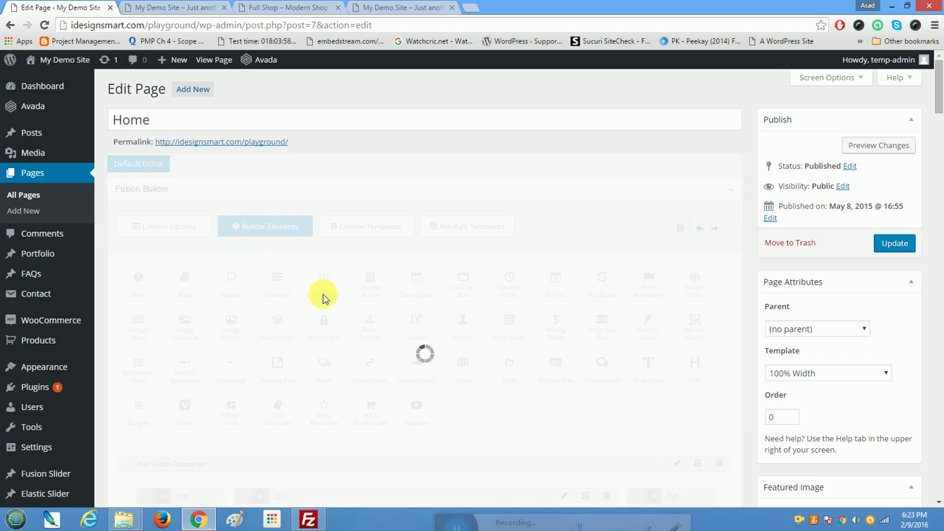
scroll(328, 405, down, 2)
scroll(328, 399, down, 1)
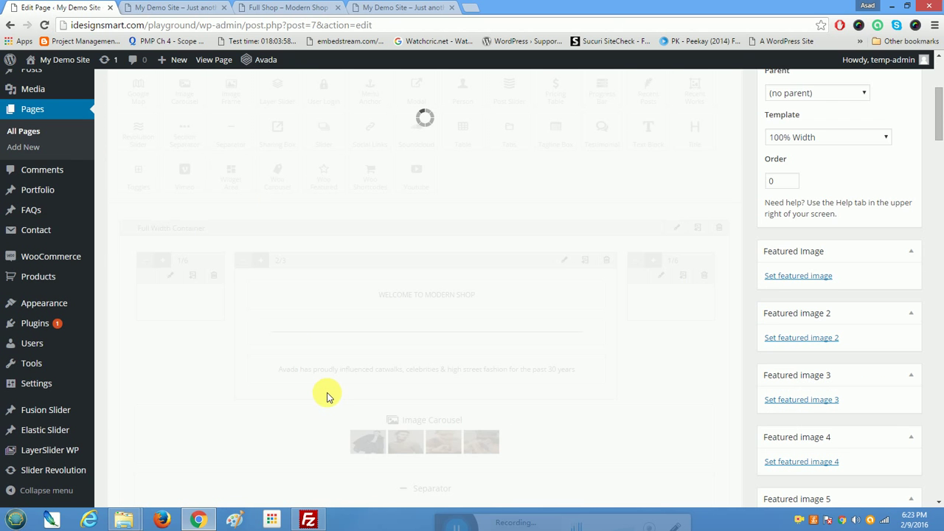
click(163, 8)
scroll(623, 314, up, 15)
scroll(620, 309, up, 10)
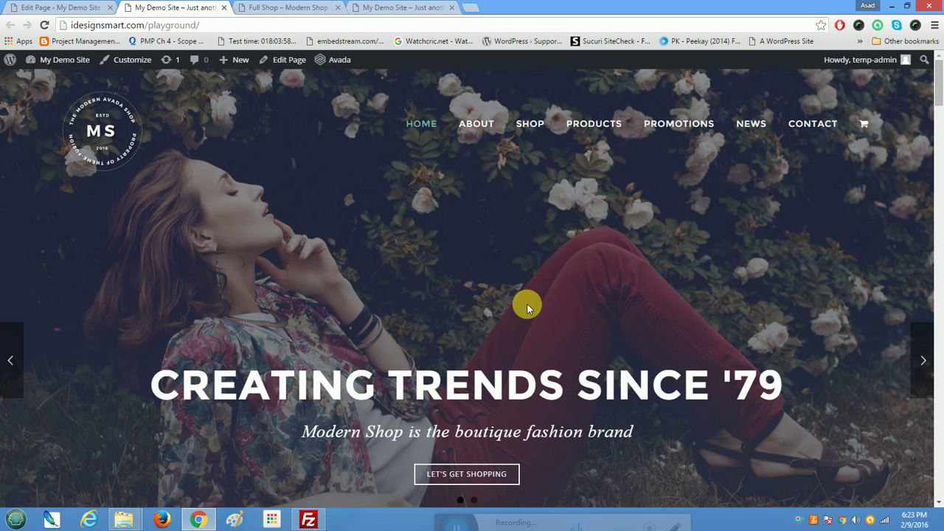
Step: Return to the Home page editor and examine the Slider Type and Select Fusion Slider settings in the Fusion Page Options
click(44, 8)
scroll(654, 297, down, 1)
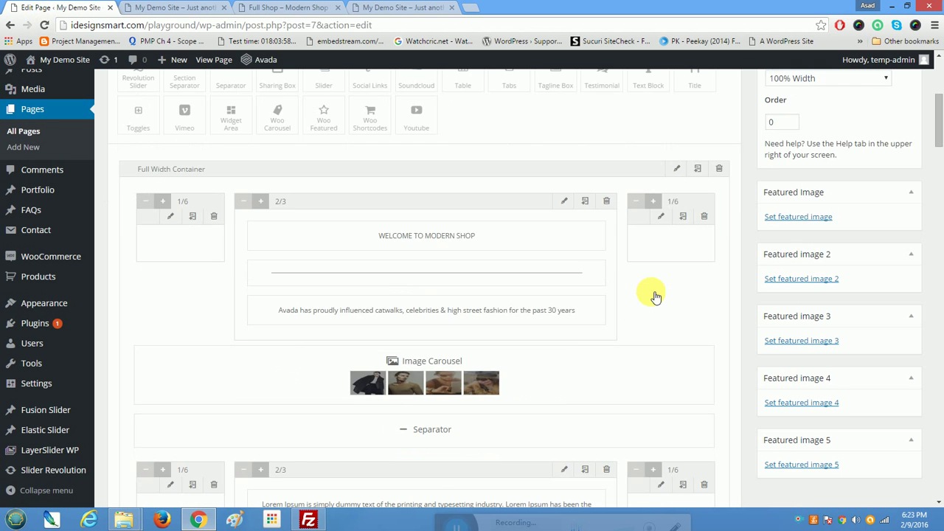
scroll(655, 296, down, 15)
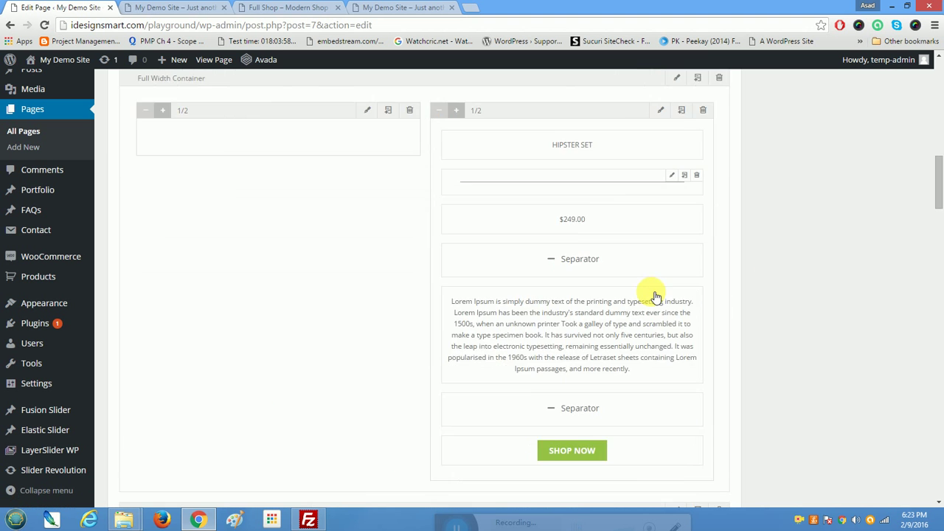
scroll(654, 297, down, 9)
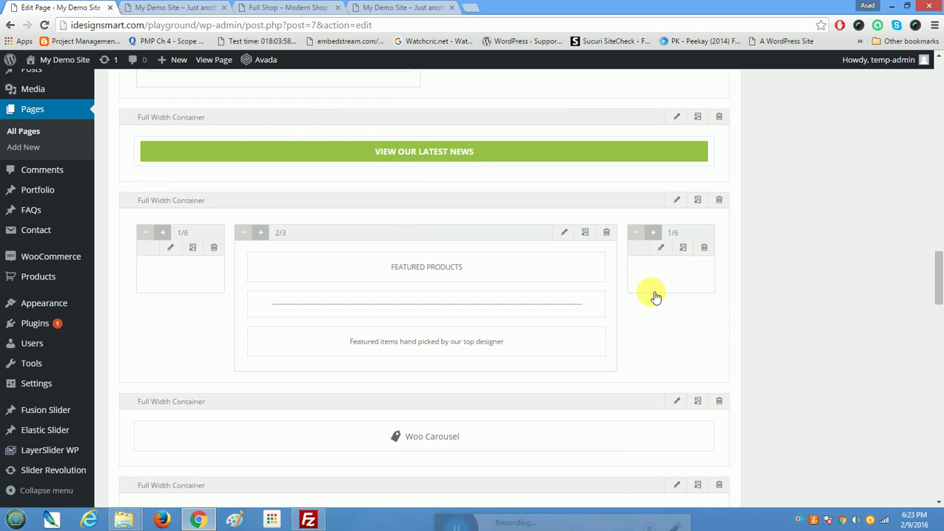
scroll(655, 297, down, 10)
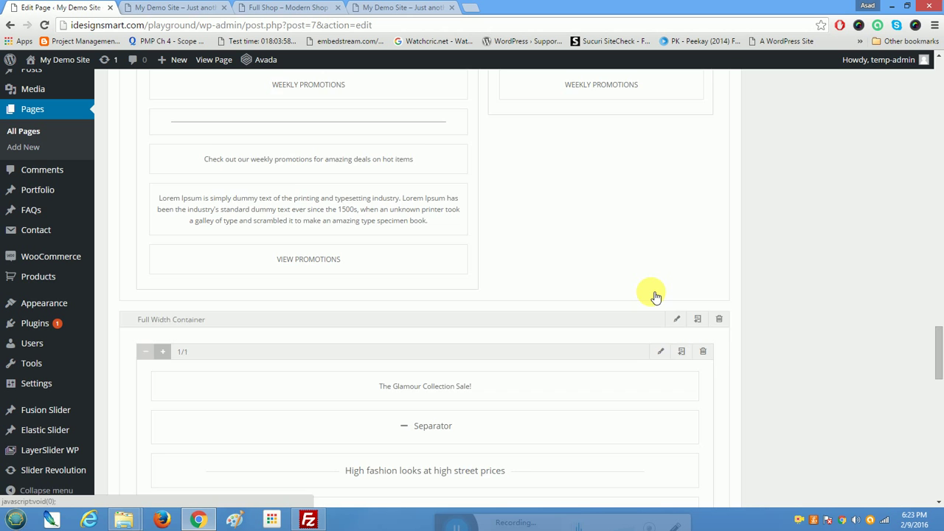
scroll(654, 297, down, 12)
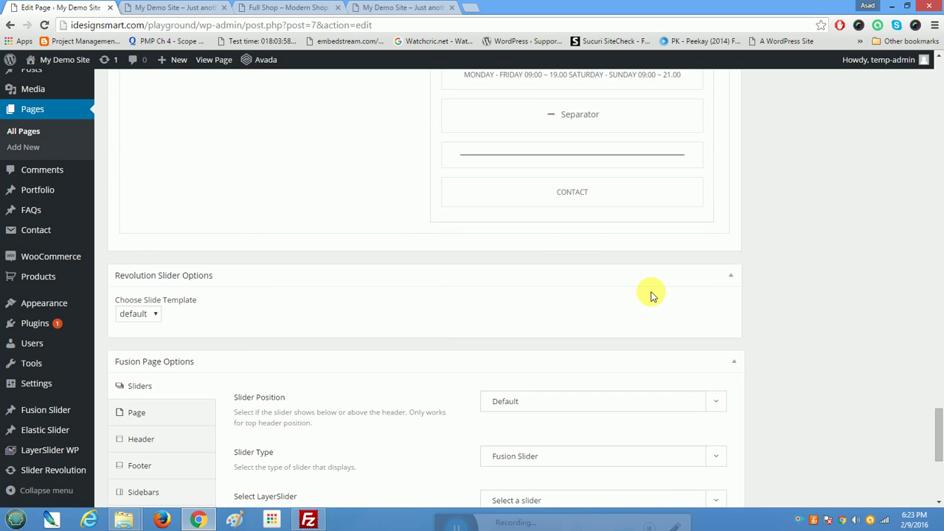
scroll(651, 295, up, 1)
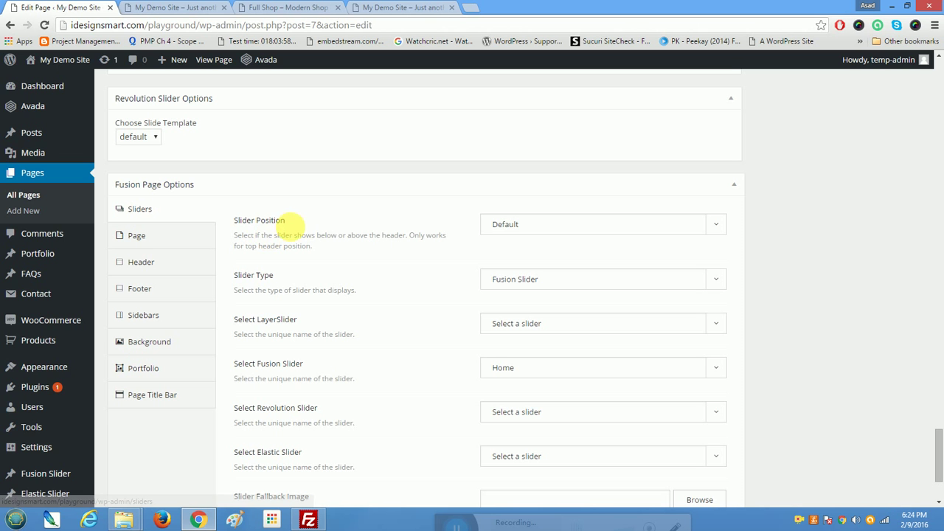
drag(235, 275, 306, 275)
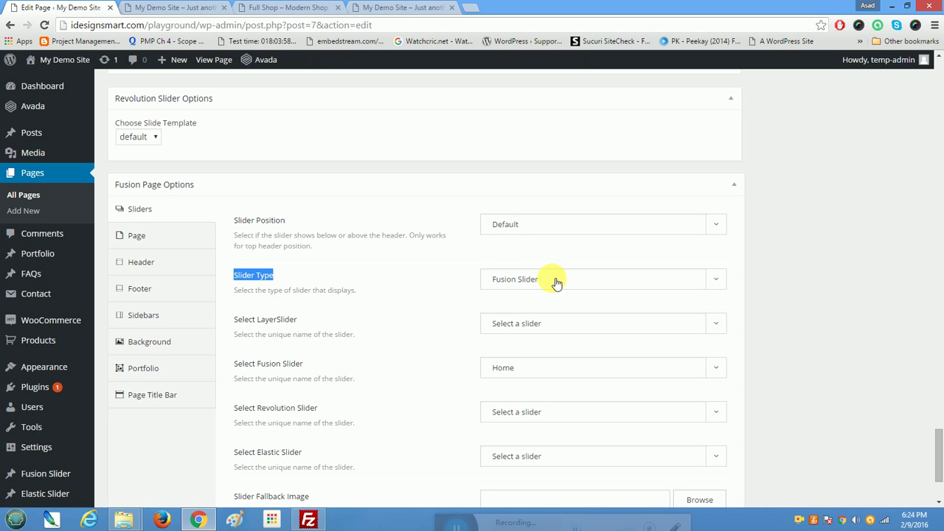
drag(235, 364, 582, 373)
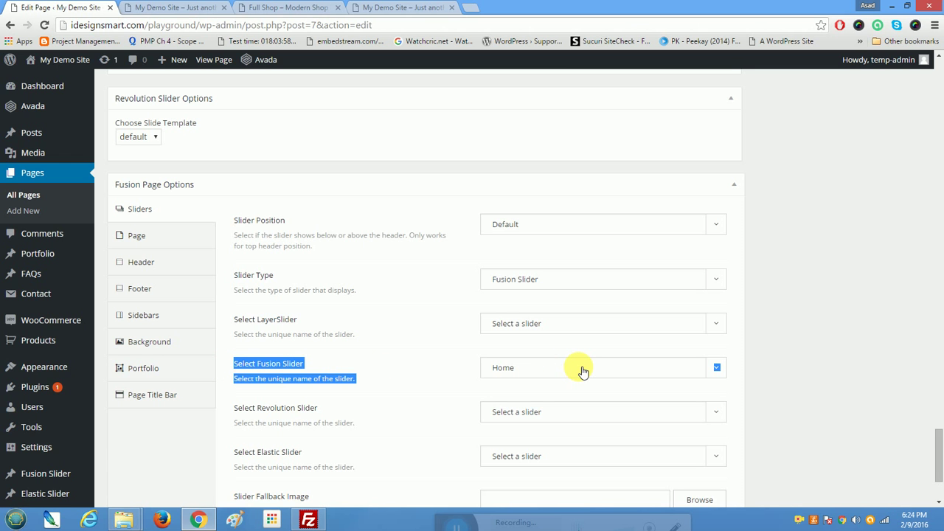
scroll(221, 358, down, 2)
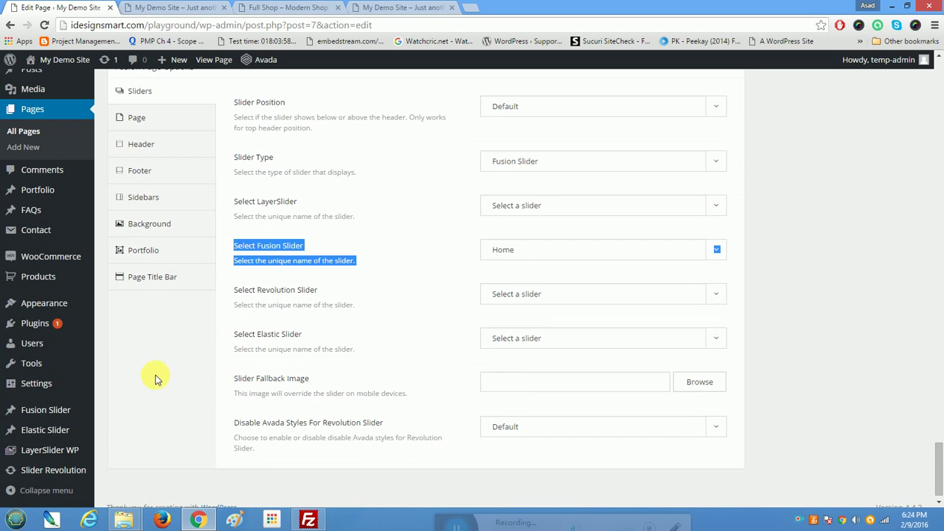
Step: Open the Fusion Slider slides list in a separate tab and compare it with the Home page's slider settings
right_click(45, 413)
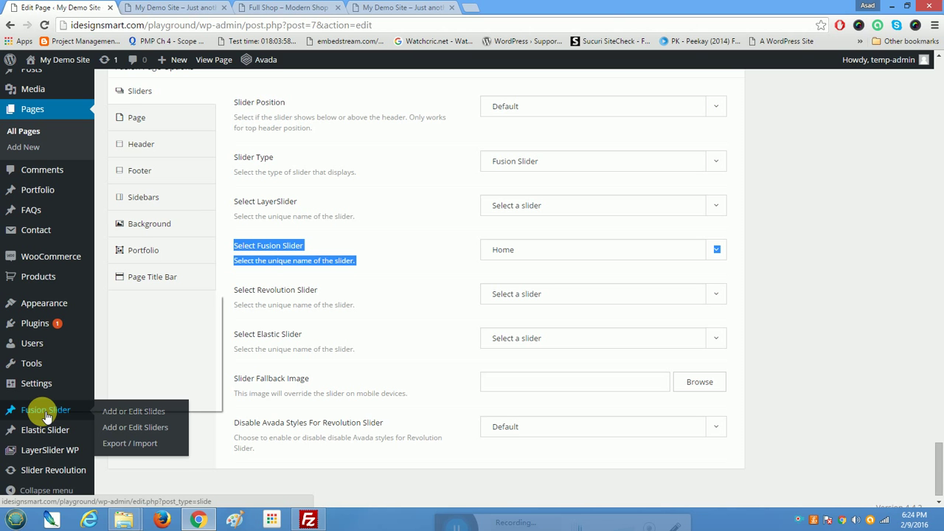
click(92, 304)
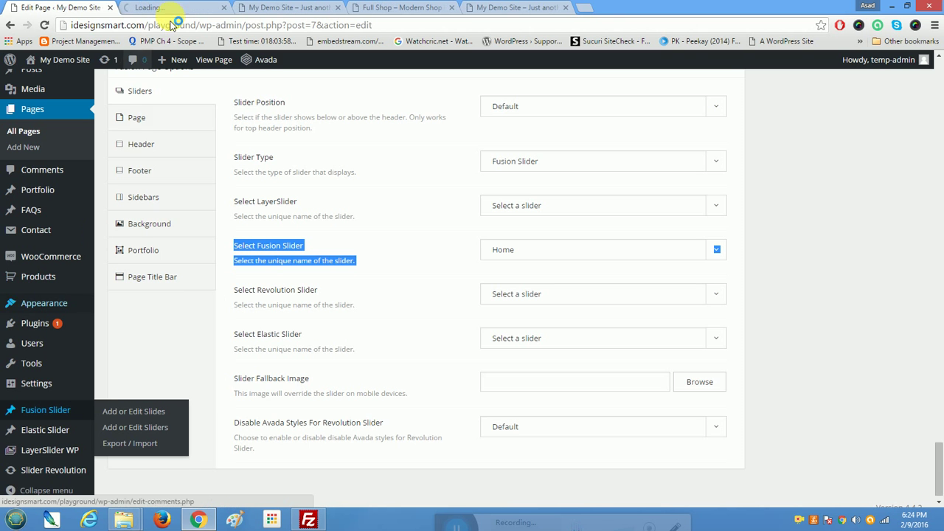
click(179, 9)
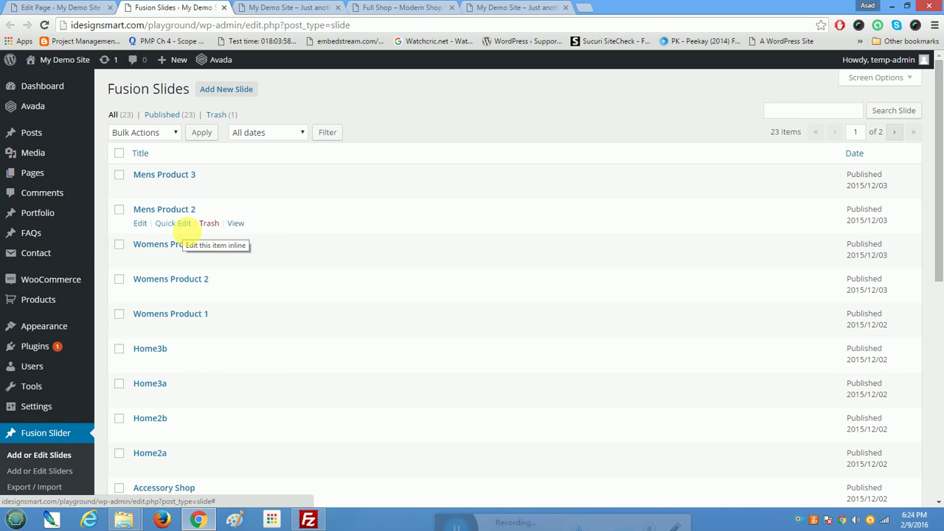
scroll(236, 291, down, 1)
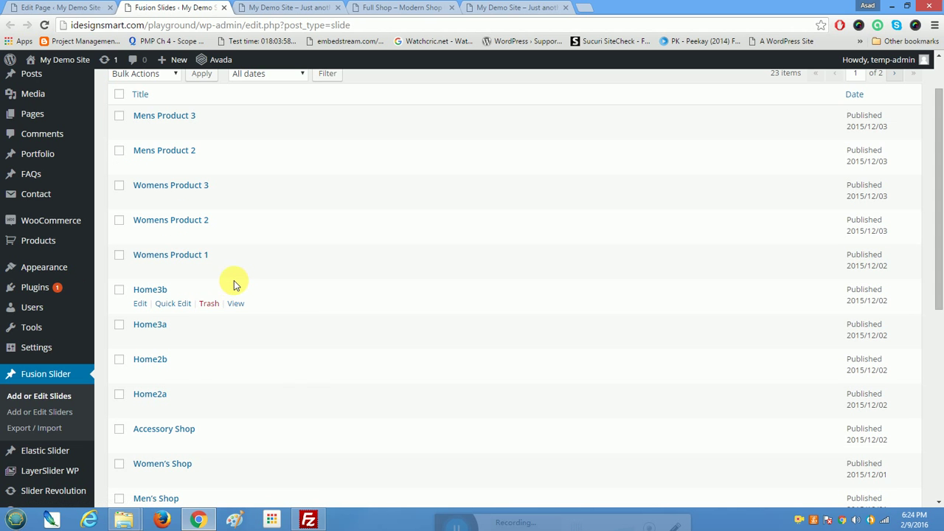
click(63, 8)
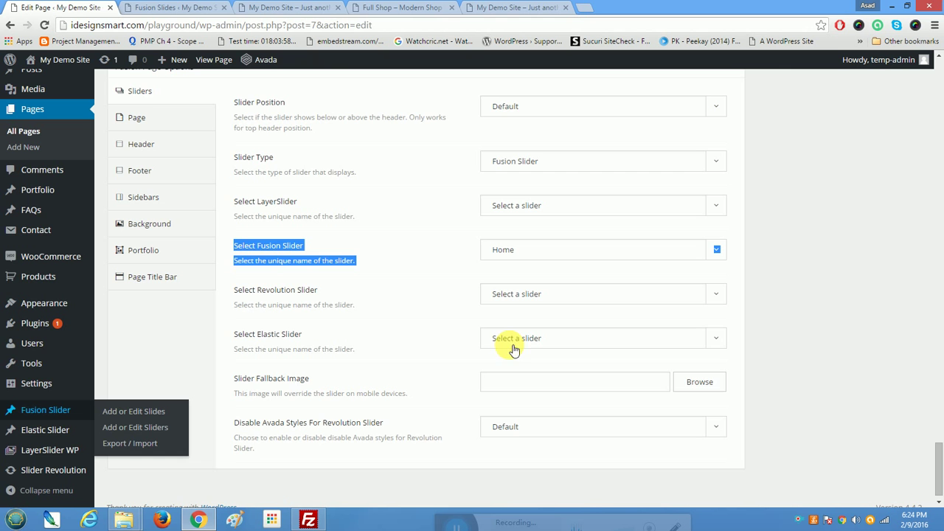
click(160, 7)
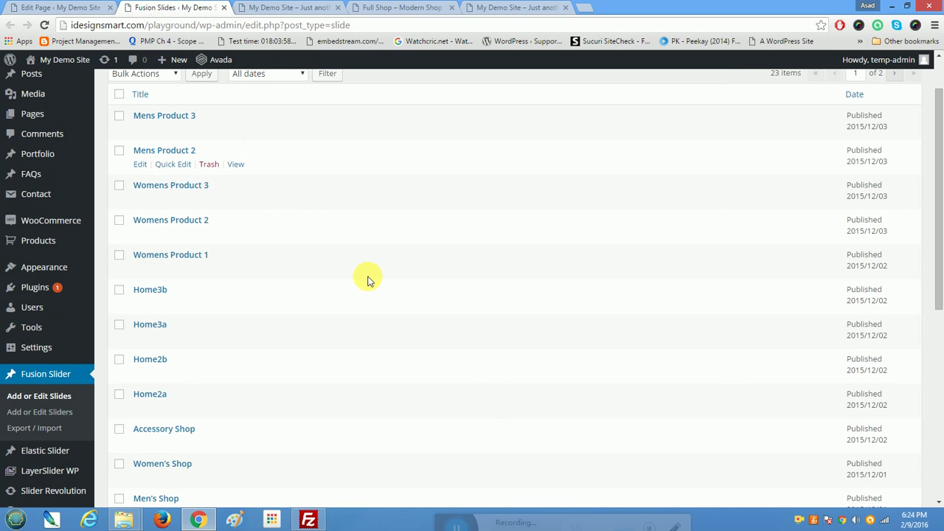
Step: Look through the slides on both pages of the Fusion Slides list
scroll(369, 279, down, 5)
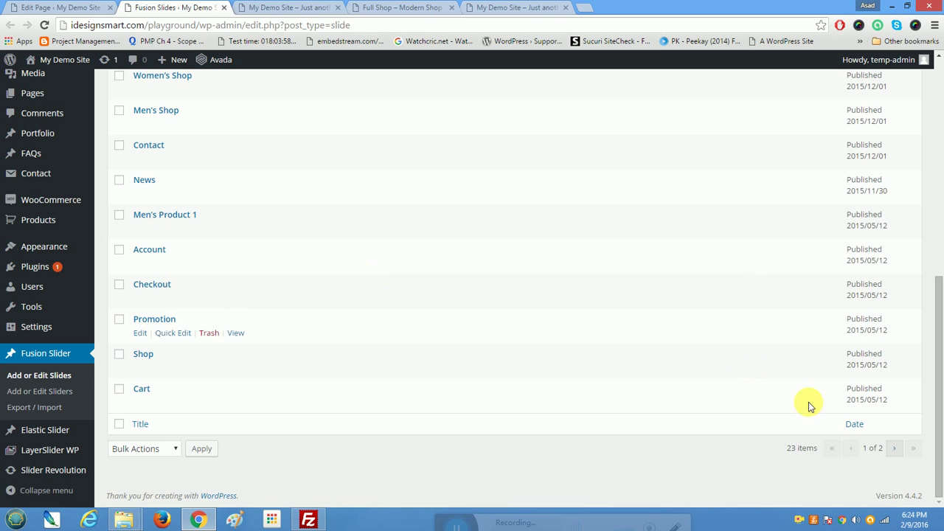
click(895, 450)
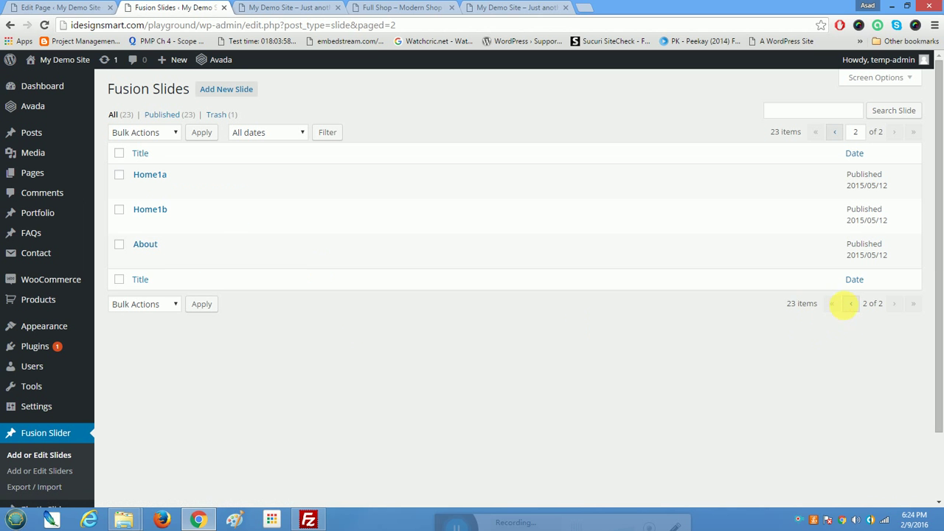
click(851, 304)
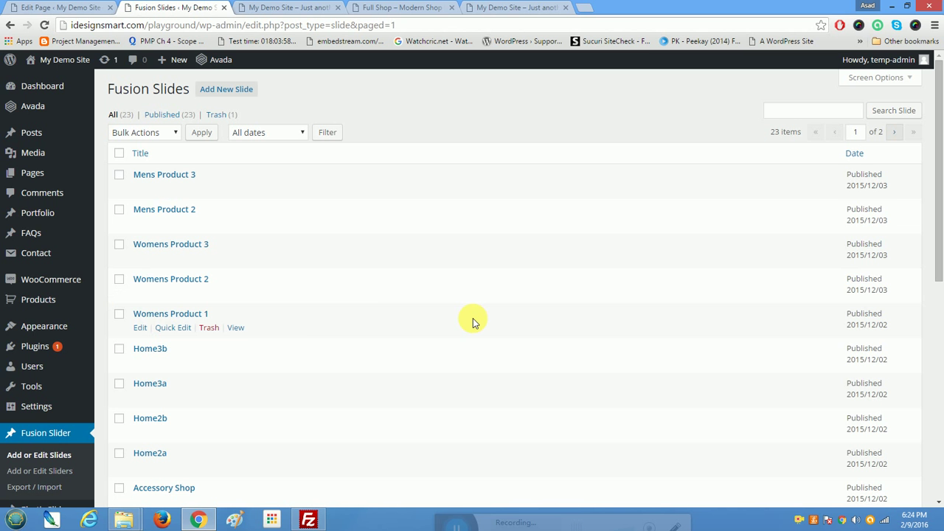
scroll(357, 319, down, 1)
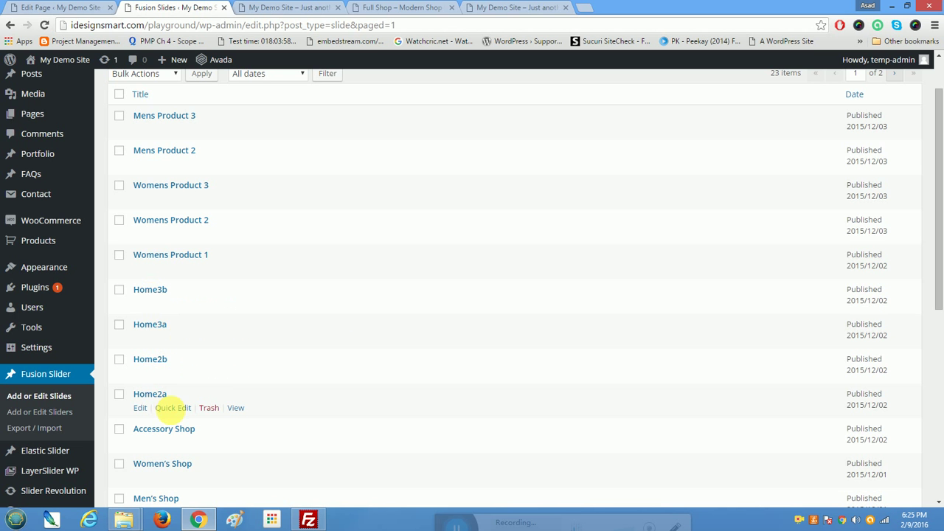
scroll(171, 410, down, 3)
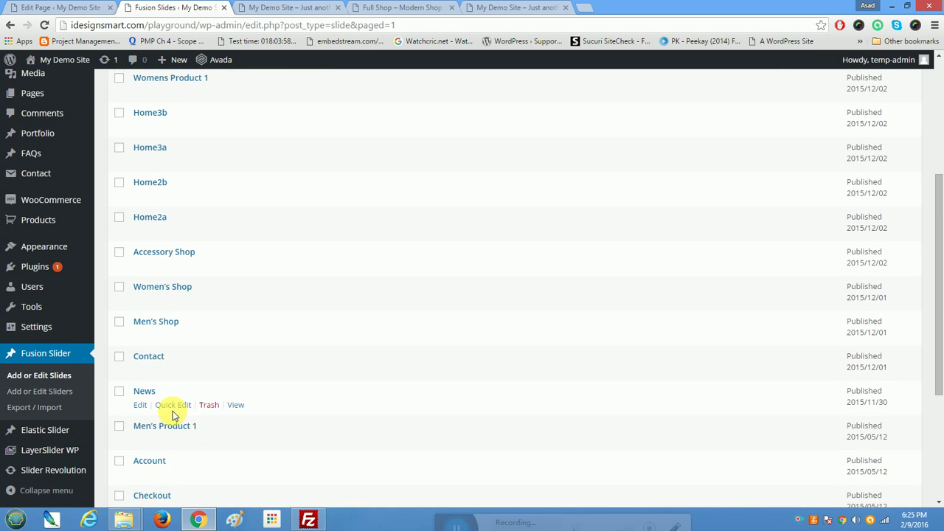
scroll(173, 411, down, 2)
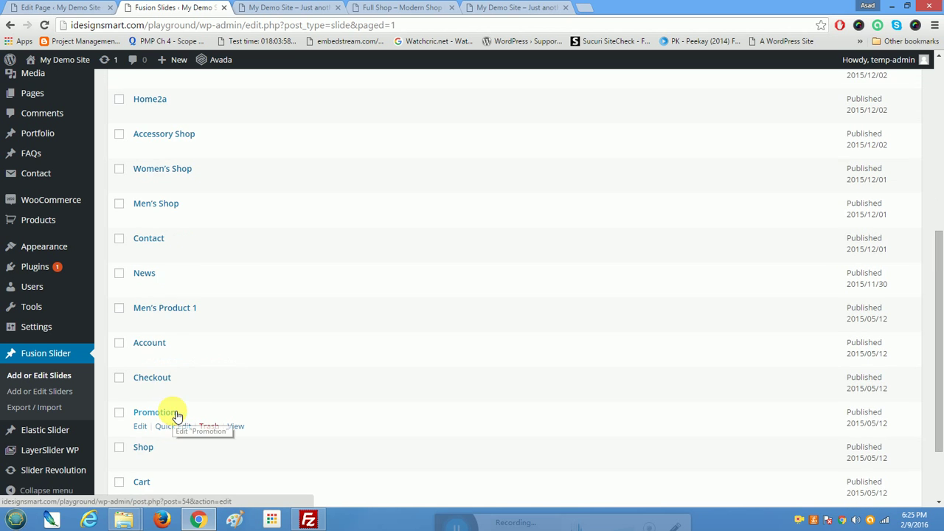
scroll(175, 415, down, 2)
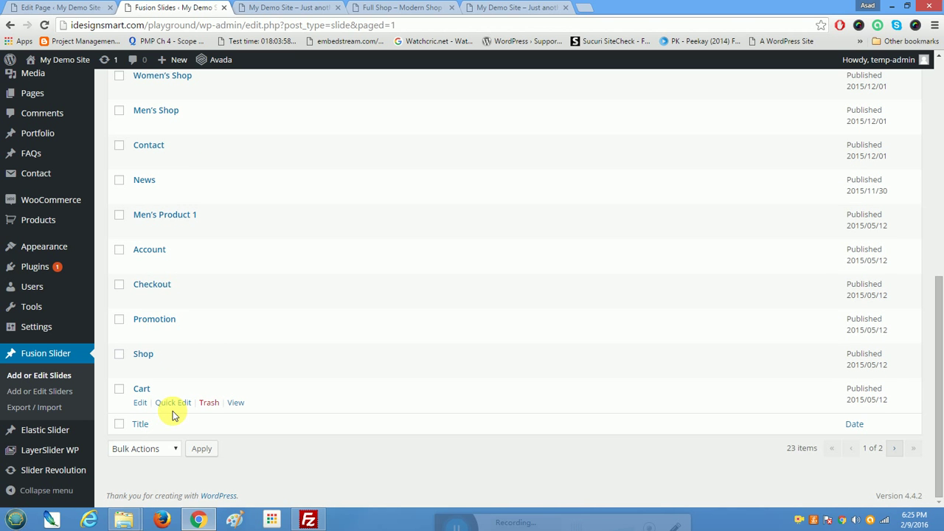
scroll(173, 415, up, 7)
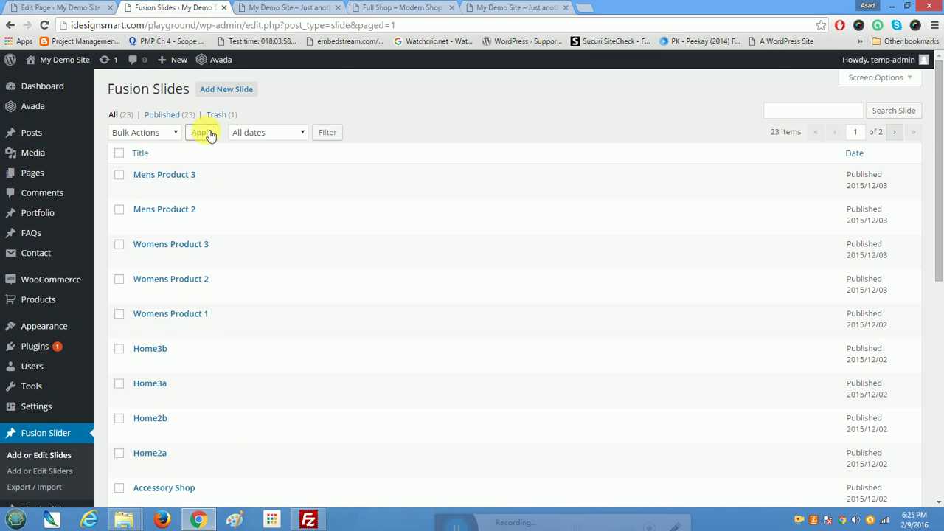
Step: Open the Home slider from the Fusion Sliders list and examine its size, navigation, autoplay and animation settings
scroll(151, 392, down, 1)
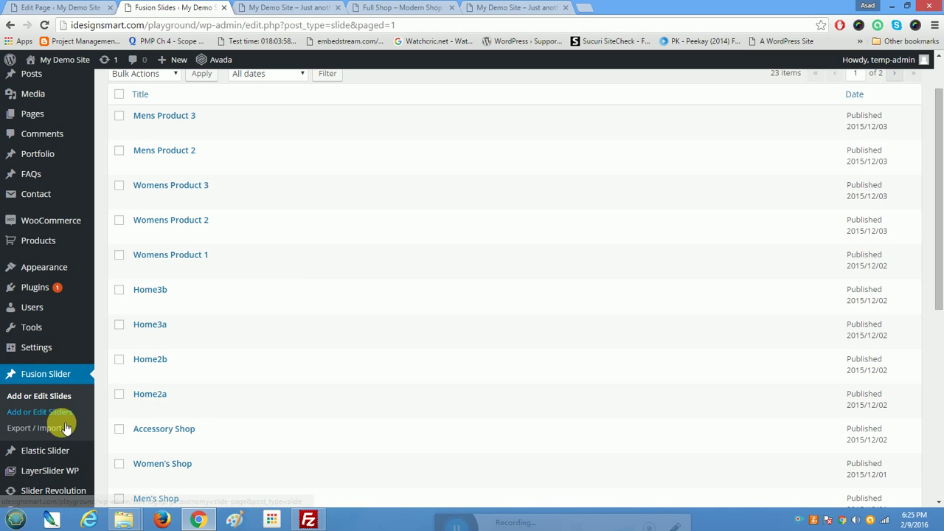
click(34, 411)
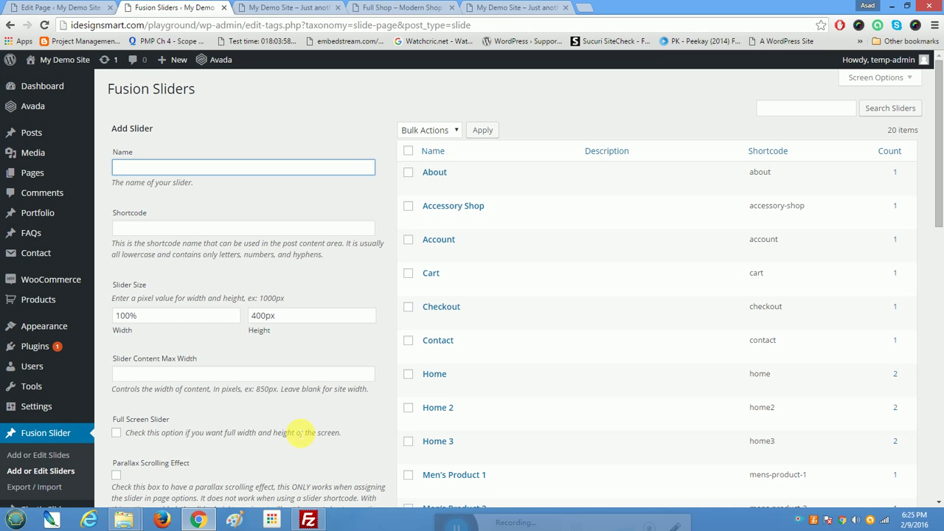
click(436, 374)
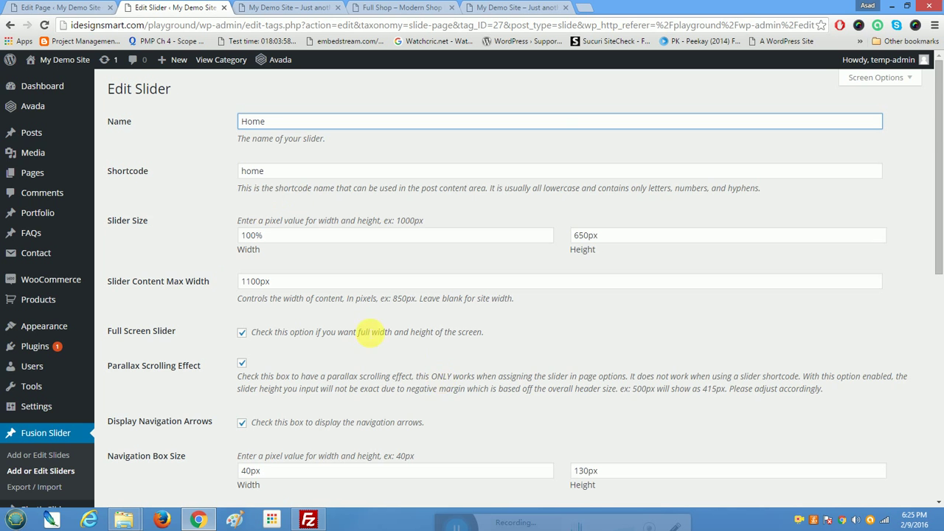
scroll(369, 331, down, 7)
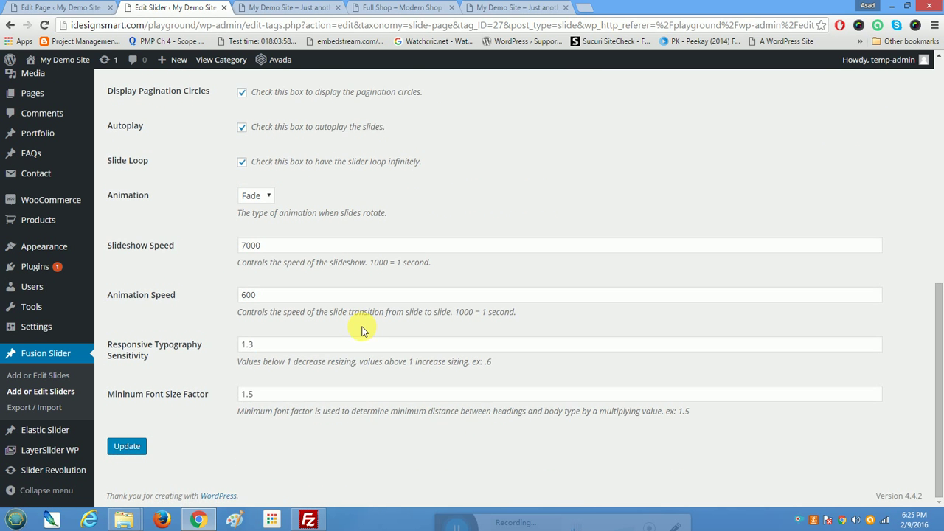
scroll(361, 331, up, 6)
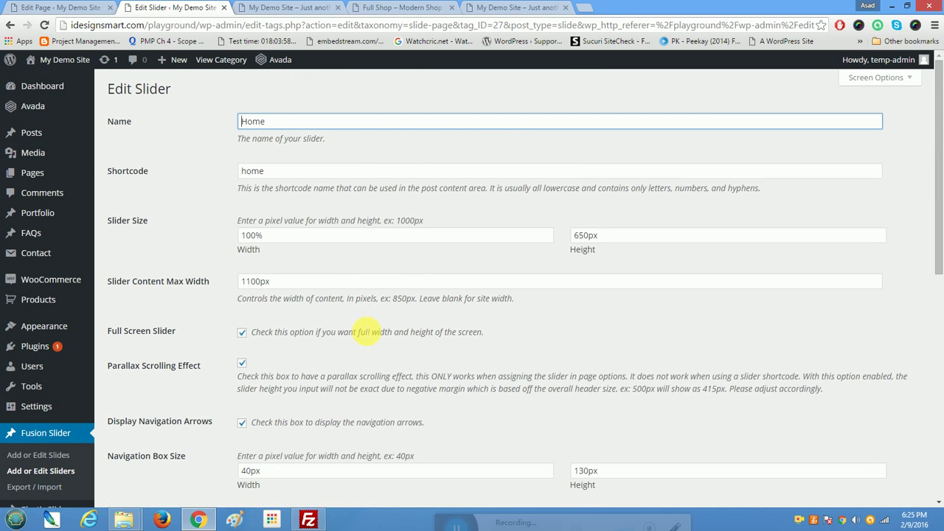
scroll(312, 332, down, 3)
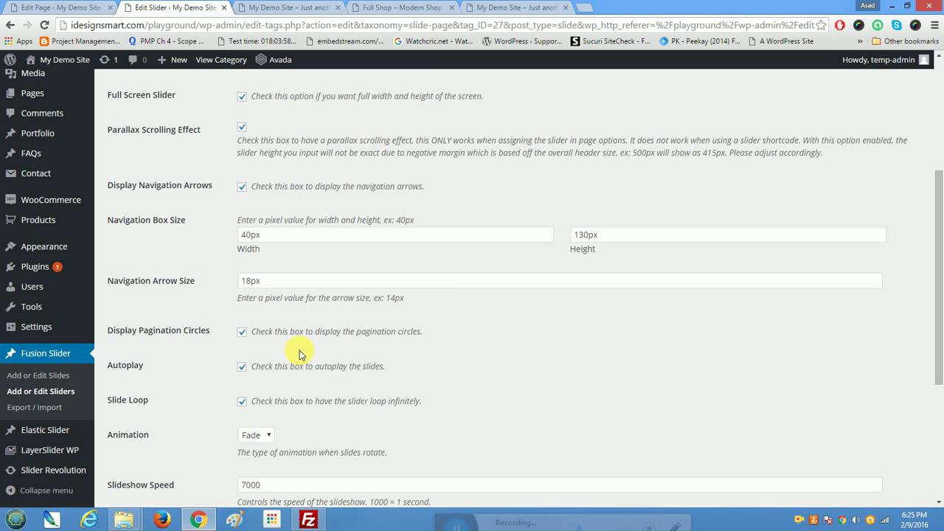
scroll(299, 354, down, 2)
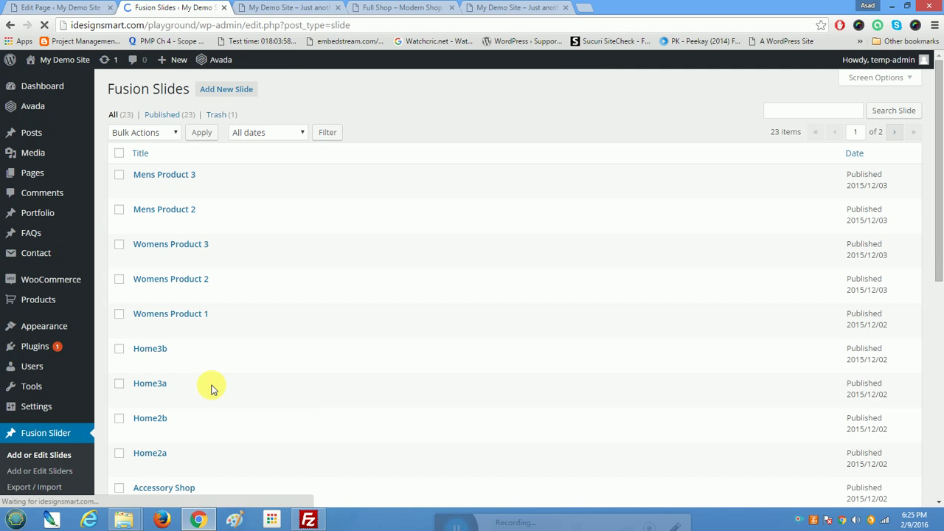
Step: Look through the Fusion Slides list and open the Home1a slide from its second page for editing
mouse_move(212, 389)
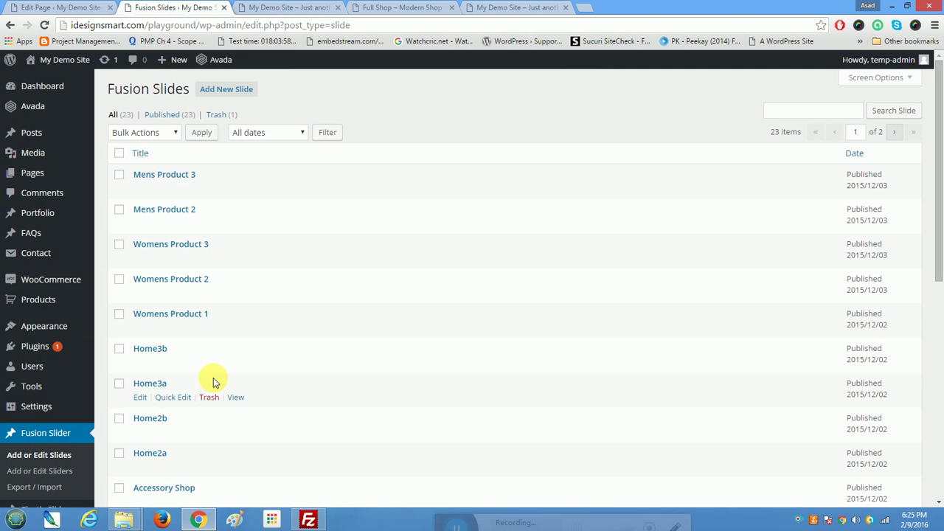
scroll(211, 382, down, 6)
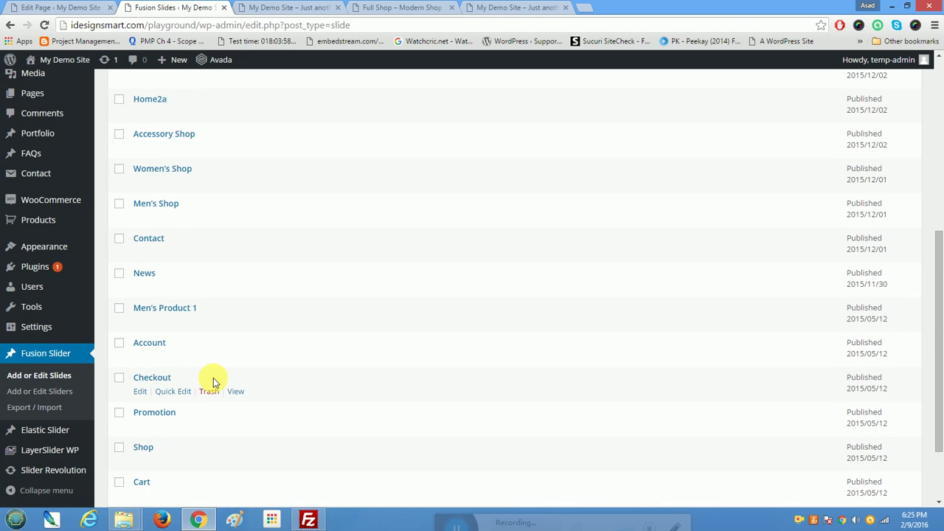
scroll(212, 382, up, 3)
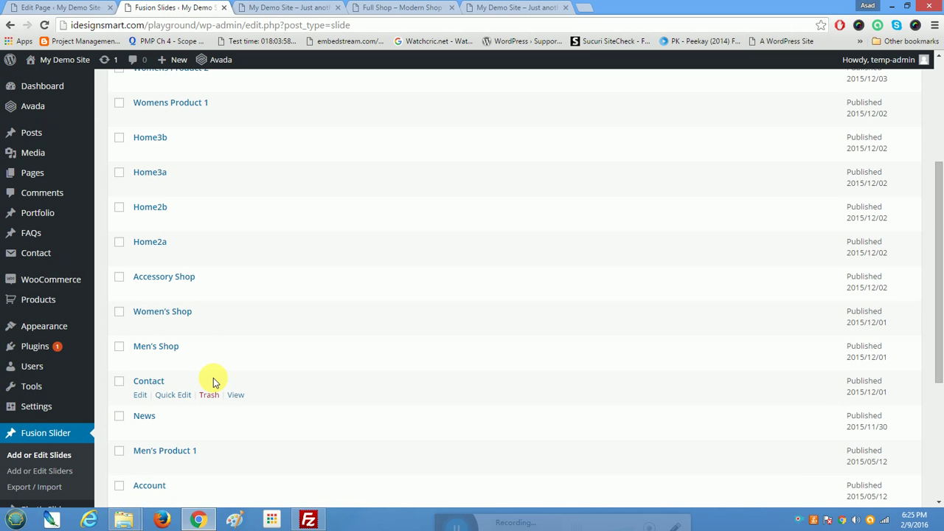
scroll(212, 382, up, 3)
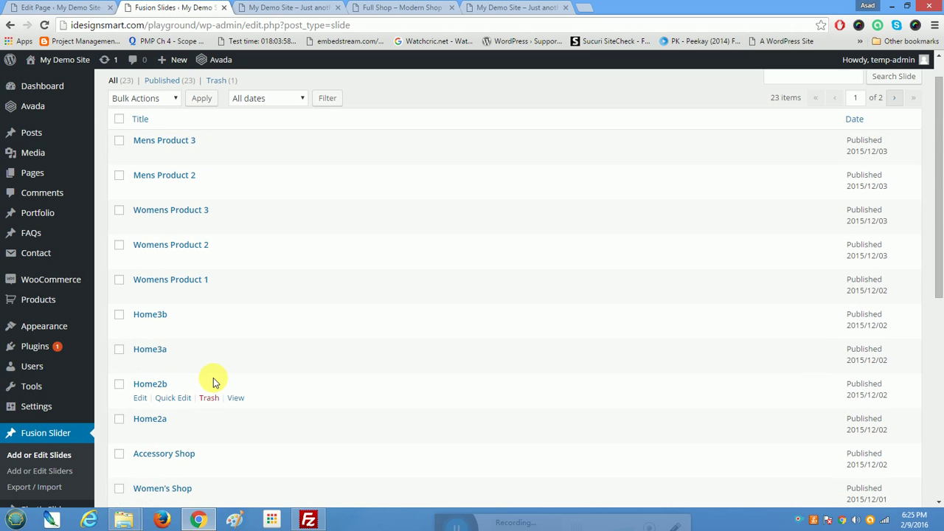
scroll(213, 382, down, 4)
scroll(213, 379, up, 1)
scroll(211, 379, down, 4)
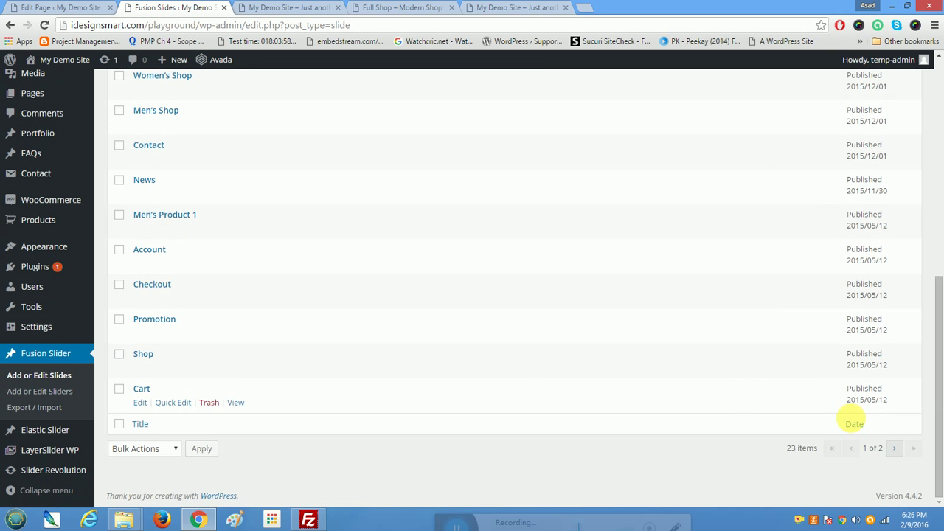
click(893, 448)
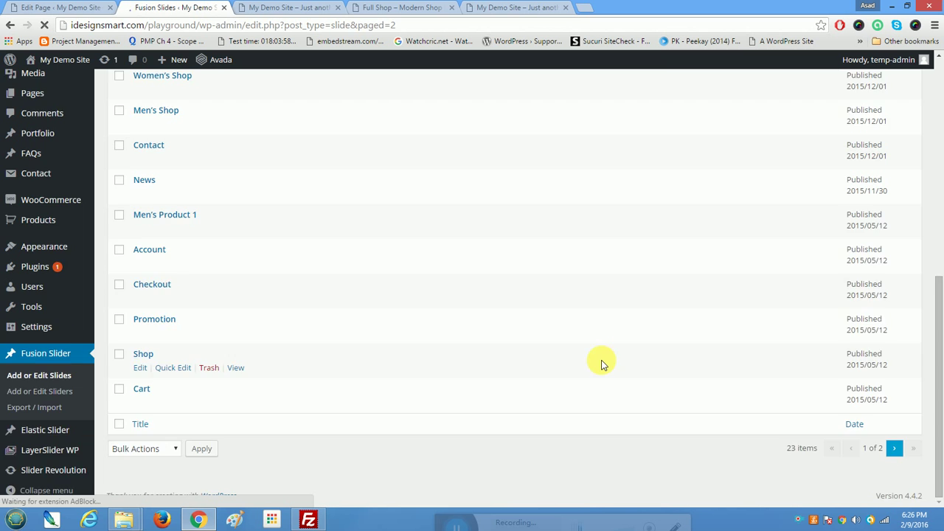
click(142, 177)
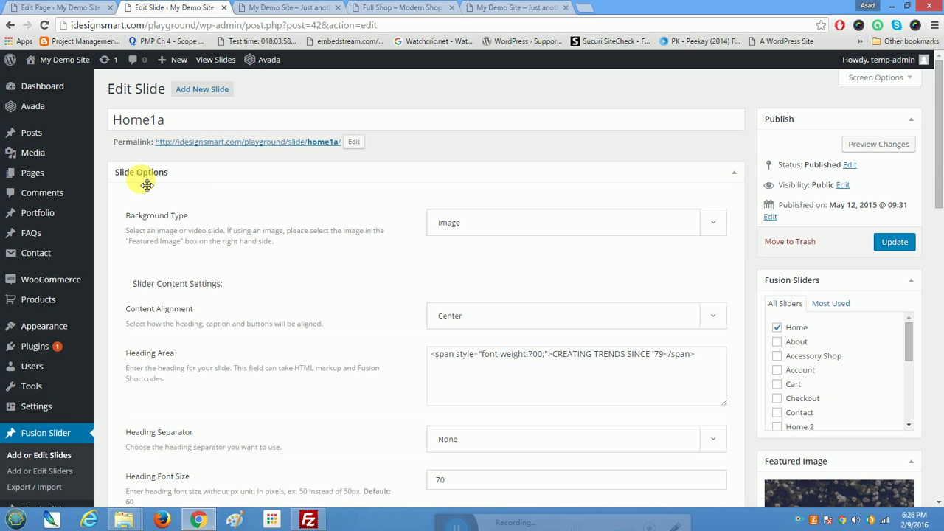
drag(938, 179, 940, 237)
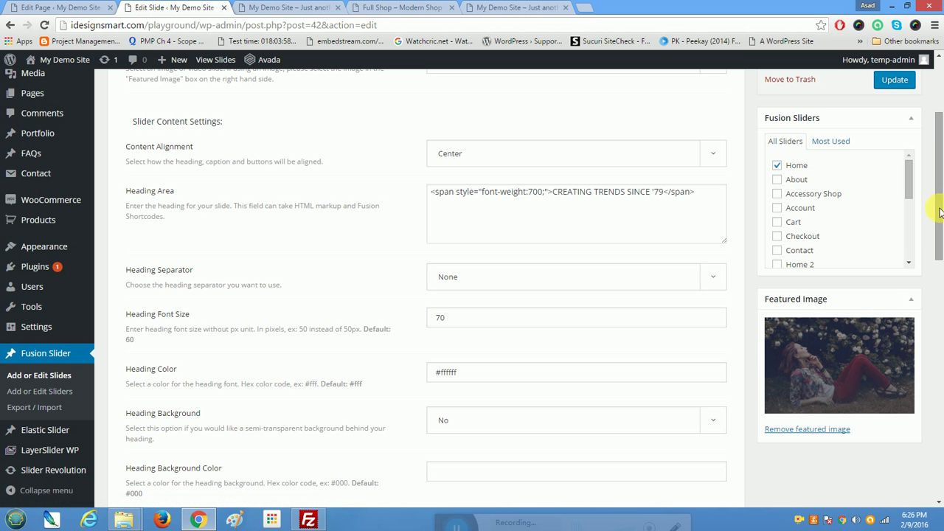
Step: Switch to the live home page and inspect the slider's heading and surrounding content container in the developer tools
click(398, 11)
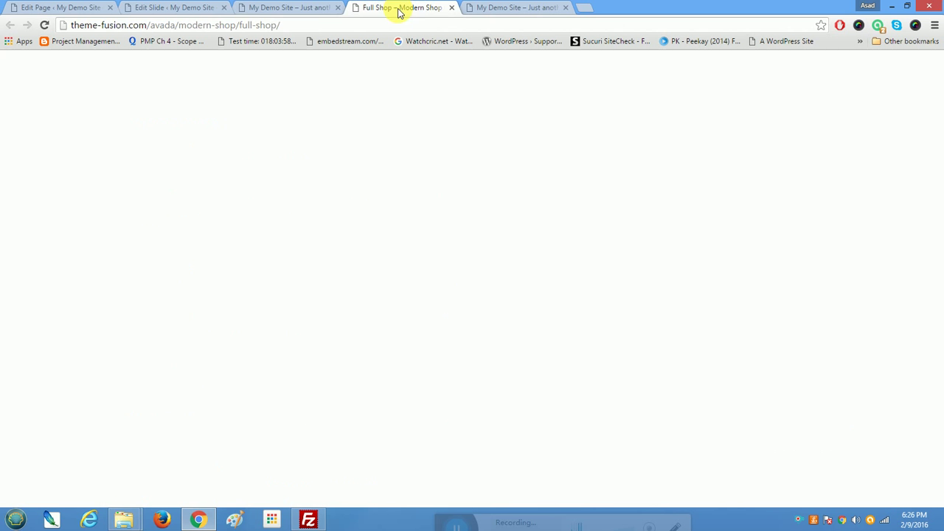
click(312, 9)
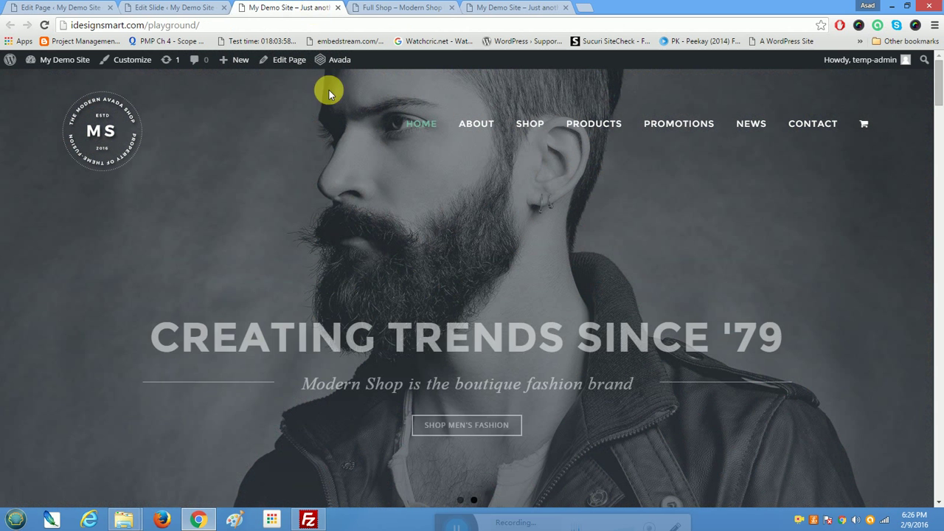
right_click(337, 321)
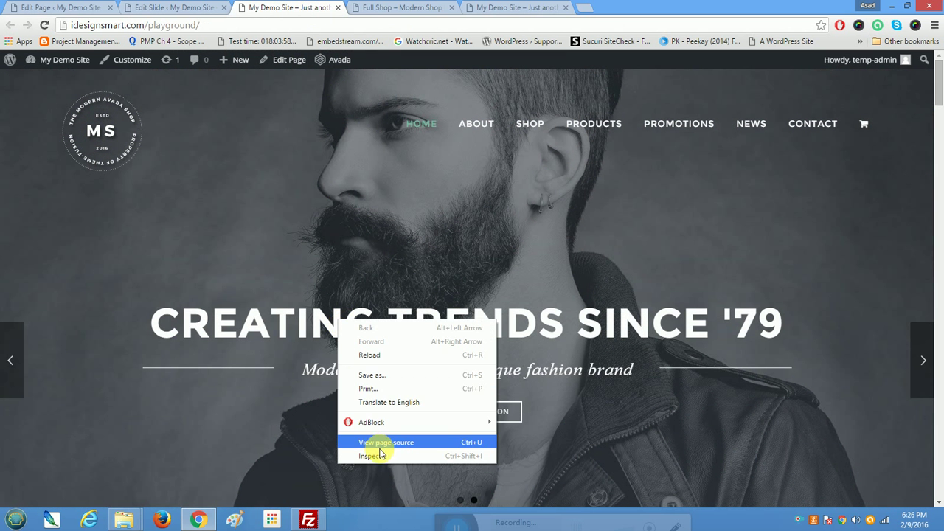
click(381, 457)
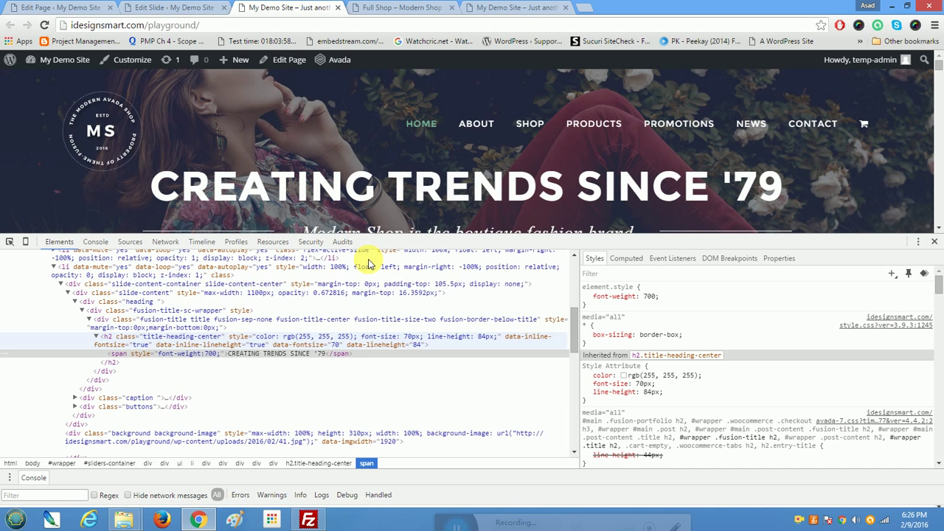
right_click(365, 167)
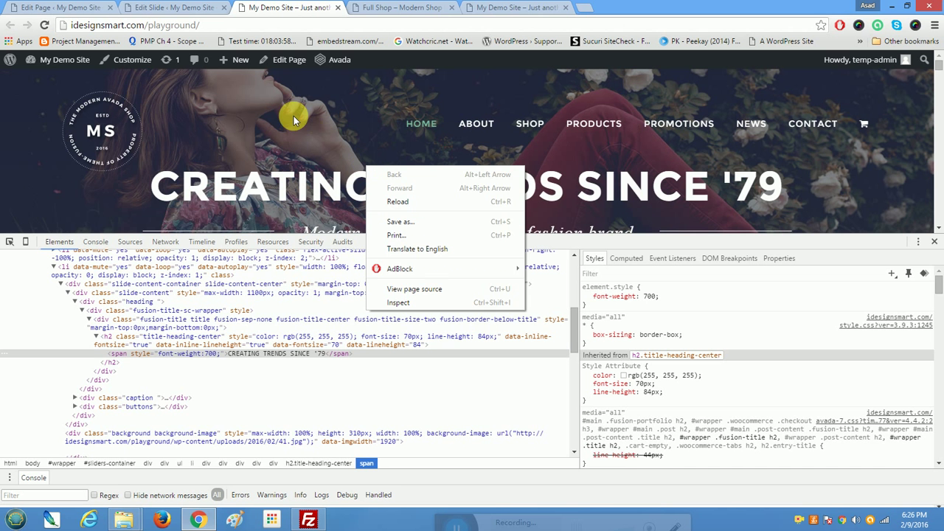
right_click(53, 210)
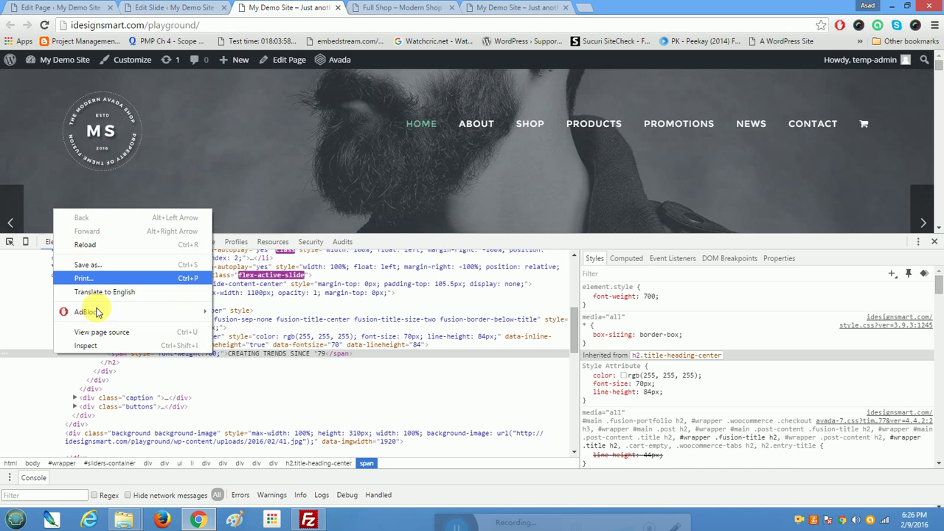
click(93, 346)
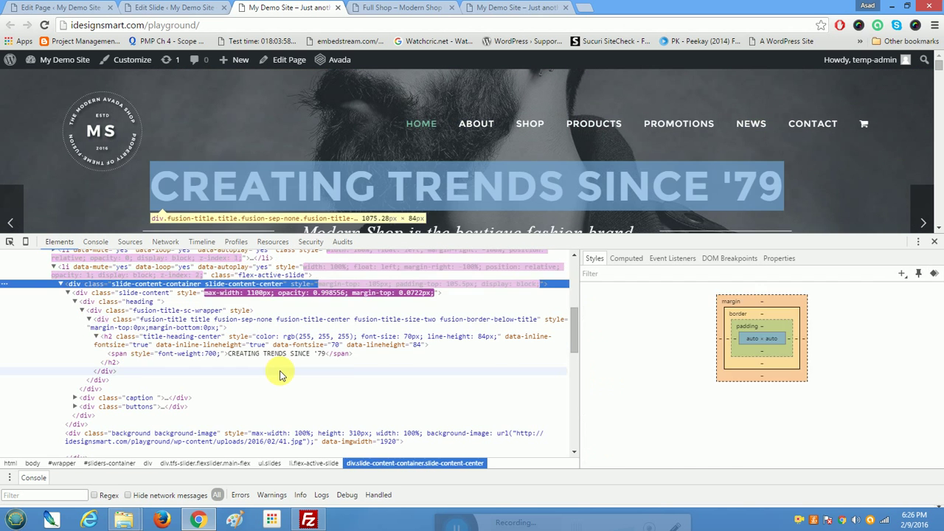
Step: Expand the first slide's markup and examine its slide-content element with the heading, caption and buttons blocks
scroll(278, 375, up, 5)
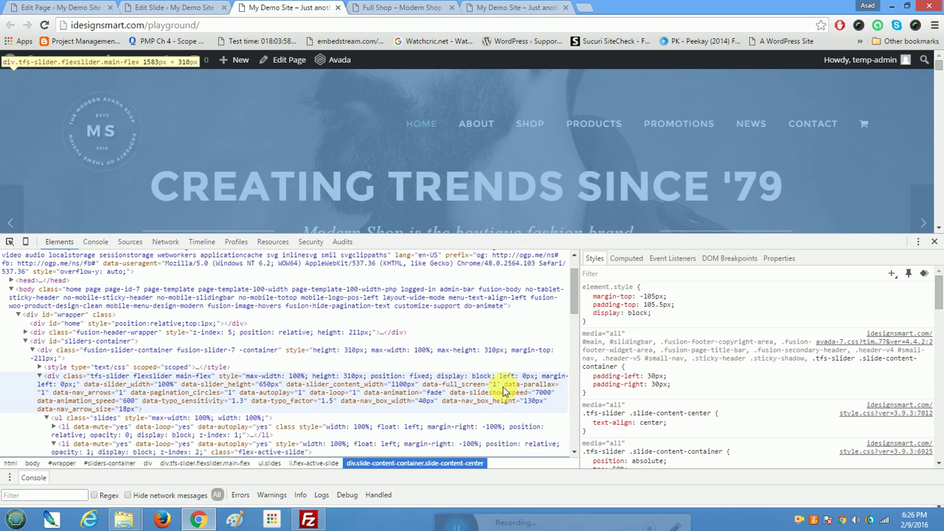
scroll(504, 391, down, 2)
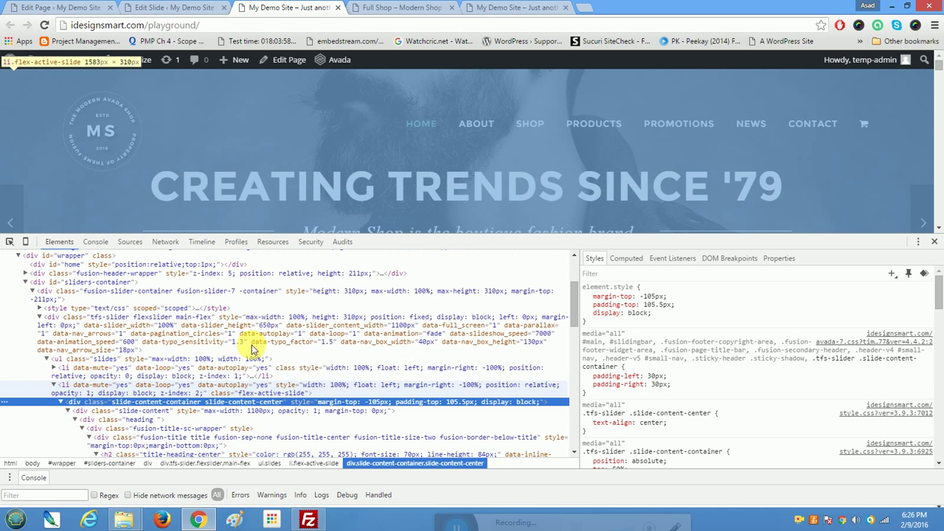
click(53, 368)
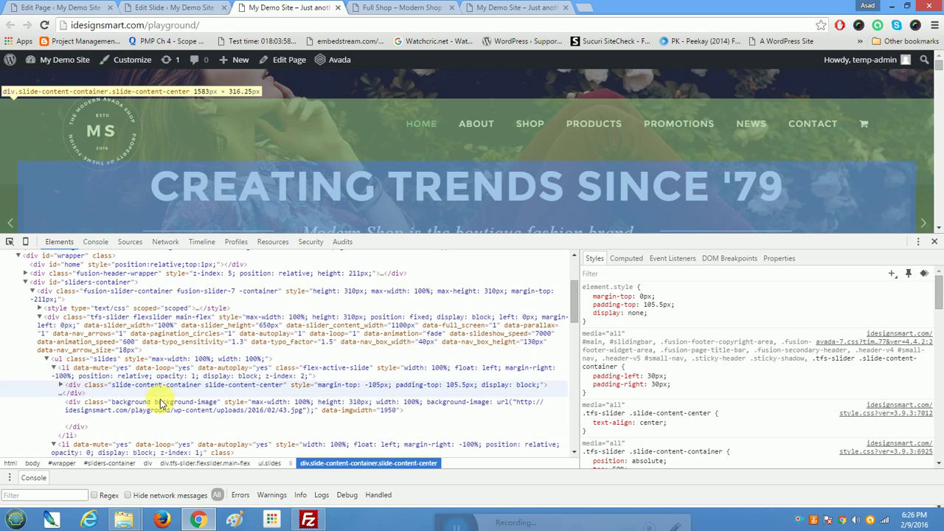
click(61, 389)
click(63, 387)
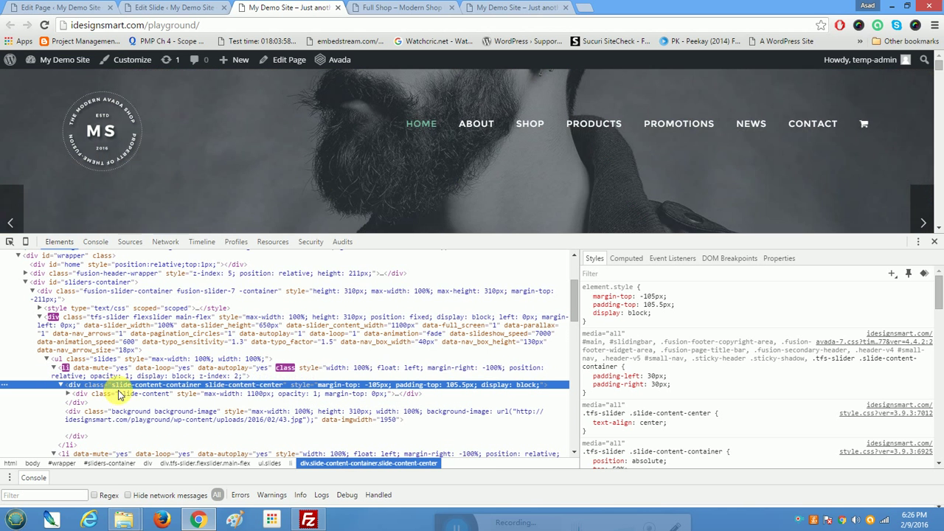
click(68, 398)
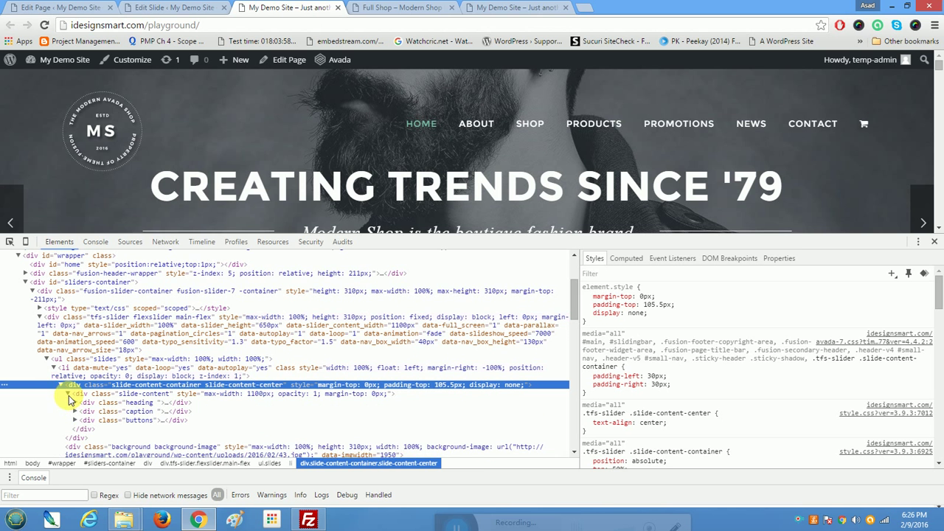
click(165, 392)
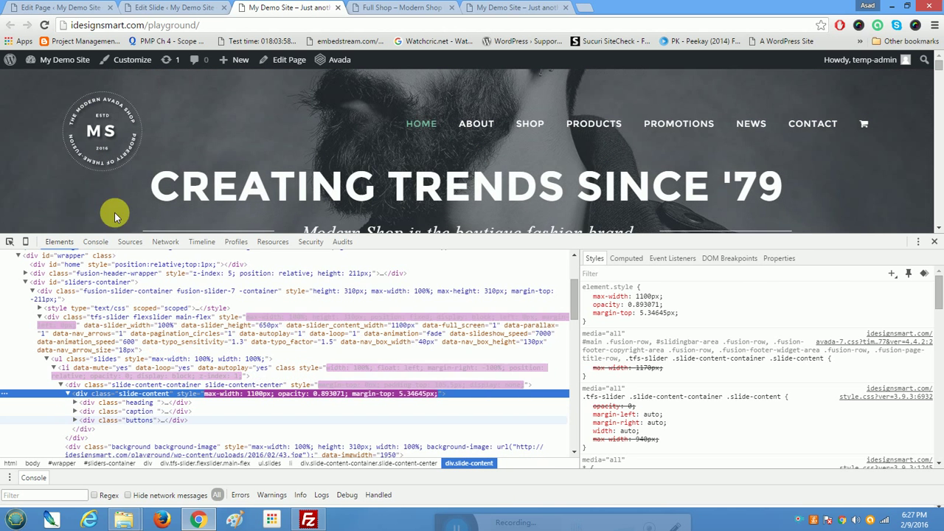
Step: Compare the Home1a slide's Heading Area markup with the heading shown on the live home page
click(173, 8)
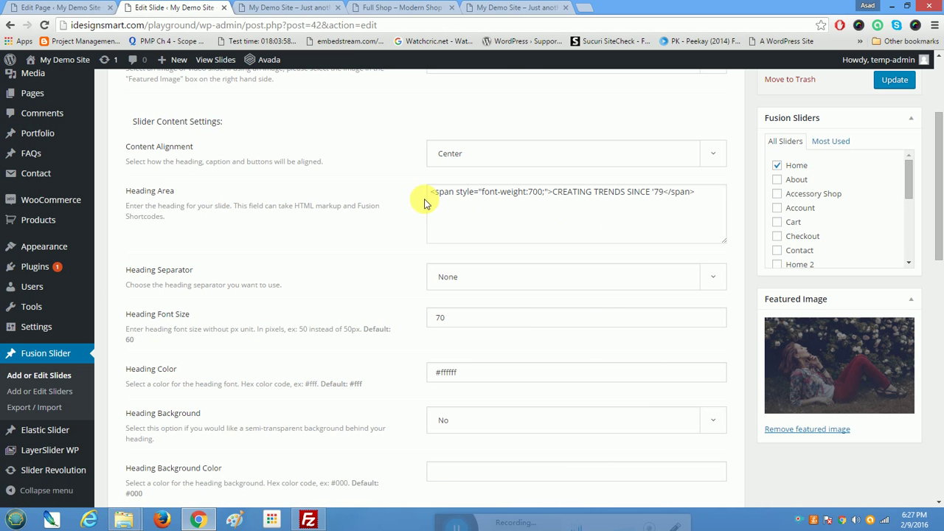
scroll(516, 329, up, 1)
drag(695, 251, 421, 246)
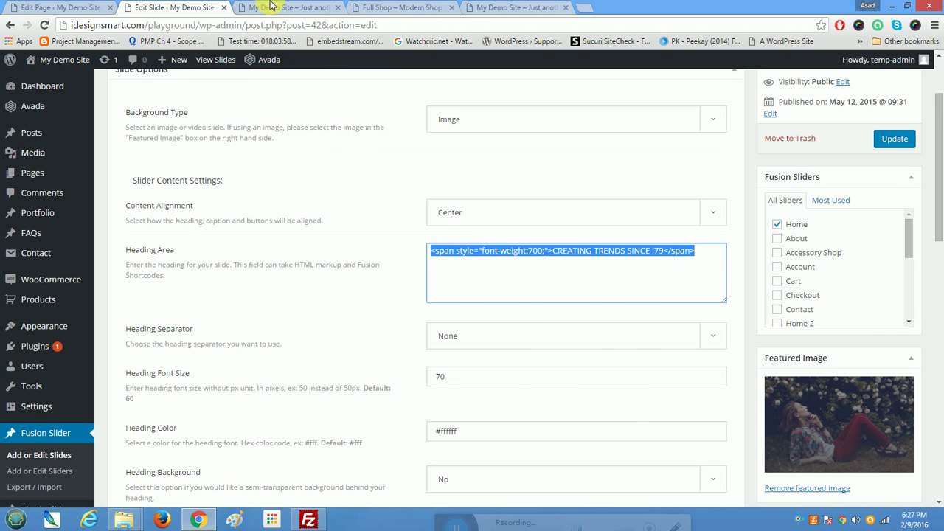
click(272, 6)
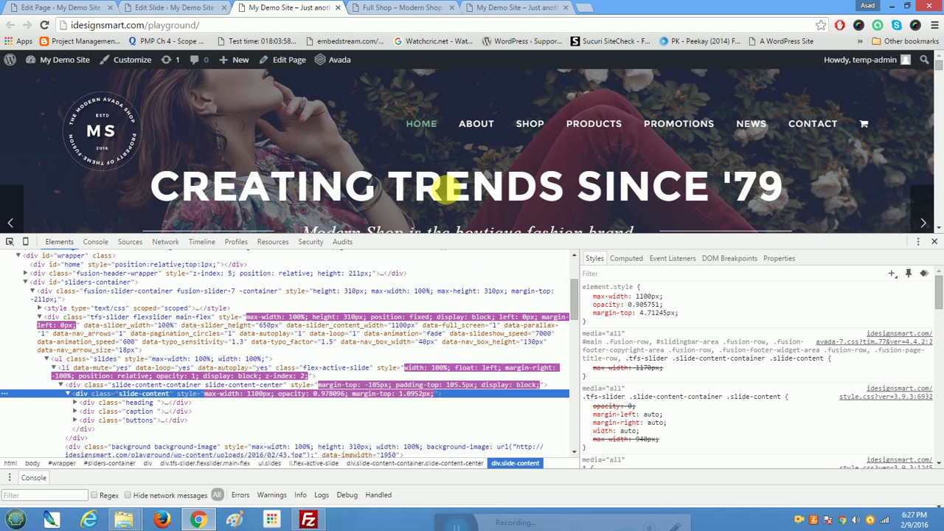
click(126, 5)
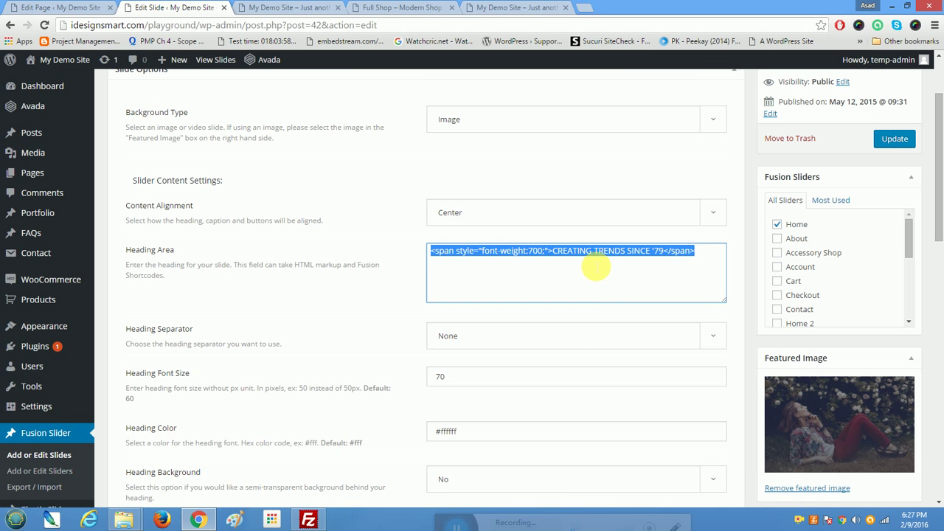
click(528, 251)
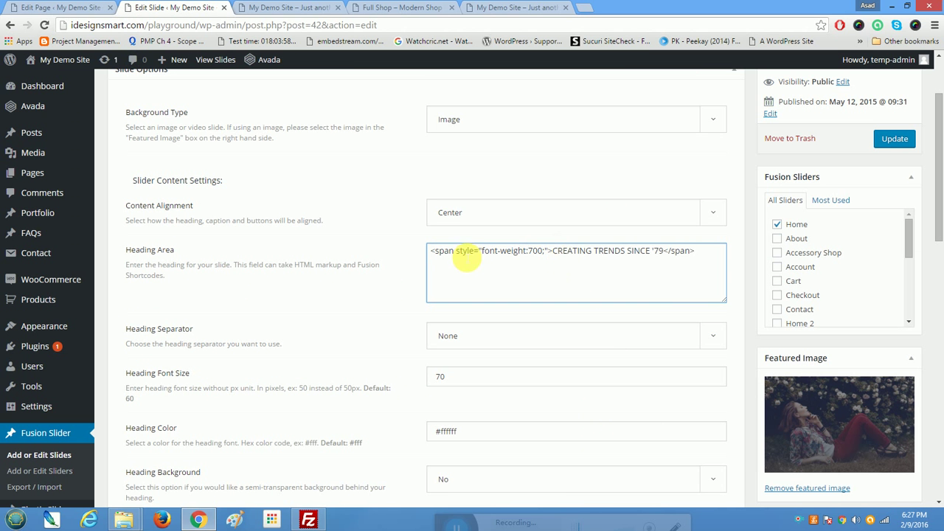
Step: View the available Background Type options for the Home1a slide without changing the selection
scroll(592, 339, up, 2)
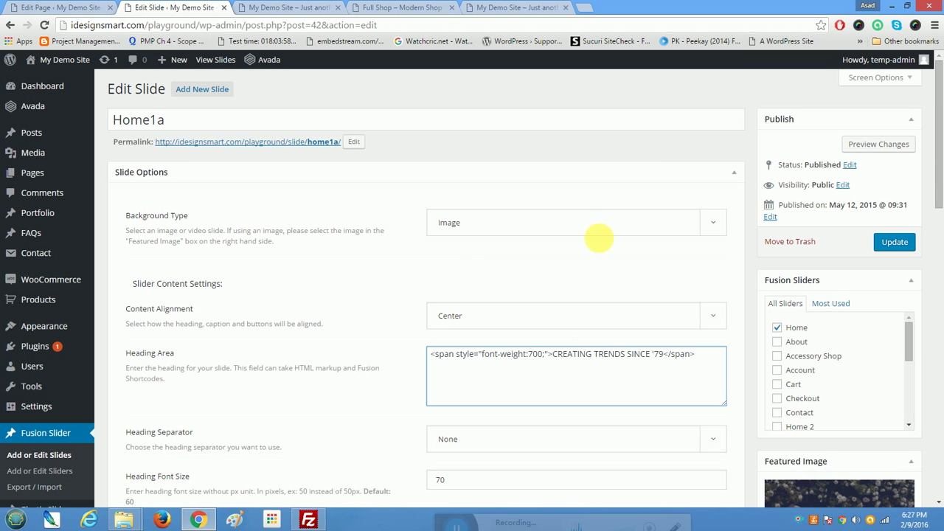
click(714, 224)
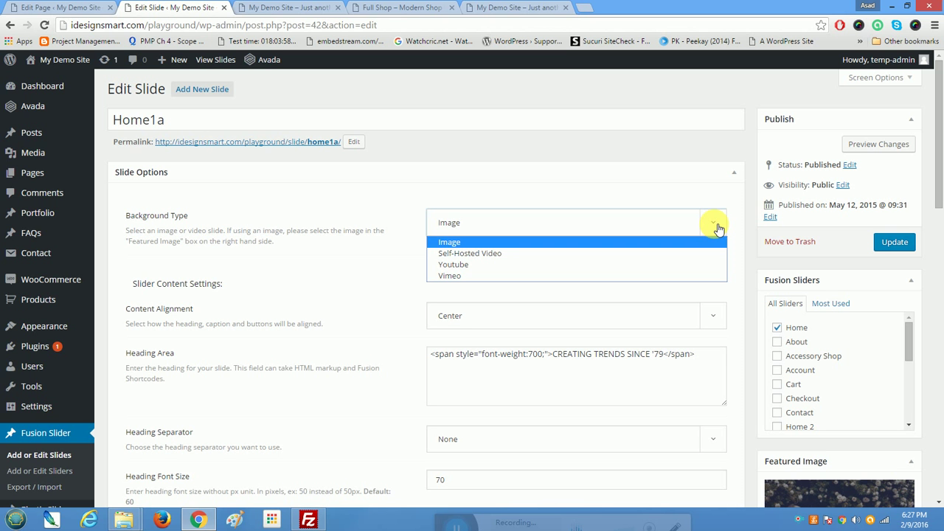
click(716, 226)
click(714, 225)
click(713, 225)
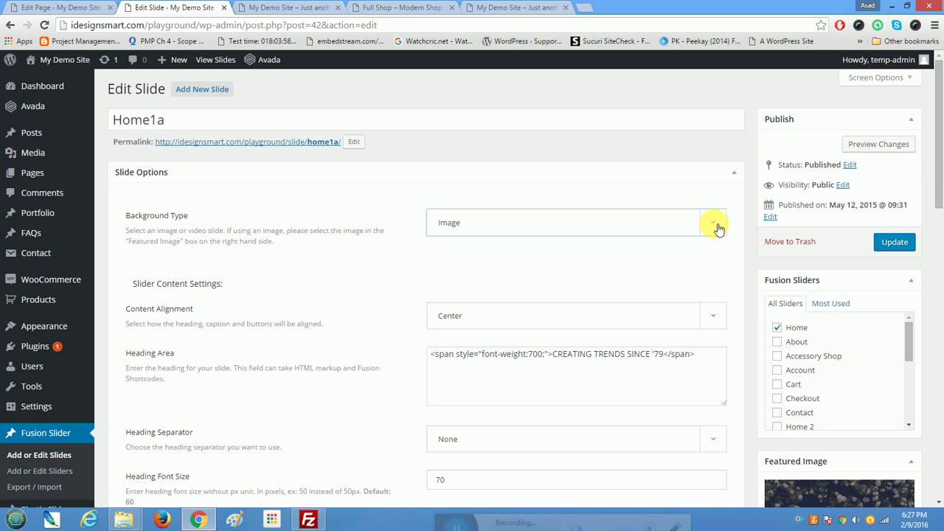
Step: Examine the Home1a slide's Heading Color, Heading Area and Caption Area values
drag(934, 158, 941, 230)
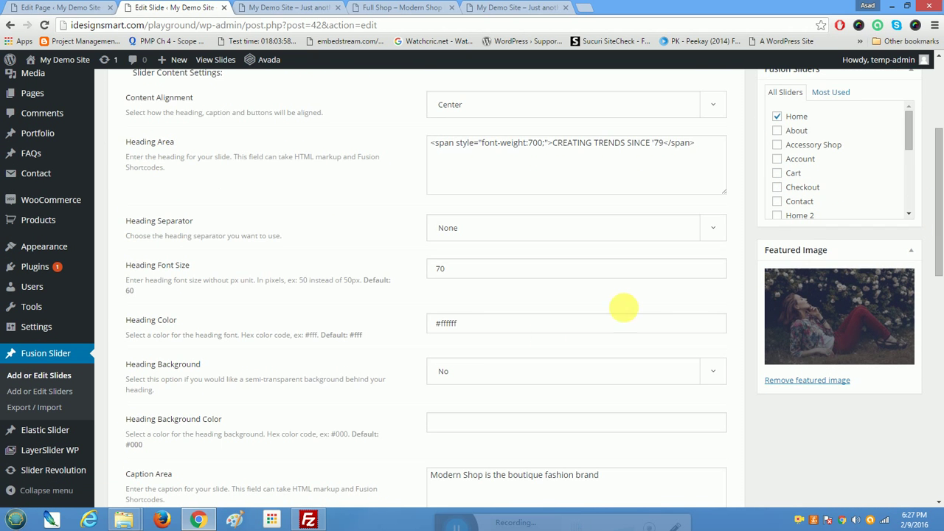
drag(447, 331, 425, 339)
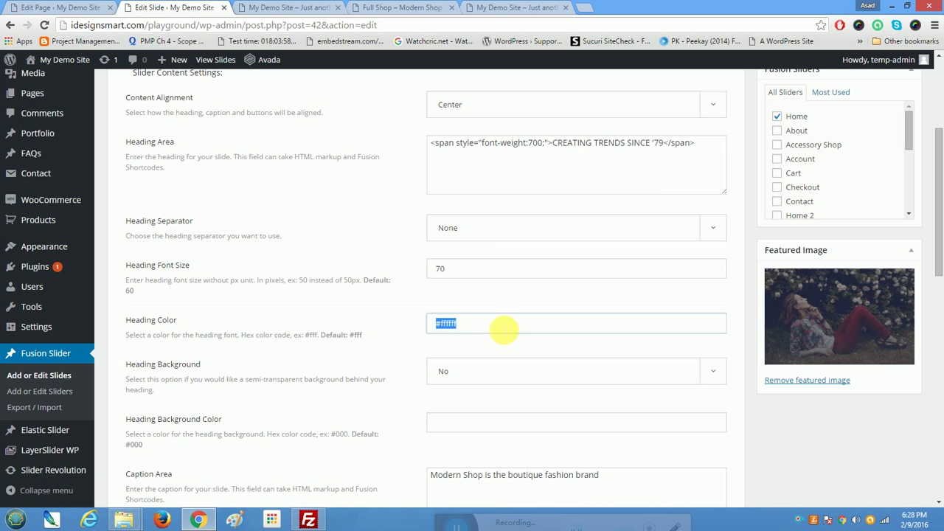
drag(711, 147, 404, 148)
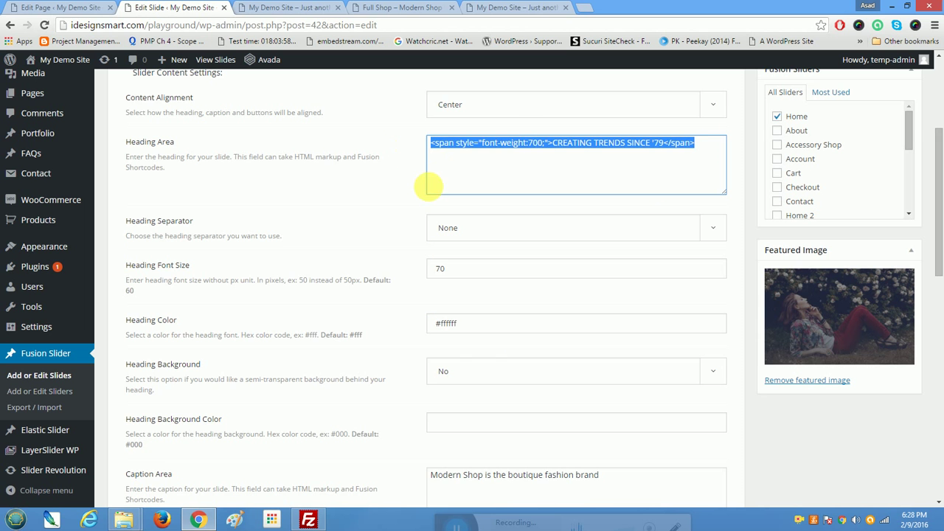
scroll(461, 371, down, 1)
drag(613, 419, 401, 415)
Step: Check the caption on the live home page, shrinking the developer tools pane to reveal it, and return to the Home1a slide editor
click(279, 8)
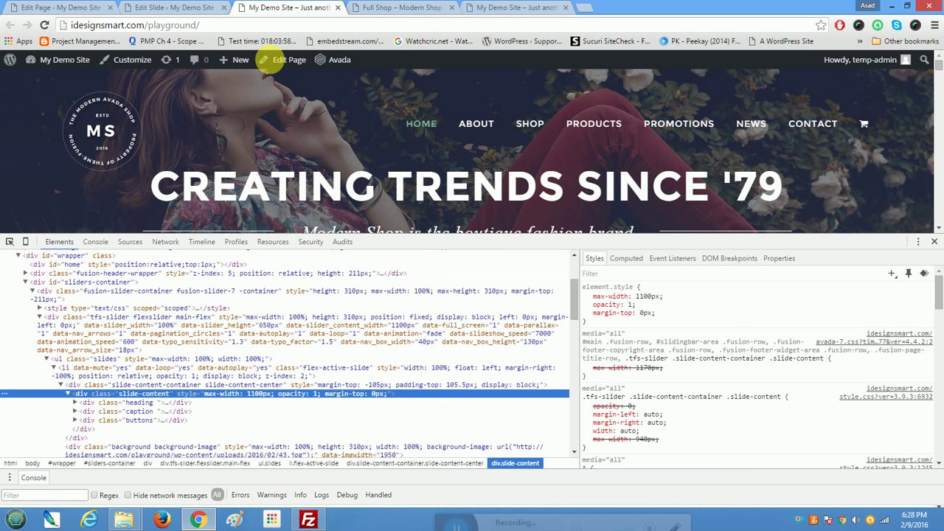
drag(653, 286, 651, 325)
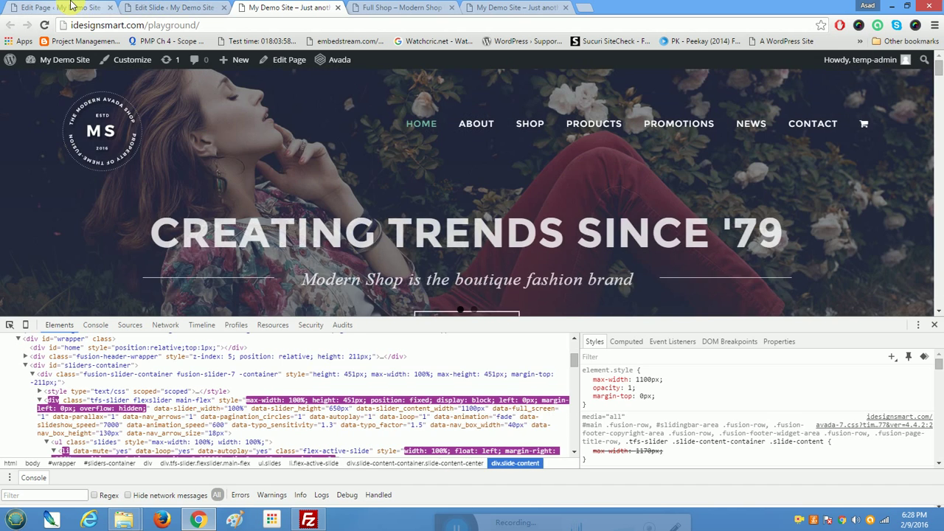
click(72, 6)
click(172, 13)
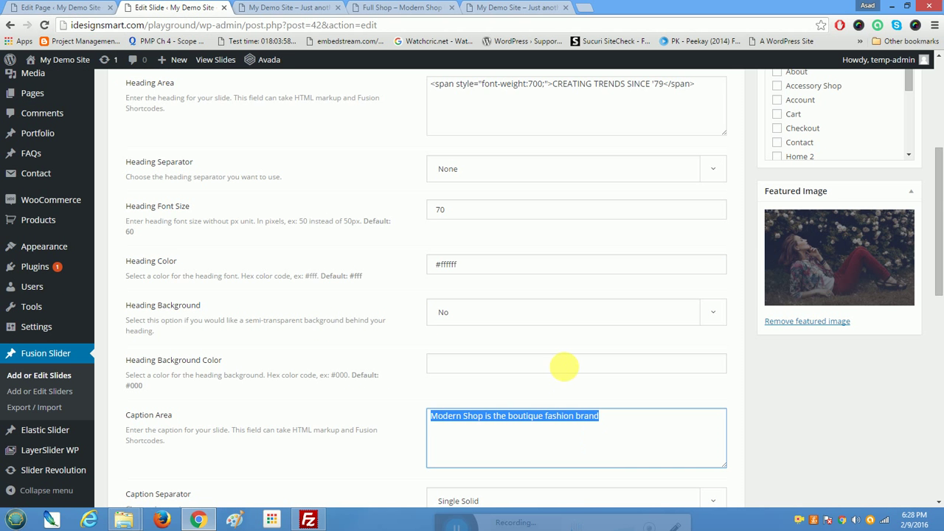
Step: Examine the Home1a slide's caption and link settings, selecting the LET'S GET SHOPPING label and the link address within the Button #1 shortcode
scroll(565, 369, down, 2)
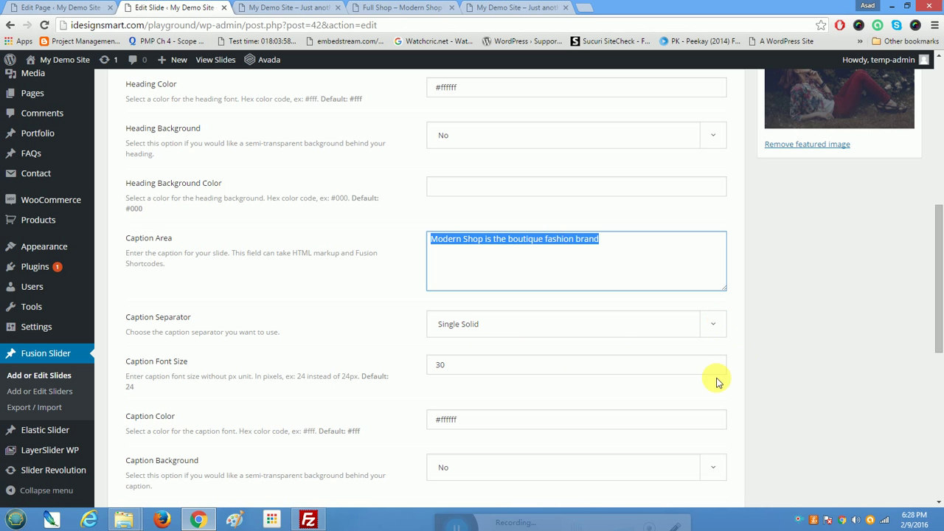
scroll(718, 381, down, 2)
scroll(717, 381, down, 2)
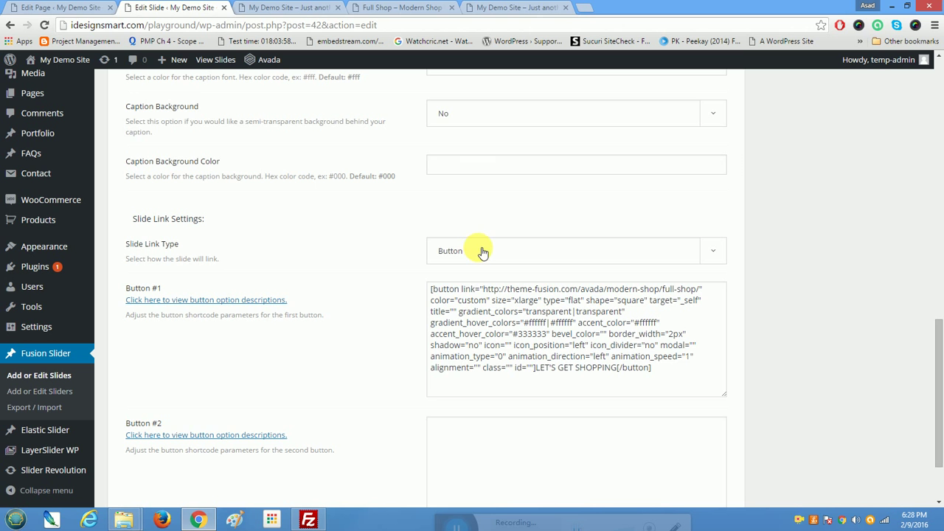
drag(663, 368, 428, 289)
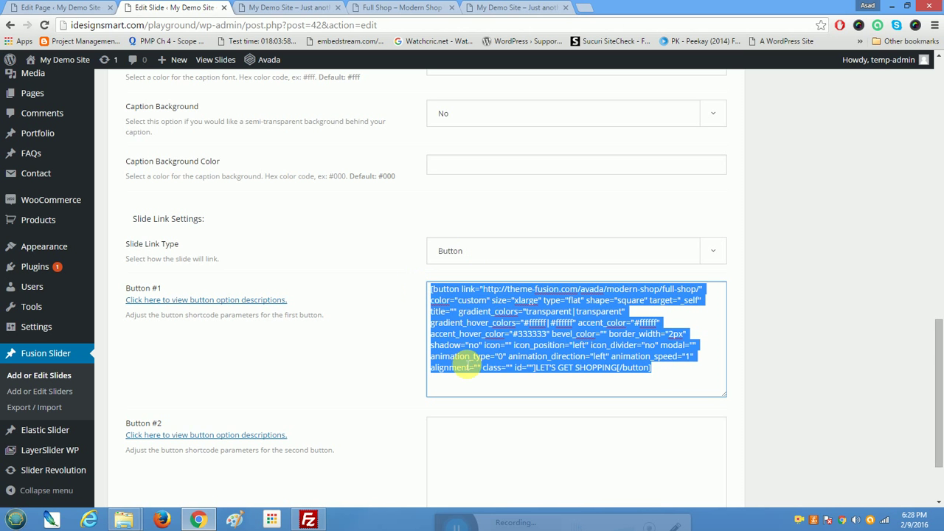
scroll(466, 363, down, 2)
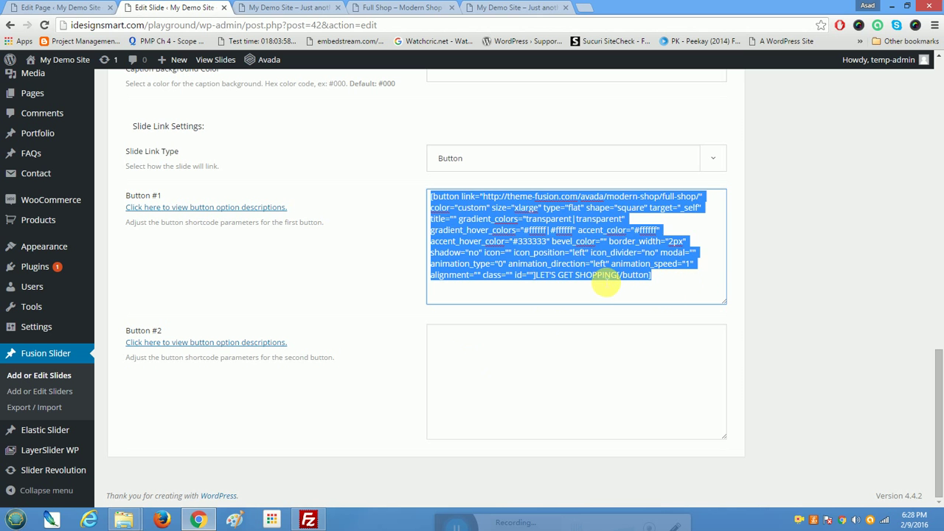
click(606, 278)
drag(617, 278, 544, 287)
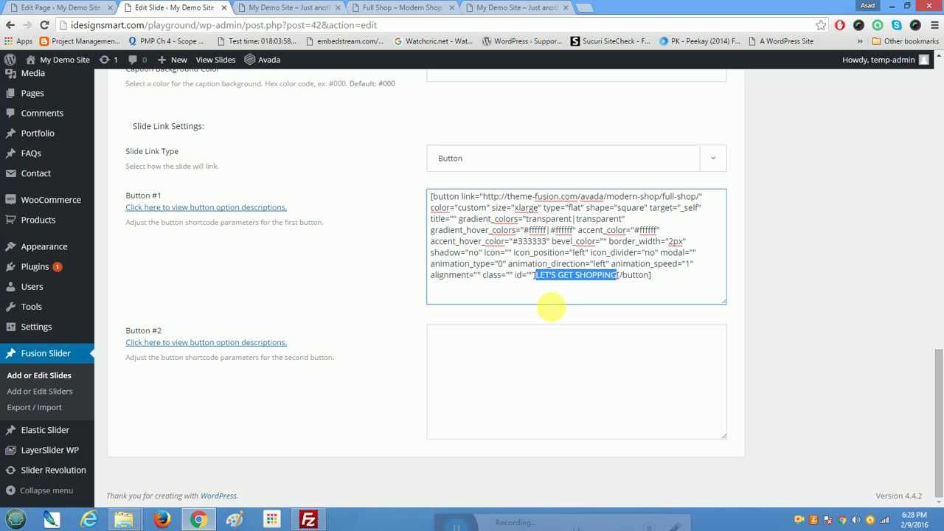
drag(483, 197, 696, 198)
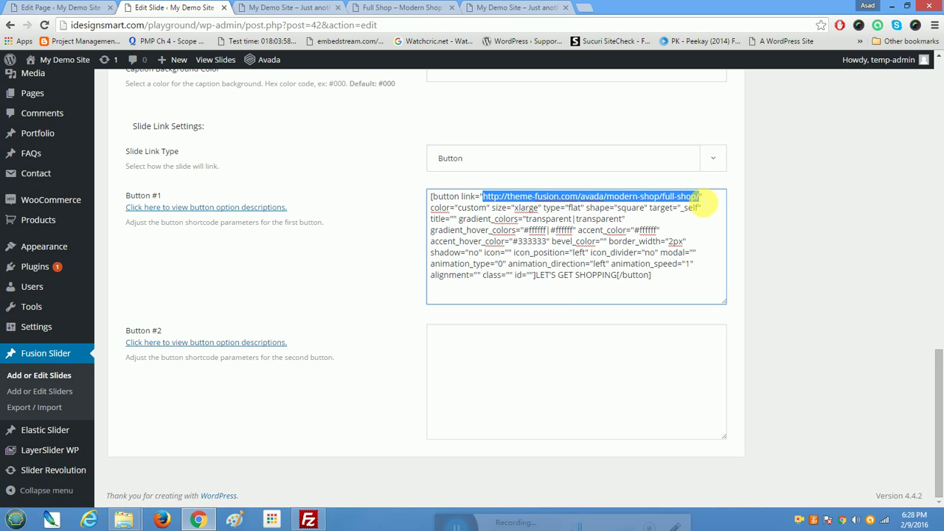
Step: Open the Home1b slide for editing and examine its featured image, heading and caption settings
scroll(717, 365, up, 10)
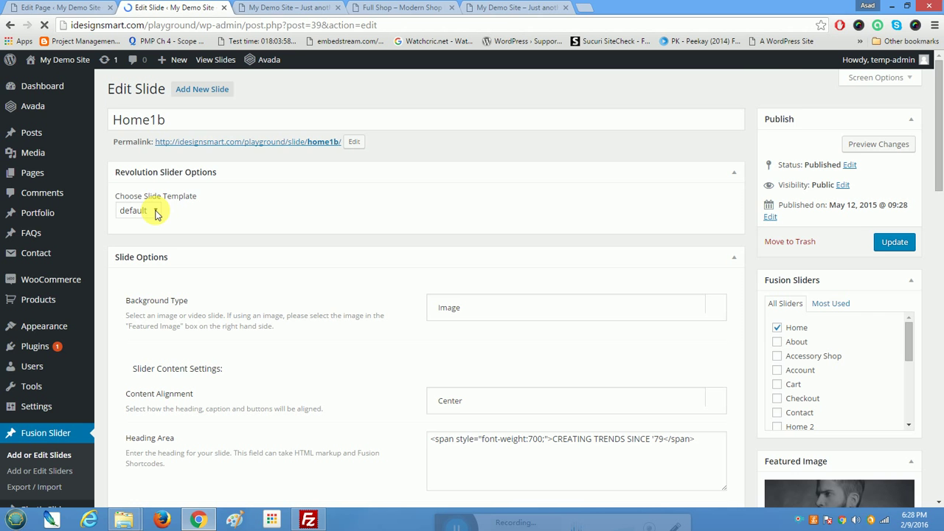
scroll(371, 386, down, 4)
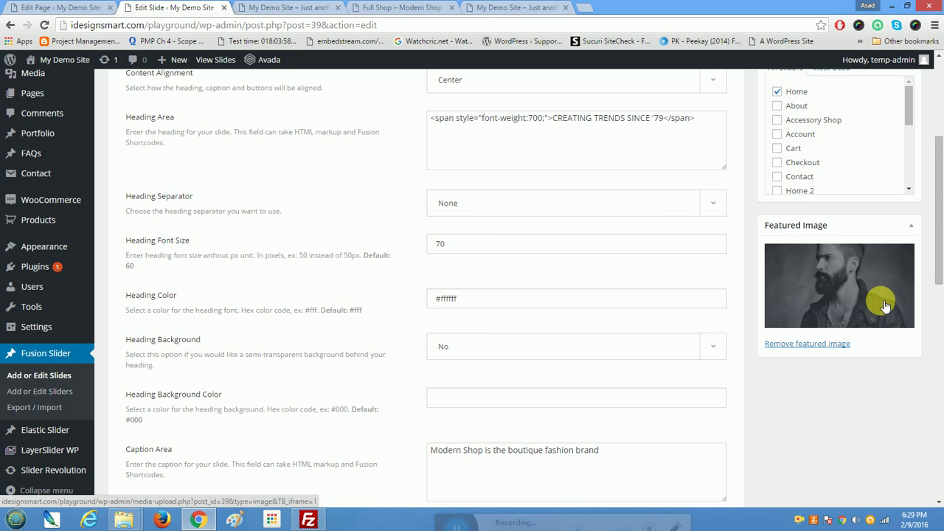
scroll(526, 387, down, 2)
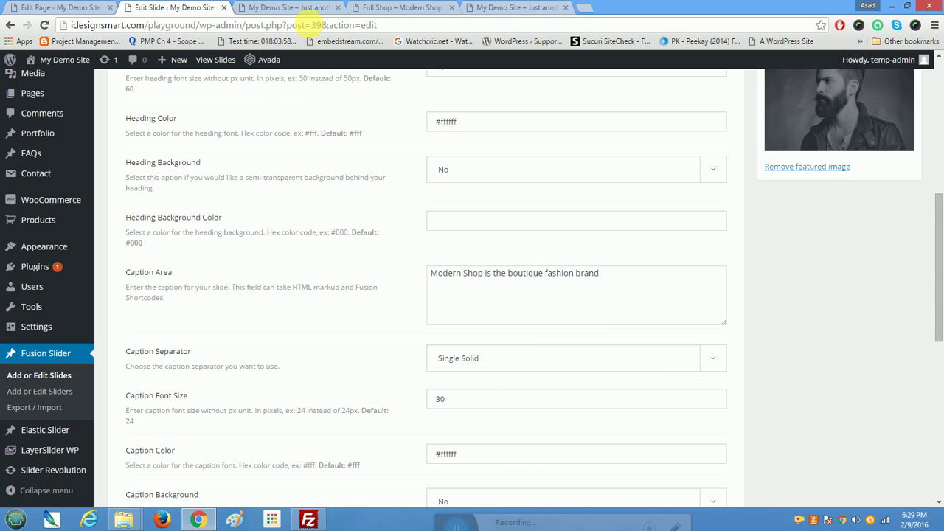
Step: Set the Home page's Slider Type to Revolution Slider and view the choices for Select Revolution Slider
click(70, 7)
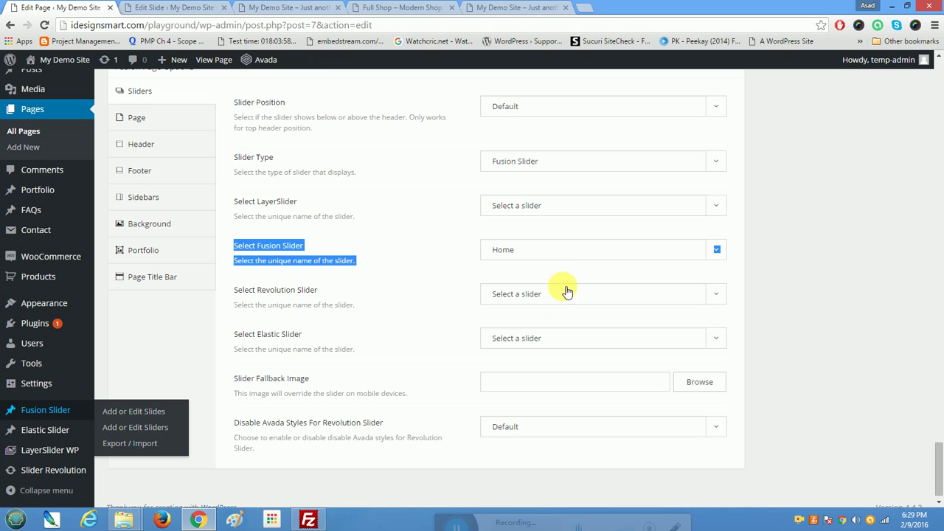
click(553, 159)
click(558, 211)
click(720, 297)
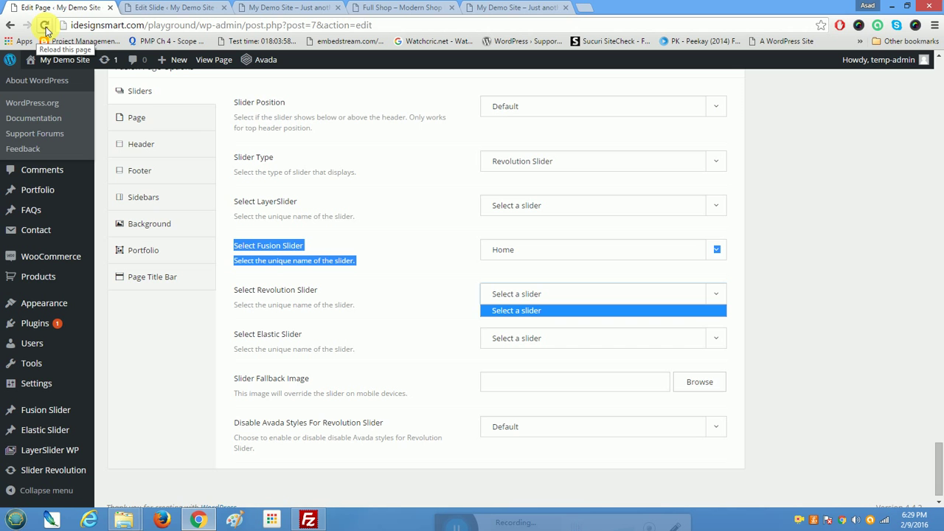
Step: Return to the Home1b slide editor, review its heading settings and featured image again, and close that browser tab
scroll(427, 320, up, 5)
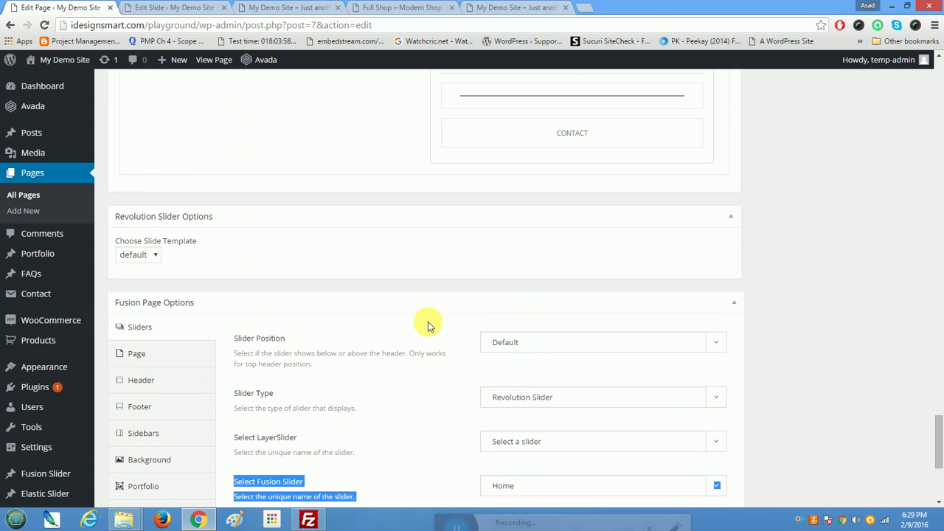
scroll(428, 321, up, 6)
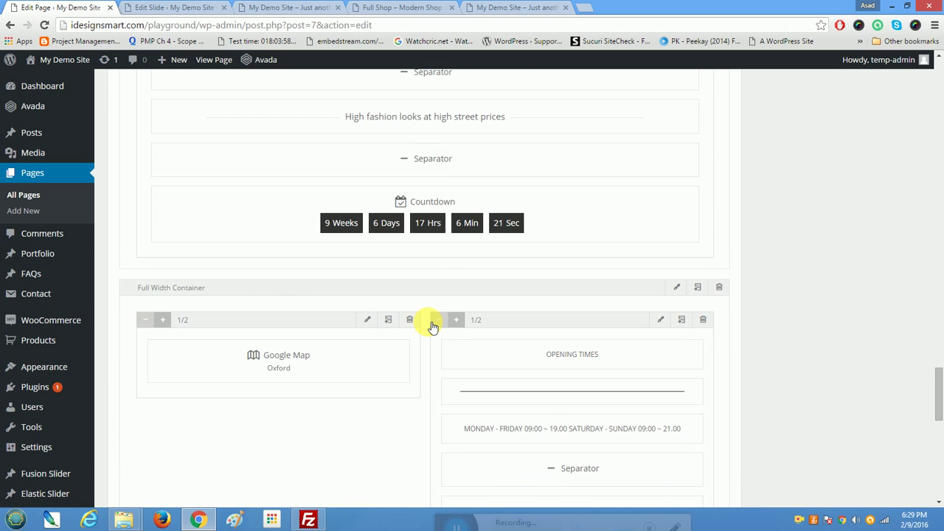
scroll(432, 326, up, 10)
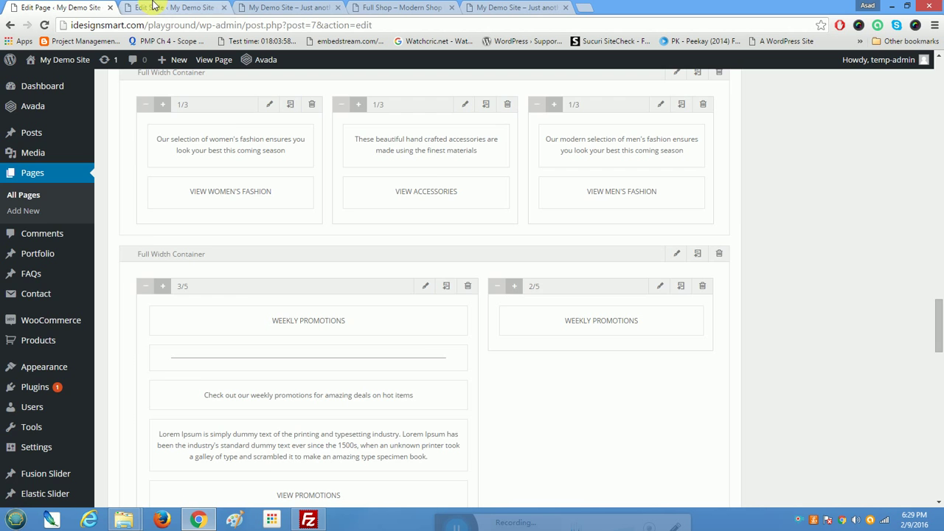
click(155, 8)
scroll(369, 364, up, 8)
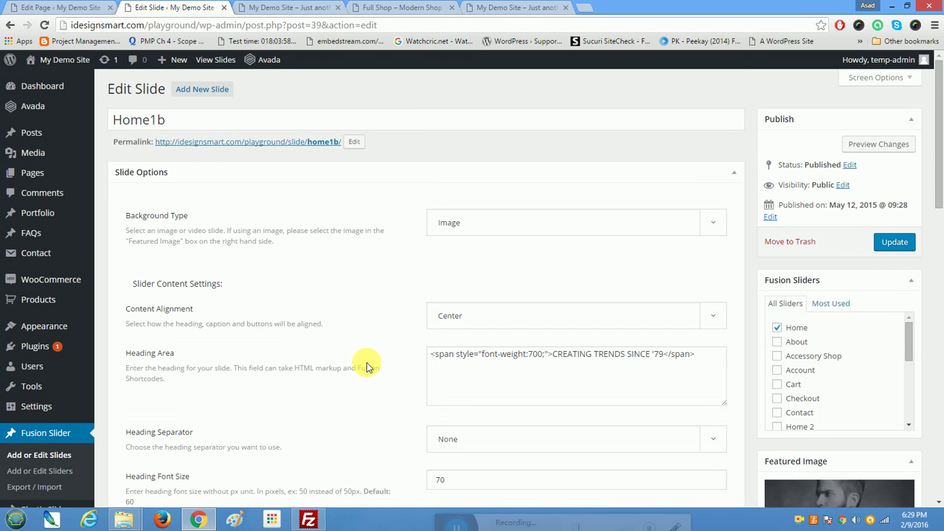
scroll(367, 367, down, 4)
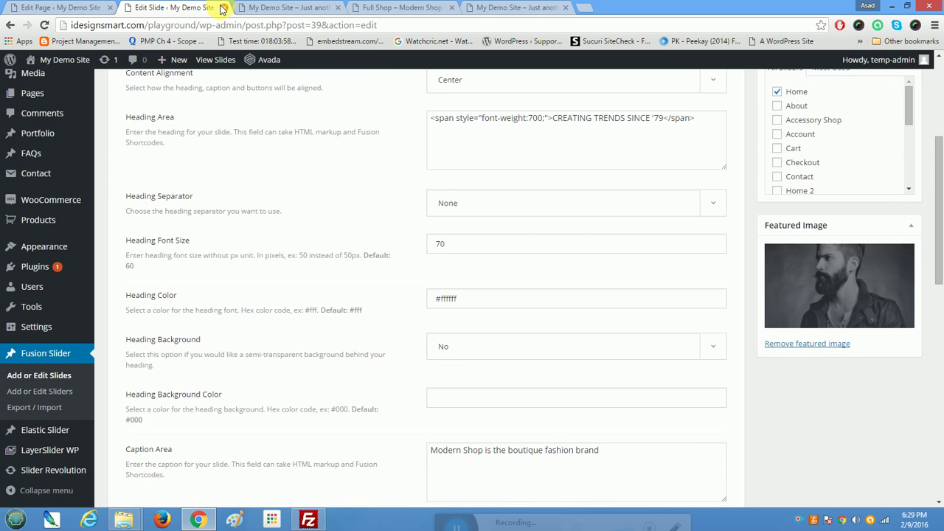
key(ctrl+w)
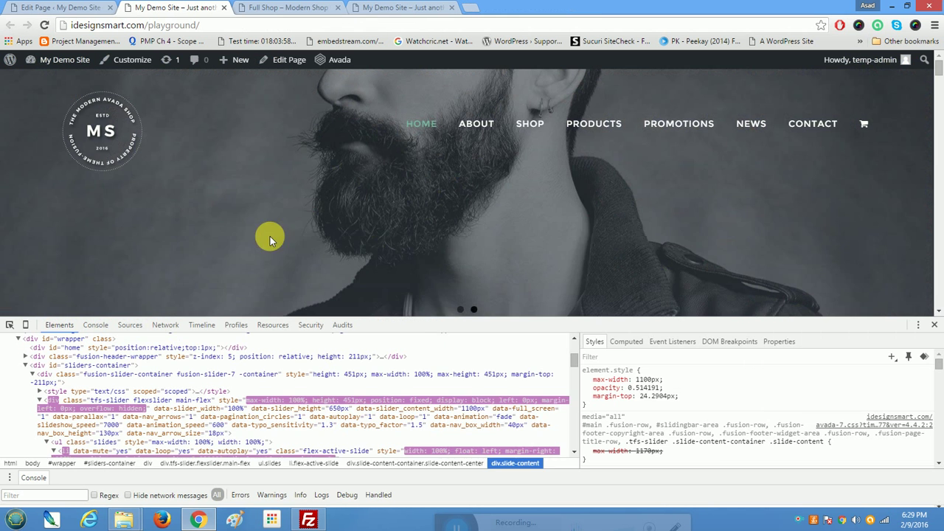
Step: Check the Welcome to Modern Shop section below the slider on the live home page
scroll(301, 244, down, 4)
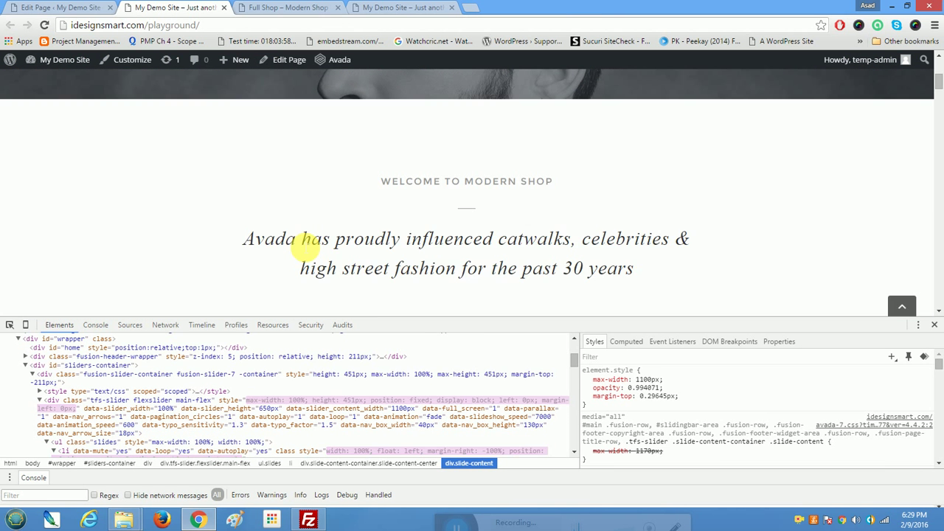
scroll(305, 248, up, 2)
scroll(306, 247, down, 1)
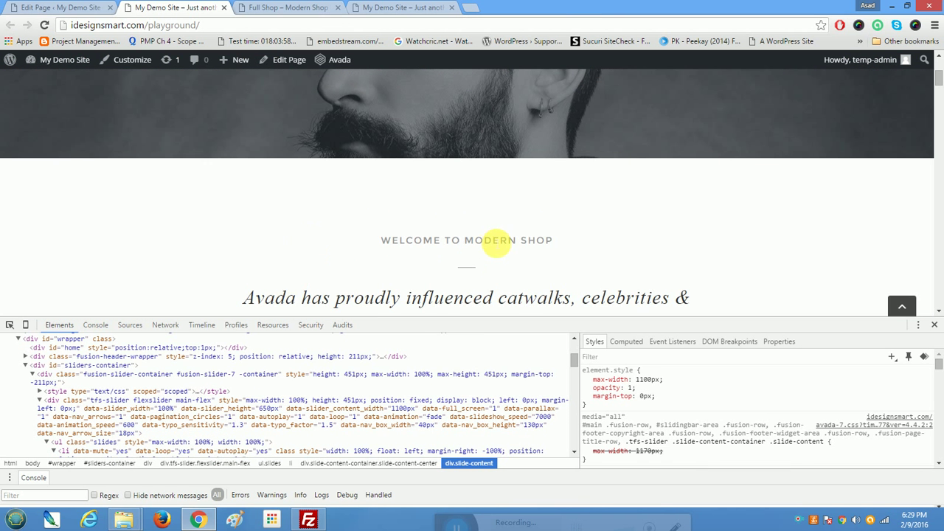
Step: In the Home page editor, shorten the WELCOME TO MODERN SHOP text block to "WELCOME TO M SHOP" and save the block
click(85, 8)
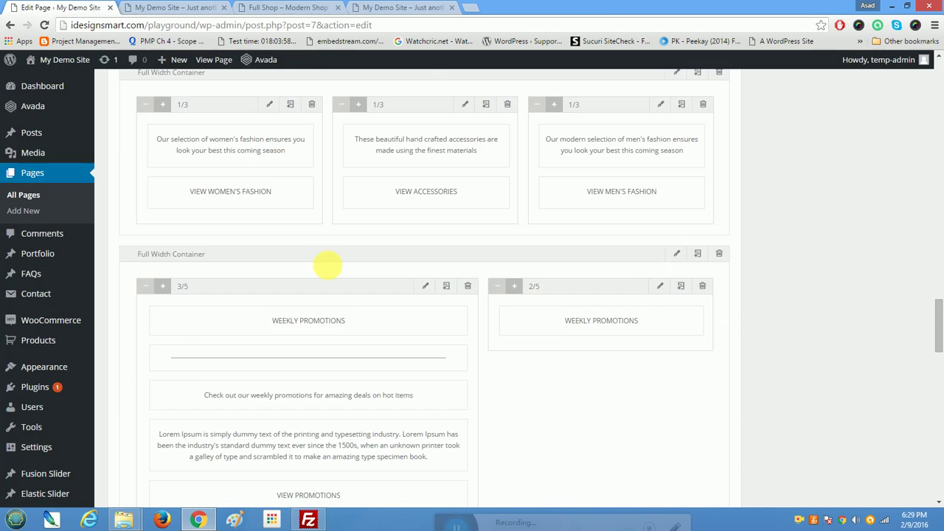
scroll(565, 378, up, 7)
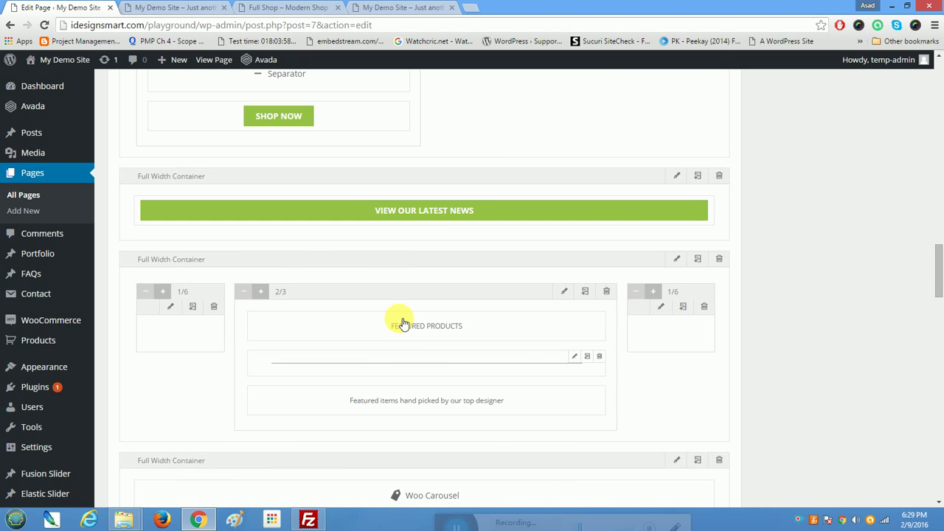
scroll(410, 355, up, 10)
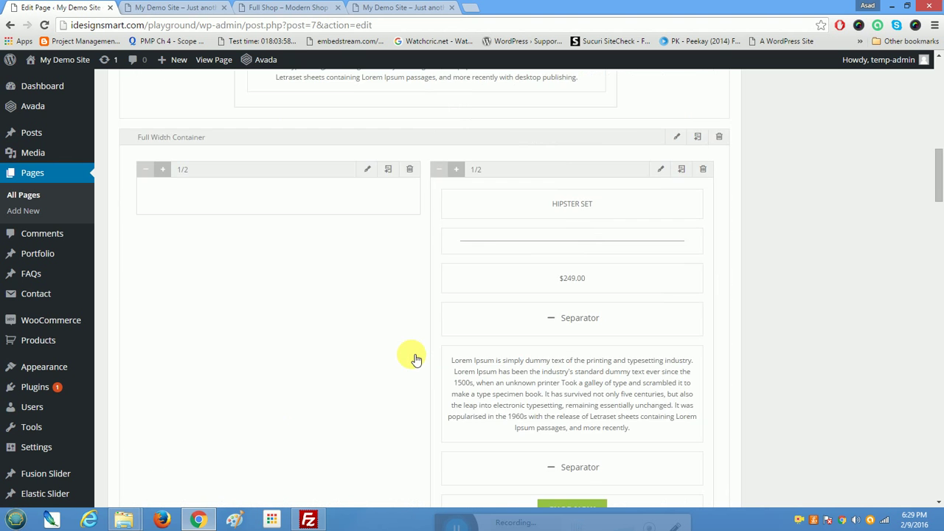
scroll(415, 360, up, 6)
scroll(445, 379, down, 1)
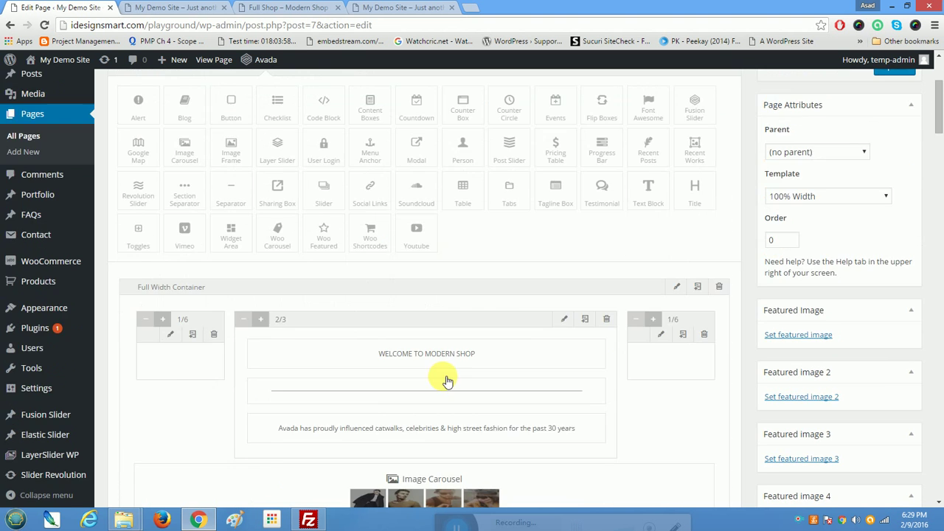
click(575, 348)
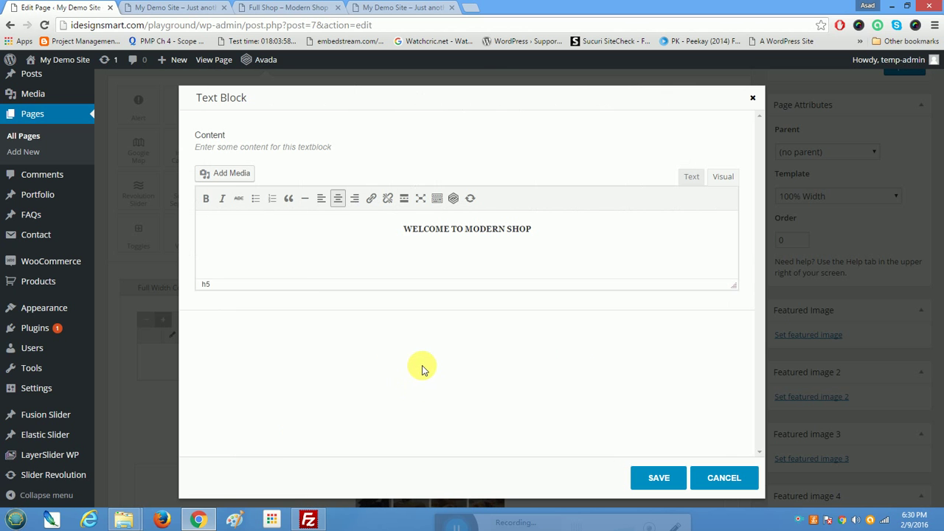
drag(466, 230, 525, 220)
key(BackSpace)
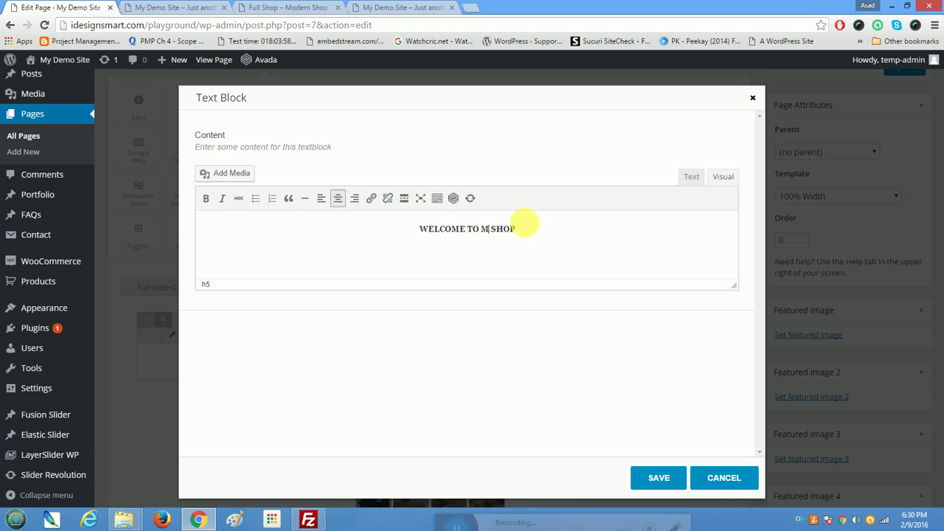
click(659, 477)
Step: Inspect the HTML markup of the "Avada has proudly influenced catwalks" text block, selecting its opening h4 style tag, and save the block
scroll(396, 309, up, 10)
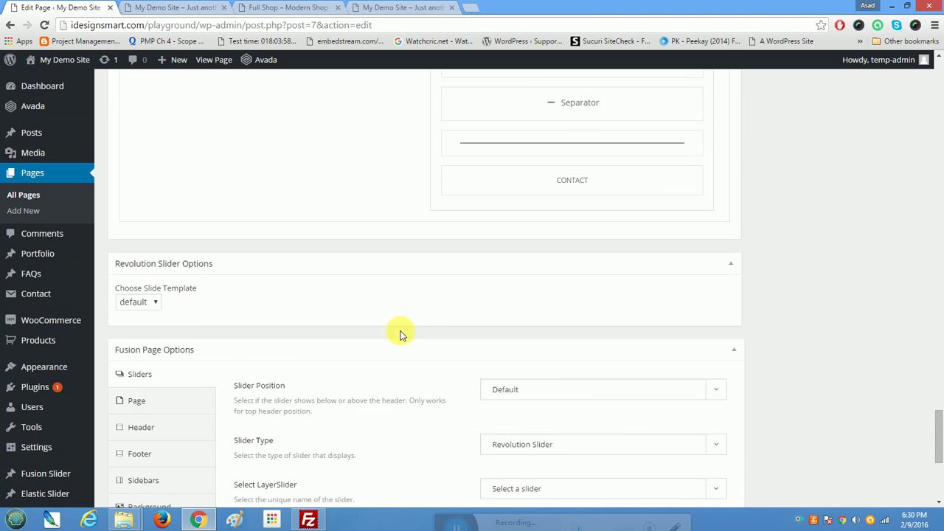
scroll(404, 336, up, 10)
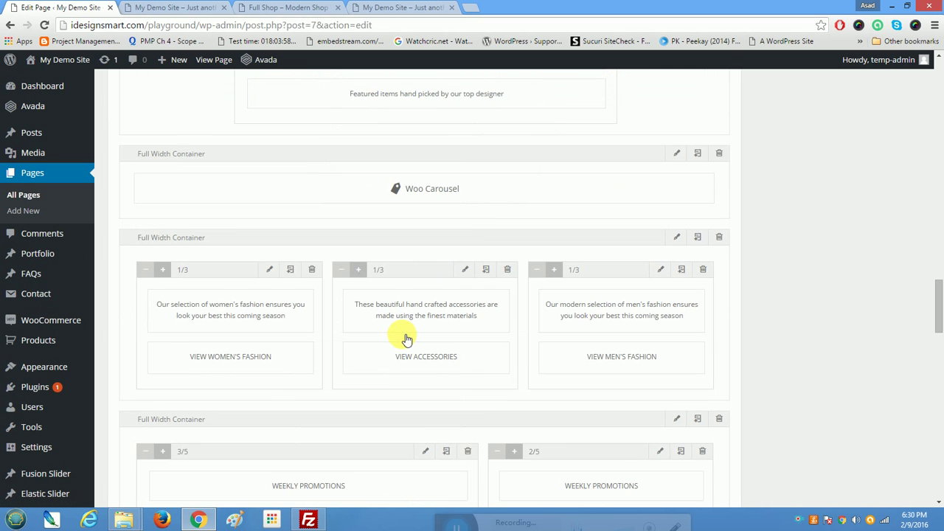
scroll(408, 338, up, 15)
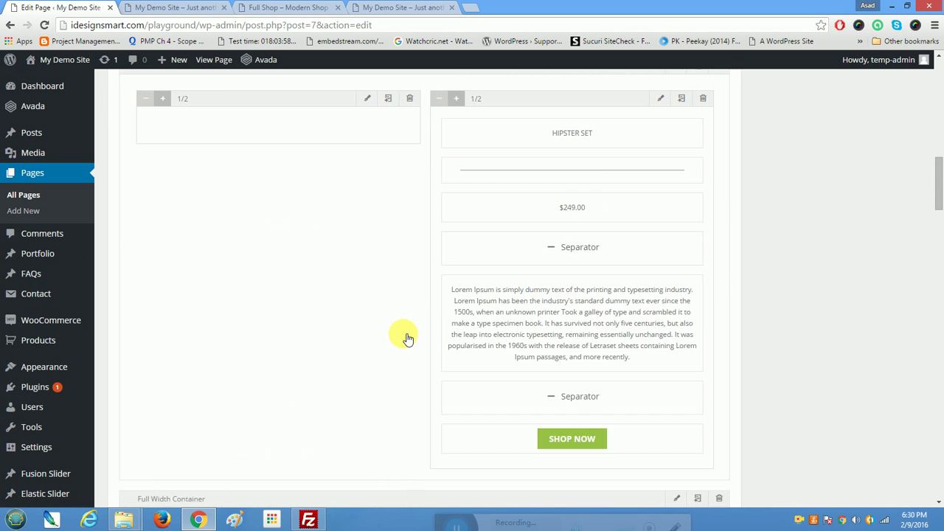
scroll(407, 338, up, 10)
scroll(403, 334, down, 2)
mouse_move(581, 358)
click(574, 353)
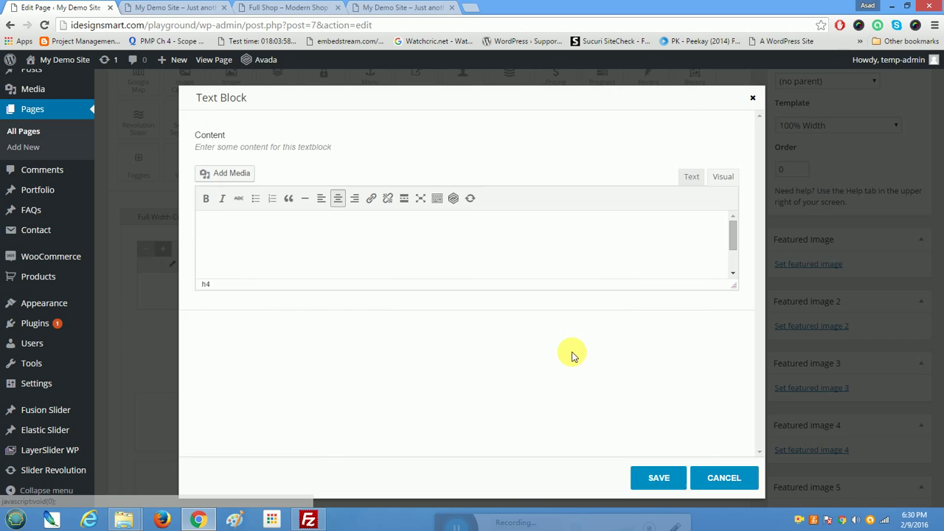
click(685, 176)
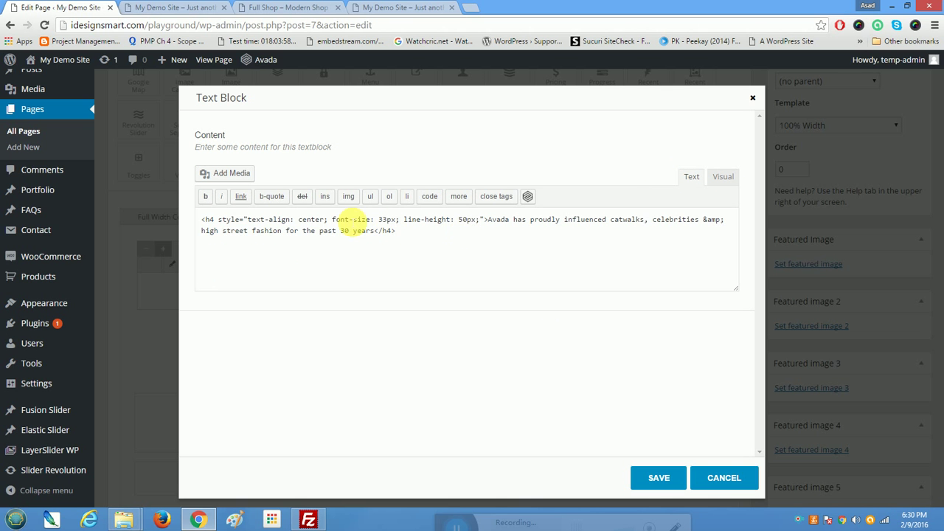
drag(200, 222, 486, 227)
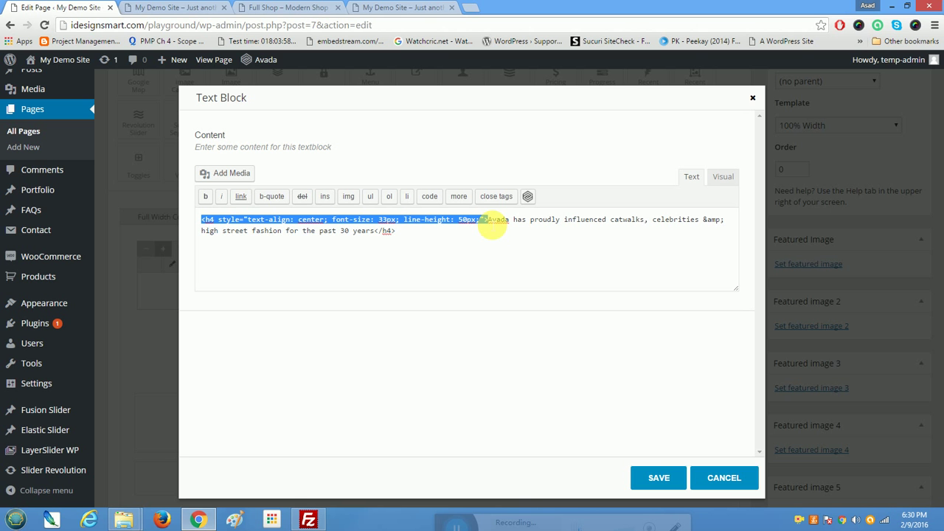
click(654, 479)
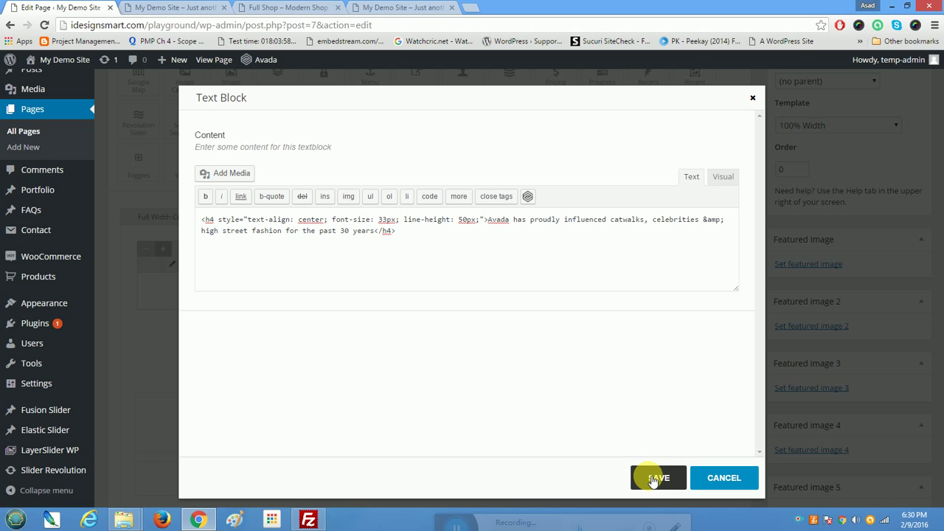
Step: Open the settings of the Image Carousel below the welcome text and bring up its list of carousel items
scroll(428, 350, up, 3)
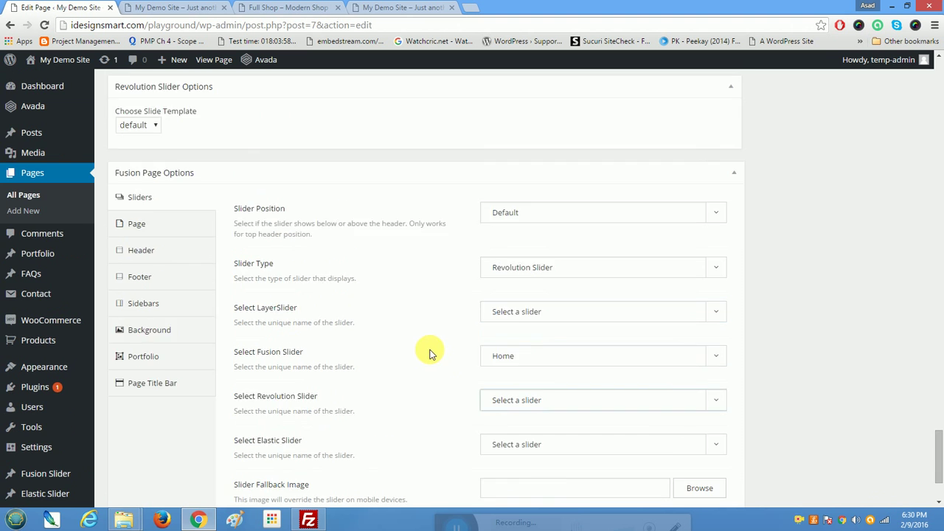
drag(941, 460, 940, 147)
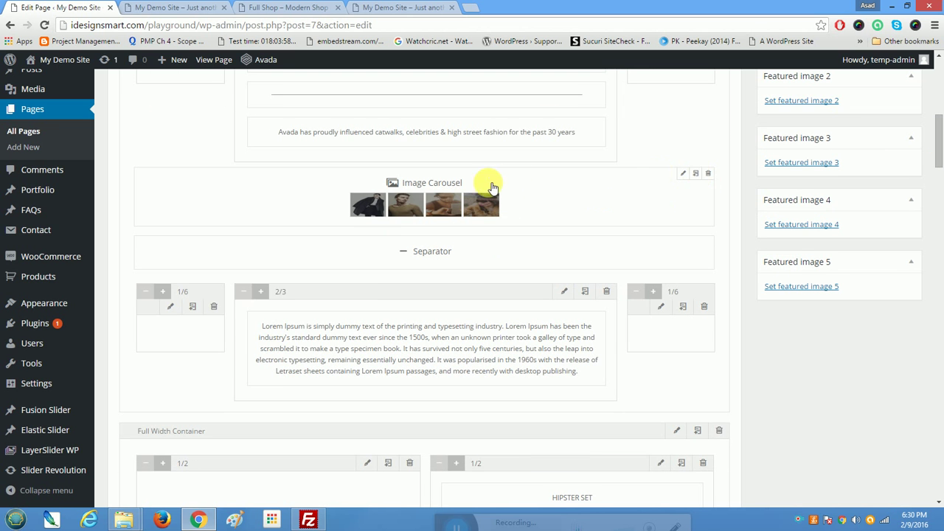
click(686, 177)
drag(759, 143, 762, 452)
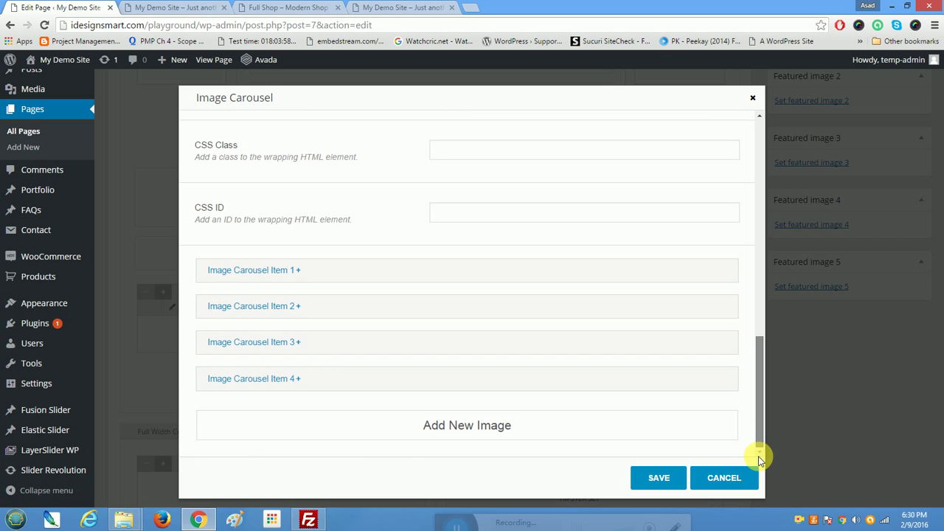
Step: Examine the link, target, image and alt text settings of Image Carousel Item 1, then cancel out of the carousel settings
click(247, 272)
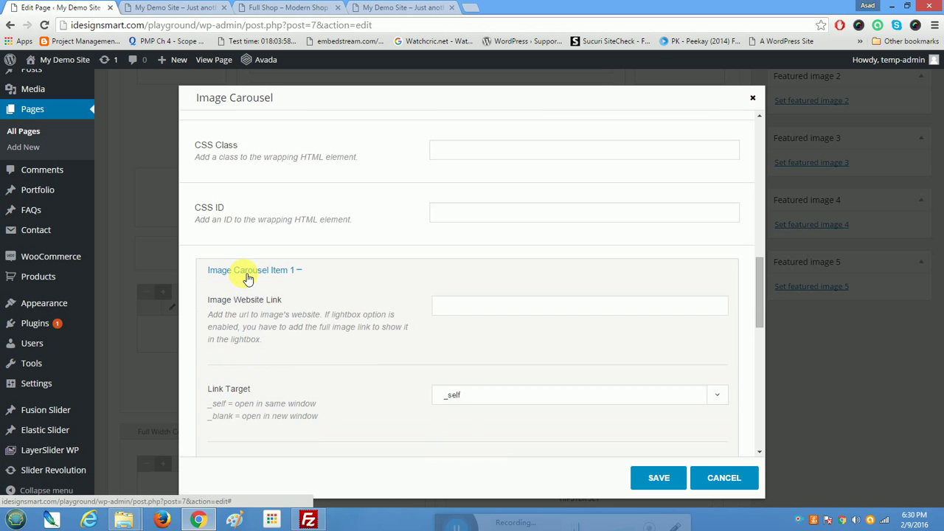
scroll(374, 361, down, 2)
scroll(375, 362, down, 2)
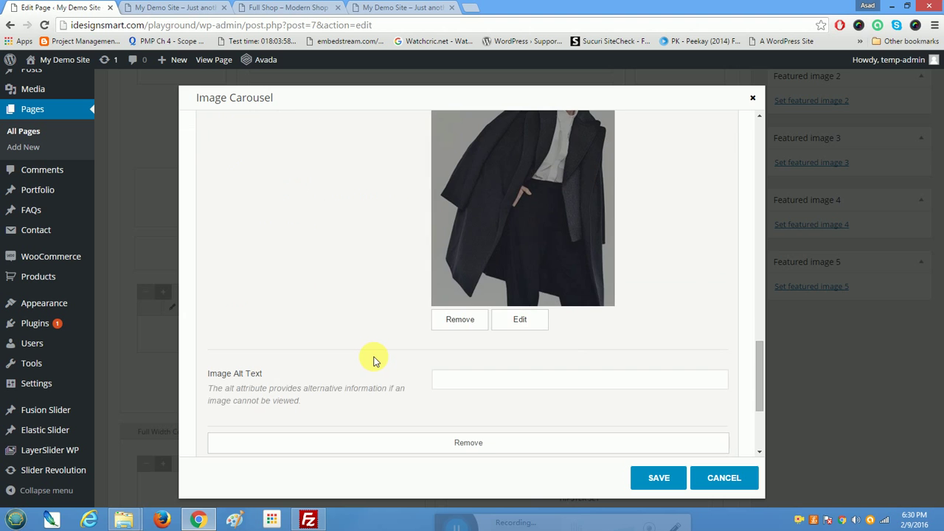
scroll(389, 352, up, 2)
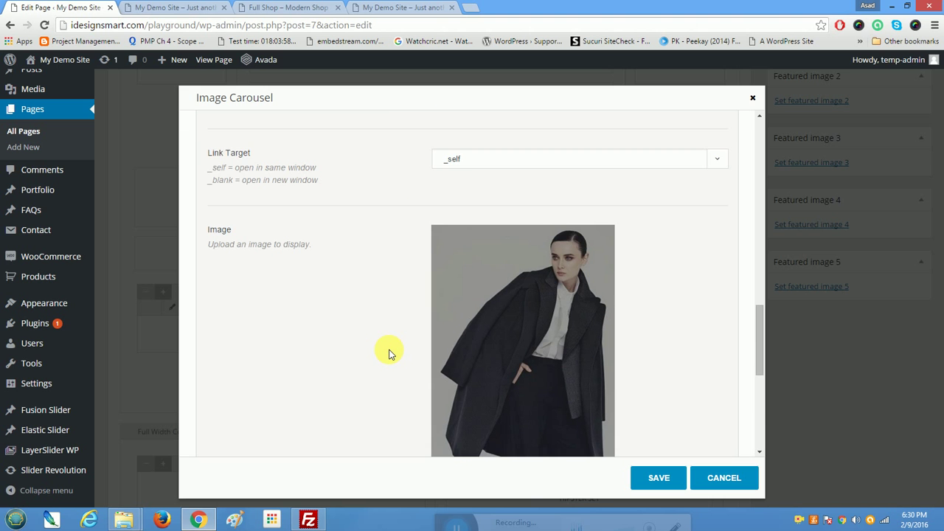
scroll(390, 353, down, 2)
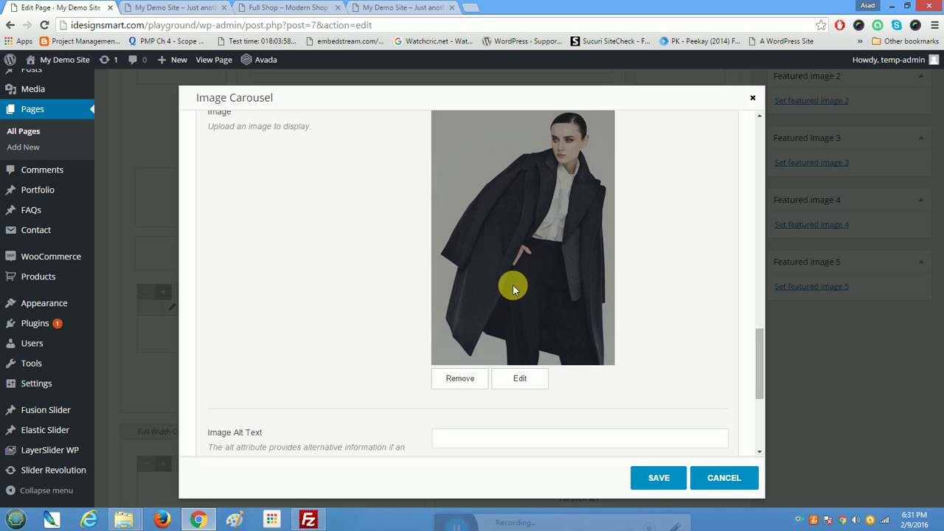
click(725, 481)
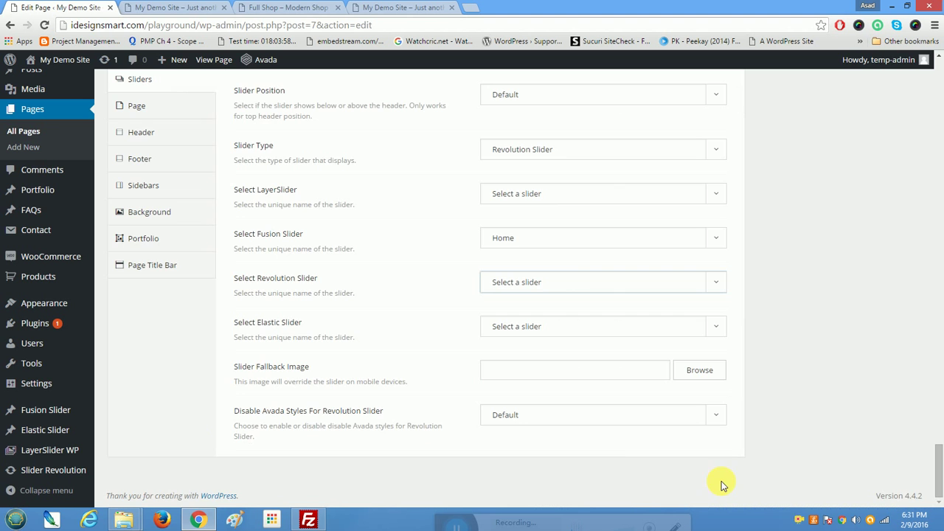
Step: Close the Full Shop demo page and the extra My Demo Site page showing the Blog
click(291, 6)
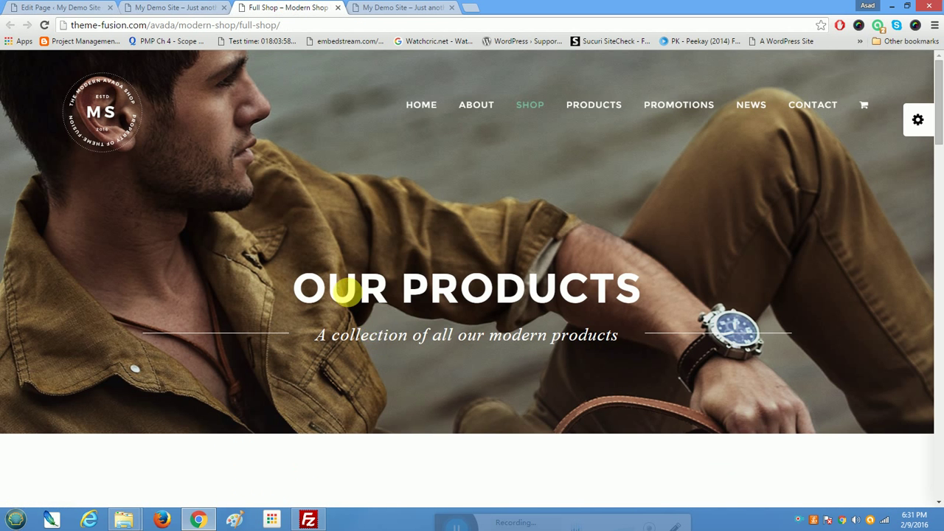
scroll(386, 339, down, 3)
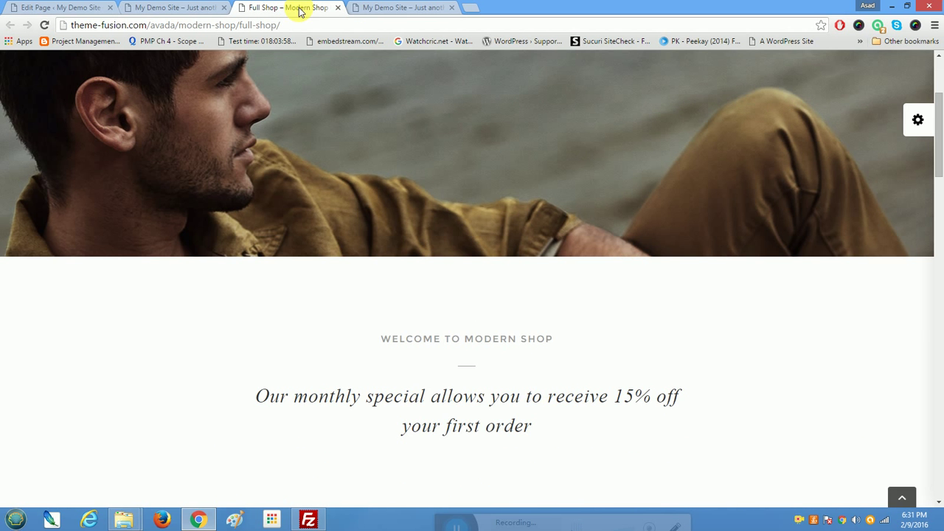
click(338, 8)
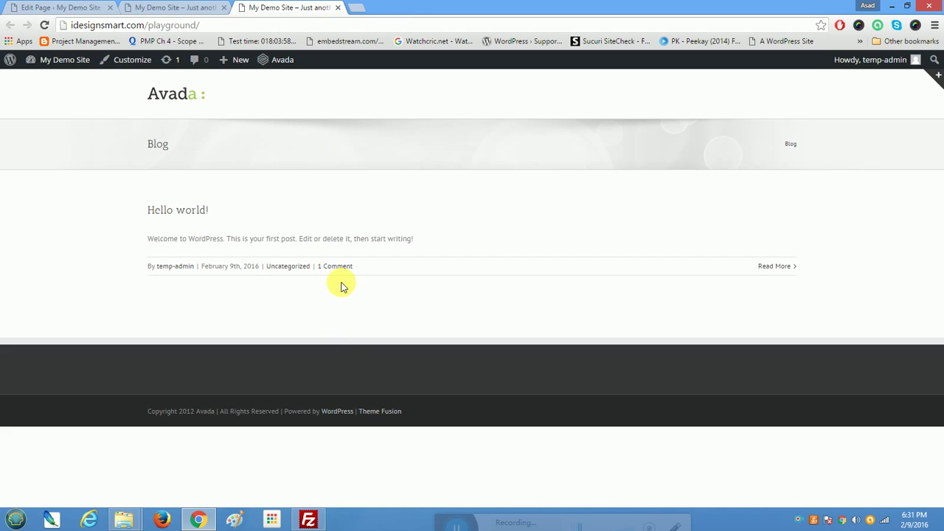
click(337, 8)
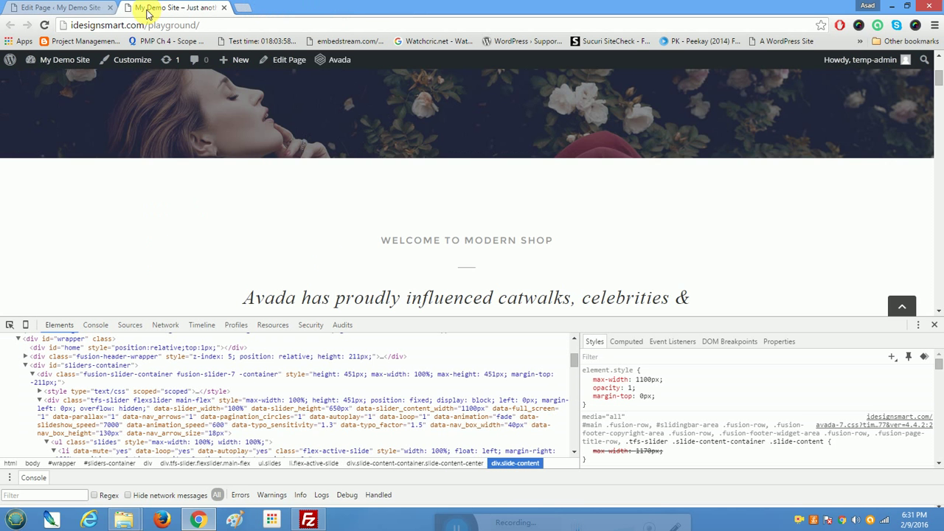
Step: Inspect a carousel image's markup on the live home page, close the developer tools and highlight part of the Avada tagline
scroll(339, 224, down, 3)
scroll(341, 225, down, 2)
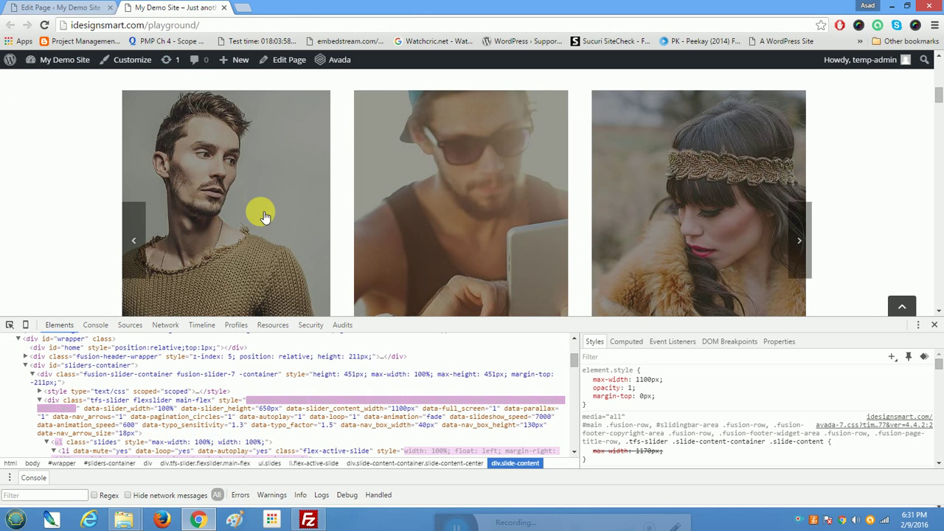
right_click(238, 199)
click(273, 383)
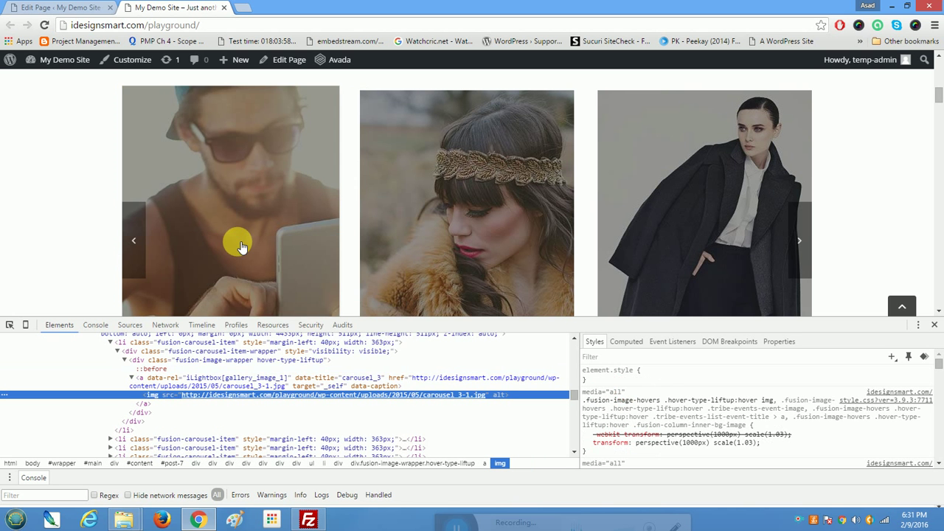
right_click(238, 243)
click(281, 425)
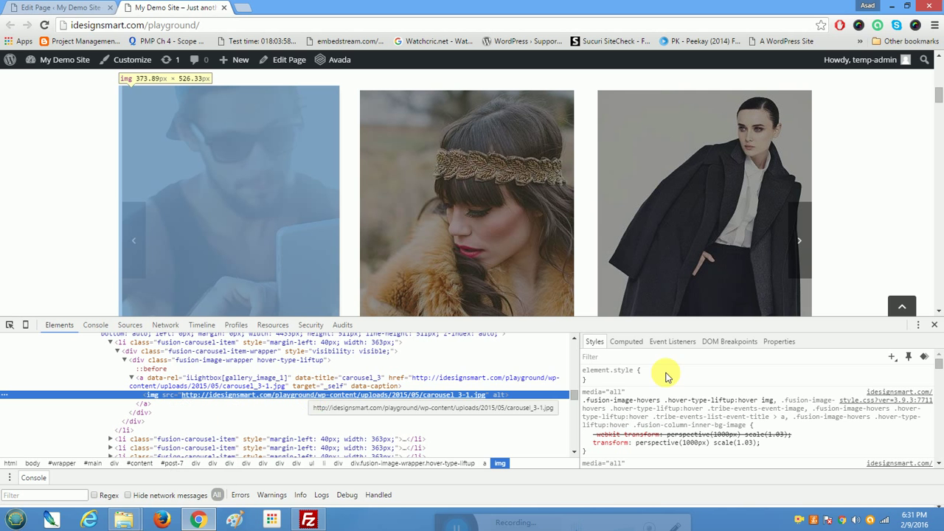
click(935, 325)
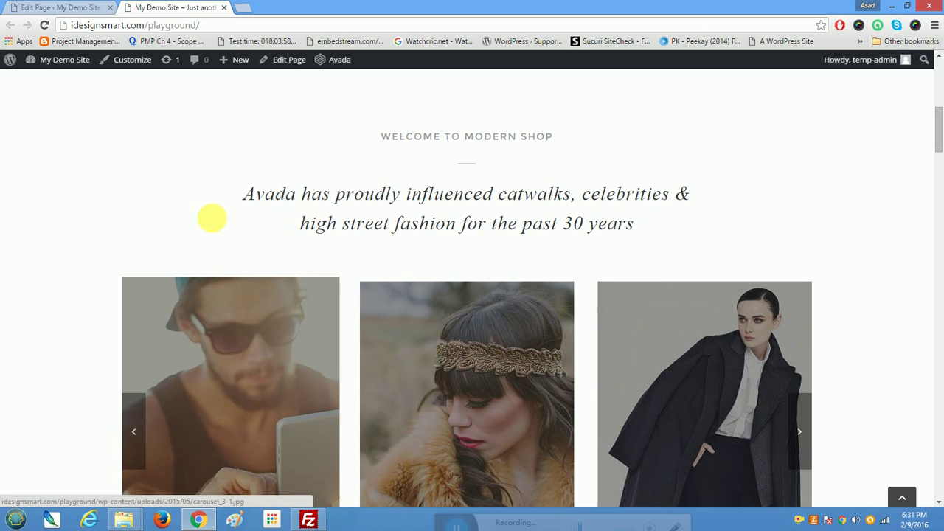
drag(245, 194, 544, 204)
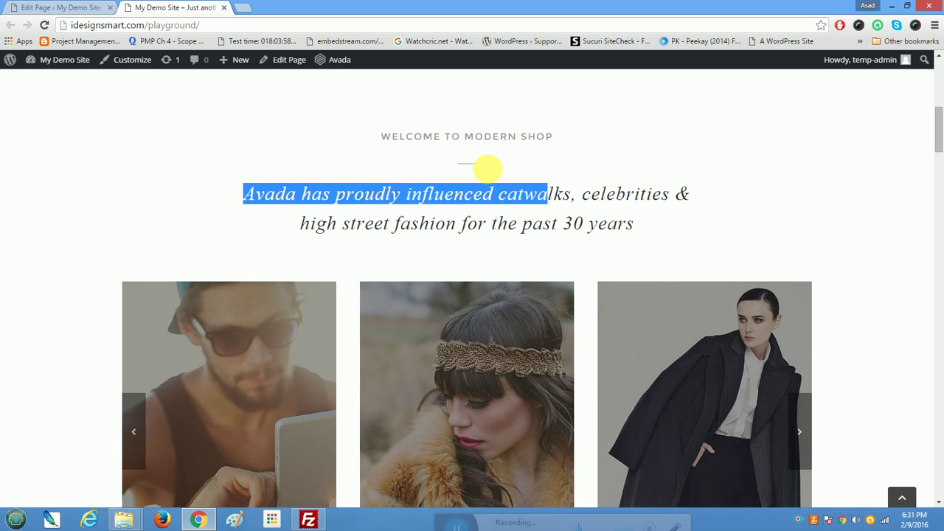
Step: Return to the Home page editor and update the page to publish the edited builder elements
click(59, 7)
scroll(587, 231, up, 10)
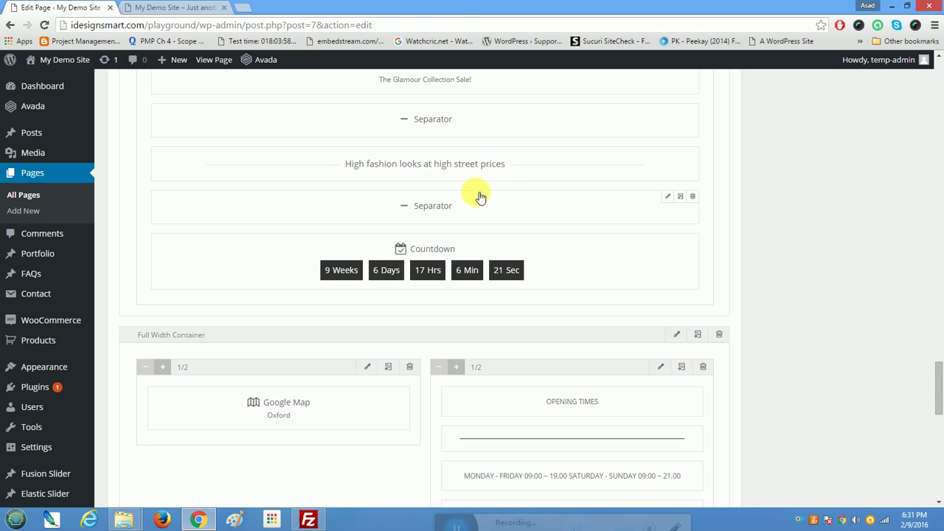
scroll(480, 196, up, 4)
scroll(531, 332, up, 10)
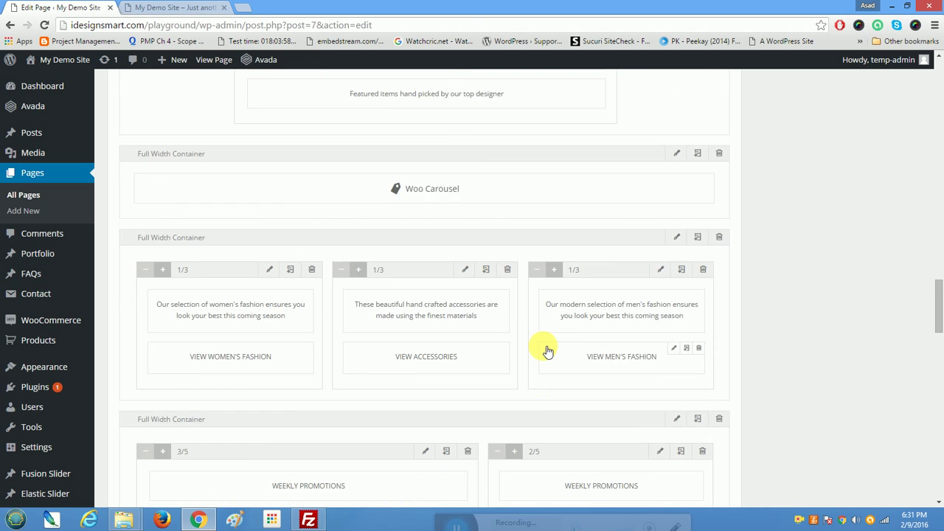
scroll(553, 357, up, 10)
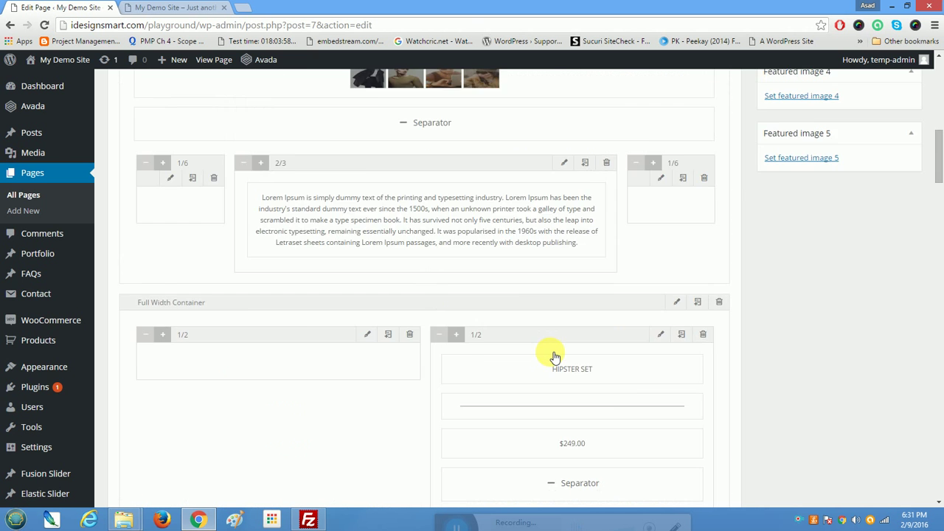
click(894, 243)
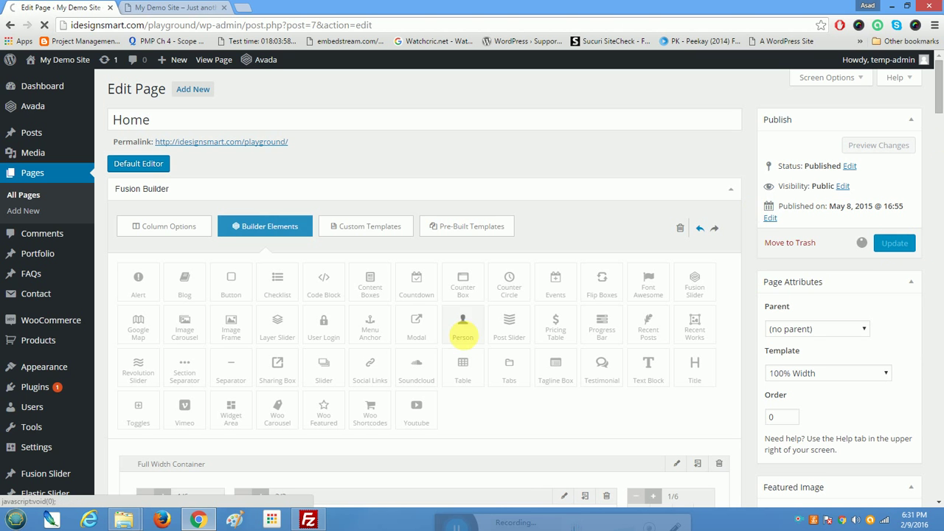
scroll(459, 280, down, 4)
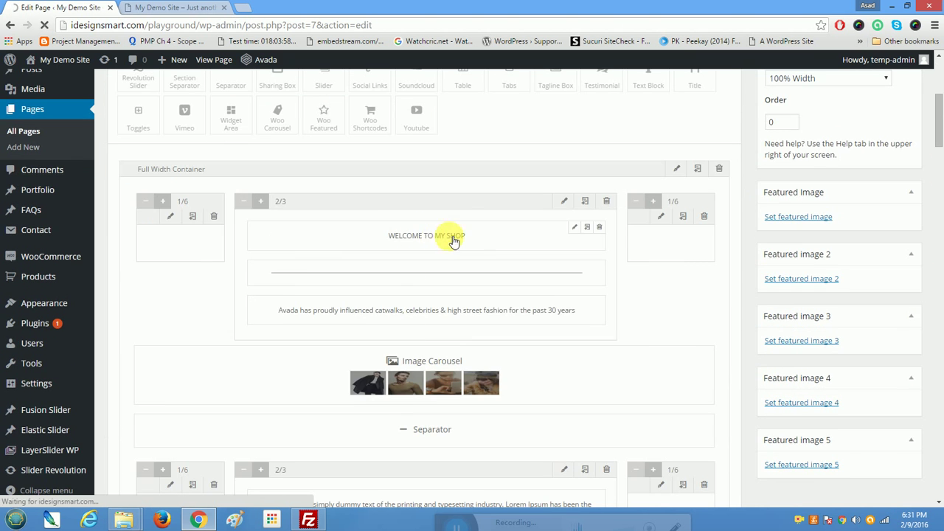
Step: Reload the live home page and check the welcome heading, the image carousel and the header area above them
click(176, 7)
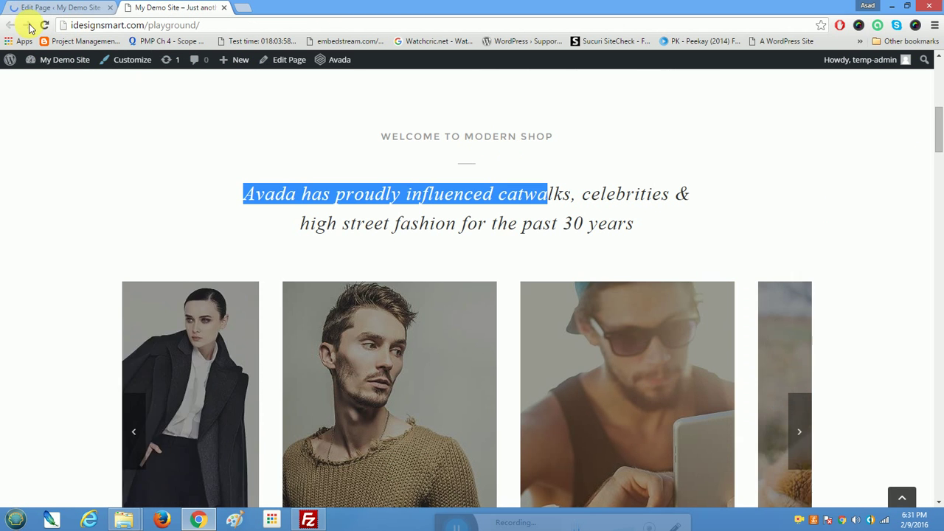
click(44, 25)
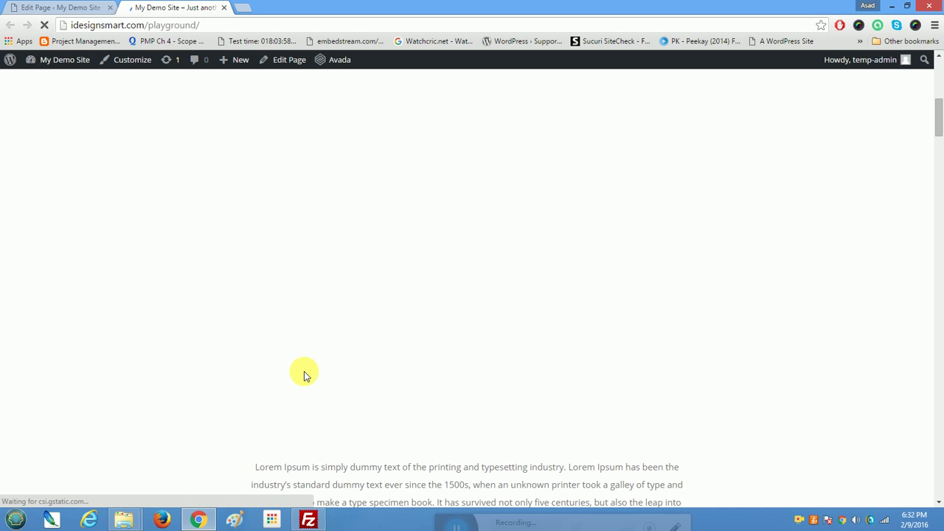
scroll(308, 376, down, 5)
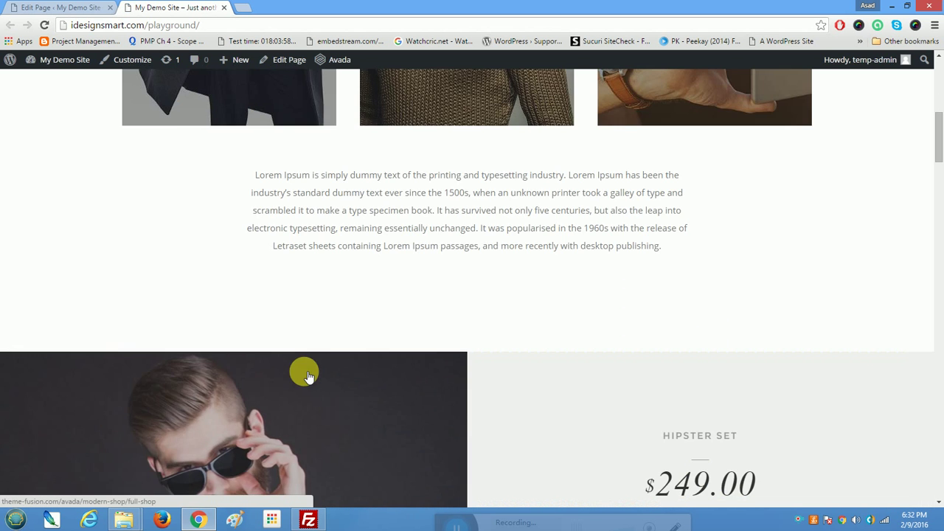
scroll(309, 375, up, 6)
scroll(309, 373, up, 2)
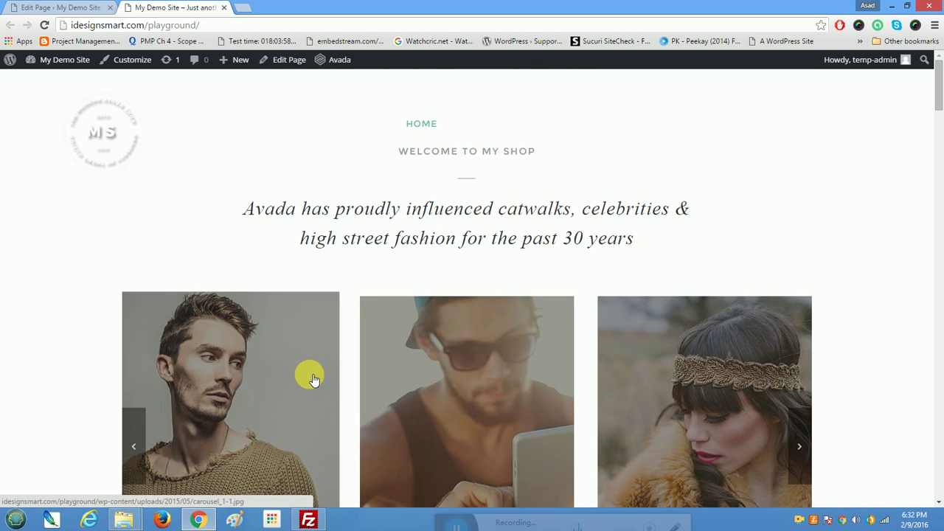
mouse_move(415, 148)
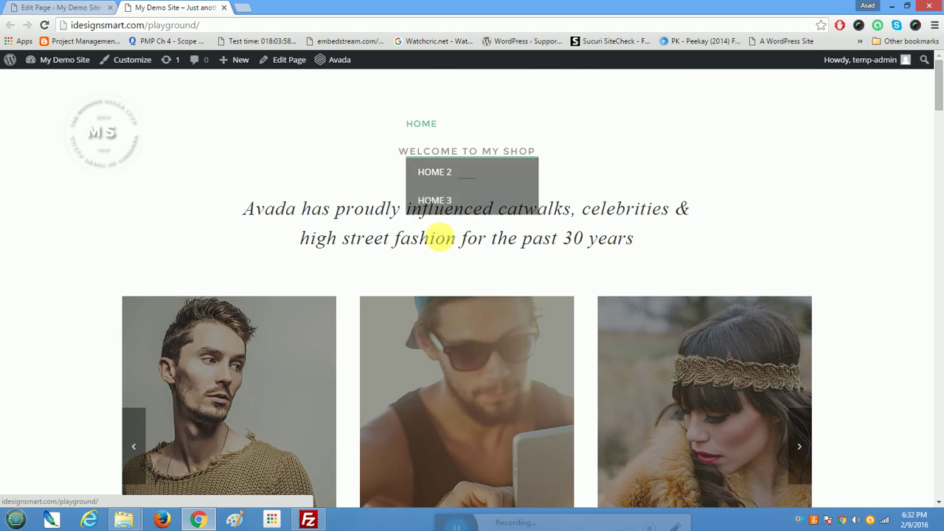
drag(940, 84, 940, 65)
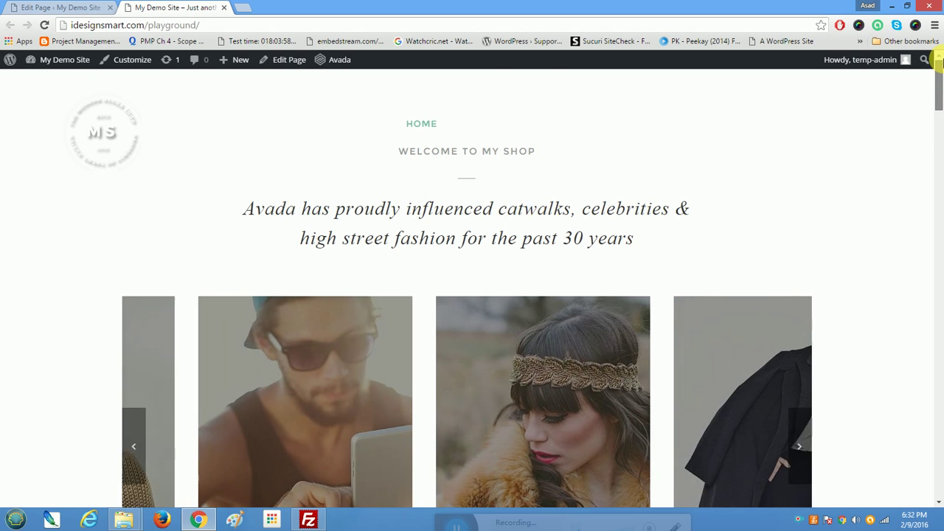
Step: In the Home page's Fusion Page Options, set the slider type to Fusion Slider and update the page
click(90, 6)
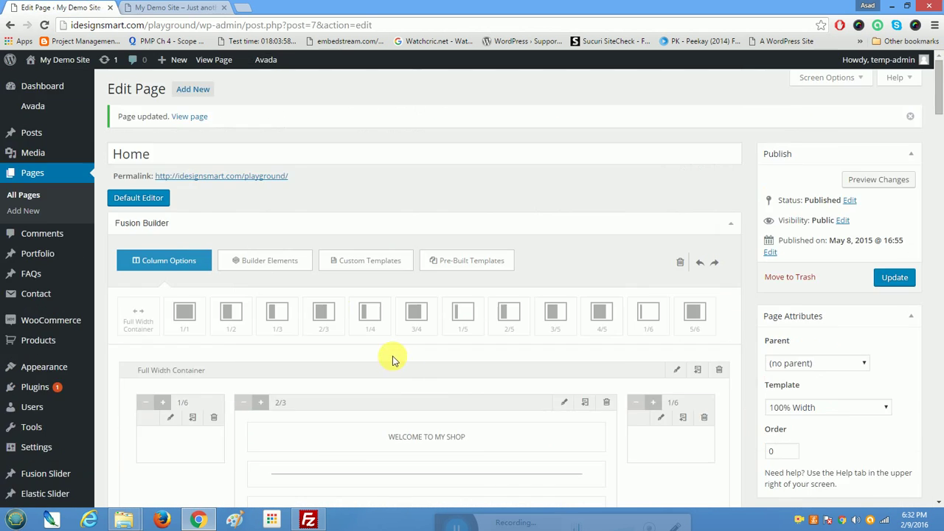
scroll(398, 361, down, 10)
scroll(407, 367, down, 15)
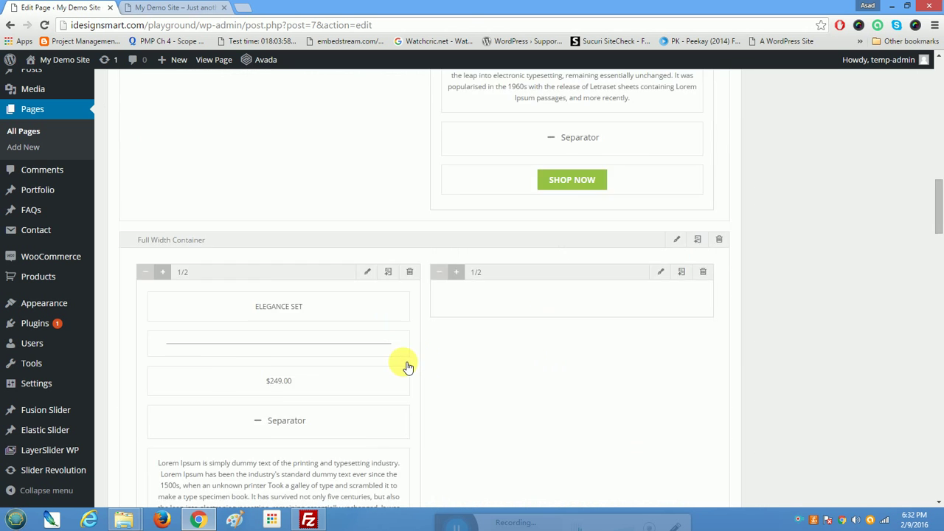
scroll(407, 367, down, 15)
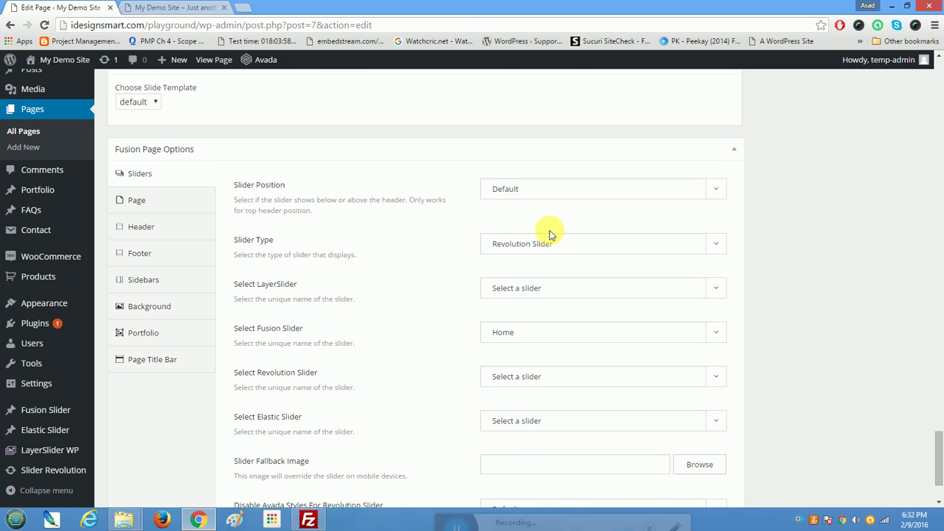
click(548, 243)
click(550, 281)
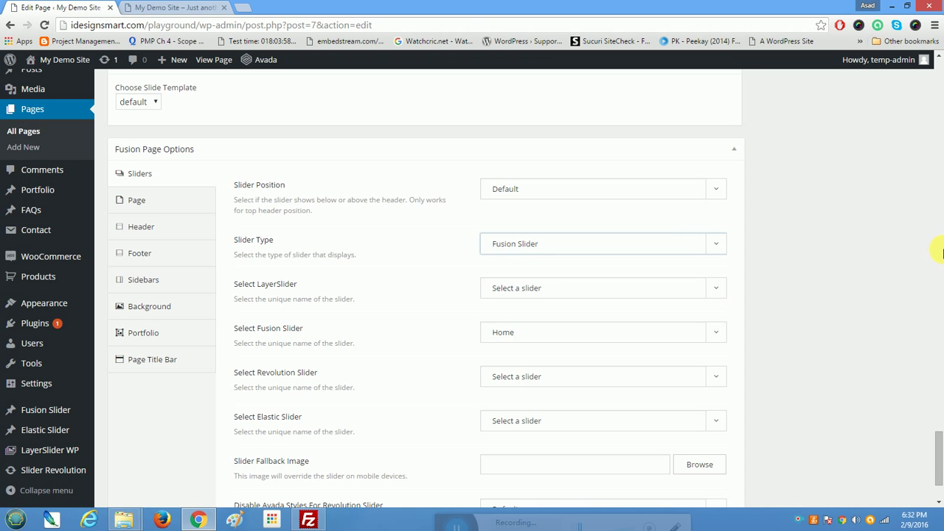
drag(940, 464, 940, 83)
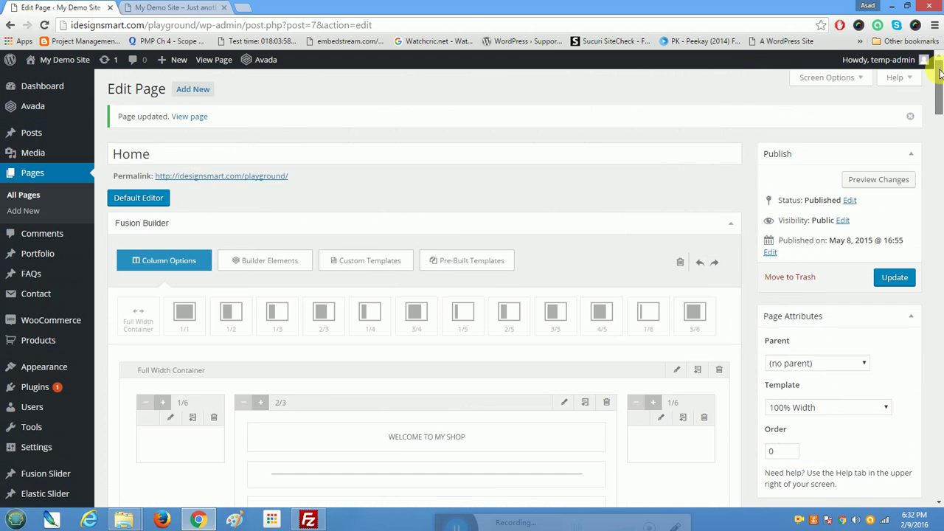
click(894, 277)
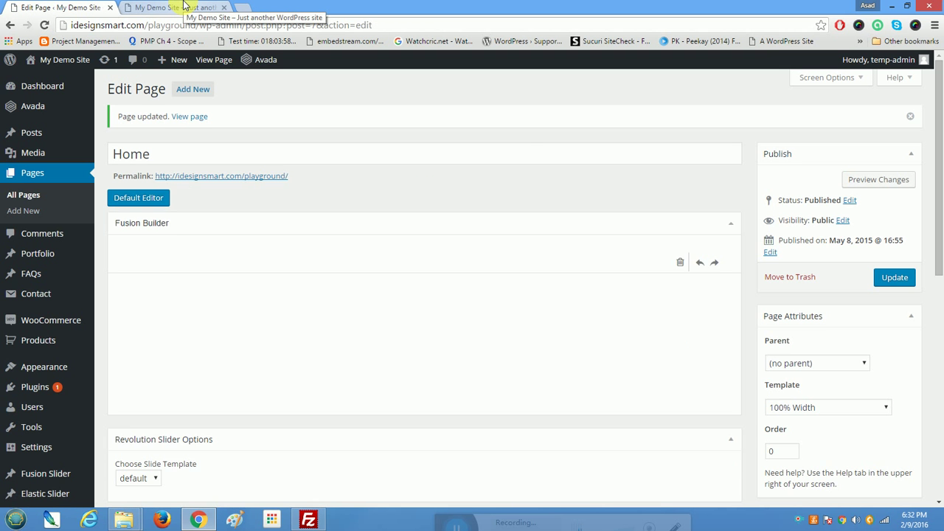
Step: Reload the live home page and check its top slider and the welcome heading below it
click(181, 8)
click(37, 9)
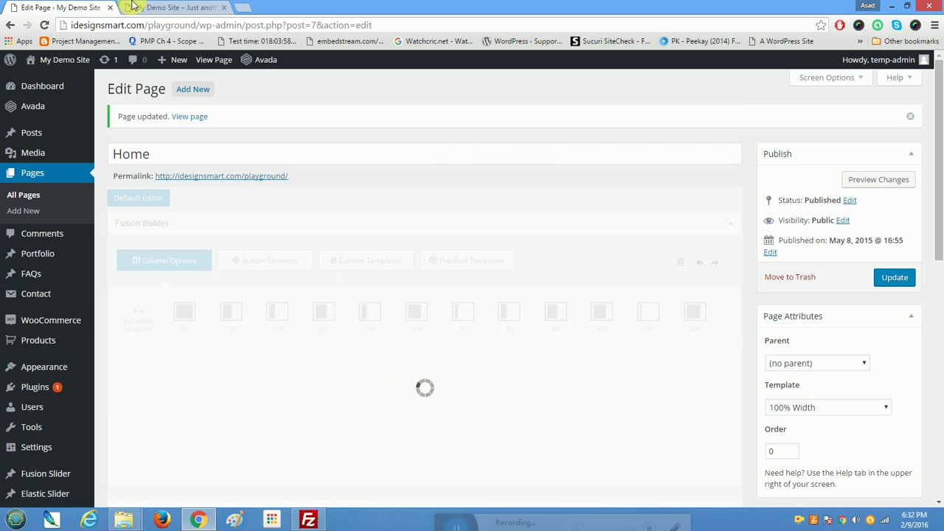
click(177, 7)
click(41, 25)
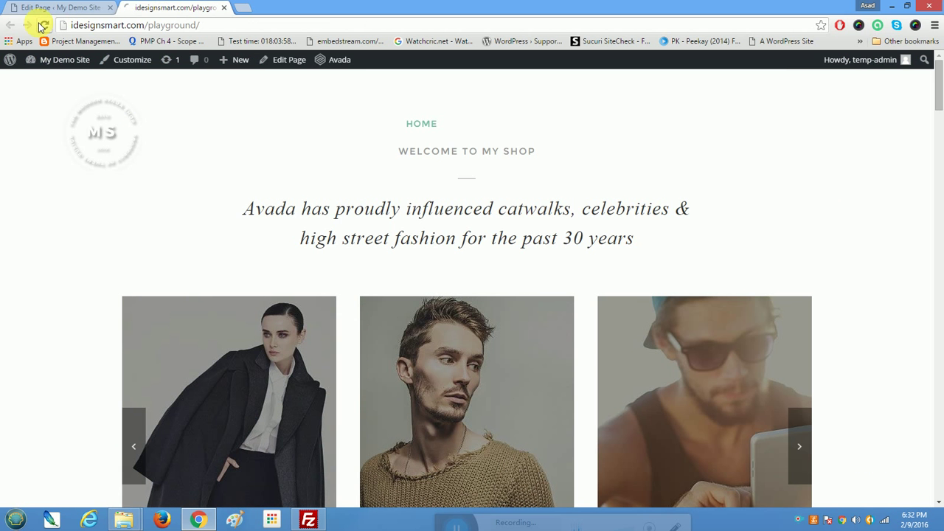
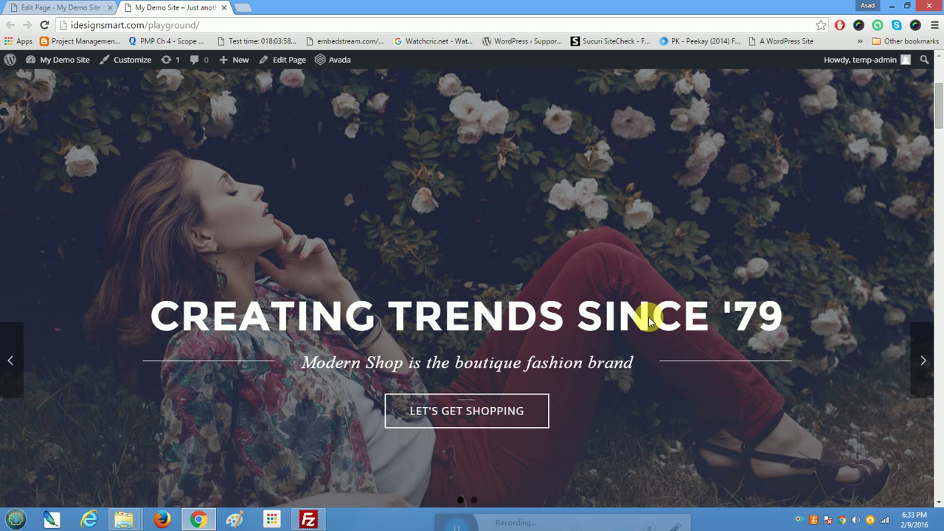
scroll(649, 319, down, 3)
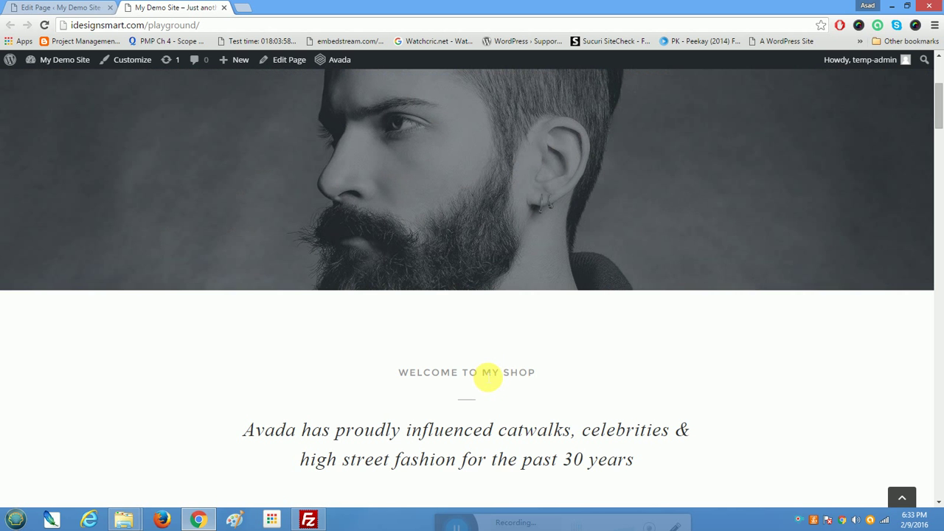
Step: Examine the live home page's welcome heading, the tagline below it, the image carousel and the paragraph beneath
scroll(485, 386, down, 3)
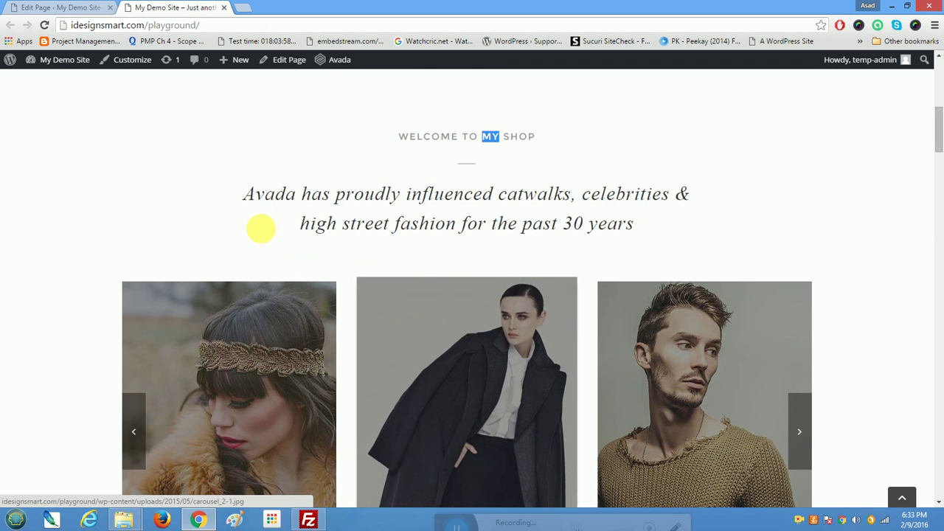
drag(251, 196, 647, 228)
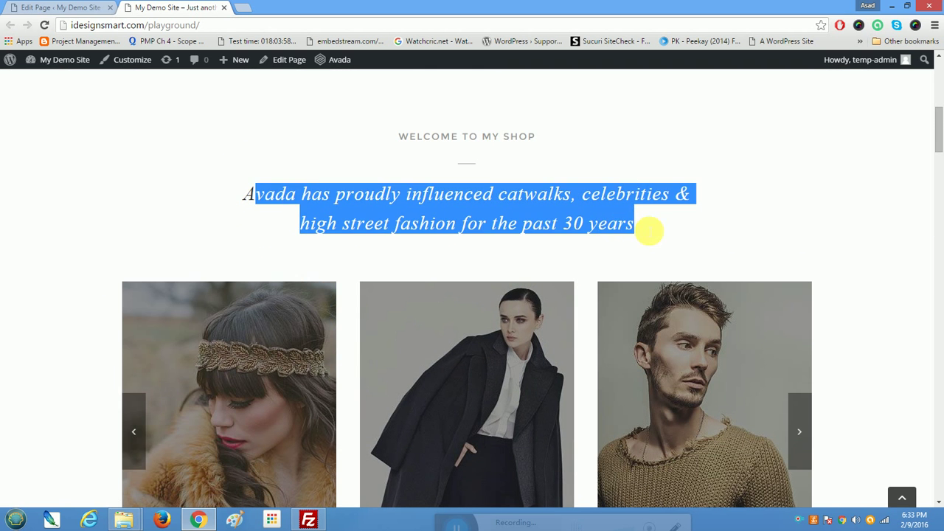
scroll(691, 347, down, 2)
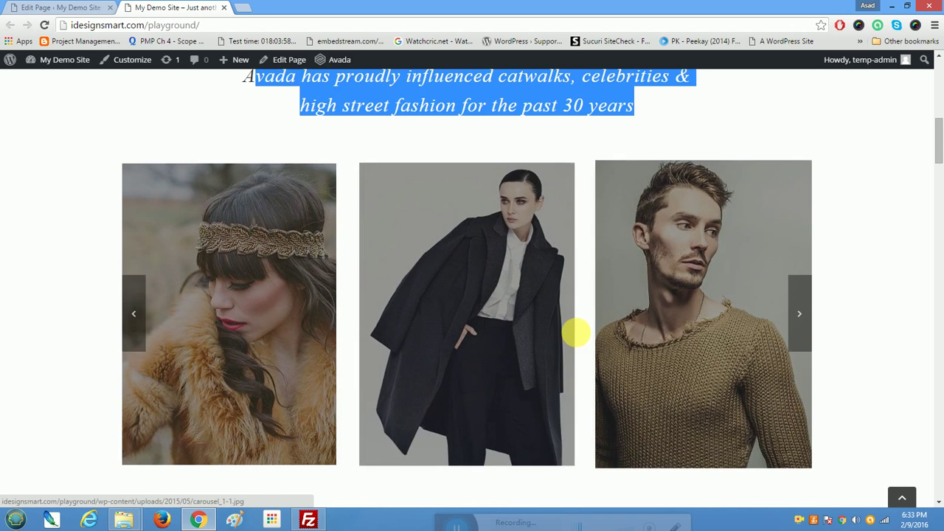
scroll(576, 334, down, 2)
scroll(582, 339, up, 4)
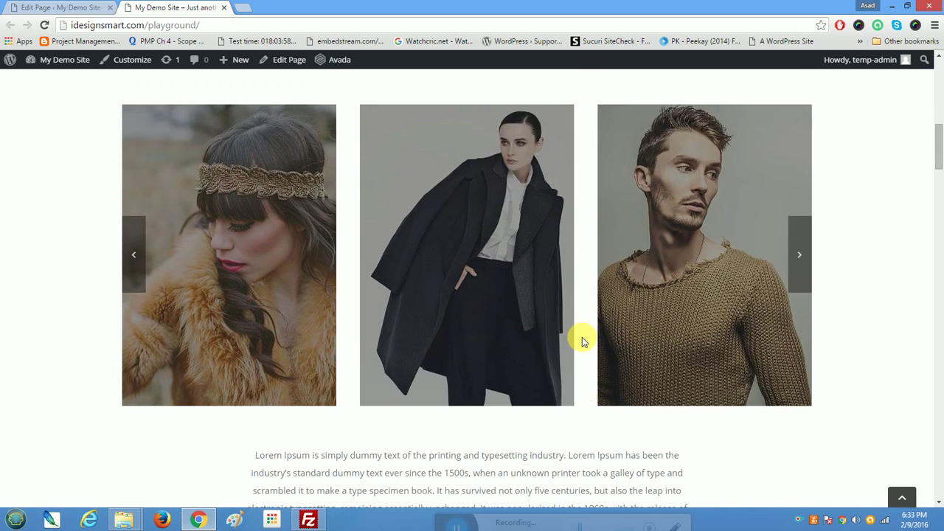
scroll(582, 339, down, 4)
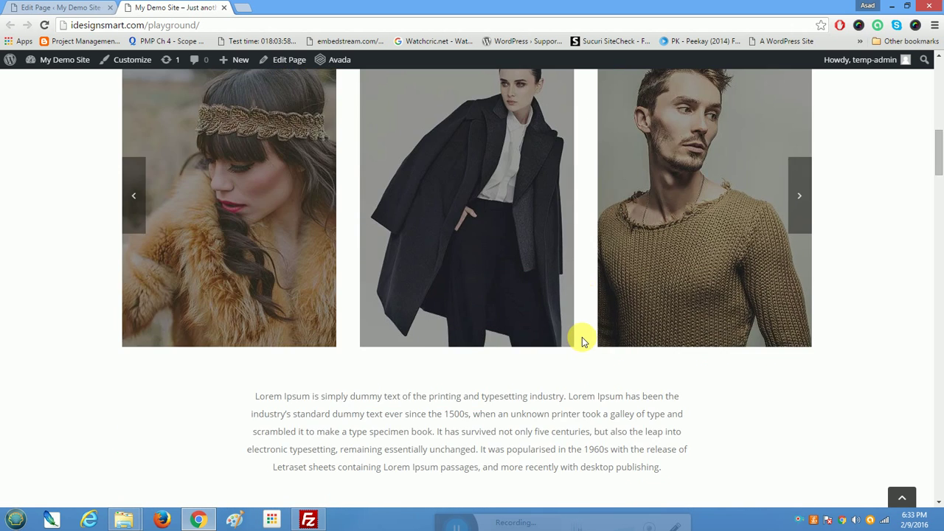
scroll(582, 337, up, 4)
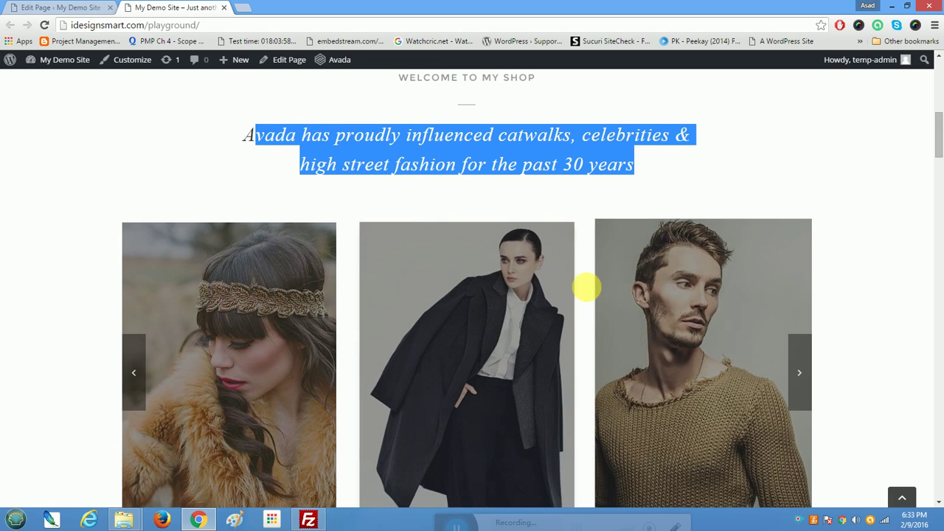
Step: Return to the Home page editor and add a Woo Carousel builder element directly above the Image Carousel
click(53, 5)
scroll(464, 354, down, 3)
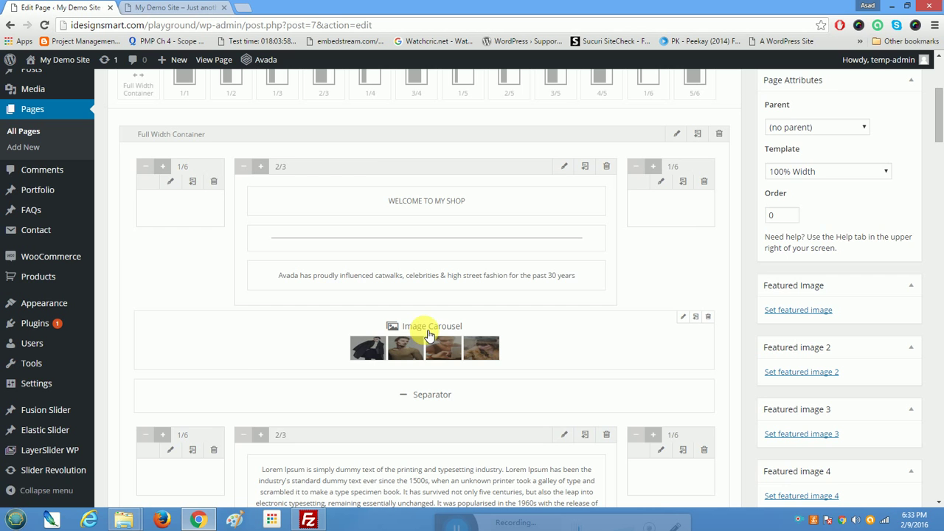
scroll(430, 336, up, 2)
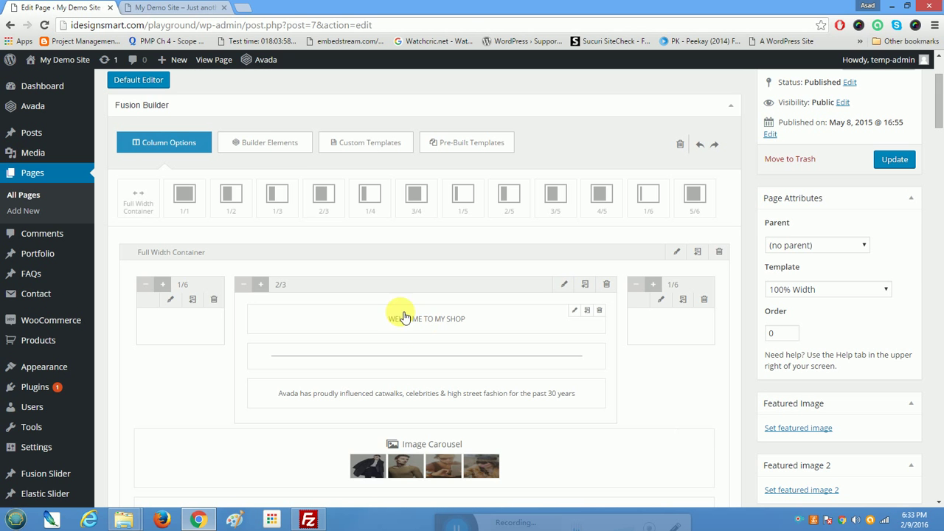
click(267, 148)
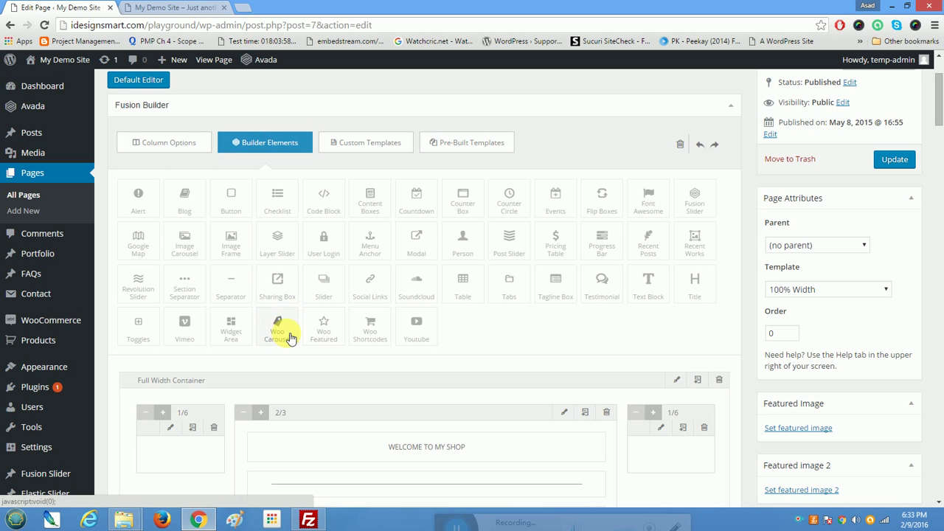
scroll(277, 314, down, 1)
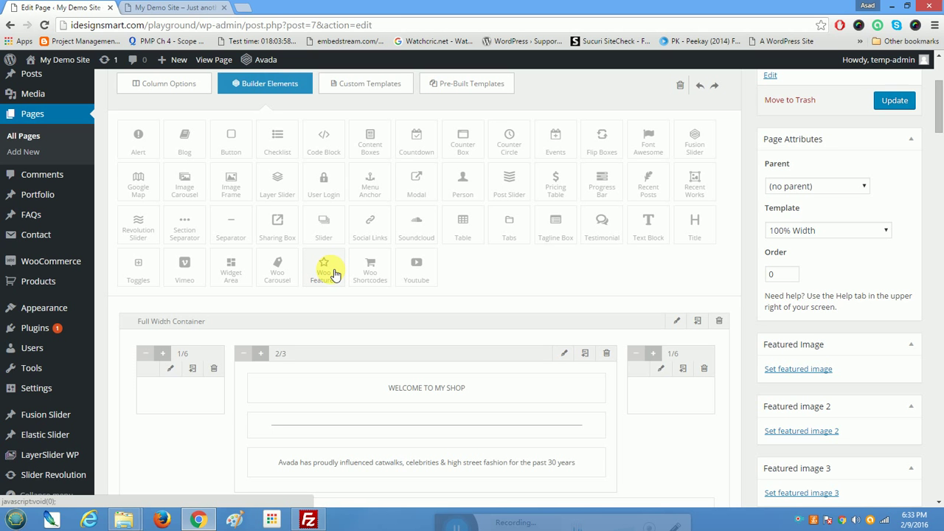
scroll(324, 269, down, 3)
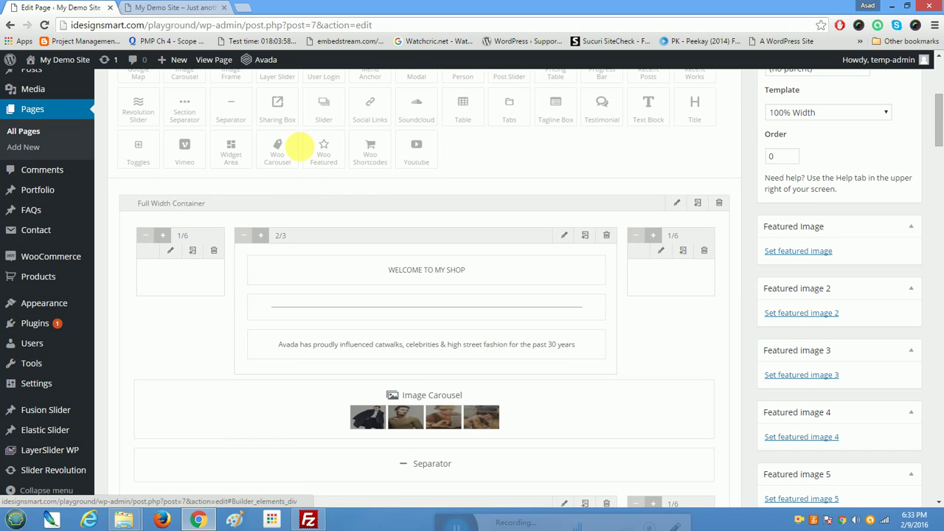
drag(287, 241, 441, 312)
Step: Open the new Woo Carousel's settings and choose the Accessories, Jacket and Womens categories
scroll(318, 325, down, 2)
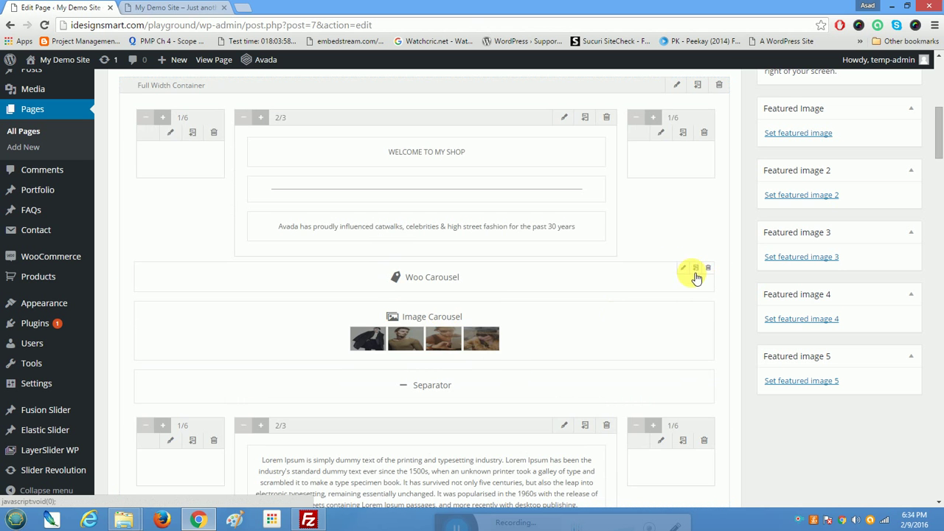
click(685, 268)
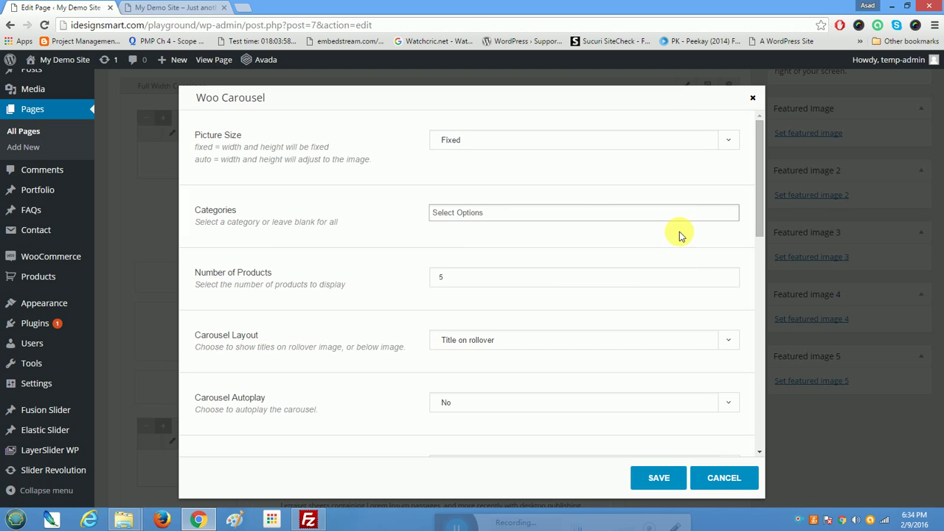
click(727, 214)
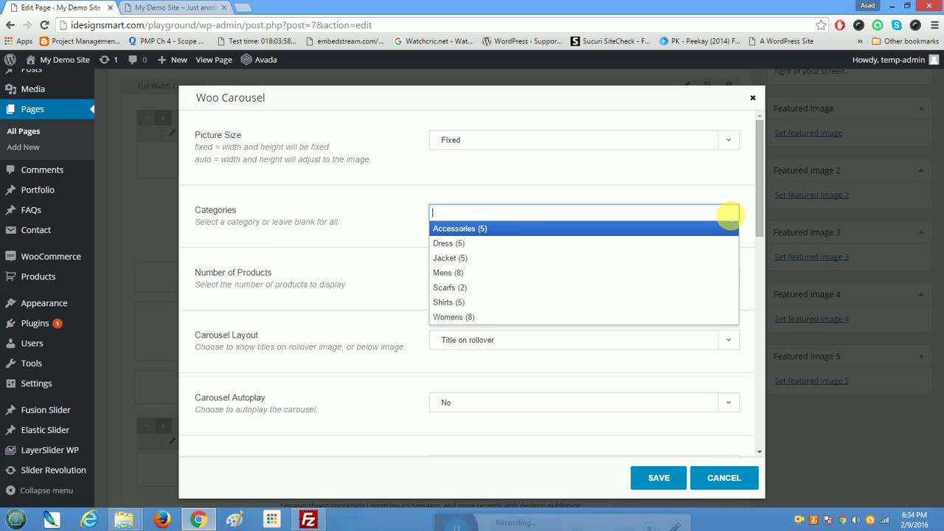
click(474, 231)
click(530, 216)
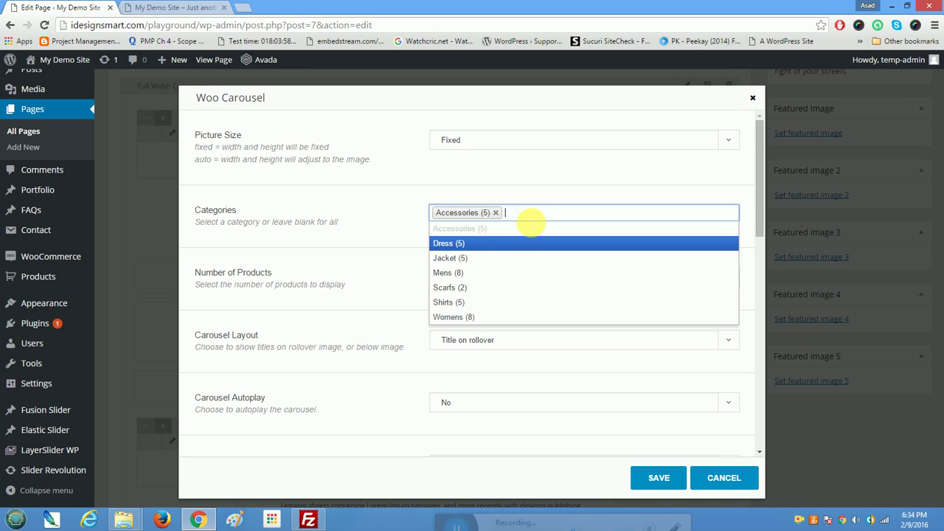
click(457, 262)
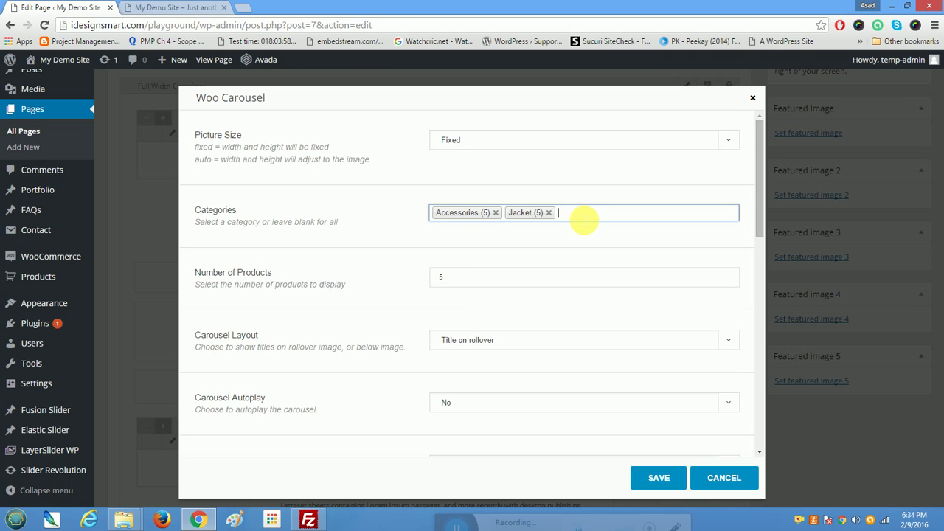
click(583, 218)
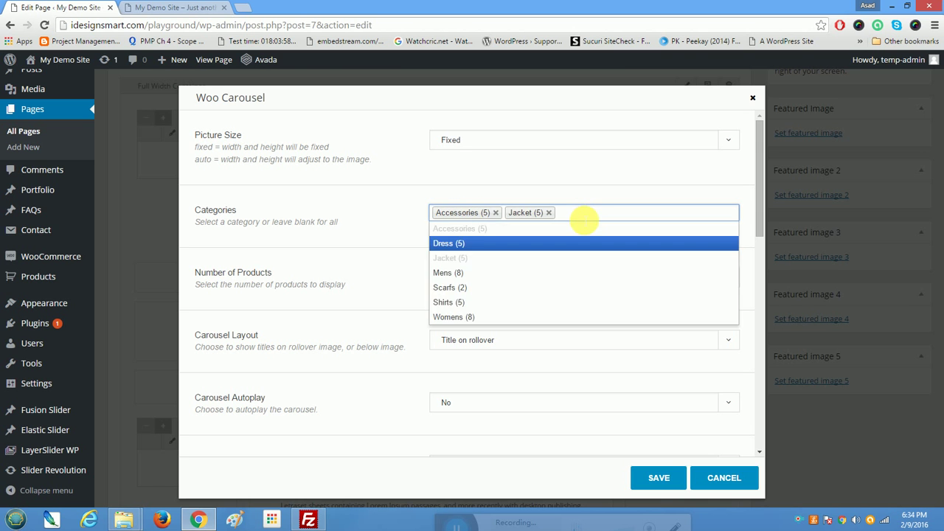
click(470, 318)
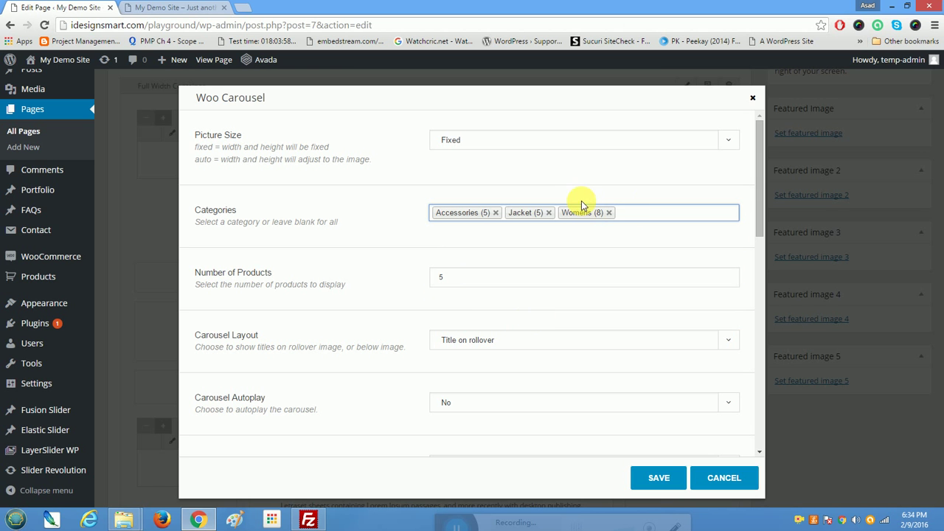
Step: Review the Woo Carousel's number of products and remaining carousel options, and save its settings
drag(760, 173, 747, 156)
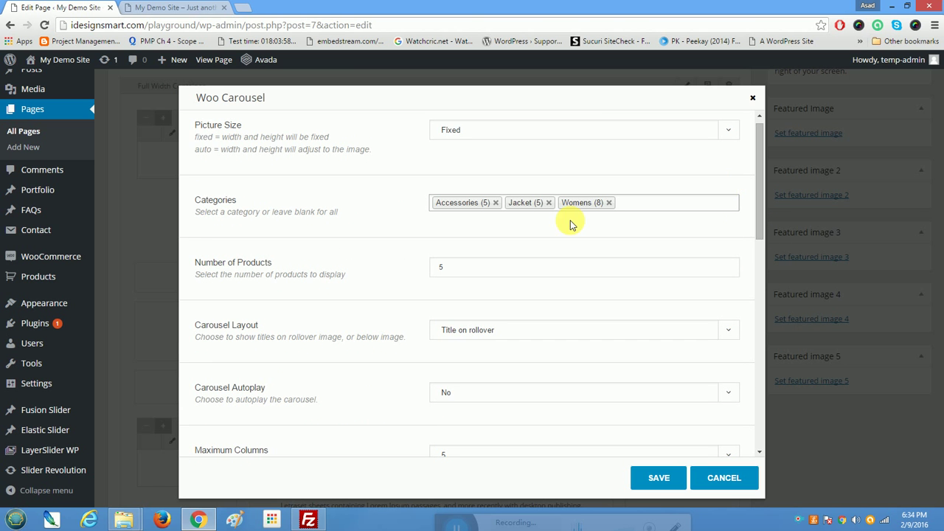
drag(461, 272, 419, 273)
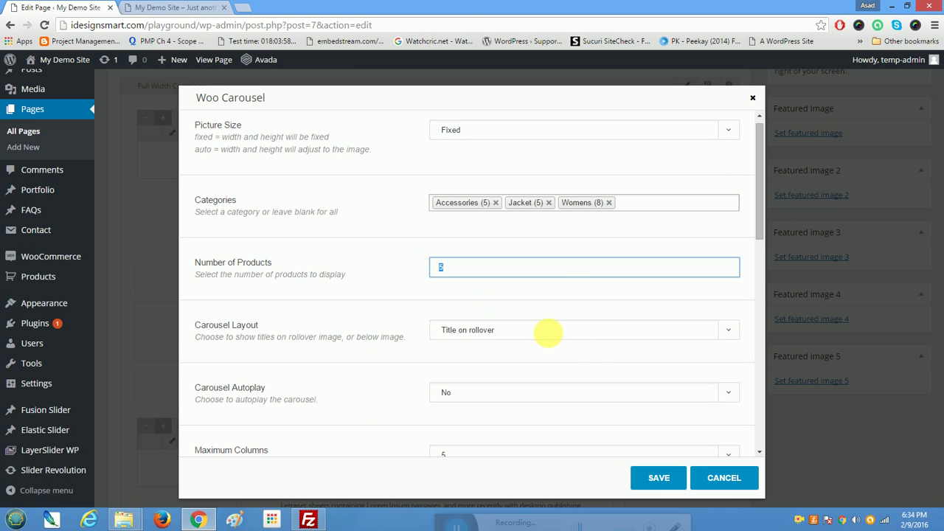
scroll(607, 340, down, 3)
scroll(606, 341, down, 3)
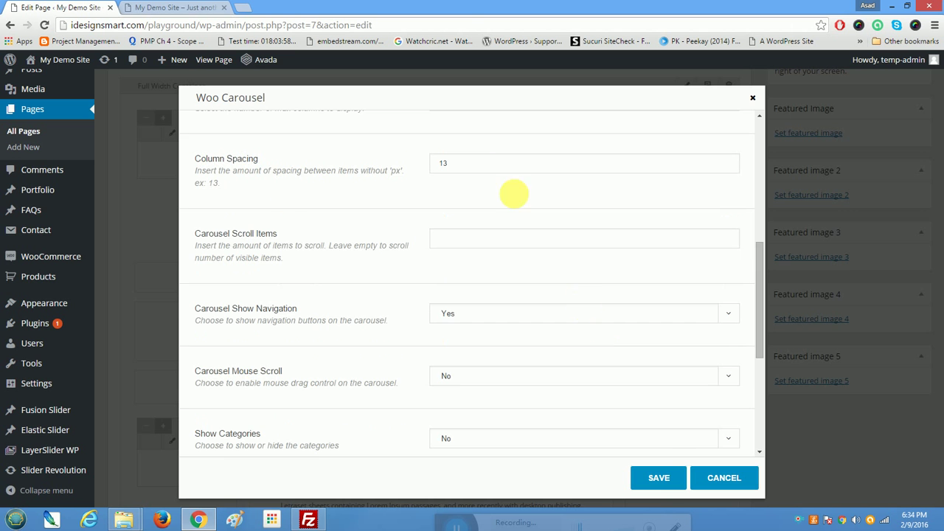
click(659, 477)
Step: Delete the Image Carousel element below the Woo Carousel and update the Home page
scroll(725, 423, down, 4)
scroll(724, 424, down, 4)
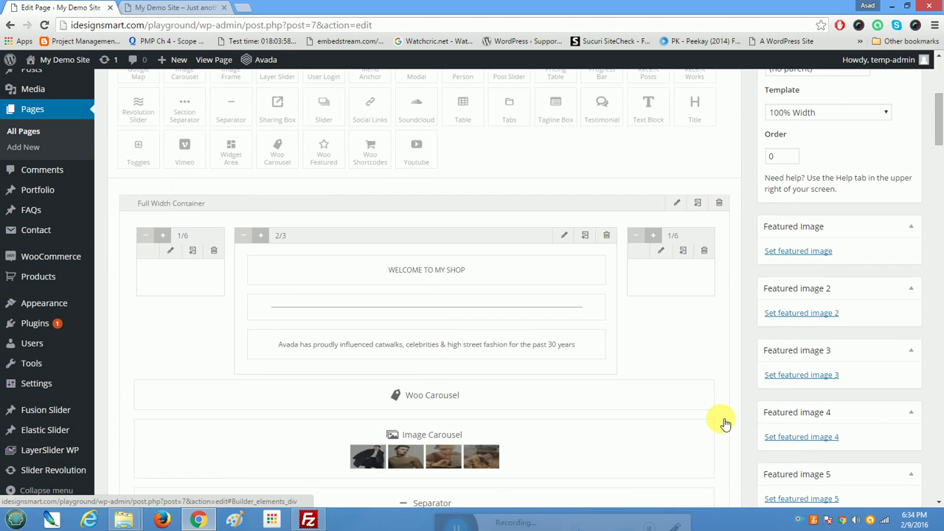
scroll(725, 424, up, 3)
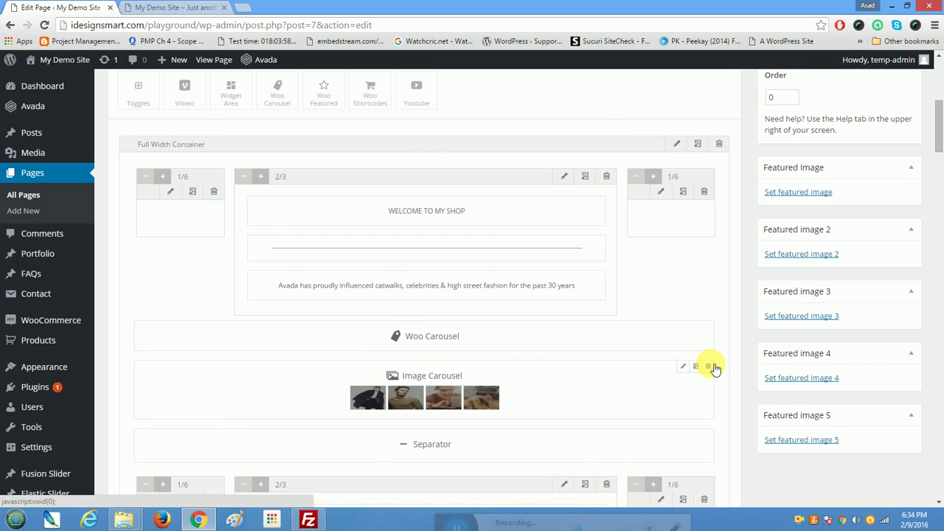
click(708, 366)
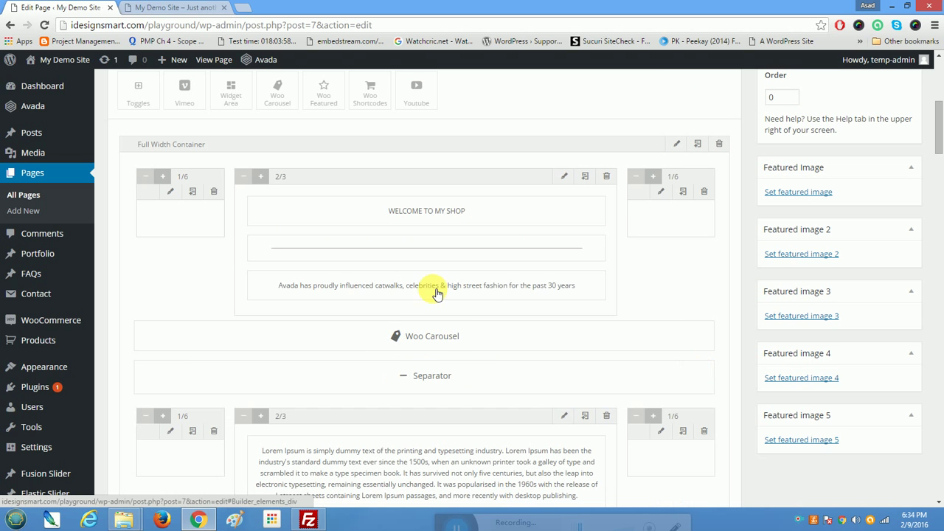
scroll(838, 236, up, 4)
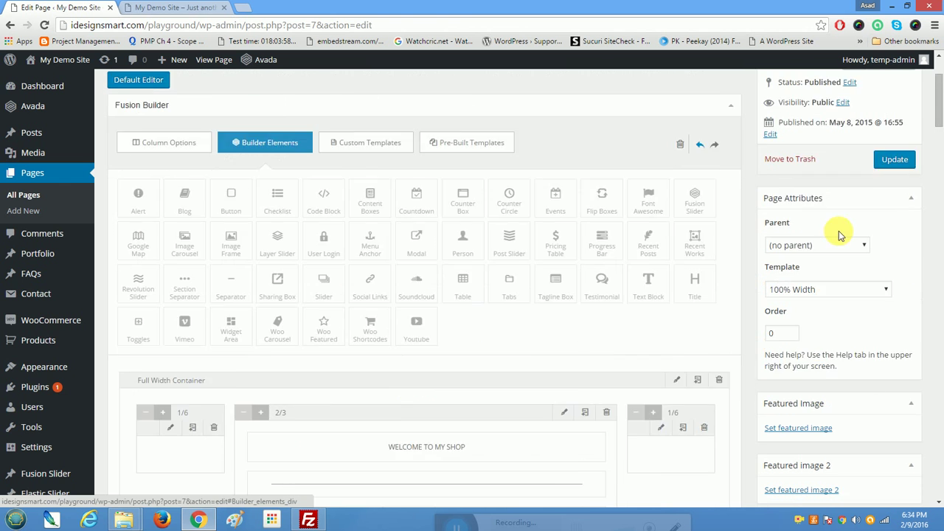
click(892, 219)
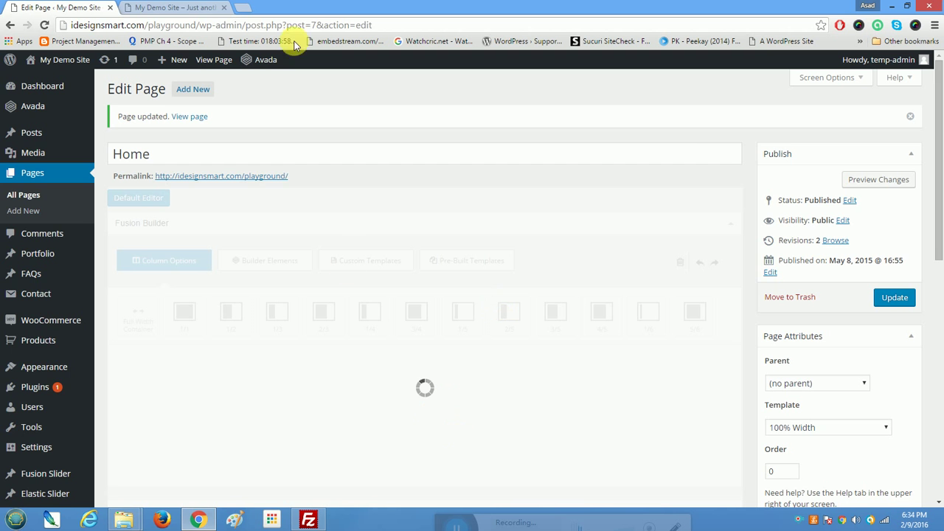
Step: Reload the live home page and check the product carousel below the welcome tagline
click(155, 7)
click(45, 27)
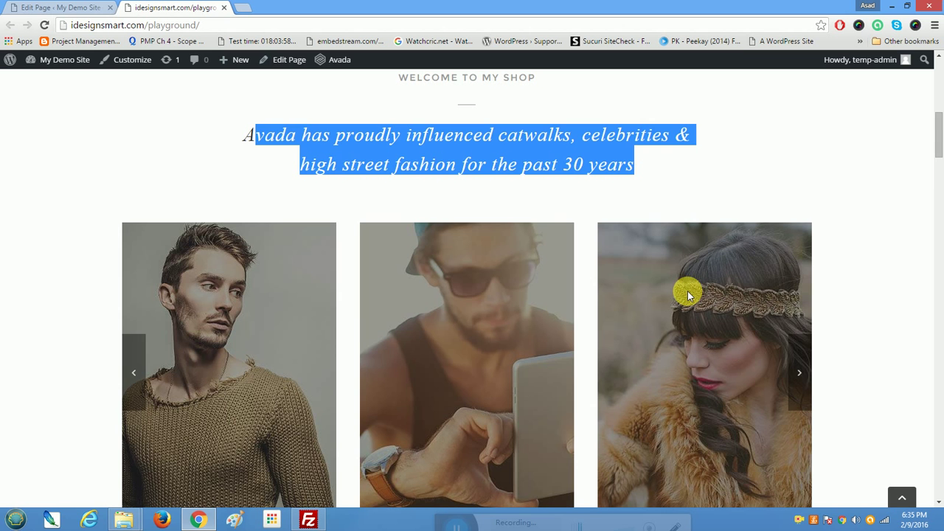
scroll(687, 291, down, 4)
scroll(687, 290, up, 6)
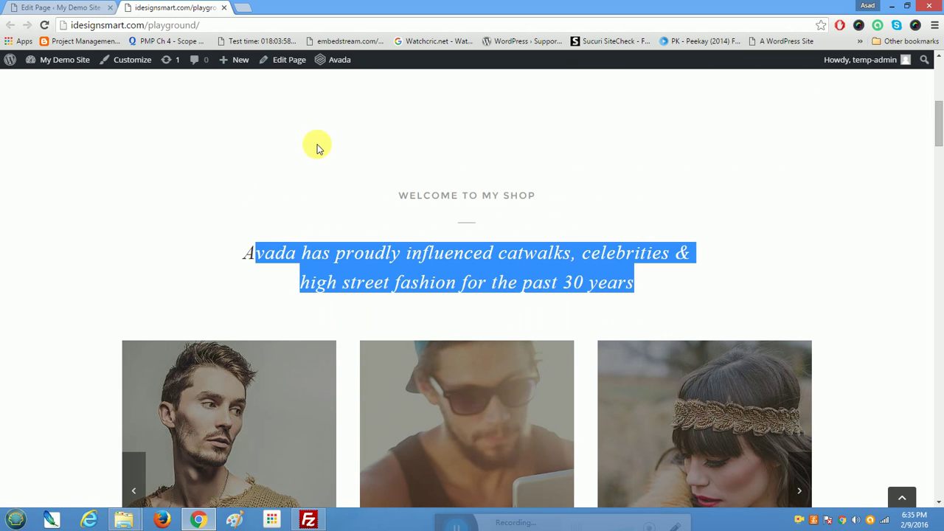
click(44, 26)
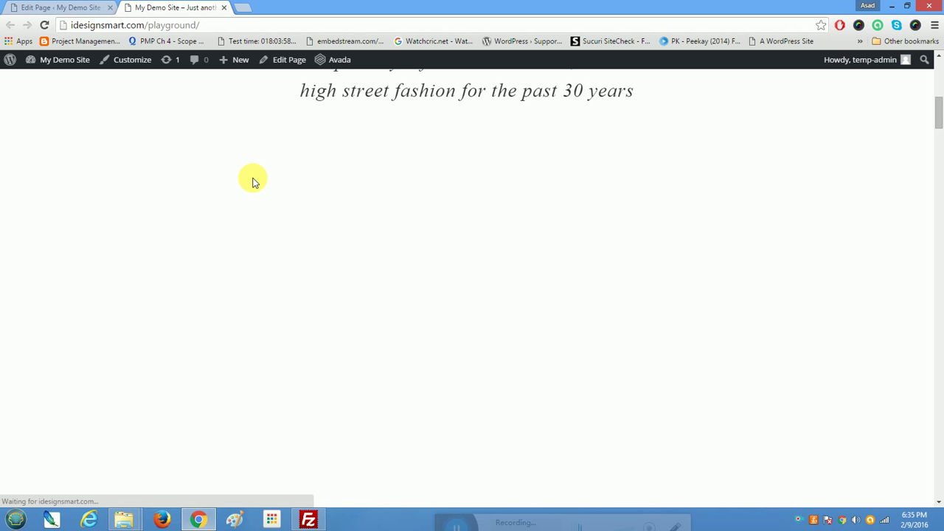
scroll(252, 182, up, 3)
scroll(252, 182, down, 3)
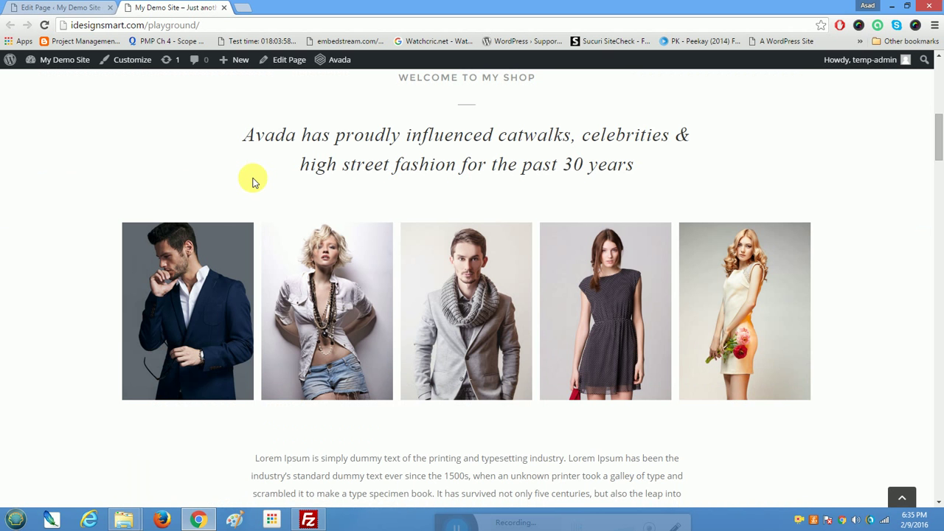
scroll(253, 182, up, 2)
scroll(251, 181, down, 3)
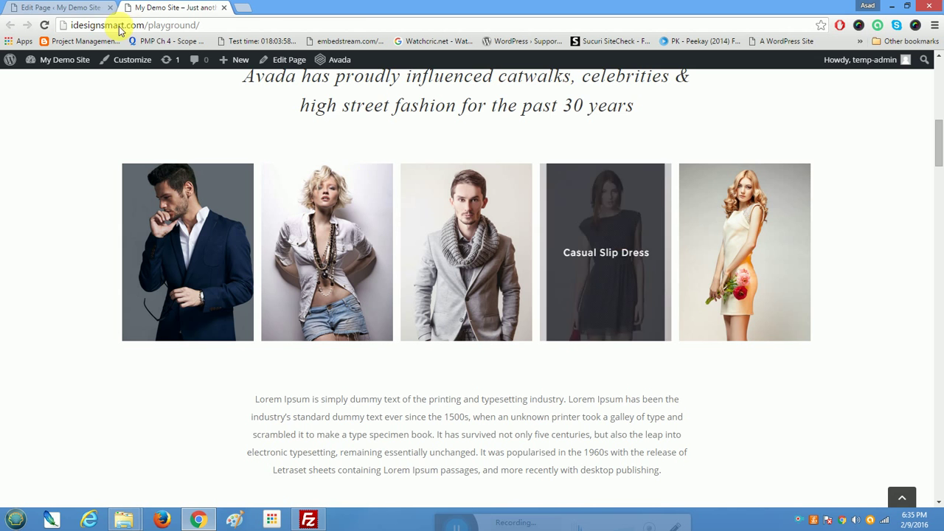
Step: Compare the Woo Carousel's place in the Home page editor with the live page, down to the Hipster Set section
click(96, 10)
scroll(460, 298, down, 5)
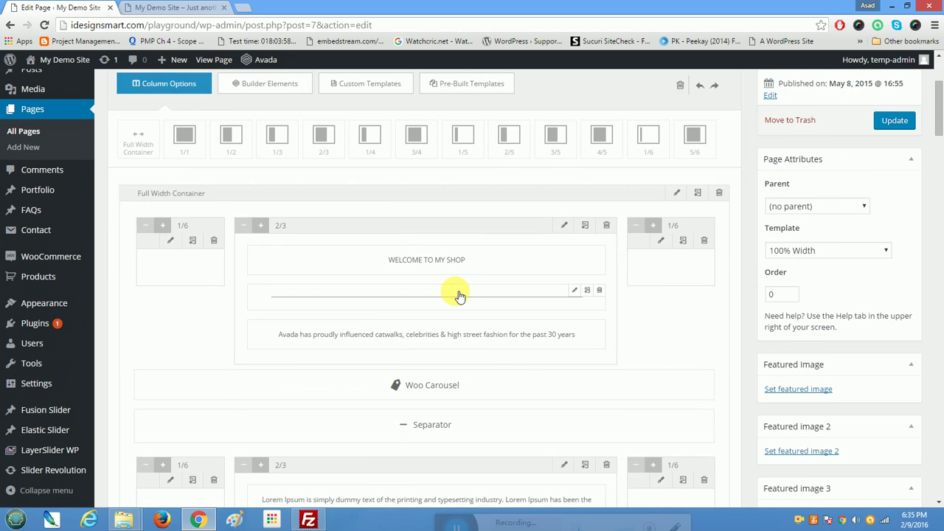
click(168, 7)
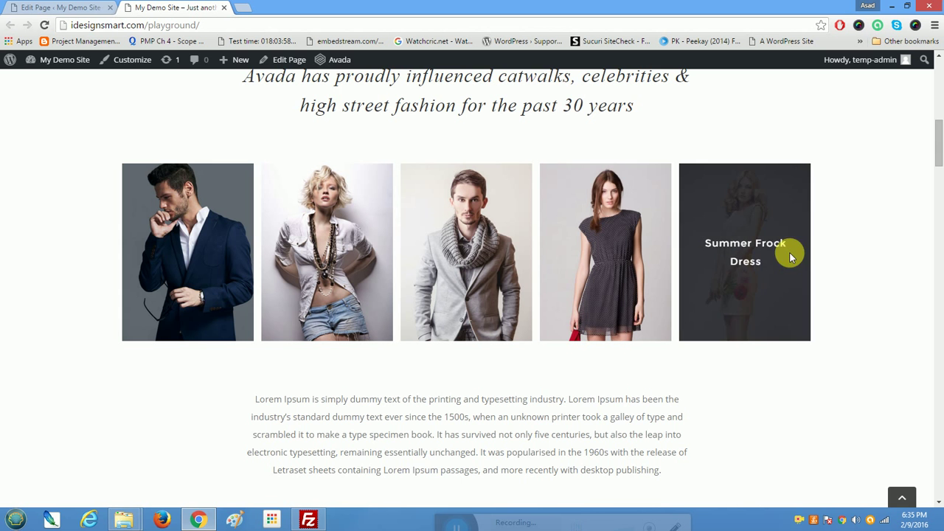
mouse_move(939, 113)
mouse_down()
mouse_move(938, 73)
mouse_move(940, 139)
mouse_move(940, 127)
mouse_up()
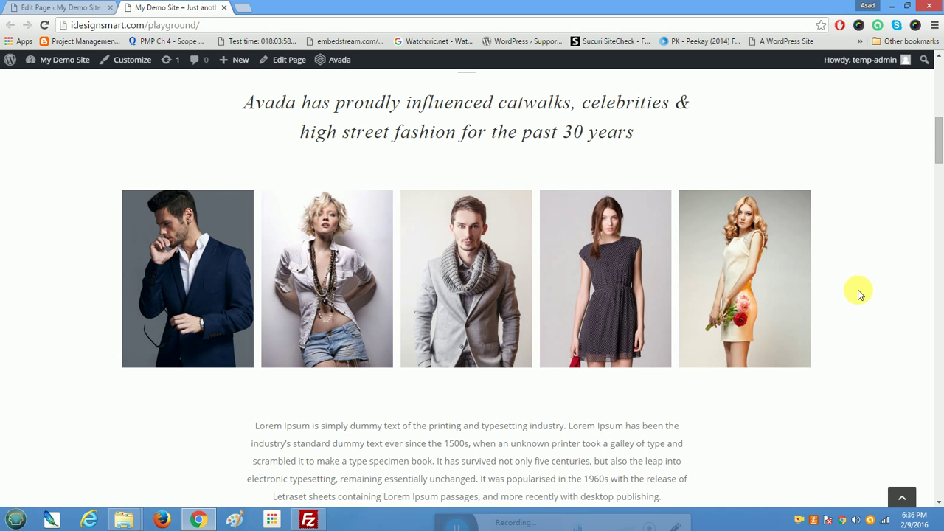
scroll(680, 380, down, 2)
scroll(679, 389, down, 2)
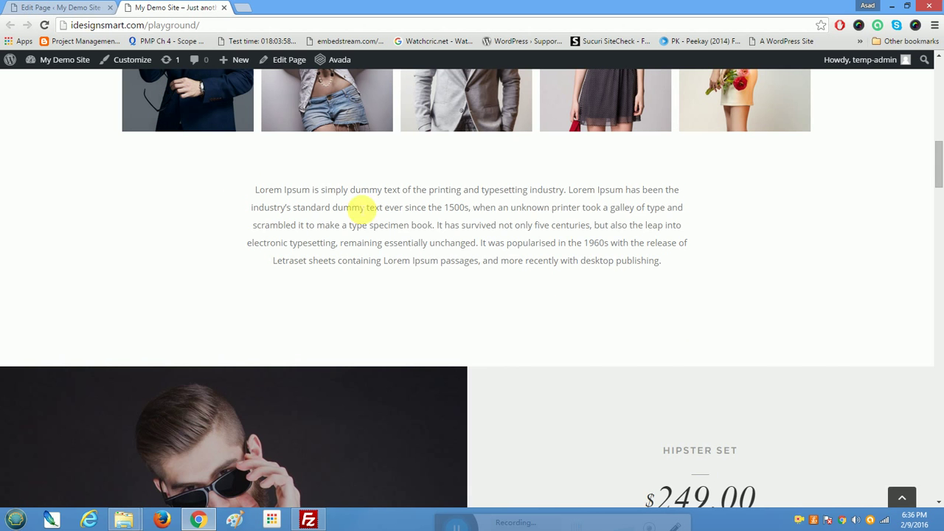
Step: Review the centred Lorem Ipsum paragraph and the Hipster Set section below the product carousel on the live home page
drag(250, 190, 609, 243)
click(701, 291)
scroll(702, 296, down, 4)
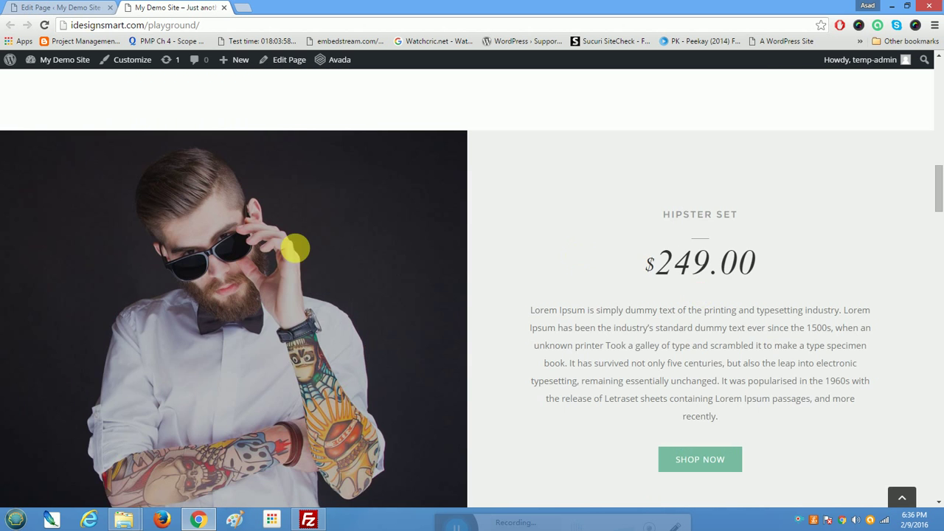
click(44, 8)
click(195, 6)
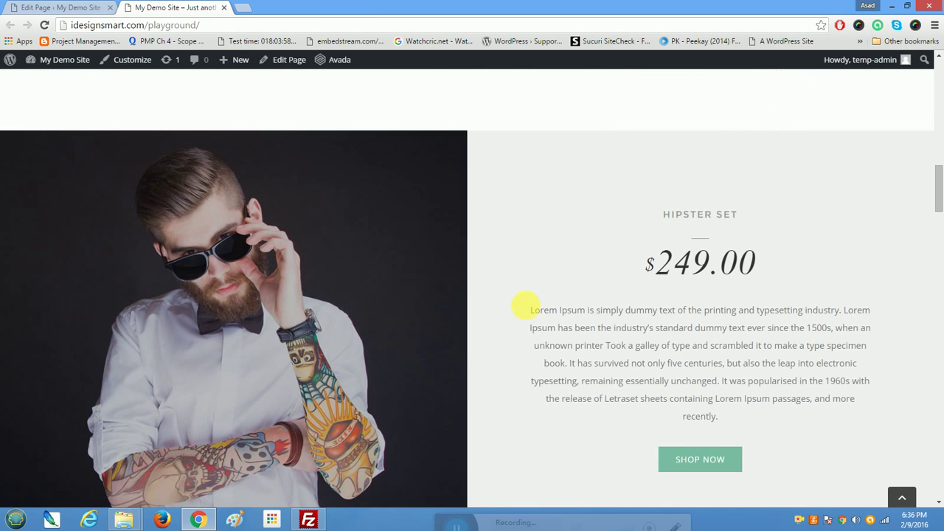
scroll(657, 358, up, 4)
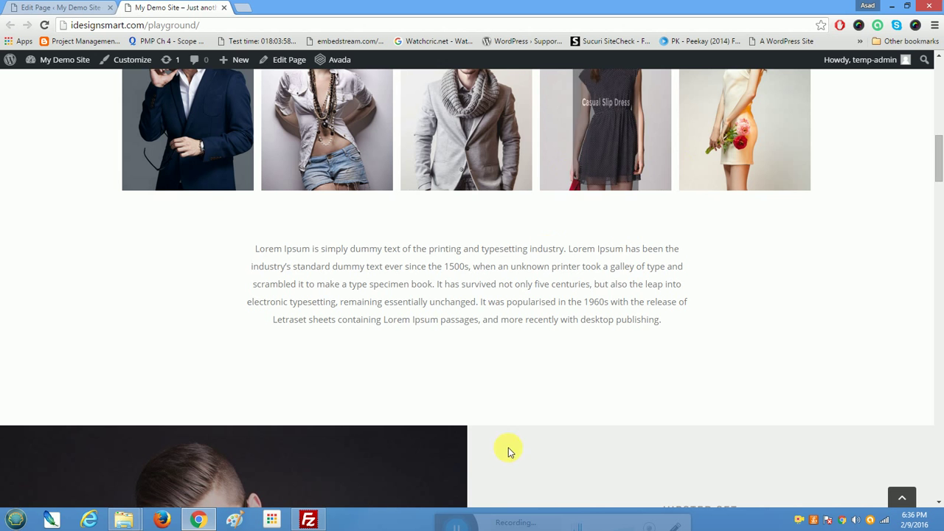
Step: In the Home page editor, examine the separator and text below the Woo Carousel and the elements of the Hipster Set container
click(45, 7)
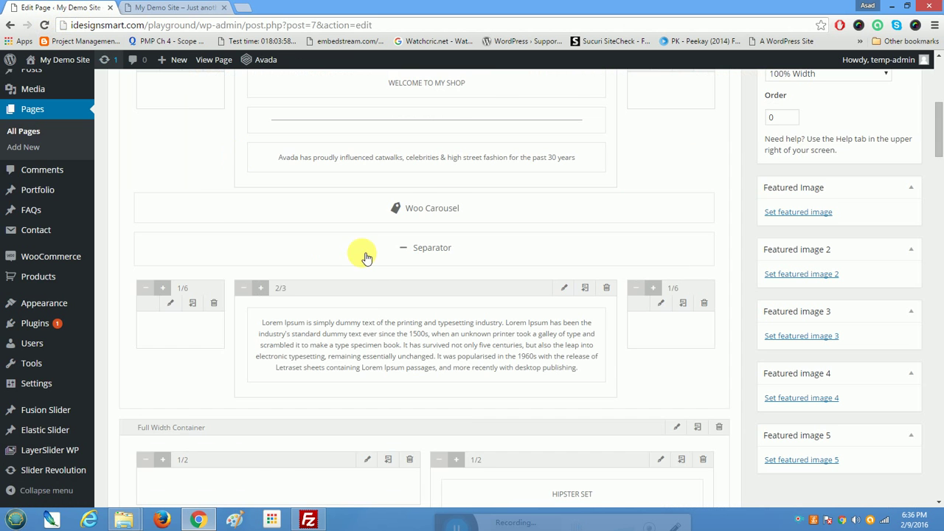
scroll(428, 324, up, 2)
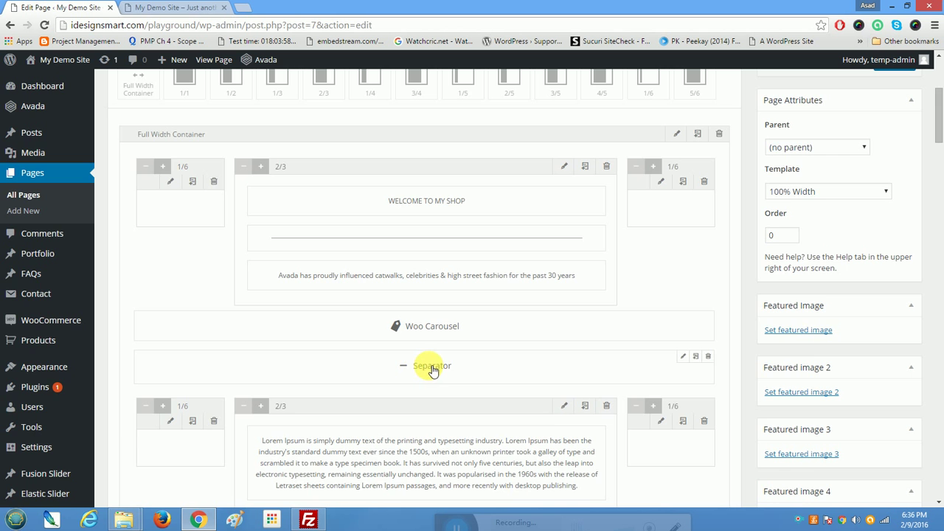
scroll(431, 365, down, 2)
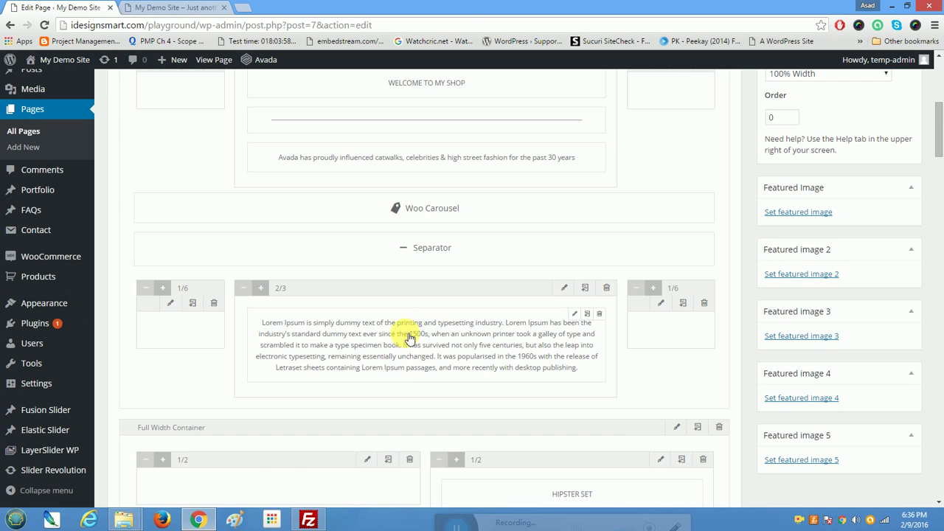
scroll(409, 337, up, 3)
scroll(409, 337, down, 4)
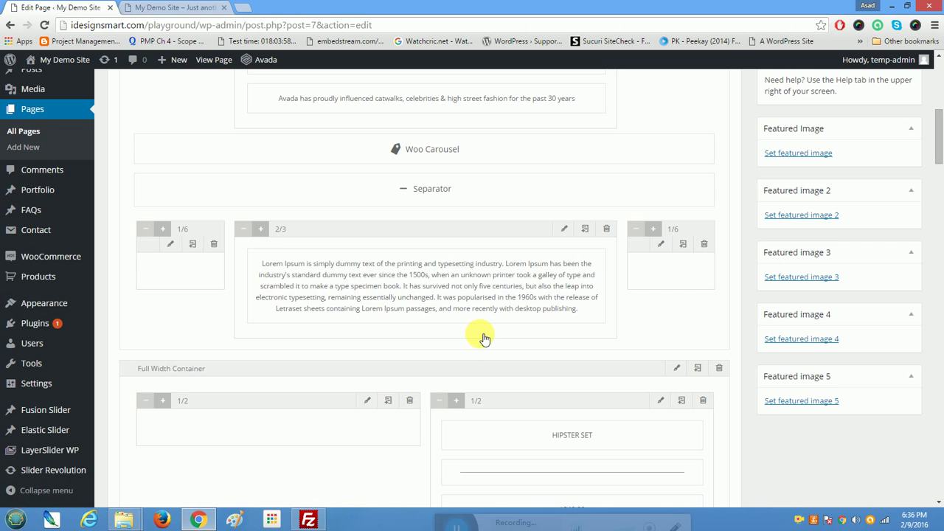
scroll(484, 338, down, 4)
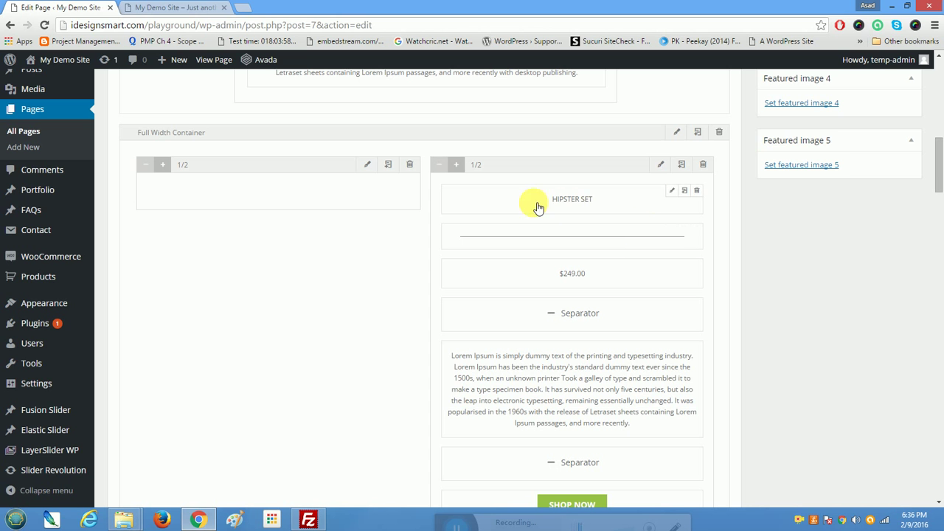
Step: Check the Hipster Set heading, price and description on the live page against the container in the editor
click(186, 6)
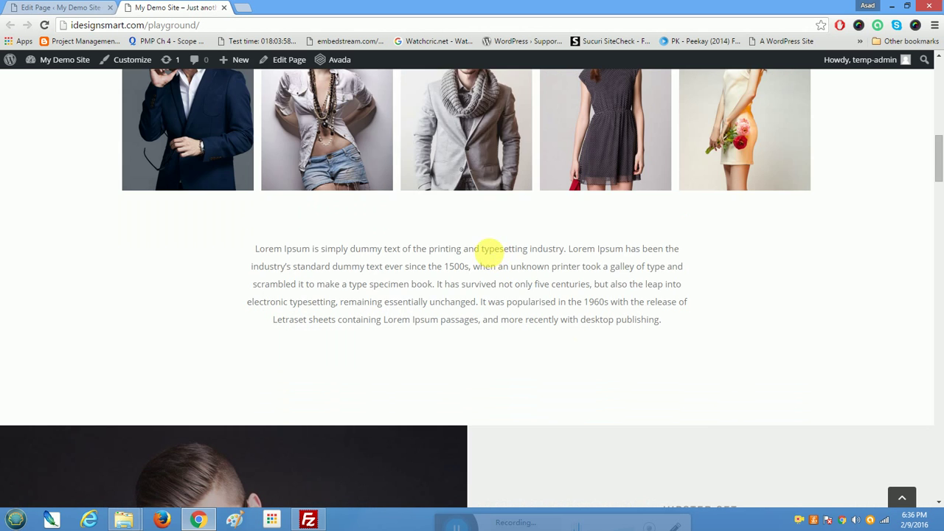
scroll(491, 251, down, 3)
drag(741, 284, 800, 443)
click(48, 6)
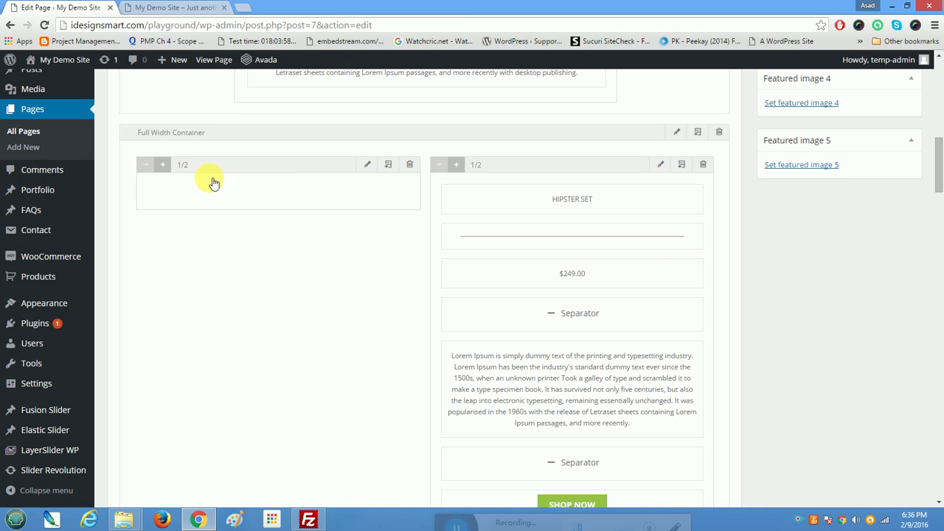
Step: Inspect the background image setting of the empty 1/2 column beside Hipster Set and close its settings without saving
click(373, 166)
scroll(472, 257, down, 3)
drag(227, 311, 571, 342)
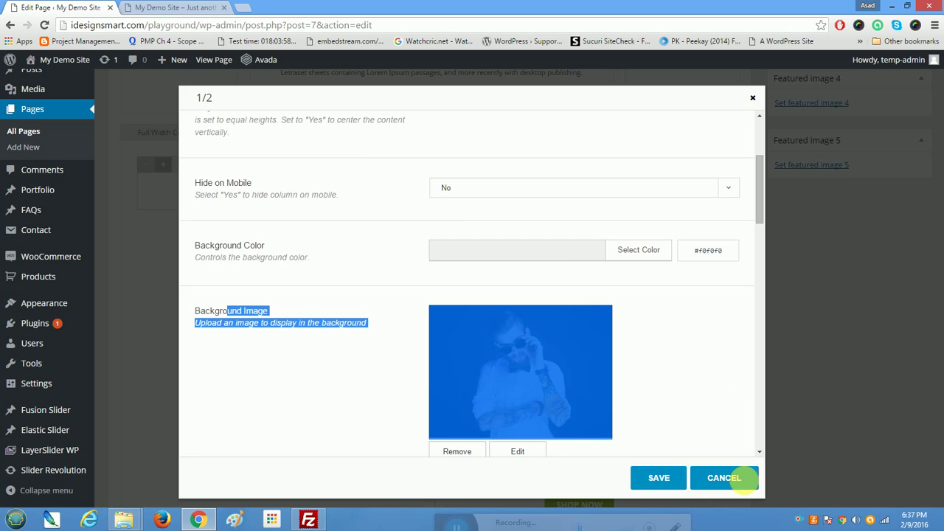
click(725, 477)
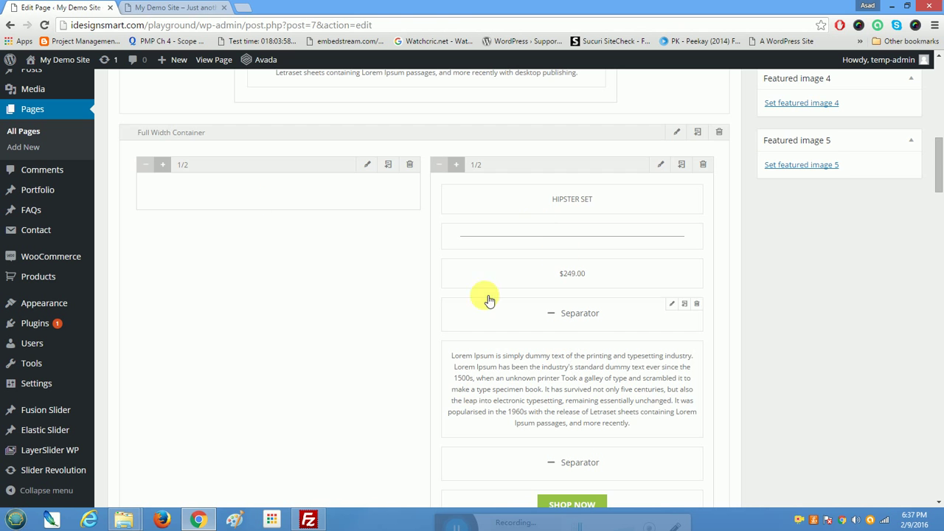
Step: Look through the Elegance Set container and inspect the Button URL of the View Our Latest News button, leaving its settings unsaved
scroll(451, 372, down, 3)
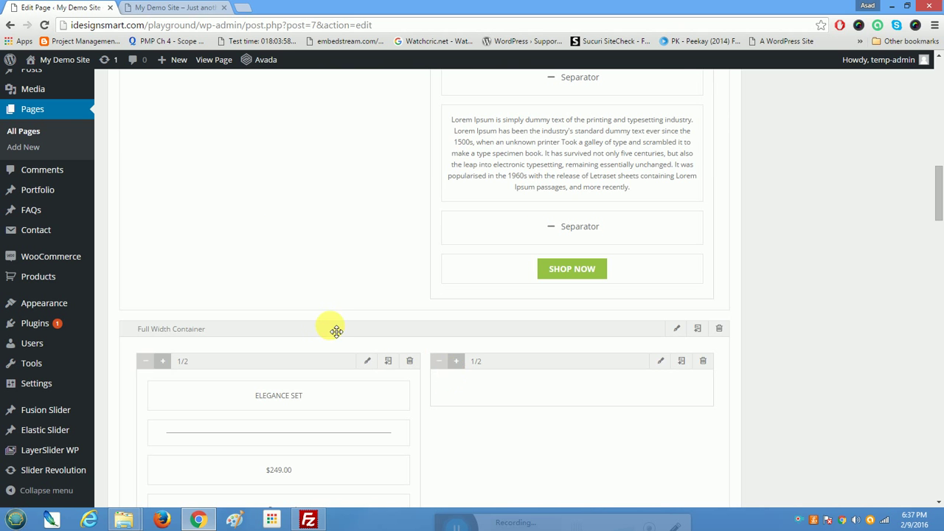
scroll(334, 332, down, 3)
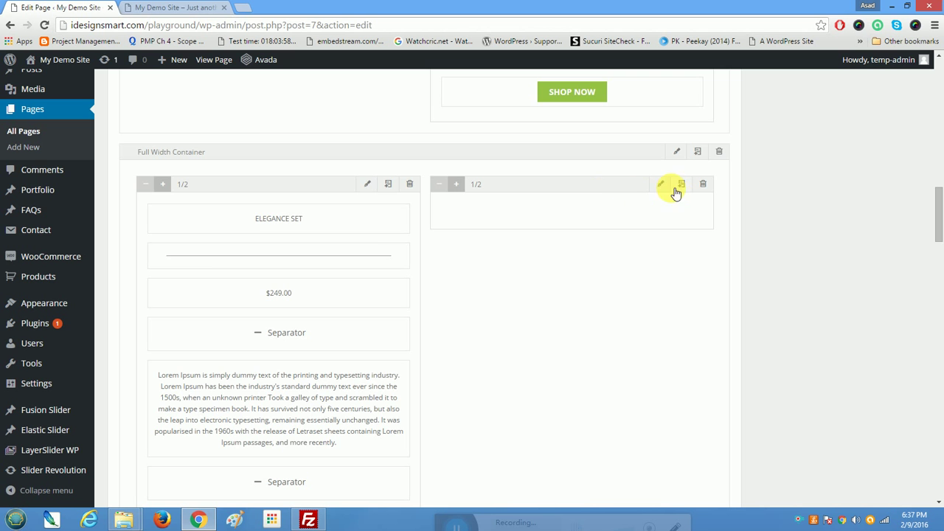
scroll(548, 281, down, 3)
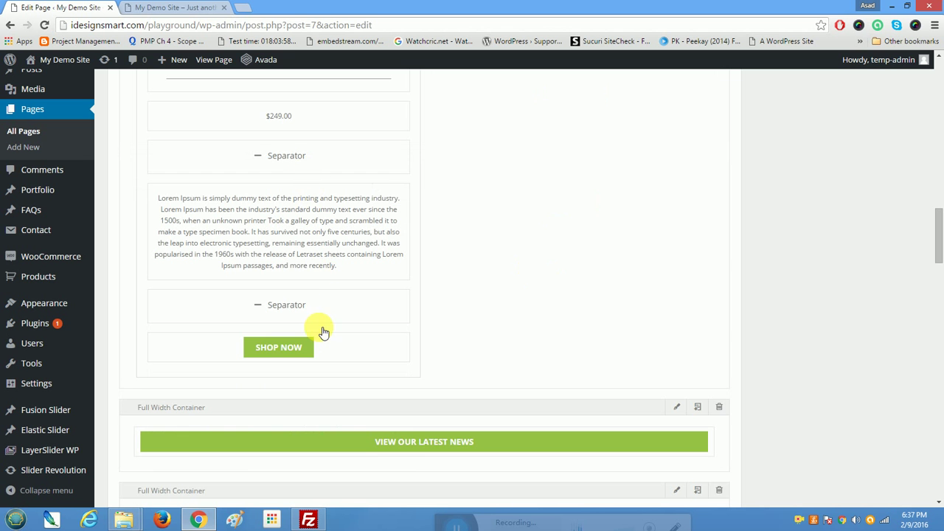
scroll(371, 426, down, 3)
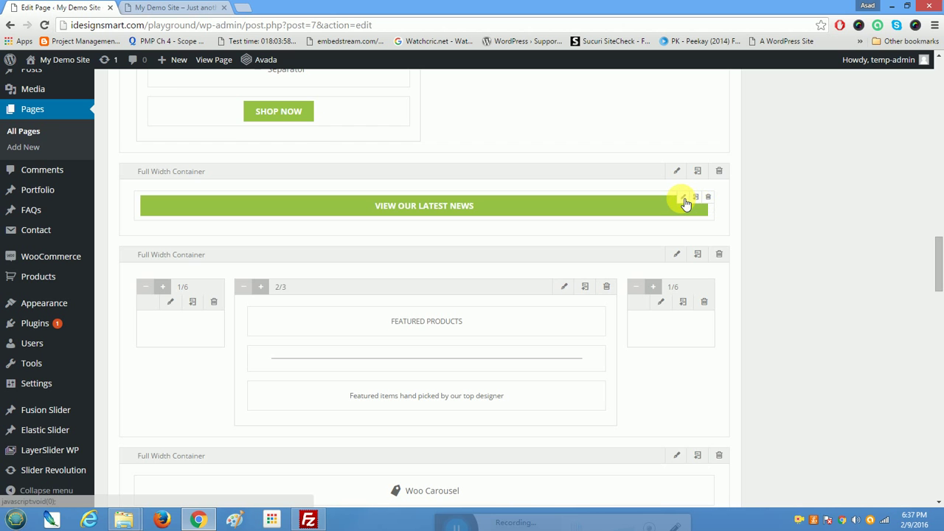
click(684, 198)
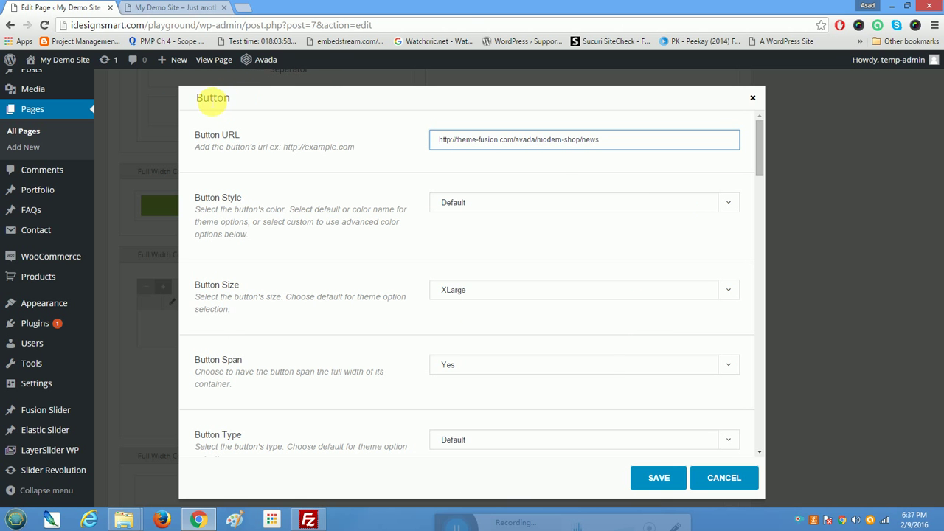
drag(609, 140, 392, 140)
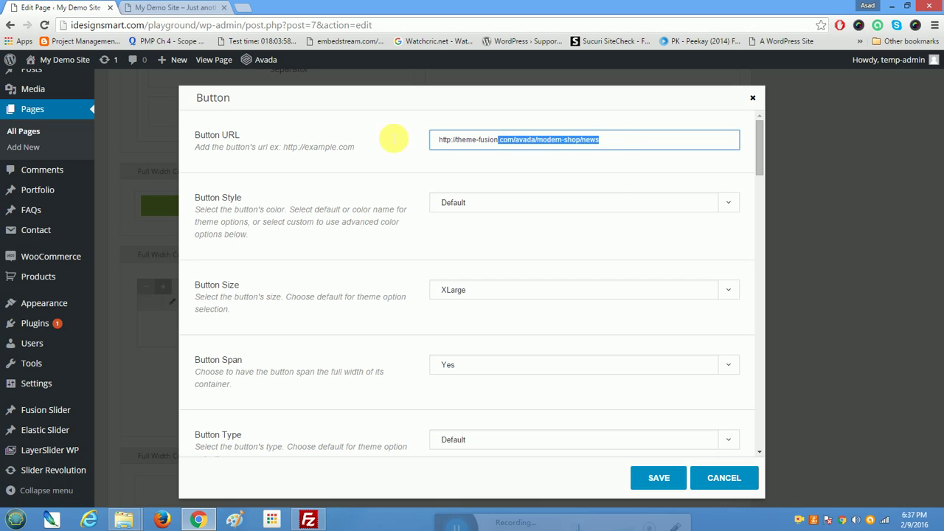
click(723, 477)
Step: View the View Our Latest News button and the Featured Products carousel on the live home page
click(179, 7)
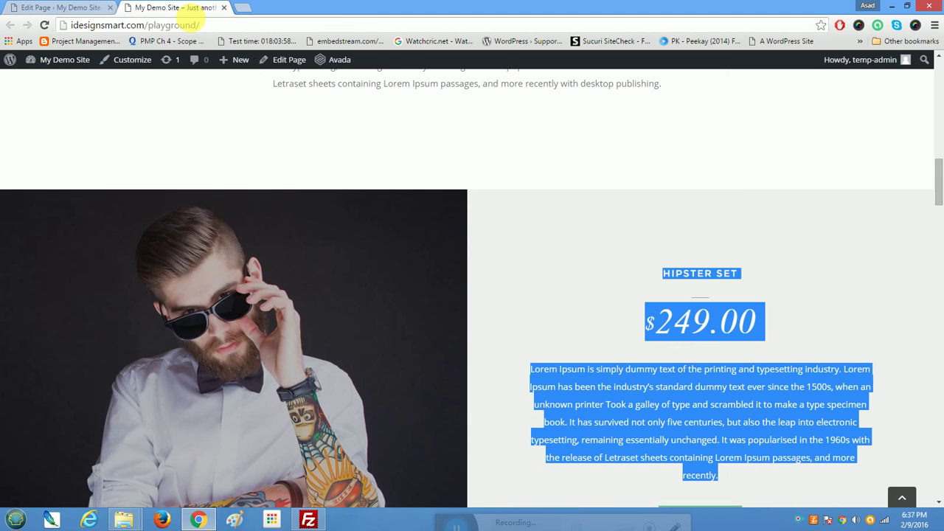
scroll(394, 354, down, 6)
scroll(393, 354, down, 3)
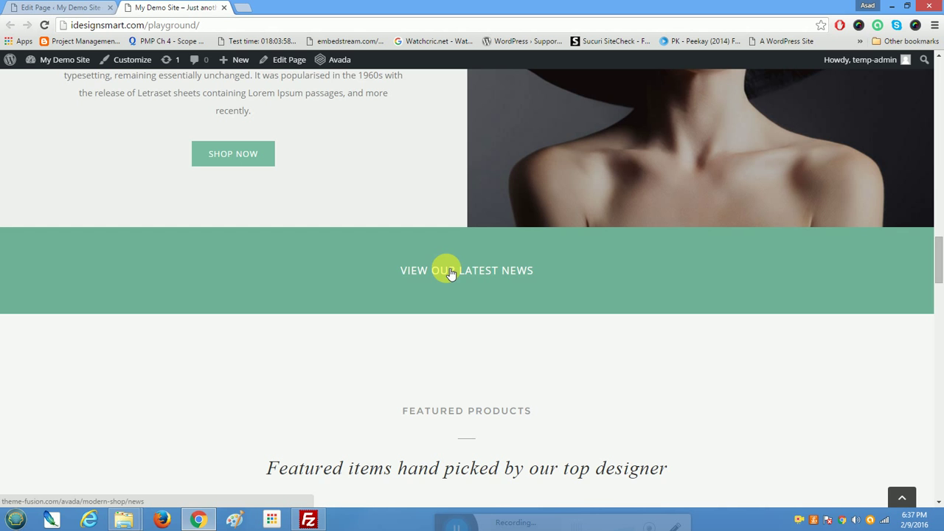
scroll(481, 385, down, 3)
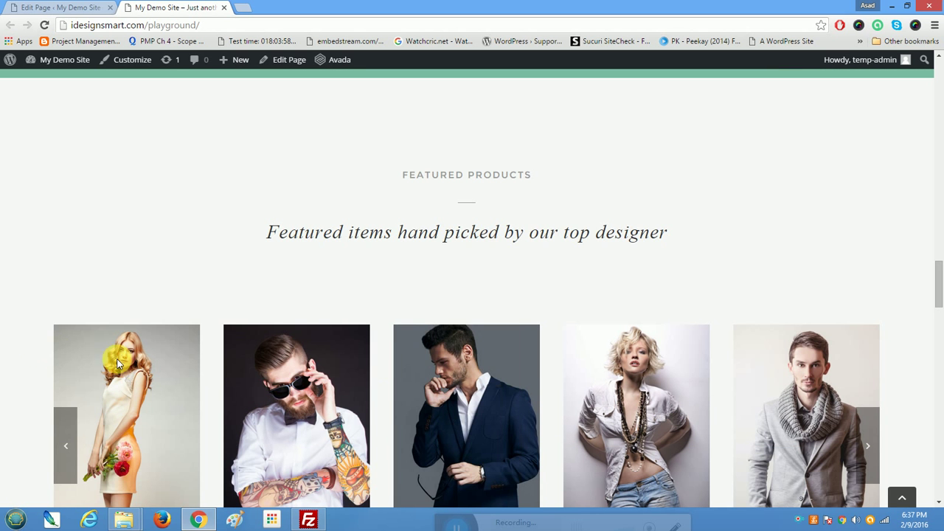
Step: Compare the Featured Products carousel and the three fashion category columns on the live page with their containers in the page editor
scroll(868, 426, down, 2)
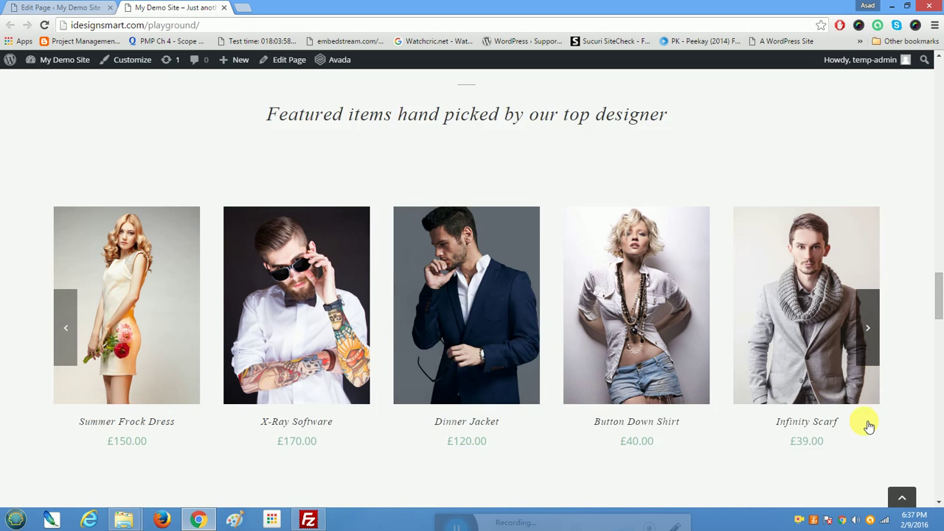
scroll(869, 426, down, 6)
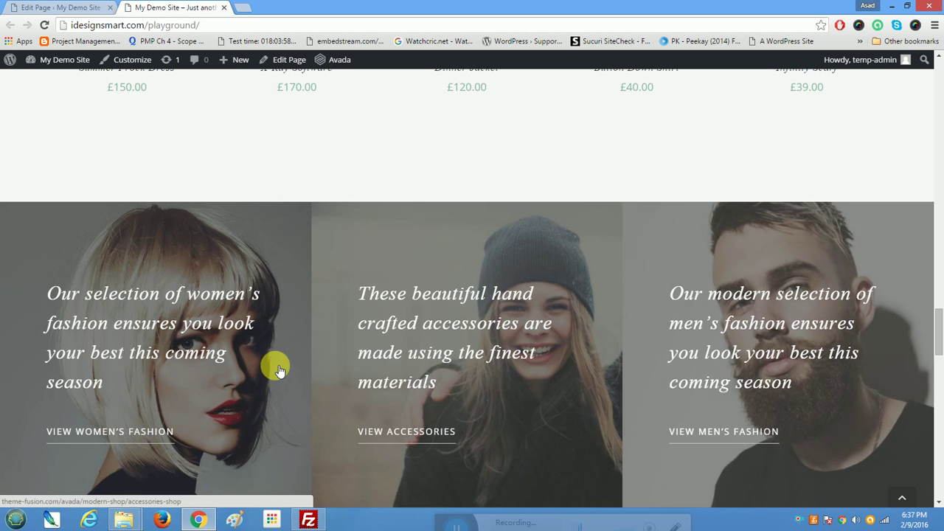
scroll(347, 326, up, 2)
scroll(347, 326, down, 3)
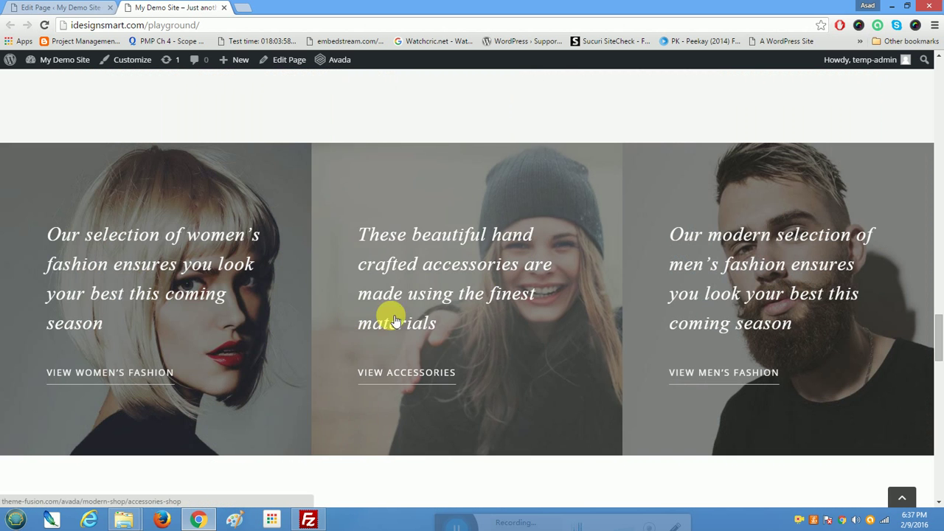
click(44, 8)
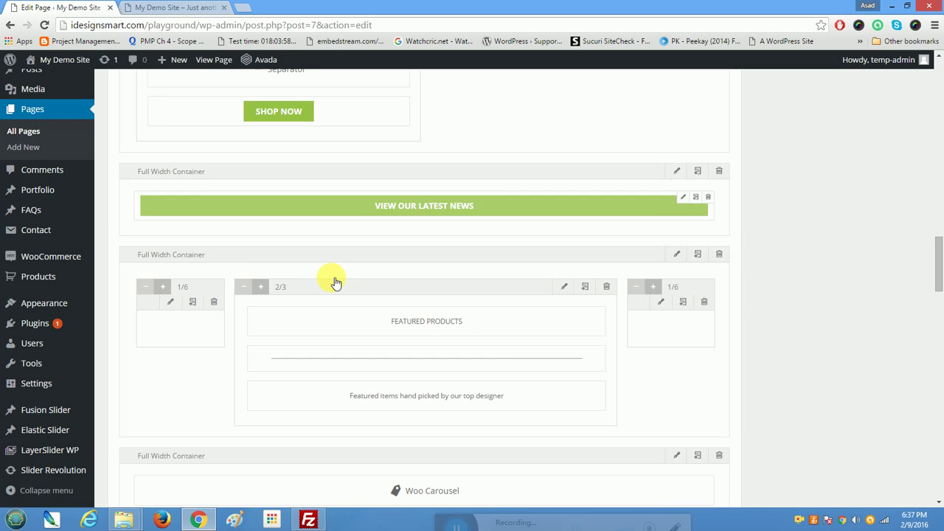
scroll(336, 283, down, 3)
scroll(336, 283, down, 3)
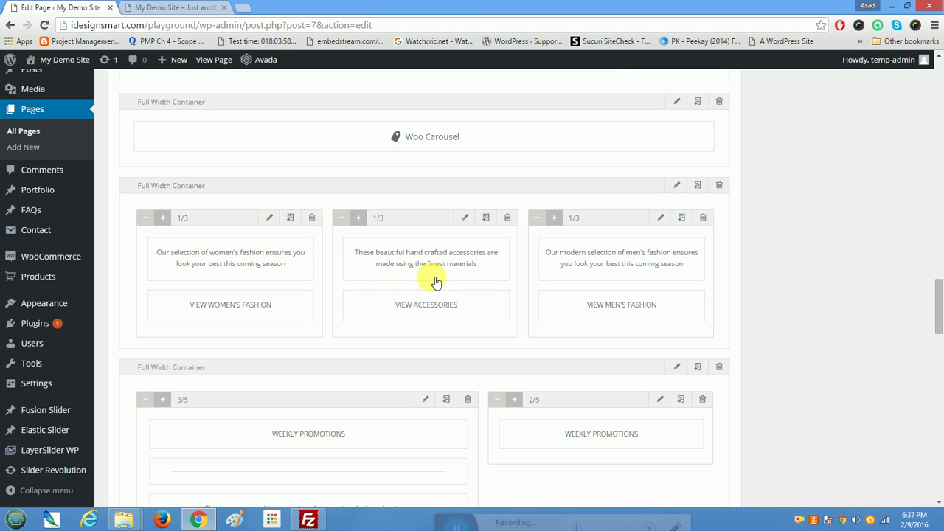
click(184, 7)
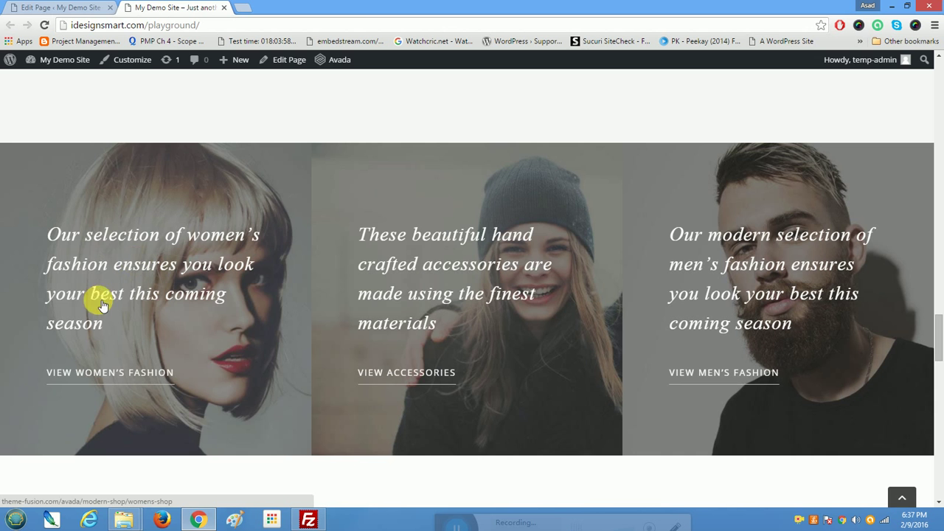
key(ctrl+shift+Tab)
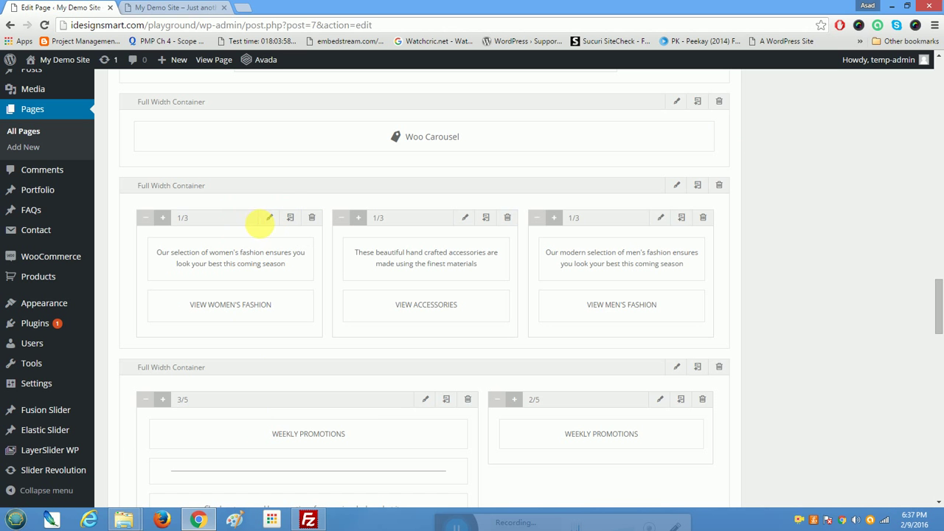
Step: Review the women's fashion 1/3 column's settings, including padding, margins, animation and CSS options, and close them without saving
click(270, 218)
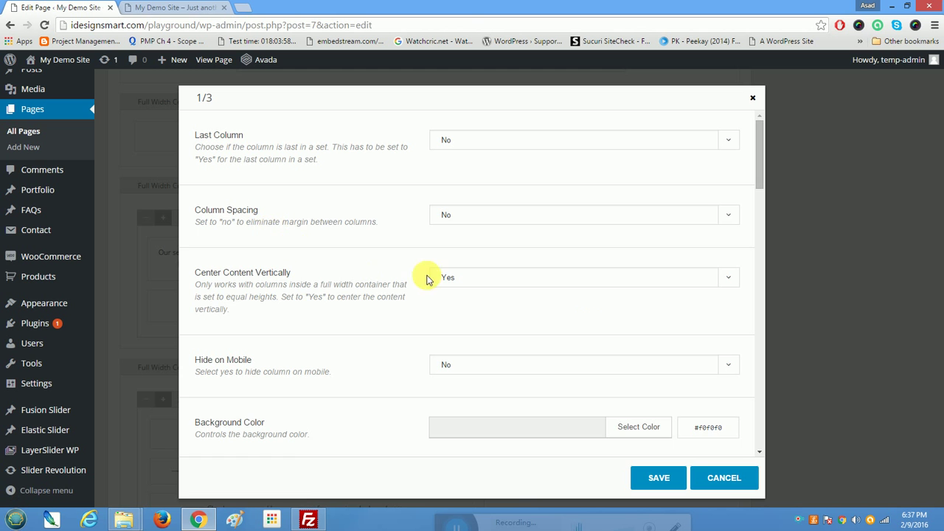
drag(762, 181, 780, 278)
drag(762, 205, 762, 140)
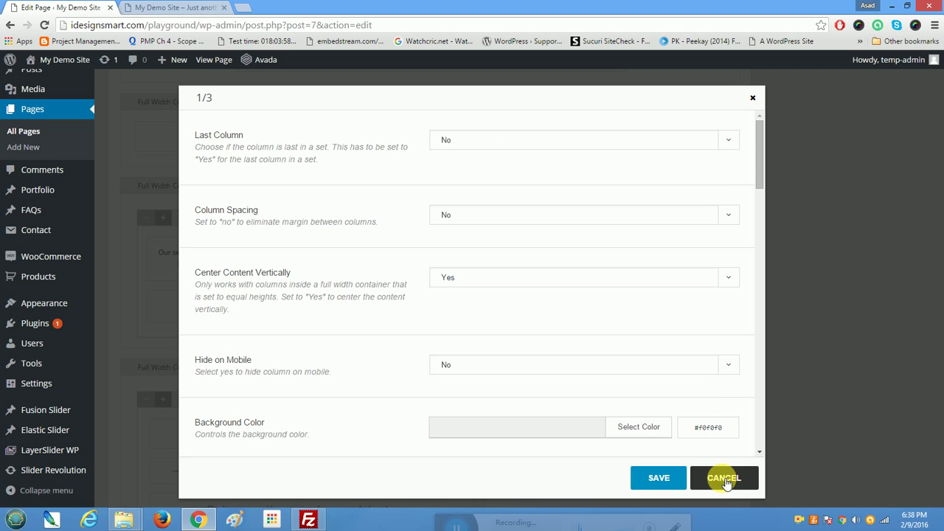
drag(761, 199, 775, 370)
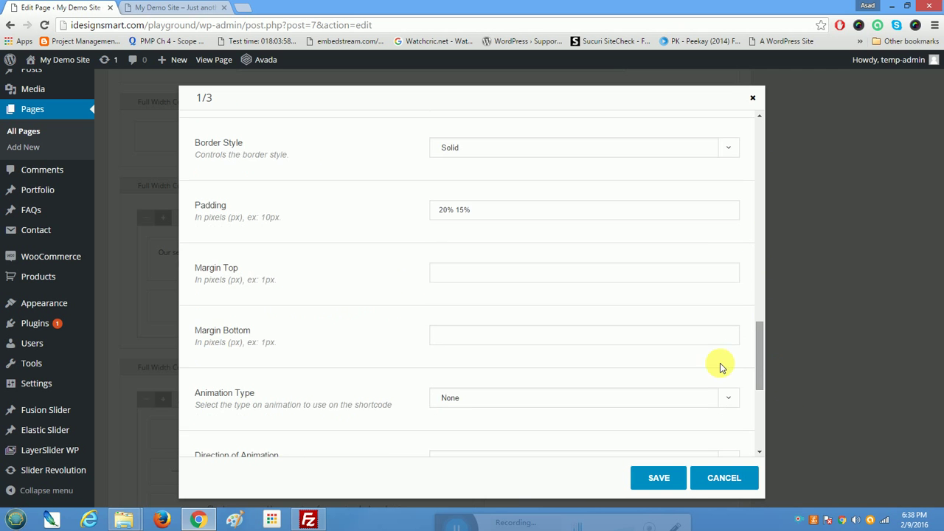
click(472, 210)
drag(472, 211, 438, 218)
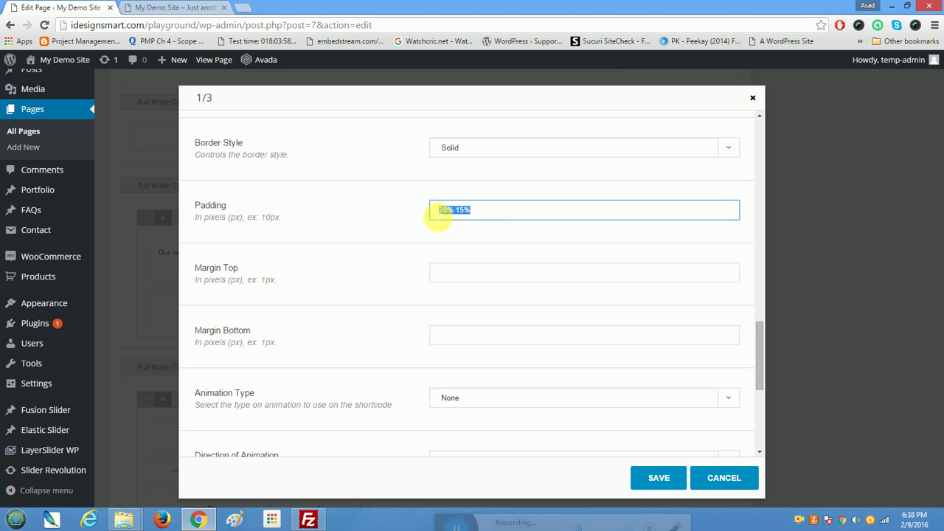
scroll(520, 404, down, 2)
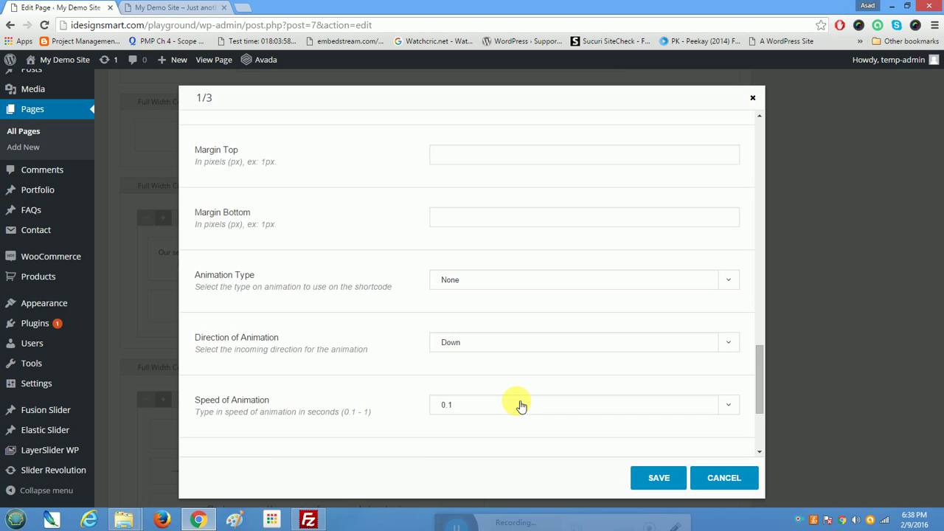
scroll(520, 405, down, 3)
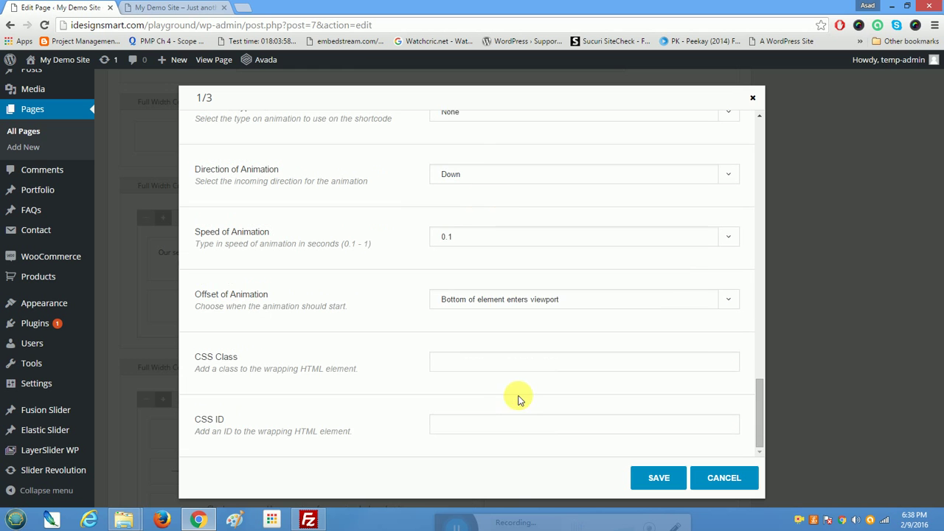
click(712, 479)
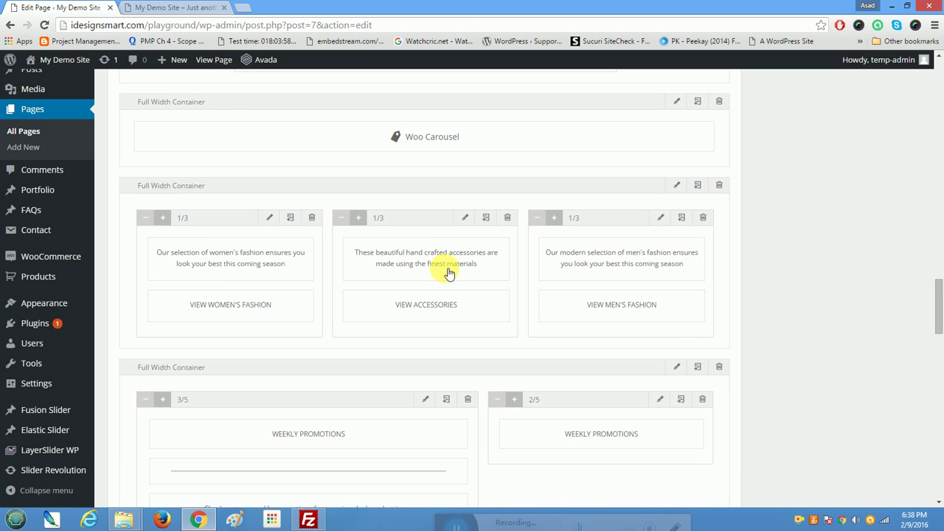
Step: Look through the remaining page editor containers, from Weekly Promotions to the countdown, Google Map and opening times
scroll(441, 397, down, 2)
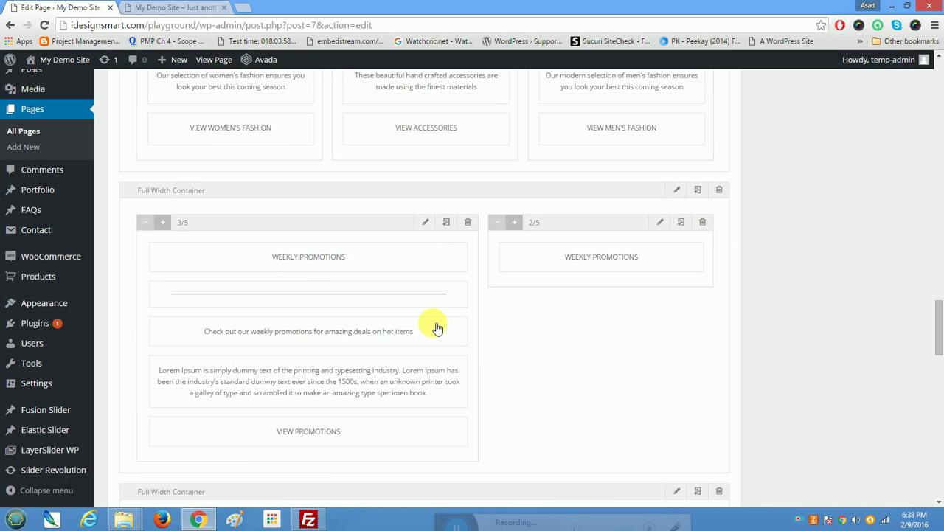
scroll(435, 324, down, 5)
scroll(459, 359, down, 3)
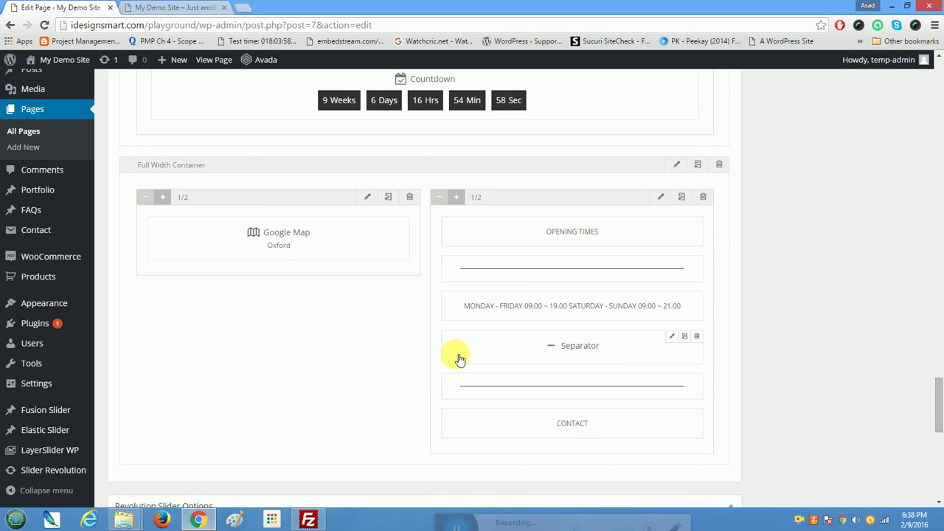
scroll(457, 359, down, 4)
Step: Examine the Weekly Promotions section and The Glamour Collection Sale countdown banner on the live page
click(167, 6)
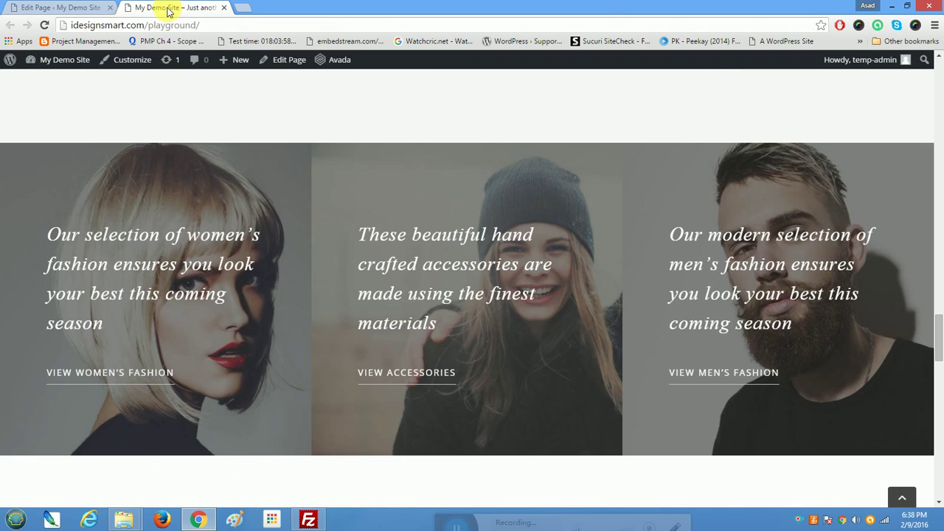
scroll(389, 347, down, 5)
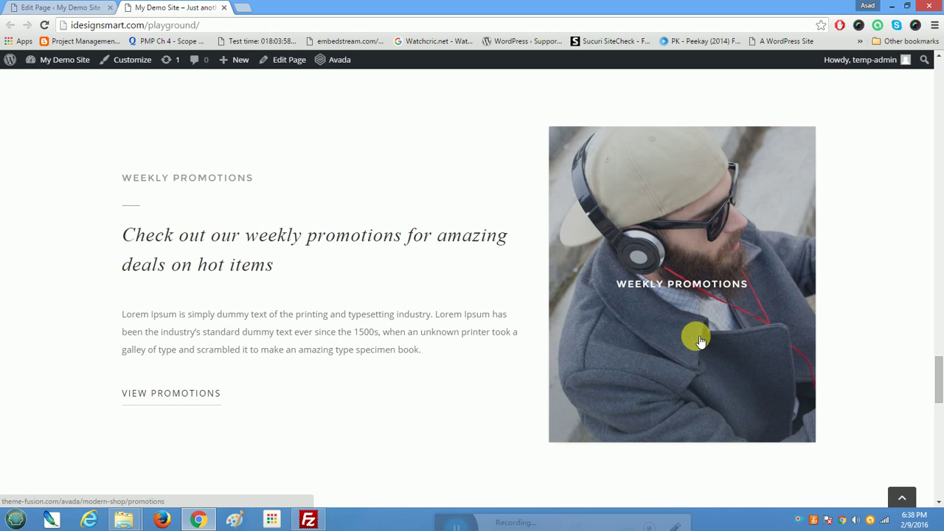
scroll(594, 413, down, 4)
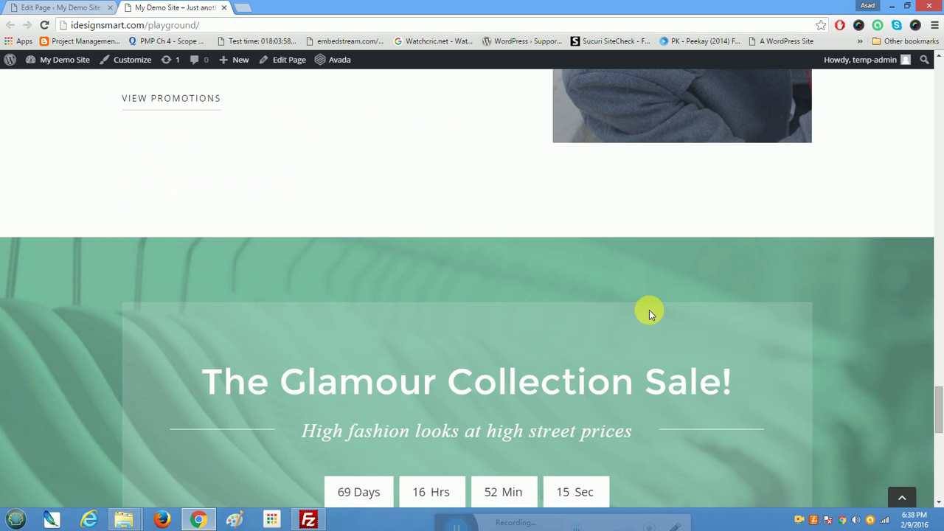
scroll(669, 403, down, 5)
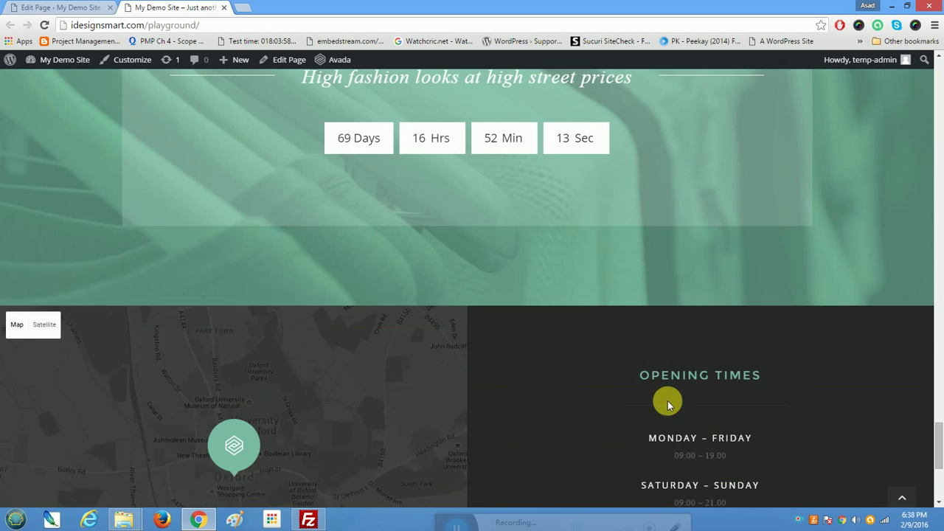
scroll(667, 402, up, 3)
scroll(667, 400, up, 1)
scroll(667, 400, down, 4)
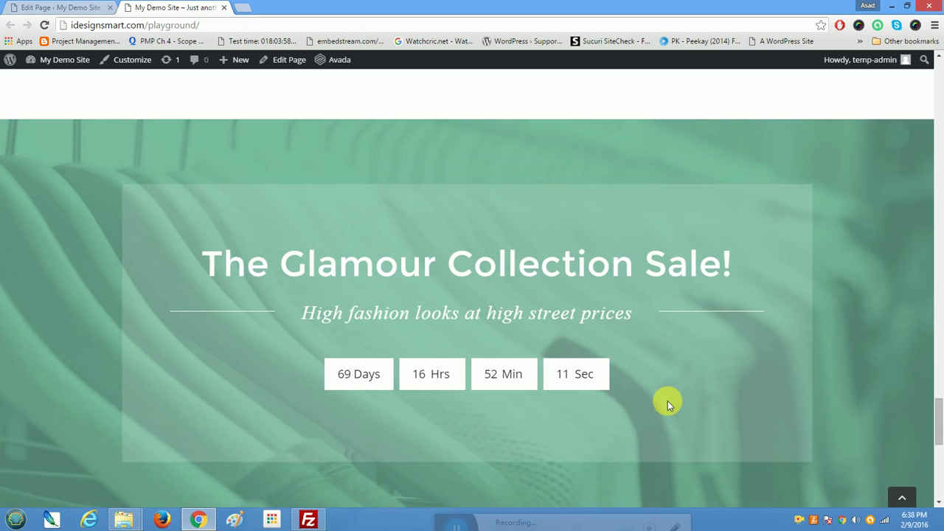
scroll(667, 400, down, 1)
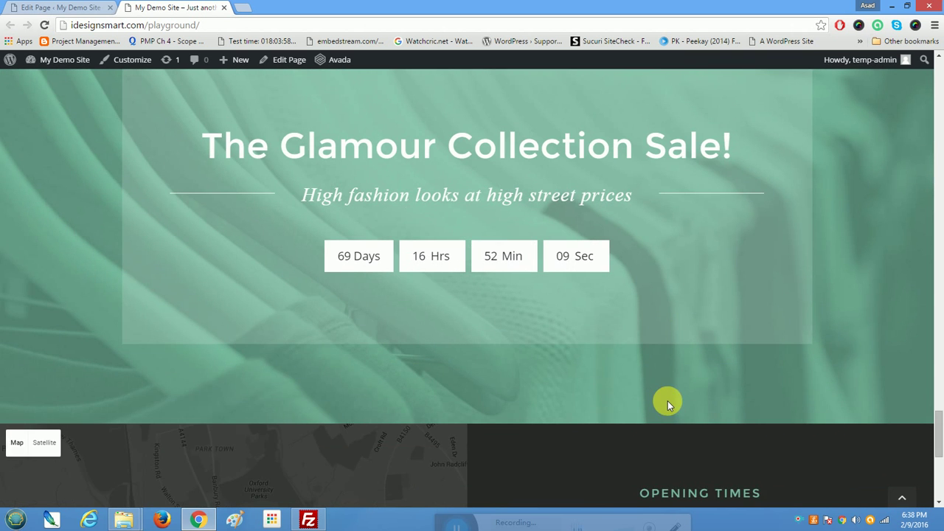
scroll(639, 391, up, 2)
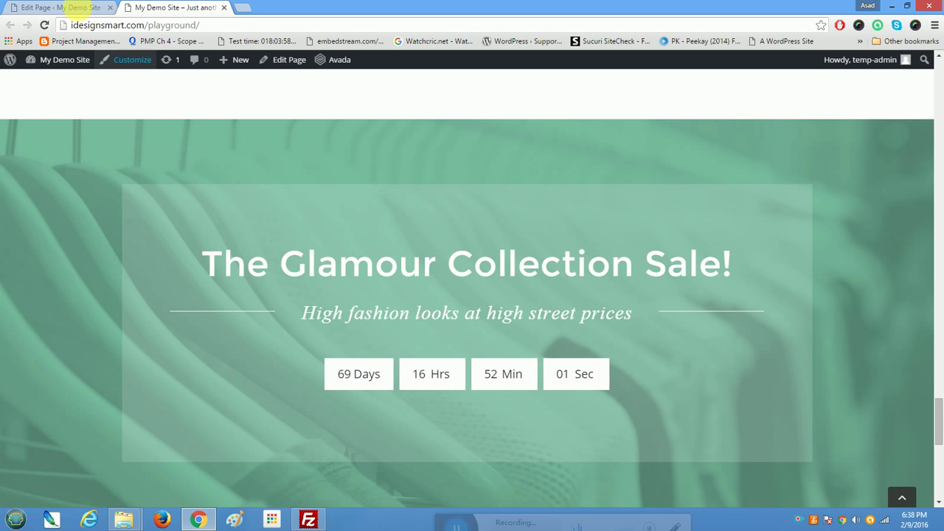
Step: Find the Countdown element in the page editor and compare it with the sale banner on the live page
click(59, 8)
scroll(391, 318, up, 10)
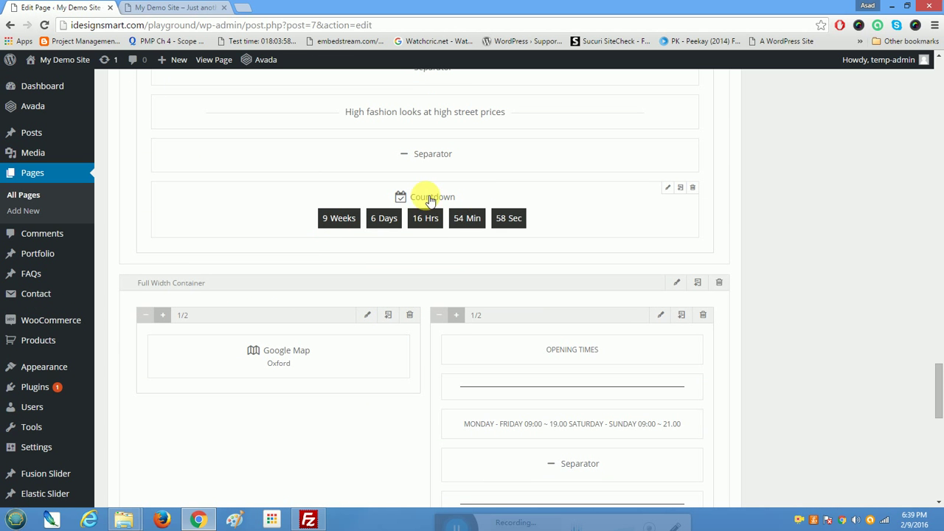
click(173, 7)
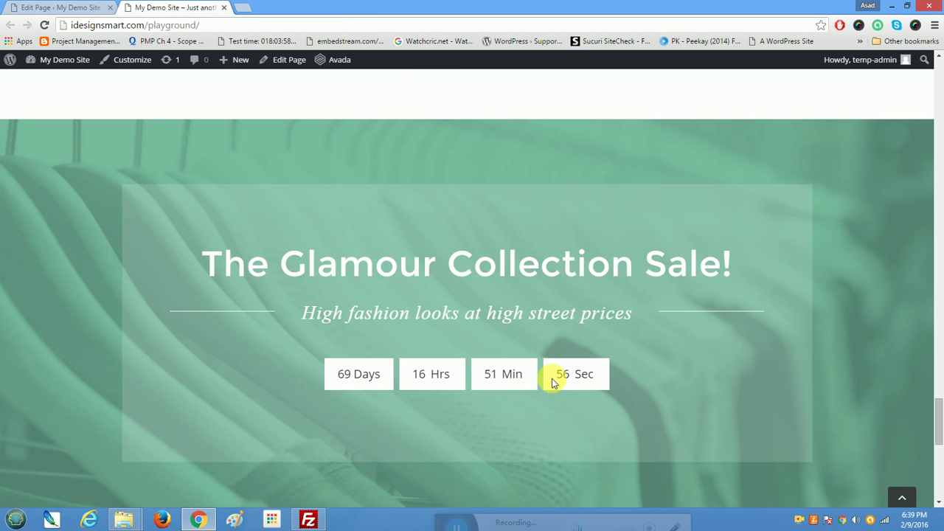
Step: Examine the map, opening times, contact link and footer at the end of the live page
scroll(604, 432, down, 6)
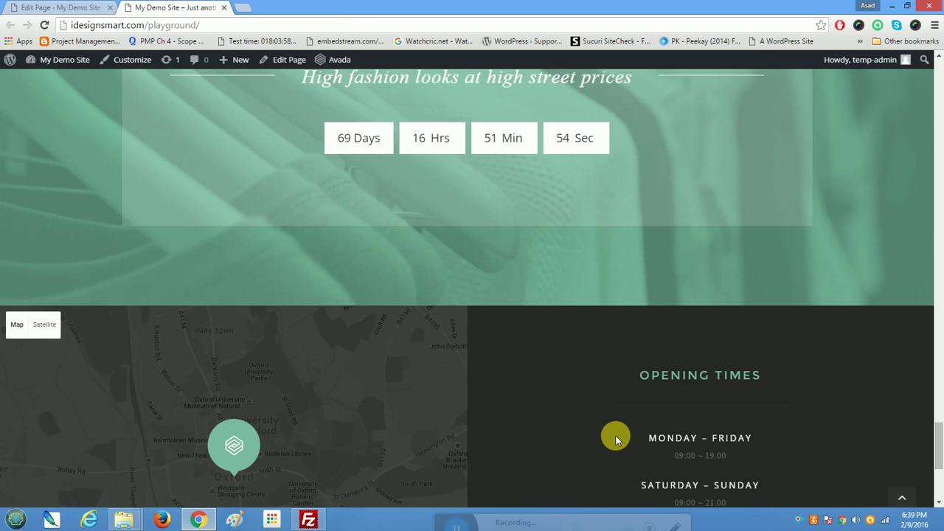
scroll(616, 438, up, 4)
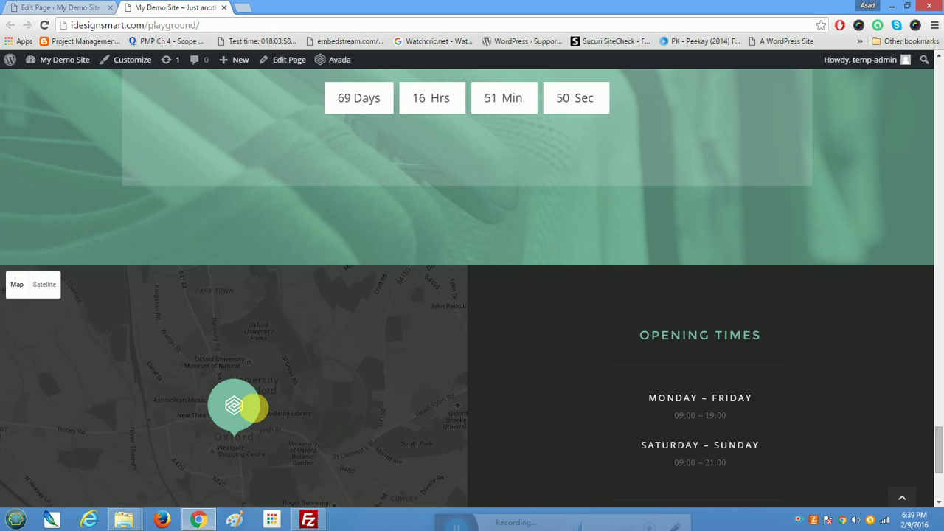
scroll(699, 354, down, 3)
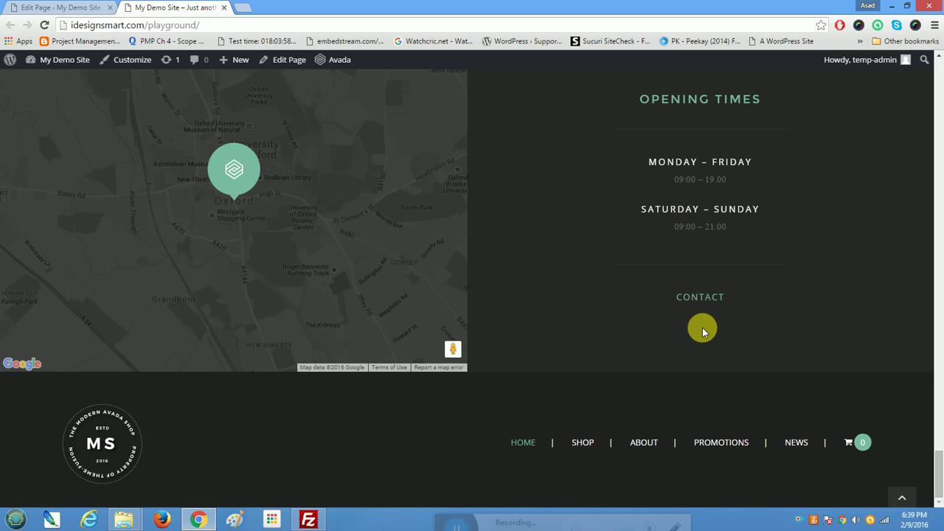
Step: Highlight the Lorem Ipsum paragraph below the five-image product gallery and return to the header of the live page
click(685, 420)
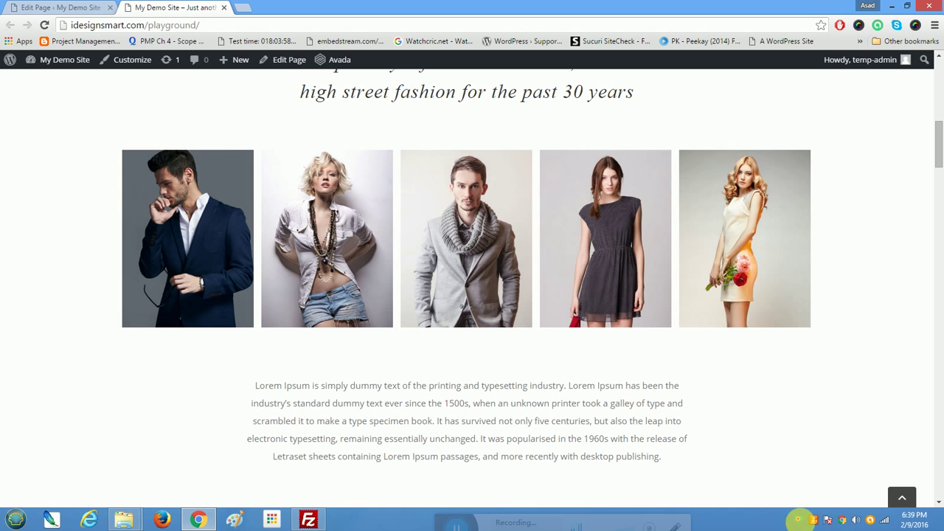
drag(671, 463, 263, 385)
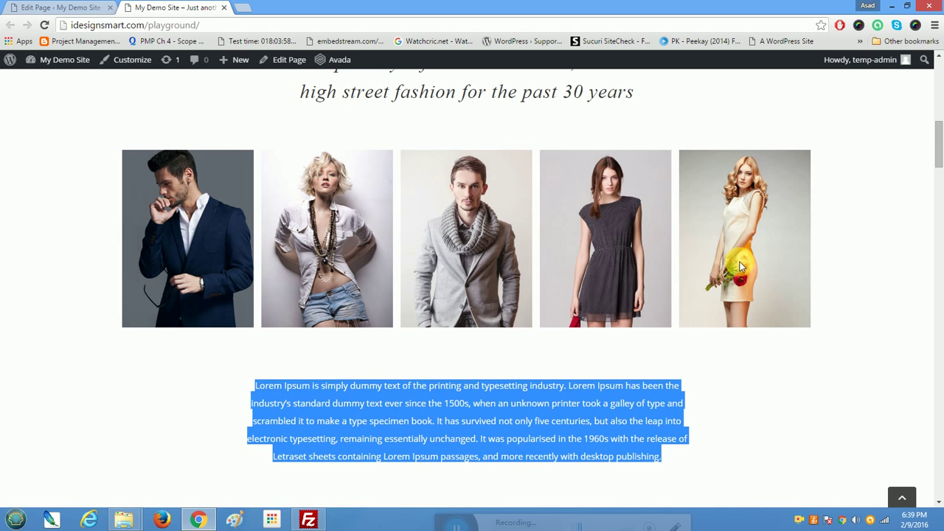
drag(939, 143, 939, 57)
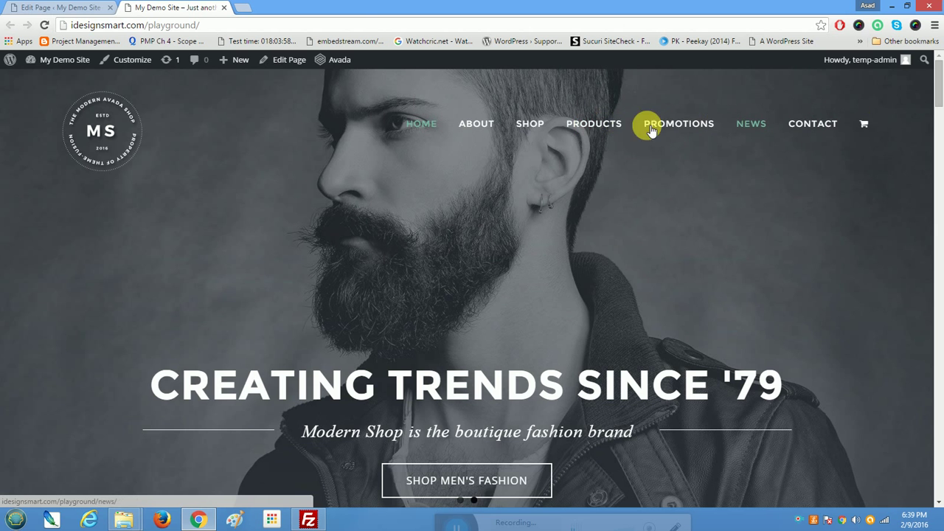
Step: Open the WordPress Menus management page and check the header navigation on the live site against it
click(37, 8)
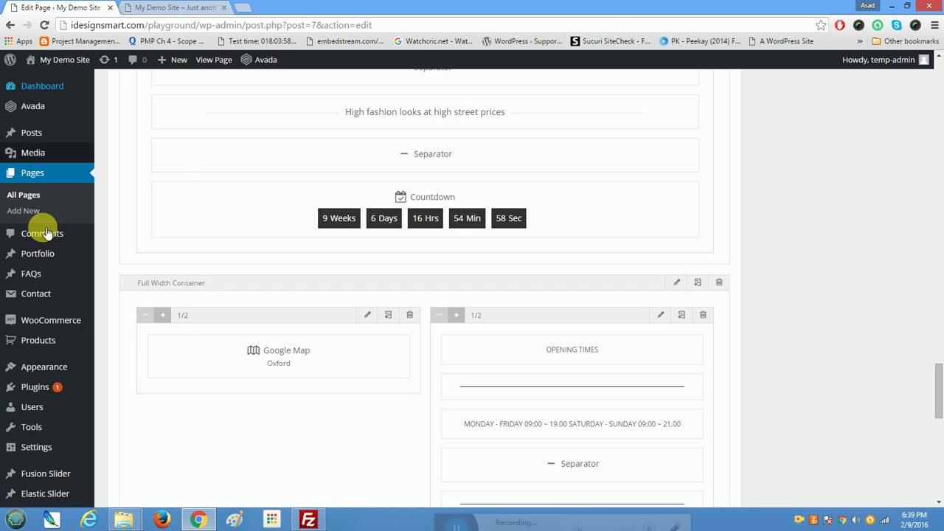
mouse_move(52, 377)
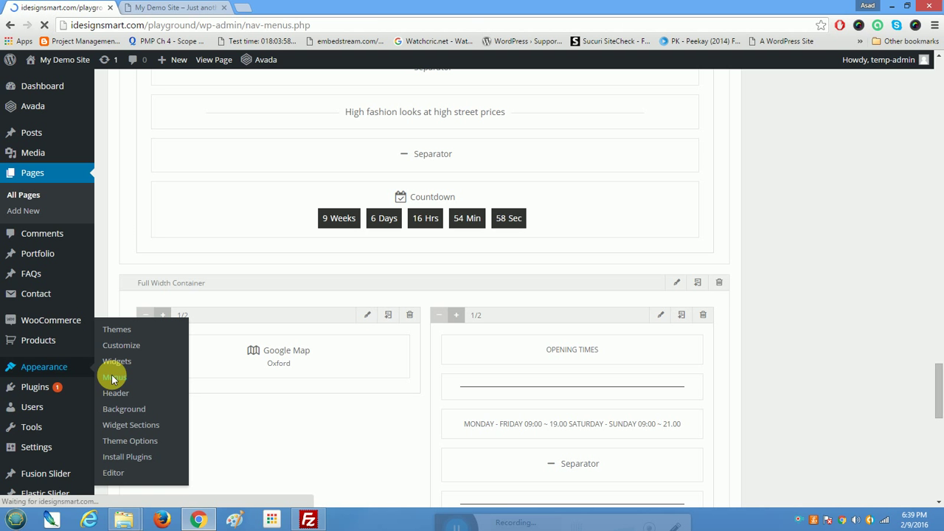
click(177, 7)
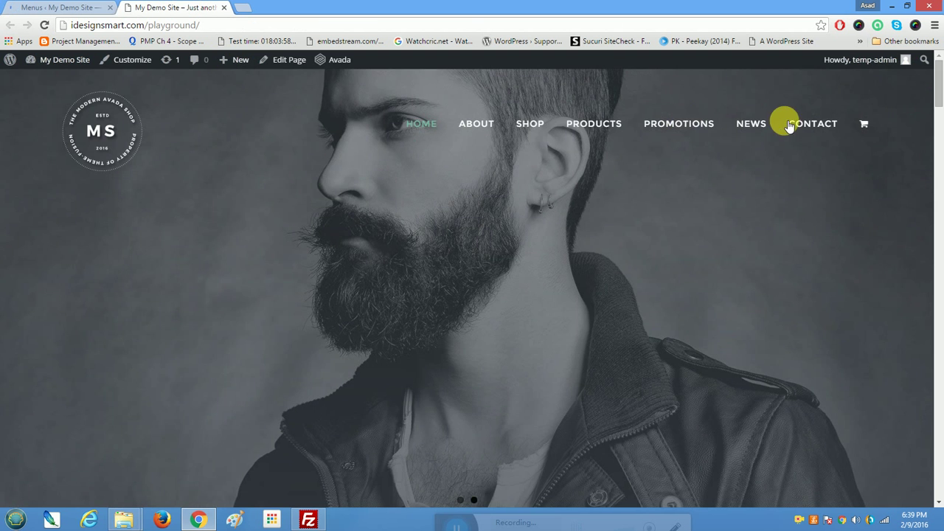
click(66, 7)
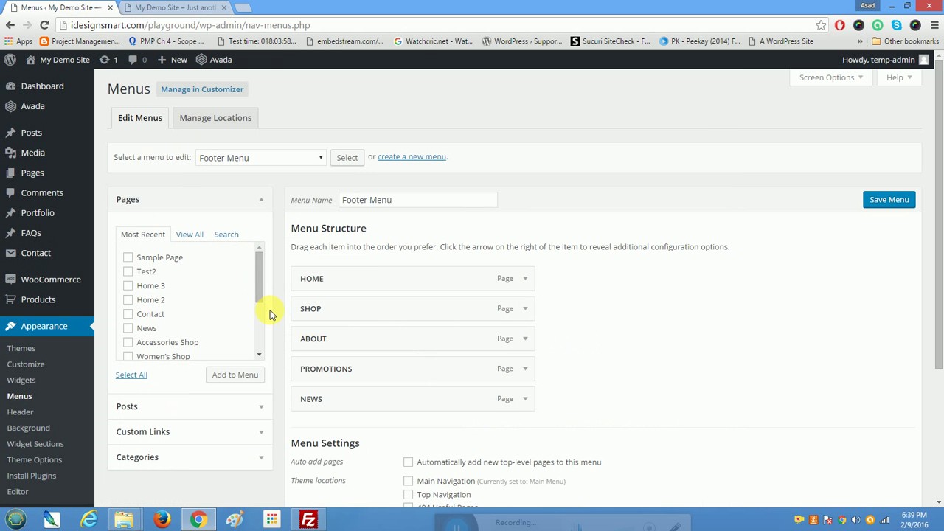
Step: Load the Main Menu (Main Navigation) for editing and review its structure of items and sub items
click(320, 164)
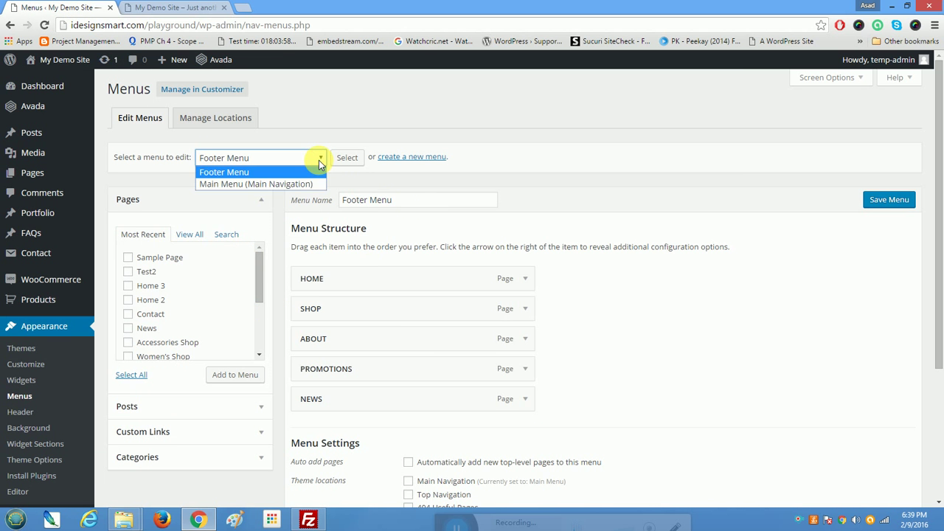
click(314, 184)
click(343, 157)
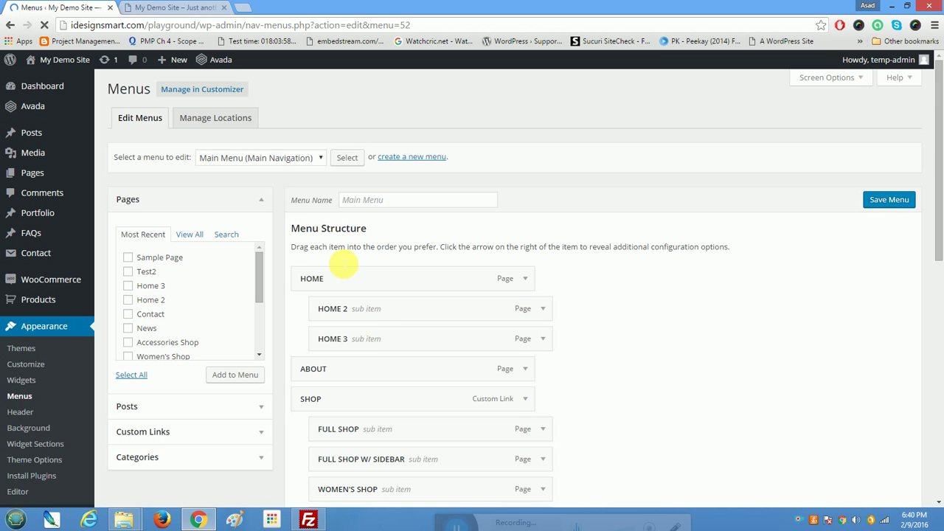
scroll(347, 266, down, 2)
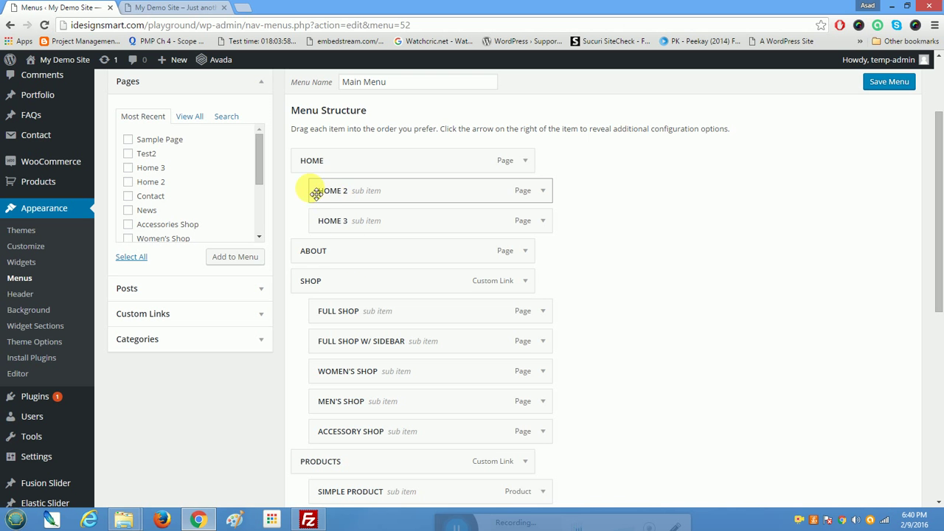
scroll(336, 273, down, 4)
scroll(339, 269, down, 3)
scroll(340, 268, up, 9)
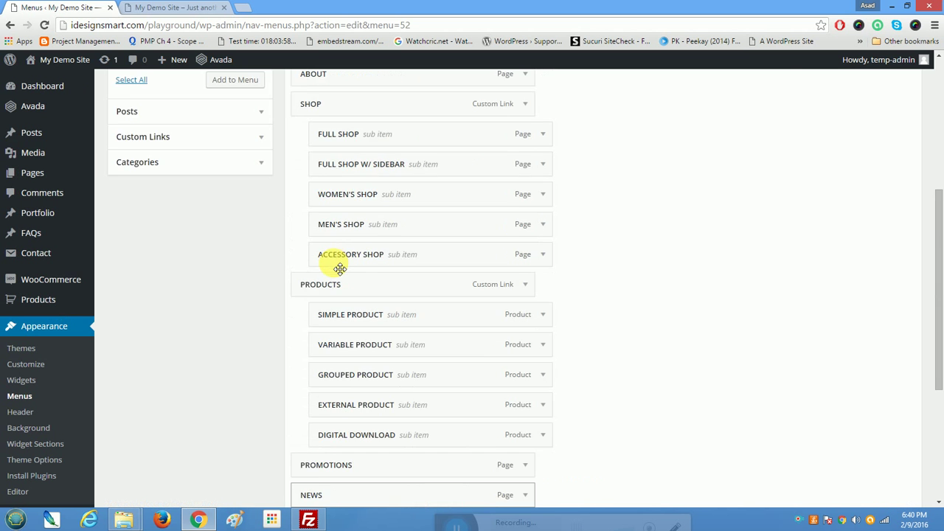
Step: Nest the SHOP item and its sub items under ABOUT in the Main Menu structure
scroll(383, 280, down, 4)
drag(348, 177, 393, 248)
drag(413, 379, 354, 382)
Step: Inspect the Custom Links and Categories sources available for adding items to the menu
click(198, 197)
scroll(402, 359, up, 4)
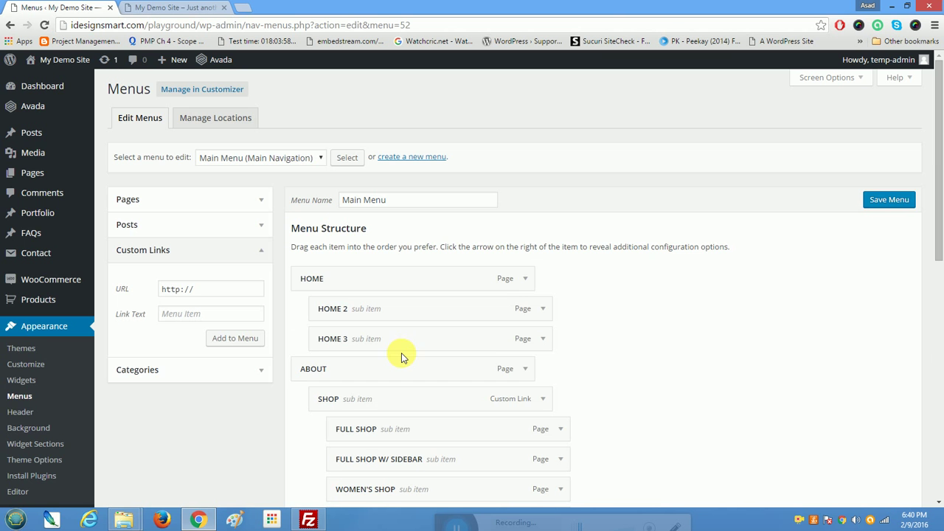
click(231, 372)
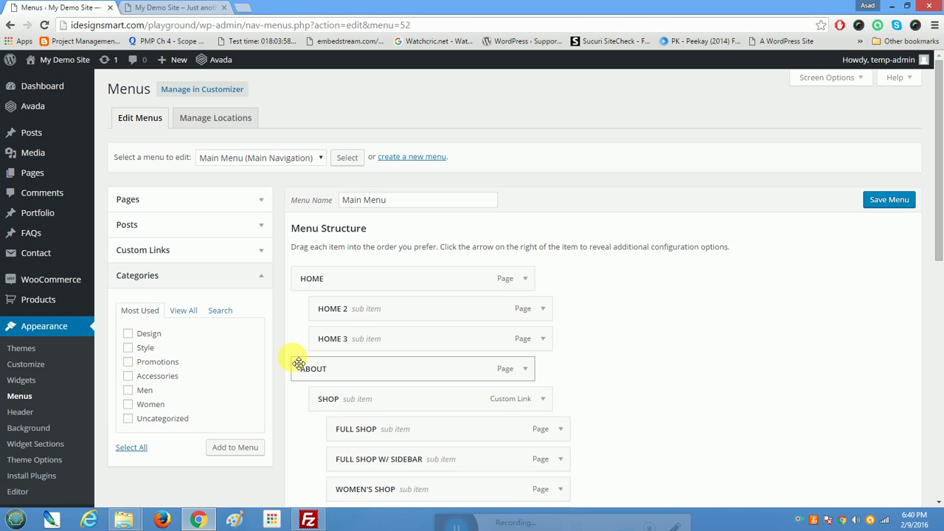
Step: Open the Avada Theme Options, leaving the Menus page without saving the menu changes
scroll(298, 363, down, 2)
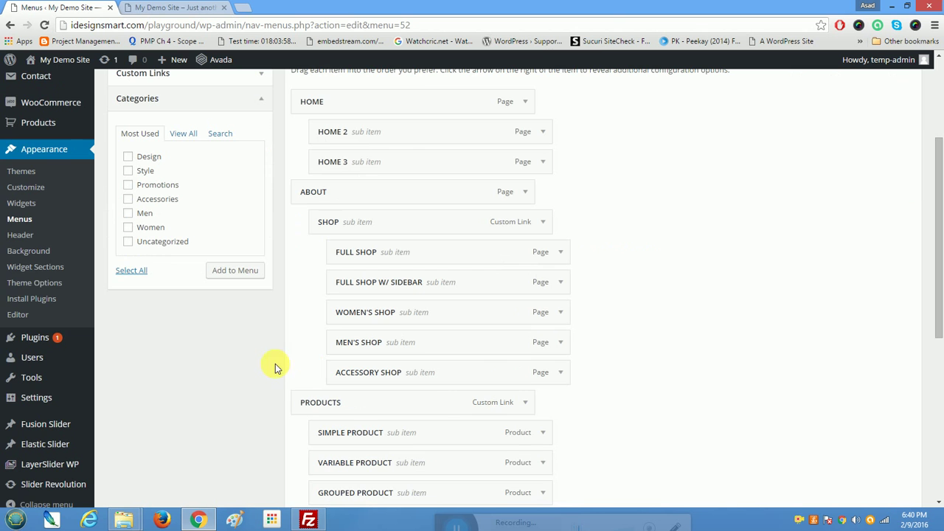
click(34, 283)
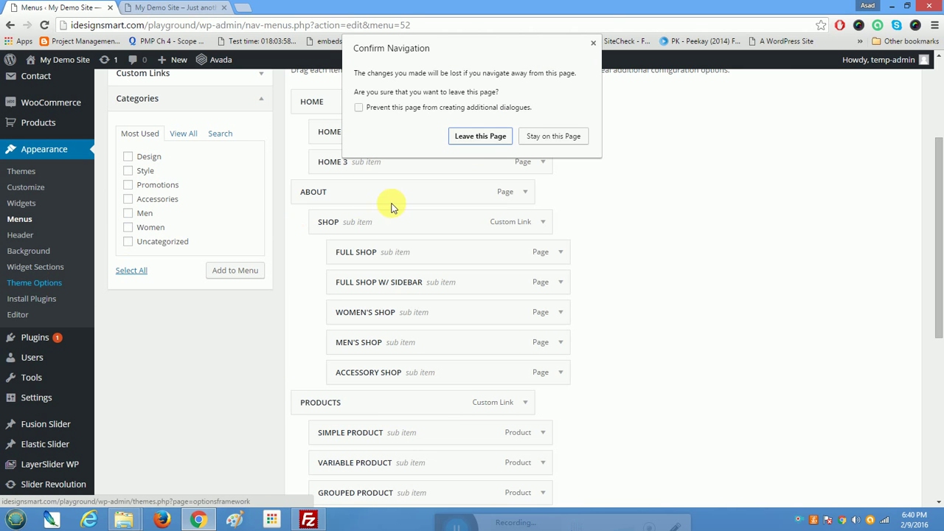
click(490, 140)
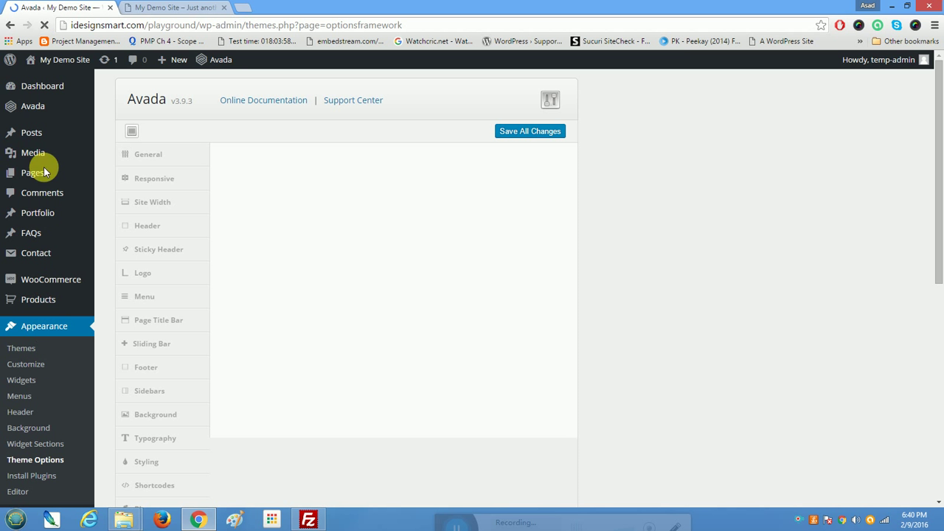
Step: Try the top-level SHOP link in the live site's header and go back to the site's home page
click(190, 8)
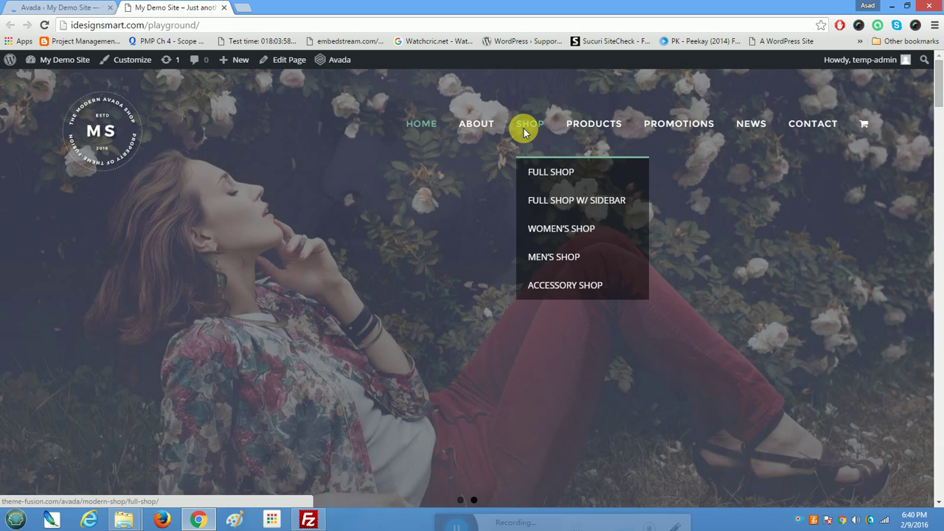
click(524, 131)
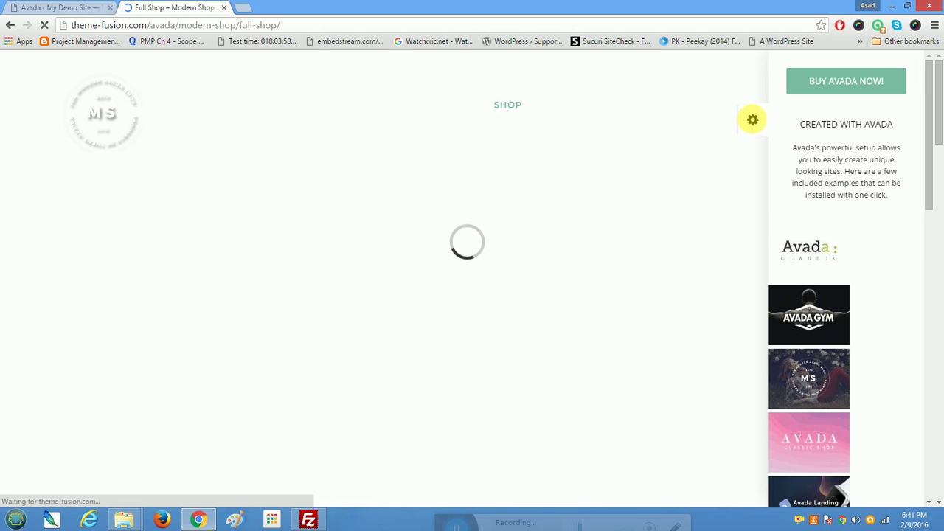
click(753, 119)
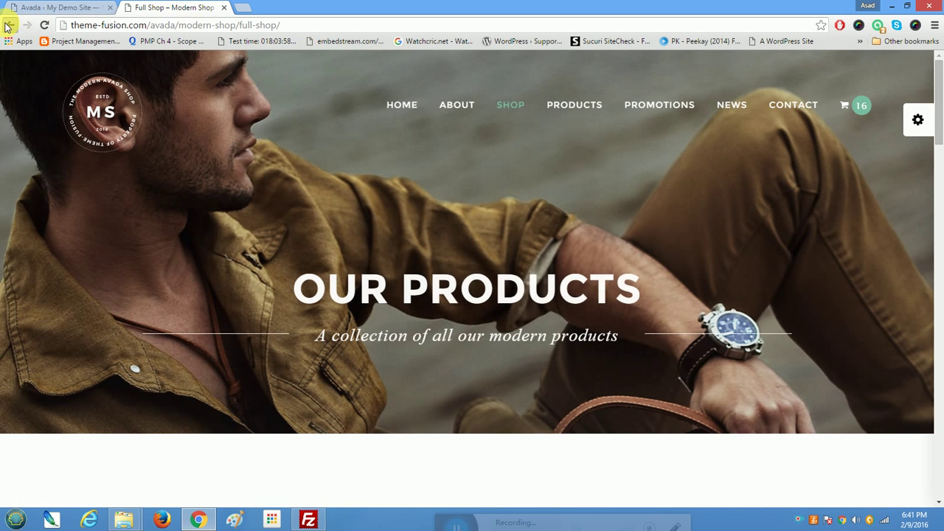
click(6, 27)
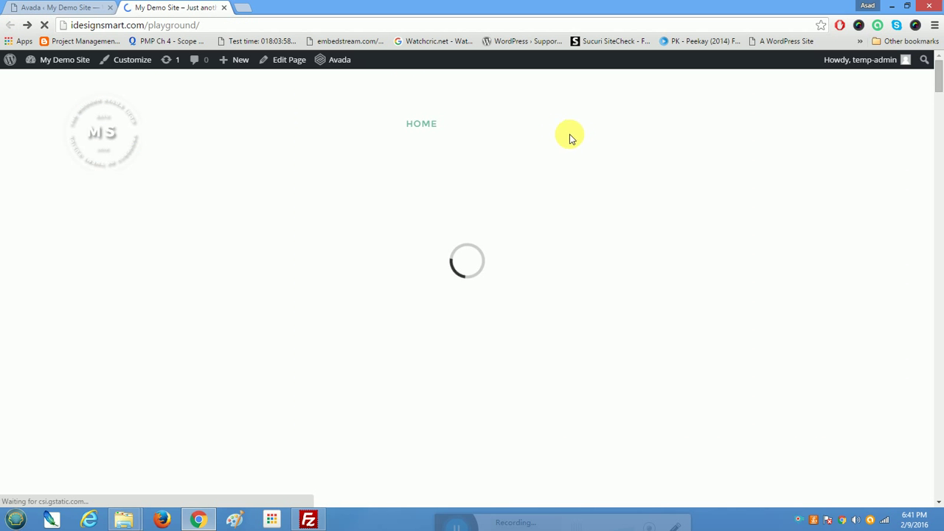
Step: Open the Full Shop page from the live site's SHOP submenu and examine its banner, intro text and product grid
mouse_move(524, 139)
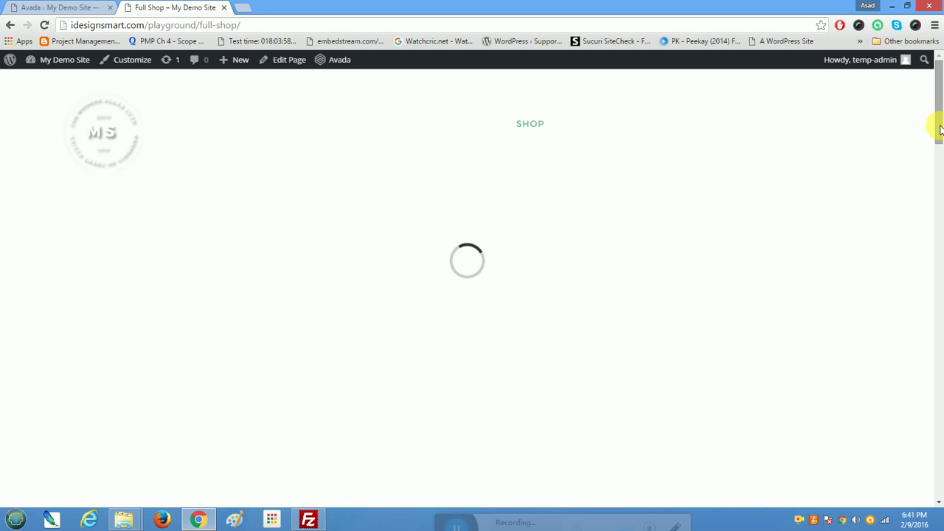
scroll(938, 144, down, 5)
scroll(937, 192, up, 5)
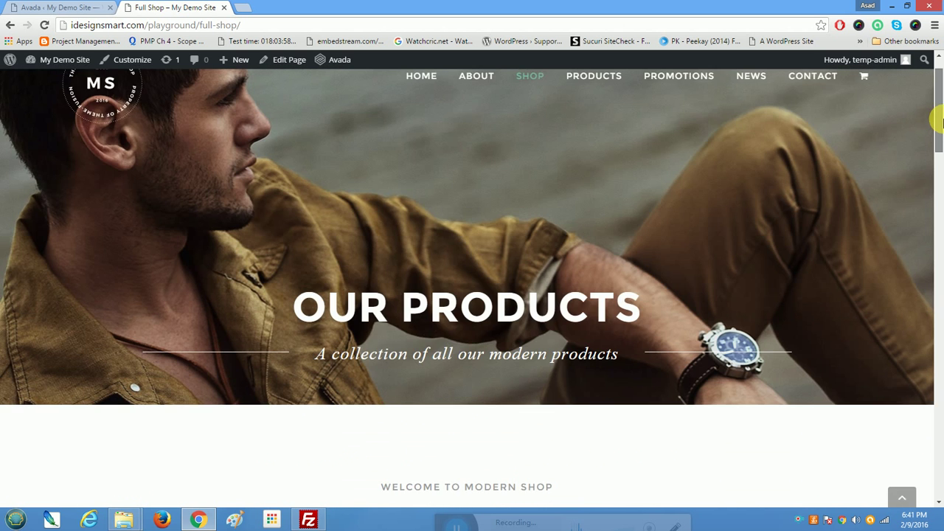
scroll(936, 213, down, 8)
scroll(938, 249, down, 5)
scroll(934, 295, up, 8)
scroll(941, 260, down, 3)
scroll(941, 259, down, 6)
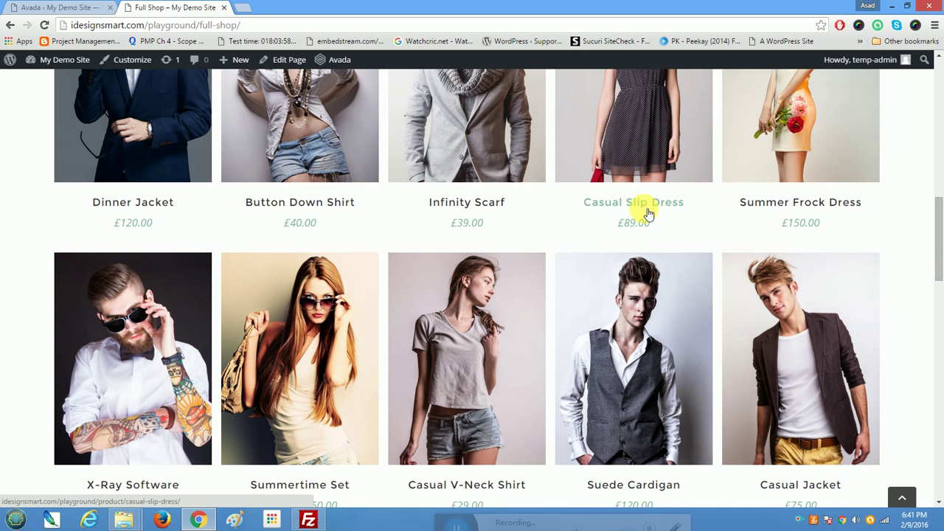
drag(935, 266, 940, 203)
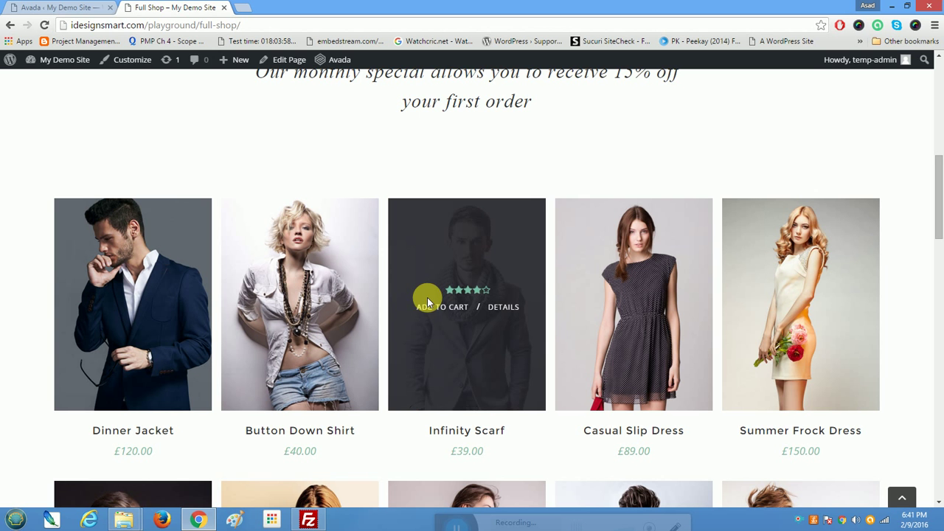
Step: Return to the WordPress admin and view the WooCommerce Orders and Coupons pages
click(37, 8)
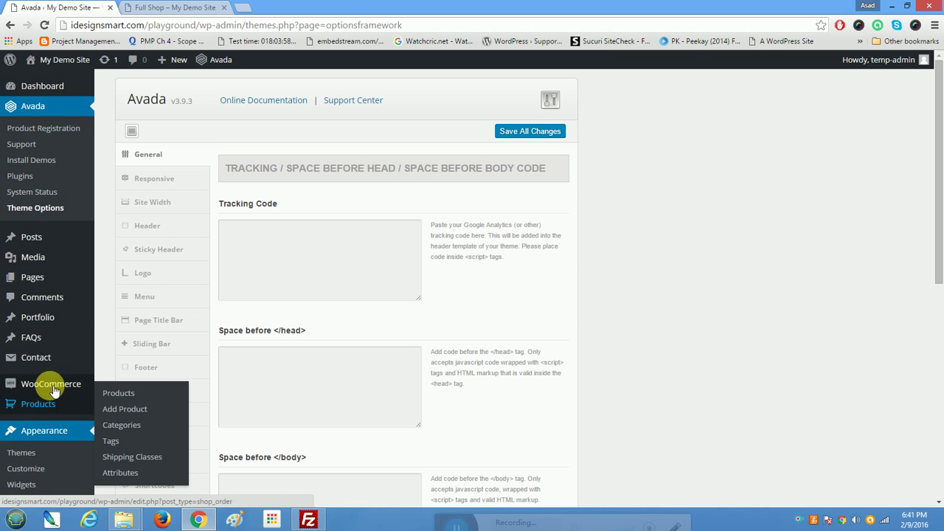
mouse_move(43, 395)
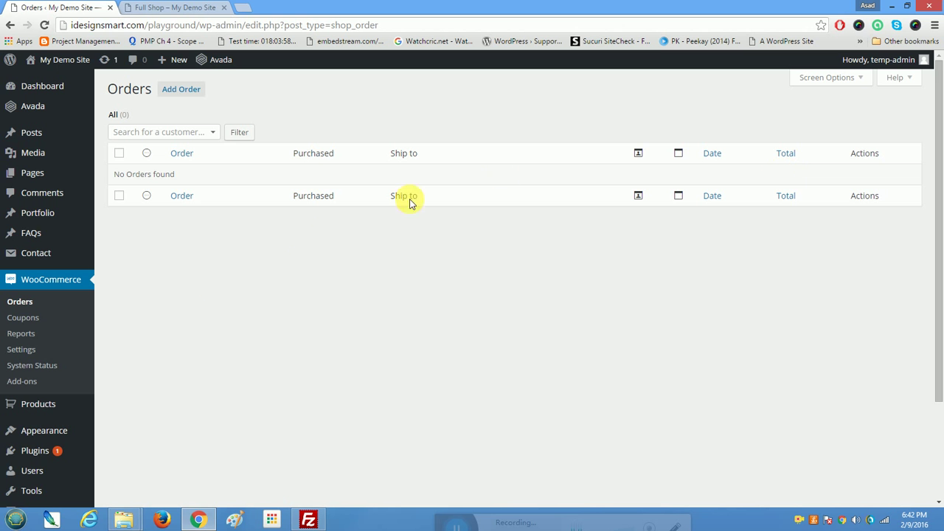
click(24, 321)
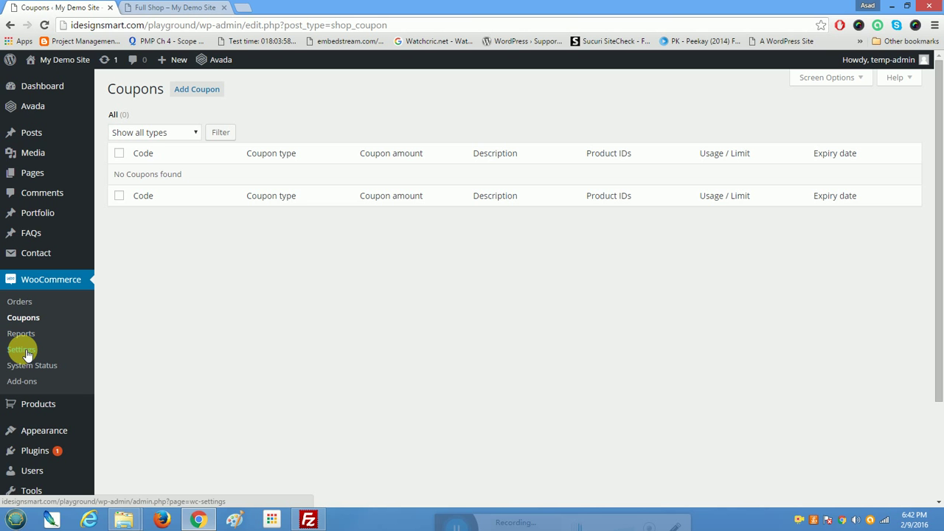
Step: Open the WooCommerce settings and review the general and currency options
click(27, 349)
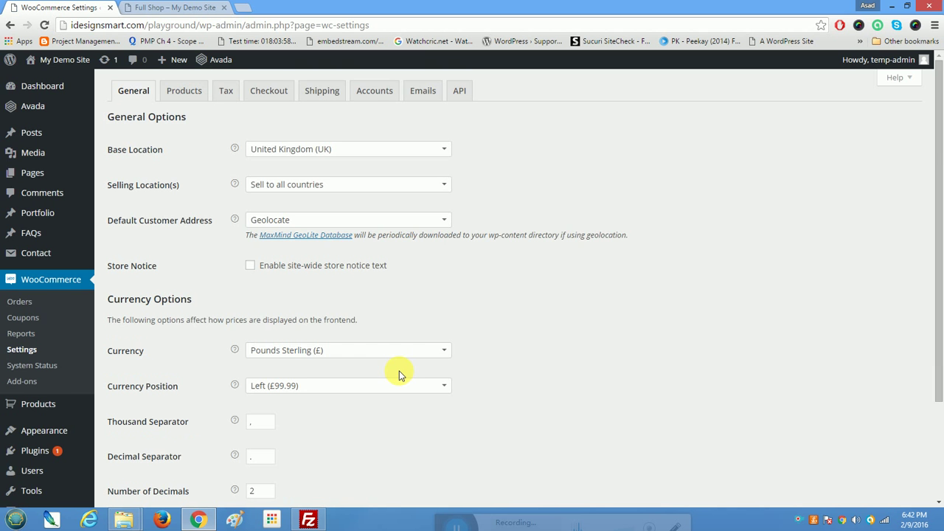
scroll(398, 375, down, 3)
scroll(399, 374, up, 2)
scroll(399, 375, down, 2)
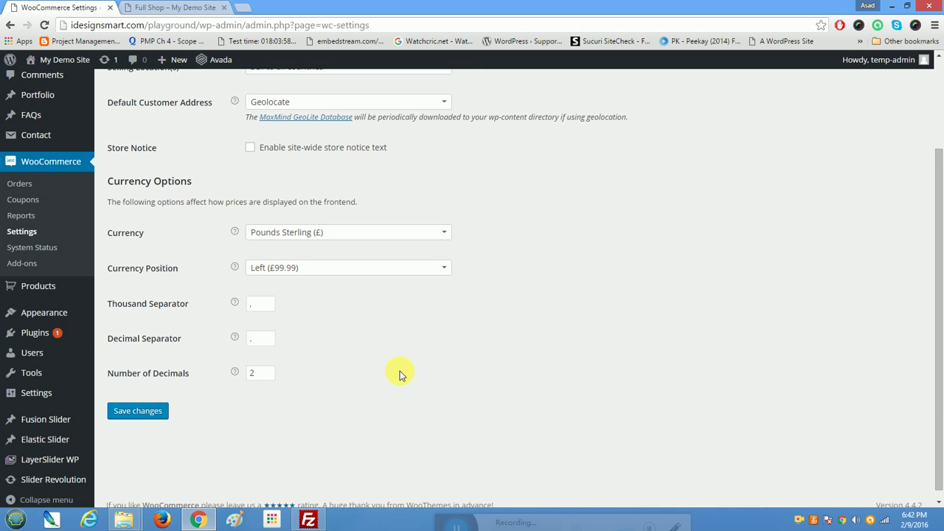
scroll(399, 374, up, 2)
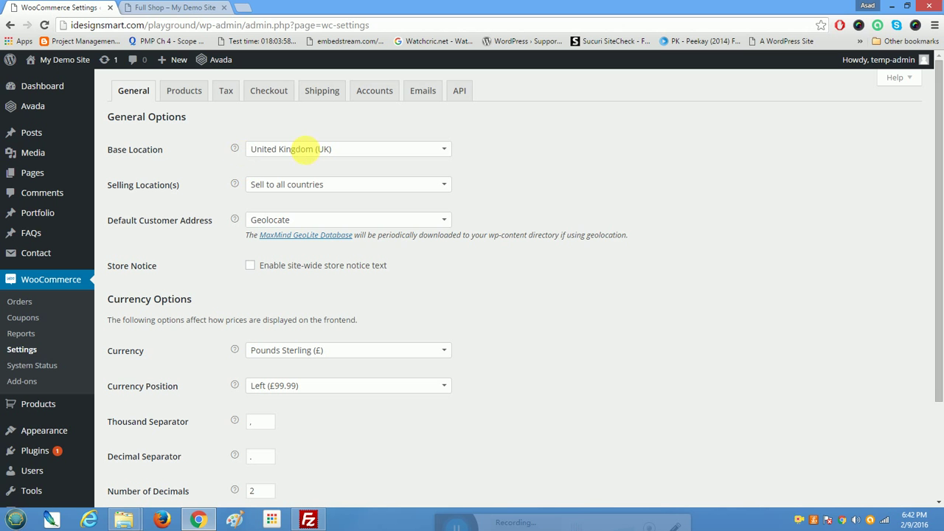
Step: Set the store's Base Location to United States (US) — Georgia and choose Sell to all countries as the selling location
click(308, 155)
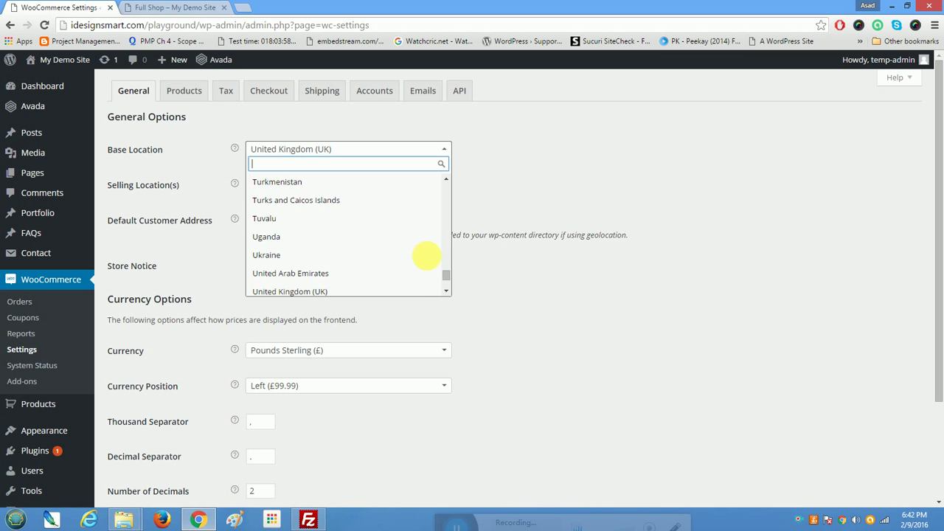
click(446, 292)
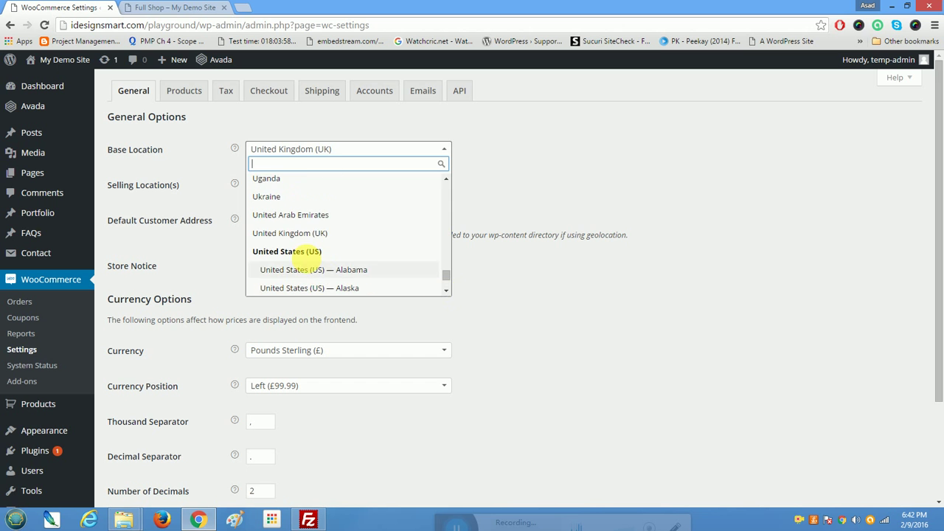
scroll(325, 254, down, 3)
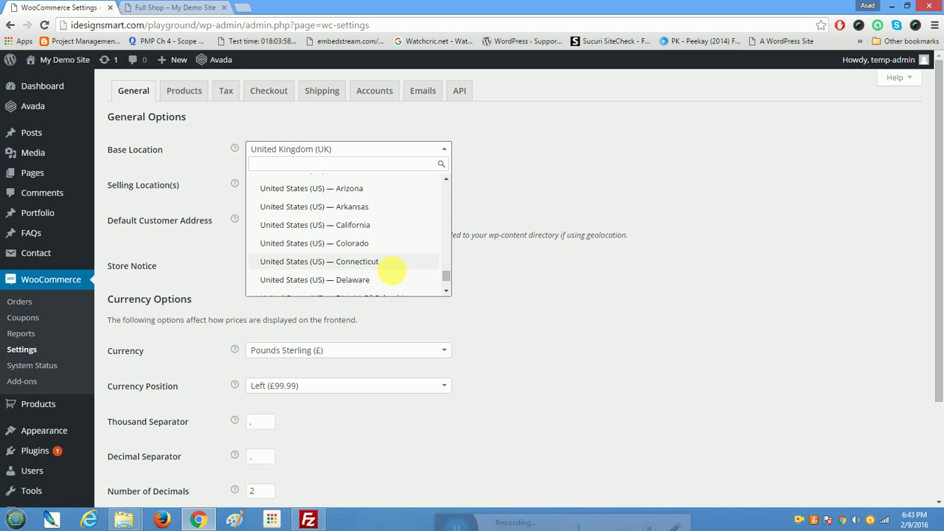
click(446, 292)
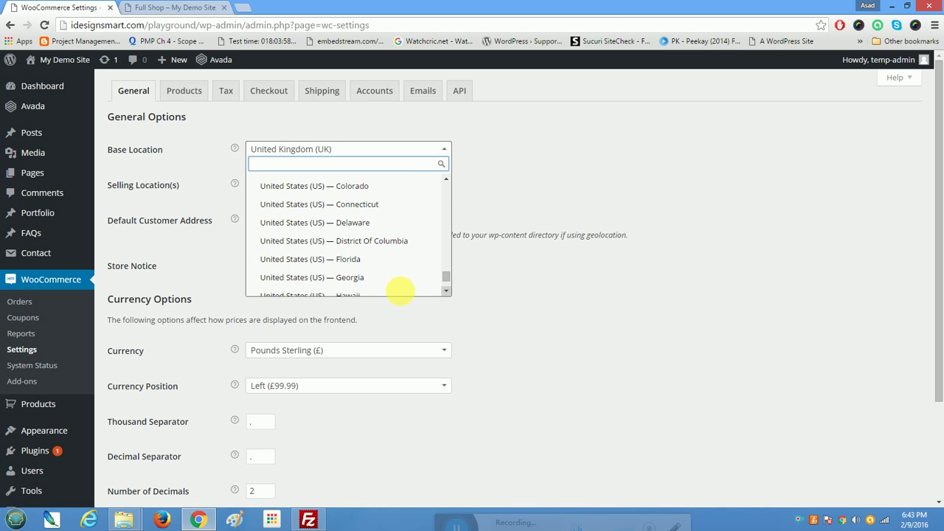
click(337, 272)
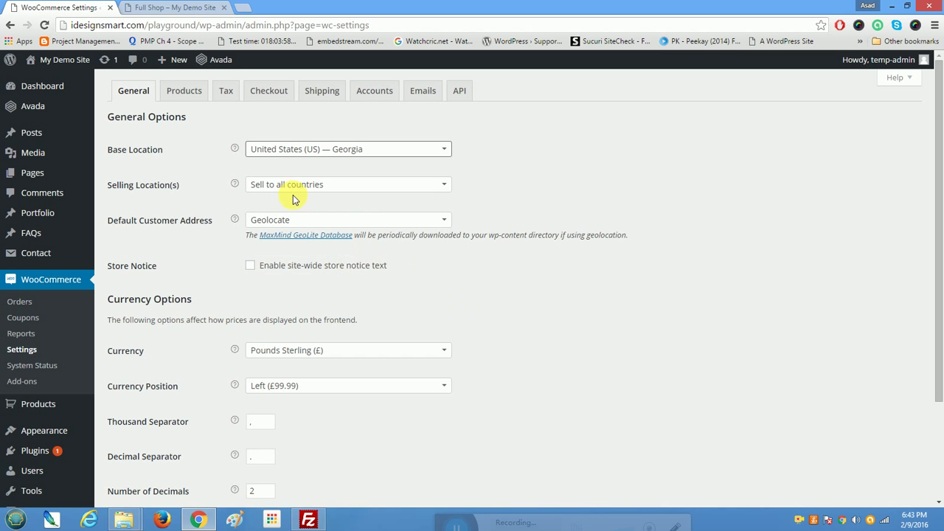
click(327, 186)
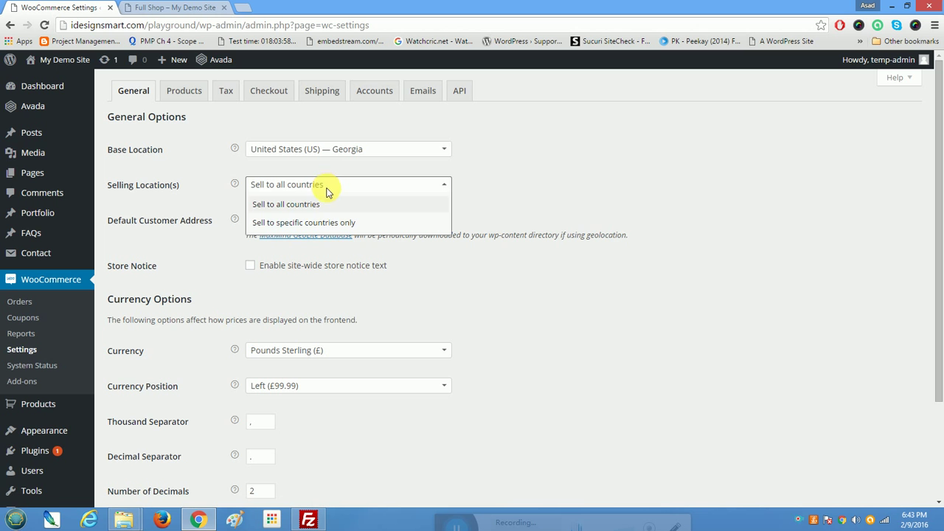
click(326, 204)
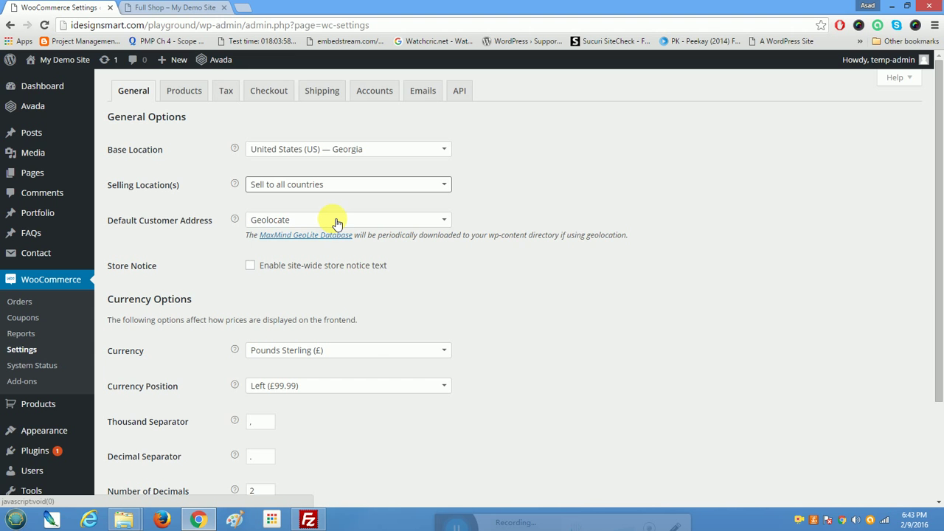
Step: Examine the available choices for Currency and Currency Position without changing either setting
scroll(366, 350, down, 3)
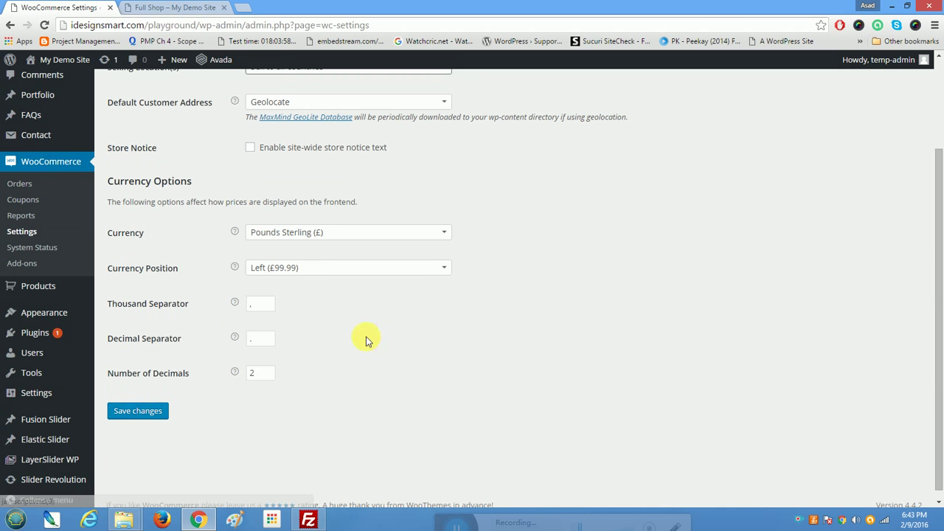
click(337, 242)
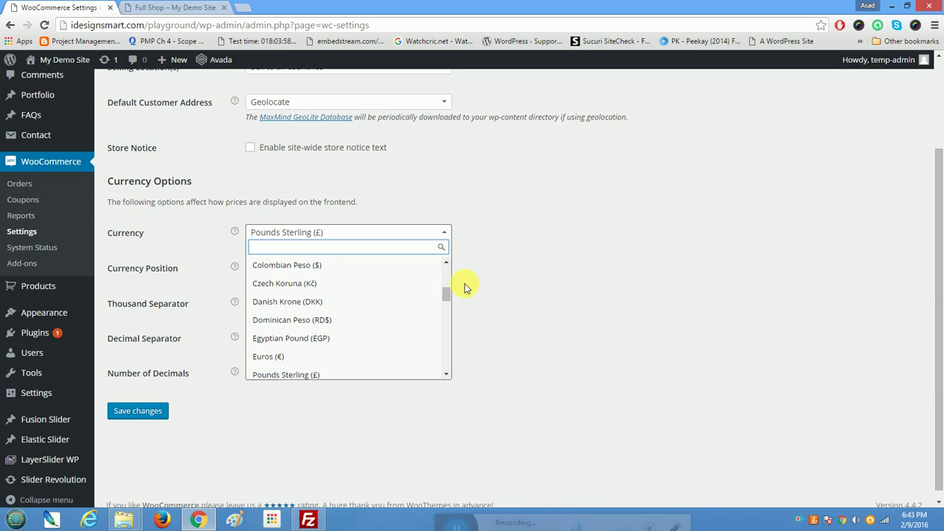
click(506, 267)
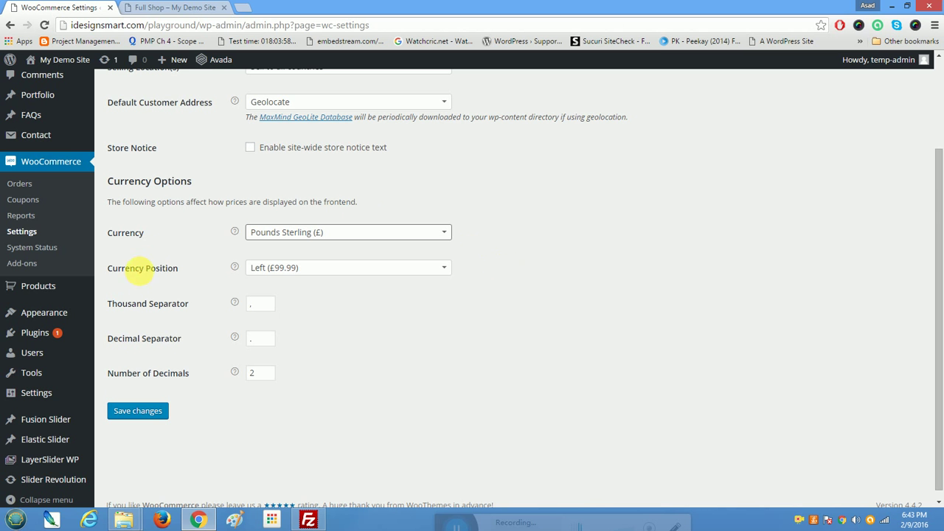
click(289, 270)
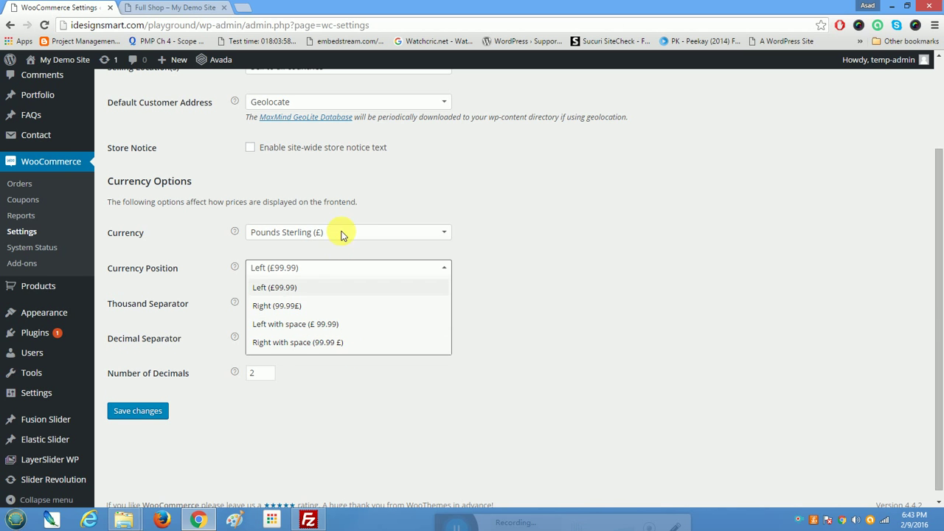
click(377, 245)
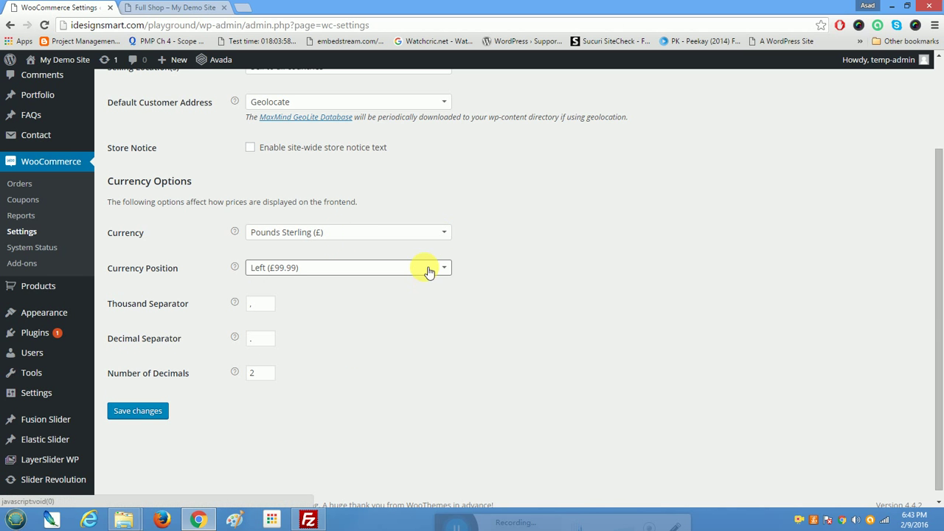
Step: Review the Thousand Separator, Decimal Separator and Number of Decimals fields in the currency options
double_click(251, 304)
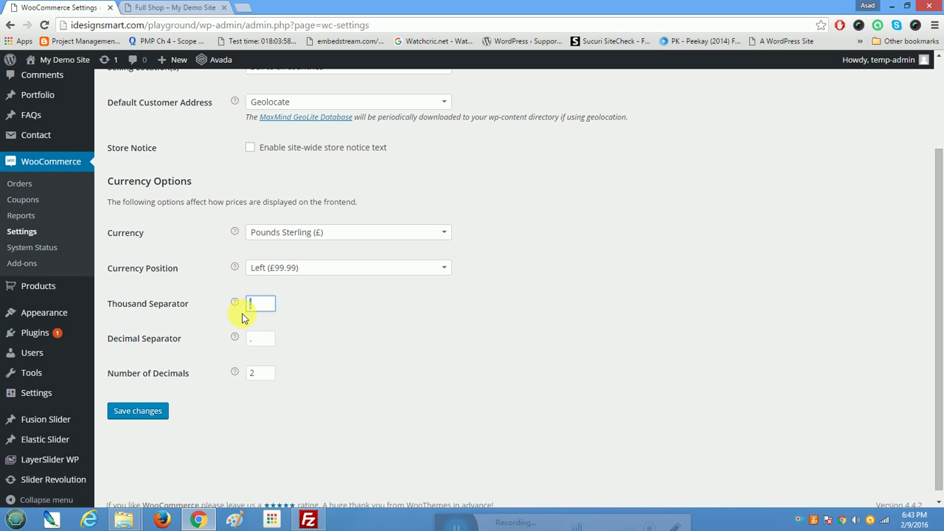
double_click(259, 340)
double_click(258, 373)
mouse_move(235, 372)
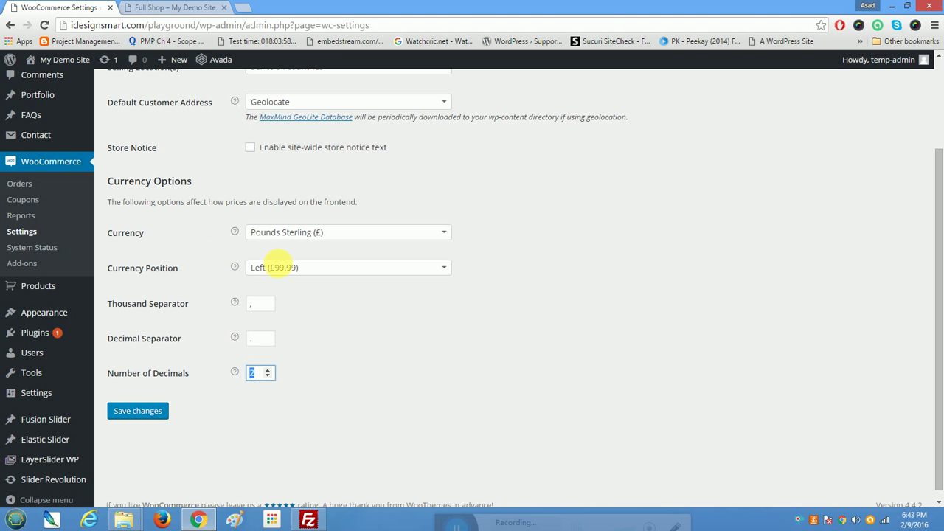
Step: Open the WooCommerce Products settings and view the available Weight Unit choices without changing the unit
scroll(333, 355, up, 2)
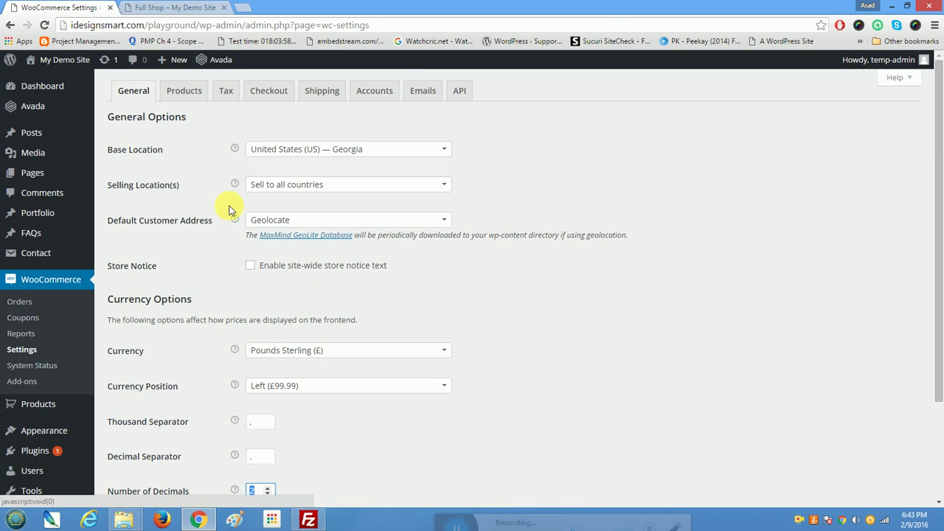
click(191, 93)
click(489, 137)
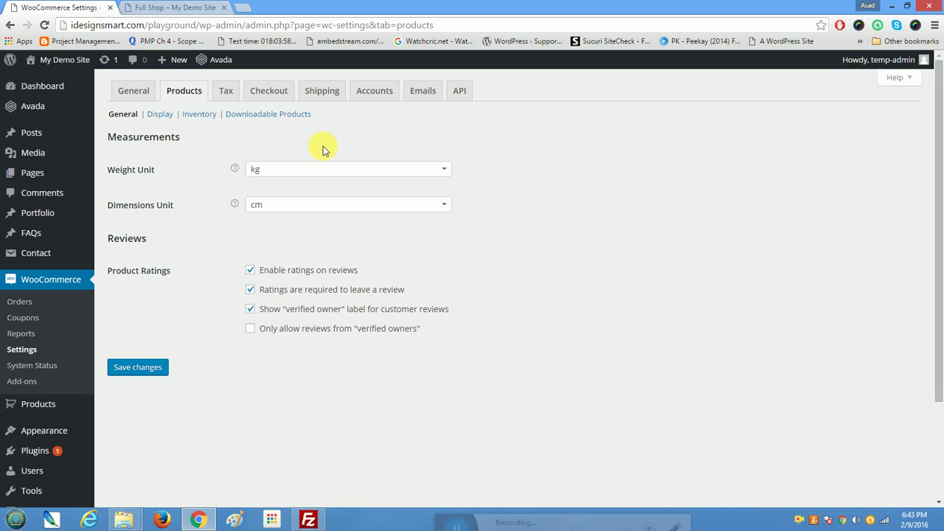
click(275, 169)
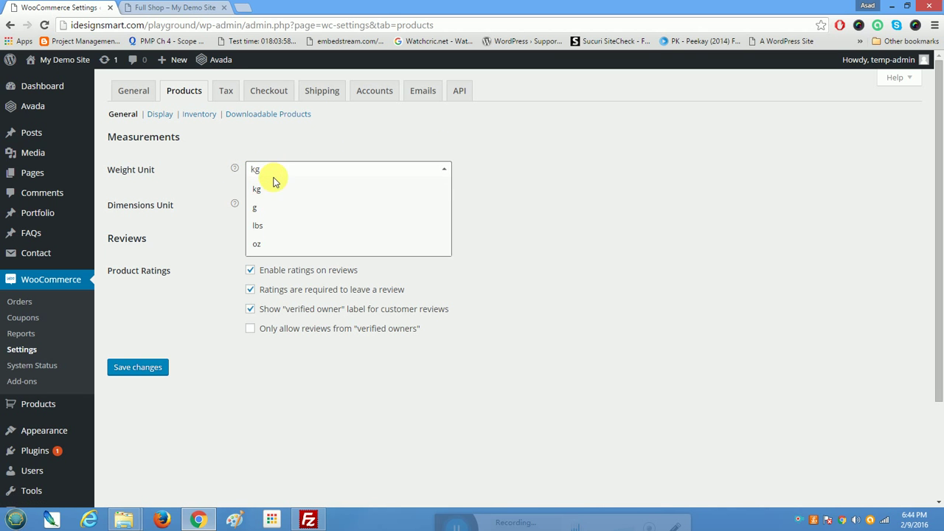
click(576, 167)
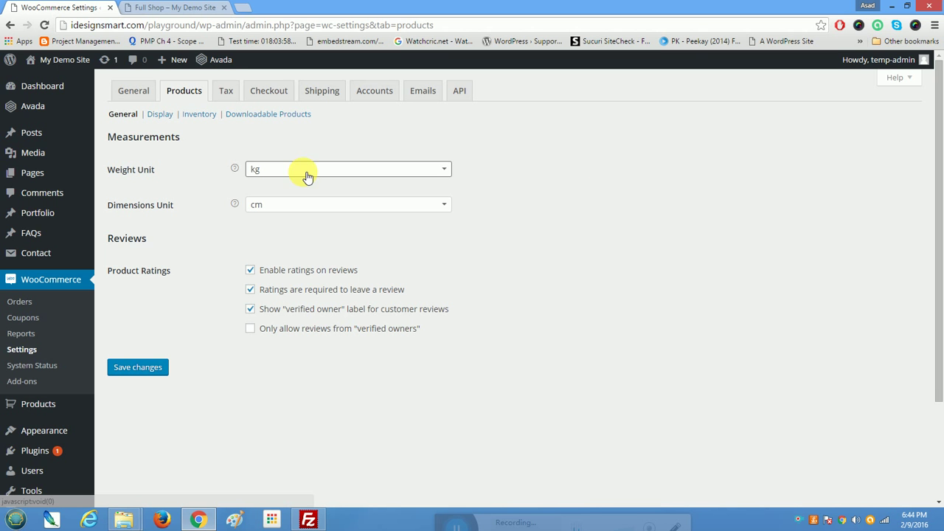
Step: Open the Tax settings, look through the tax options and view the Shipping Tax Class choices without changing the selection
click(231, 95)
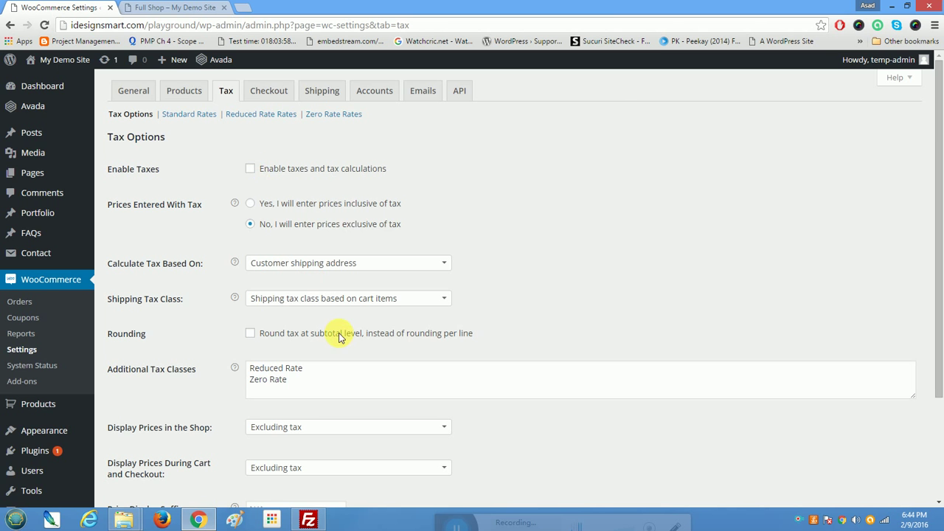
scroll(341, 332, down, 2)
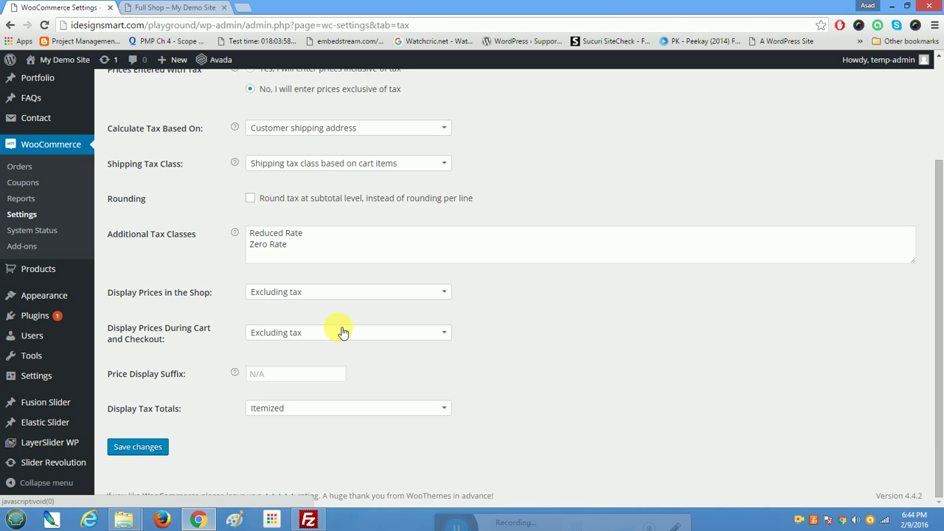
scroll(355, 300, up, 2)
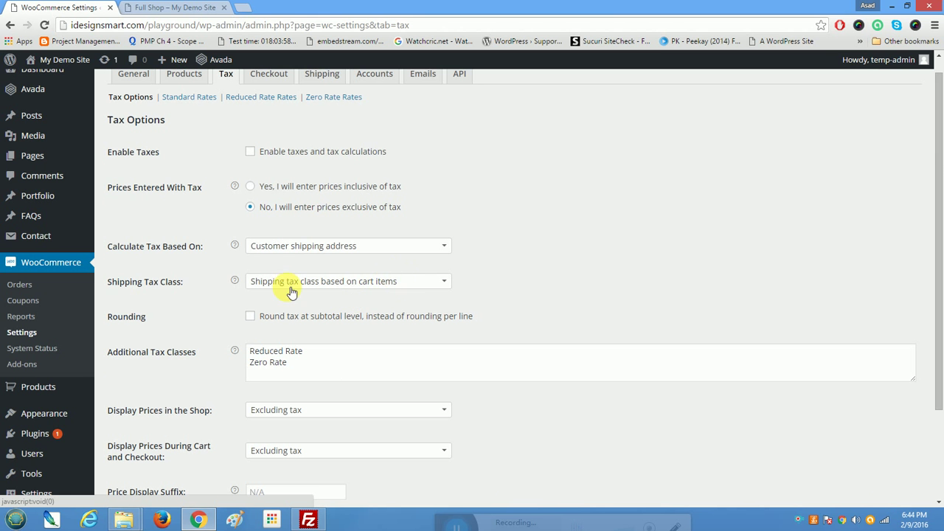
click(442, 284)
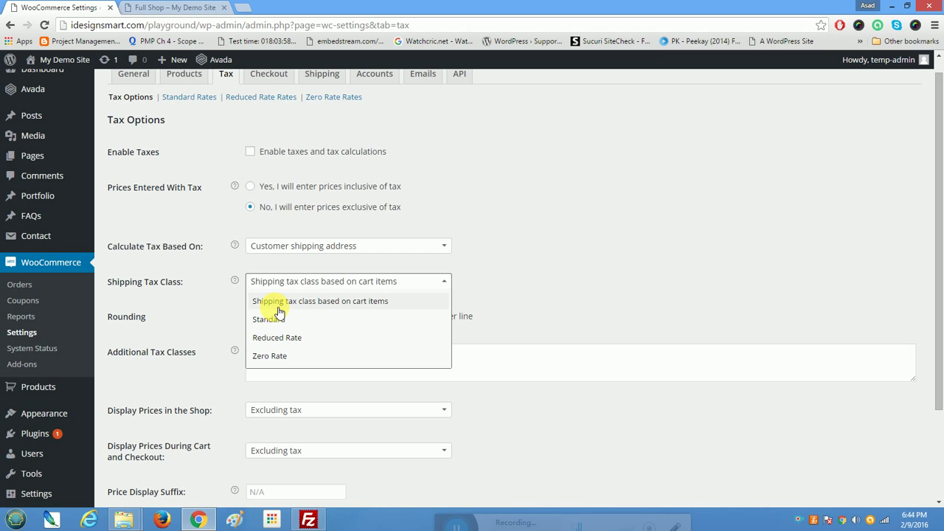
click(576, 292)
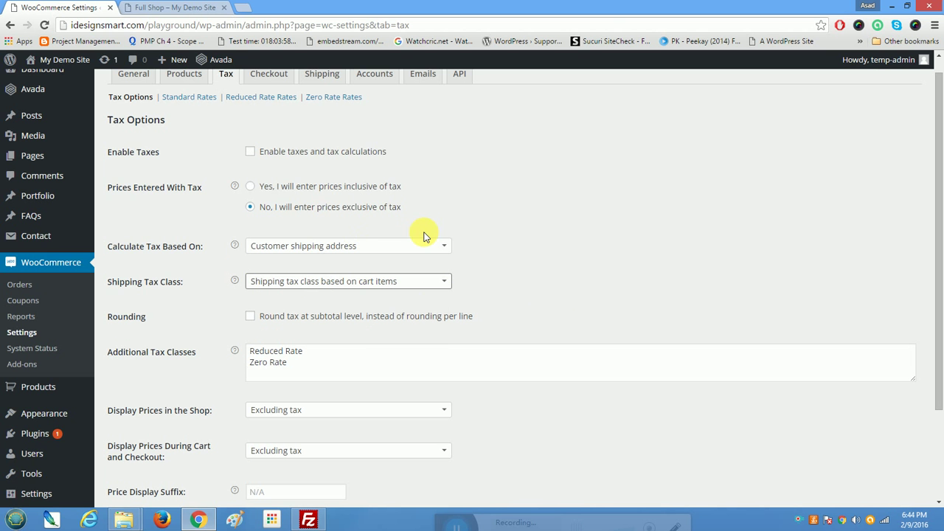
Step: Compare the choices for Calculate Tax Based On and Shipping Tax Class, and check the price display options
click(336, 247)
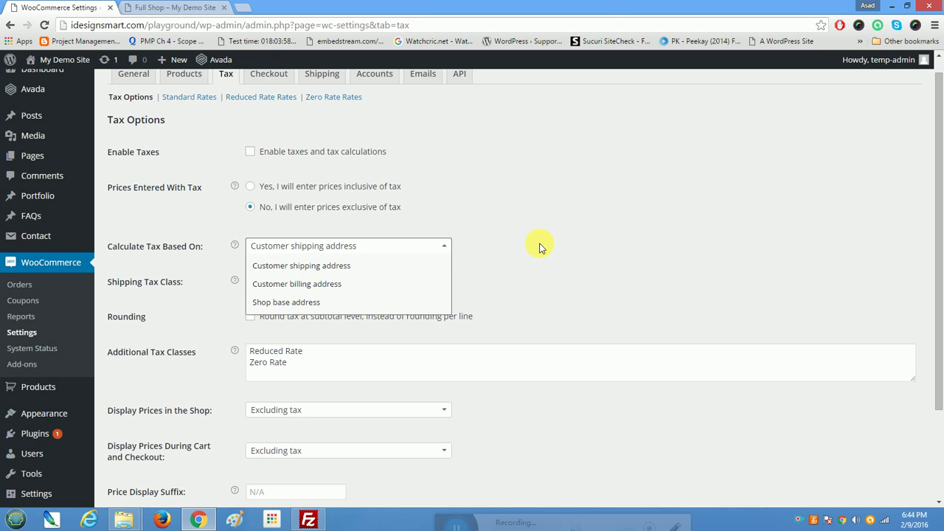
click(539, 245)
click(351, 281)
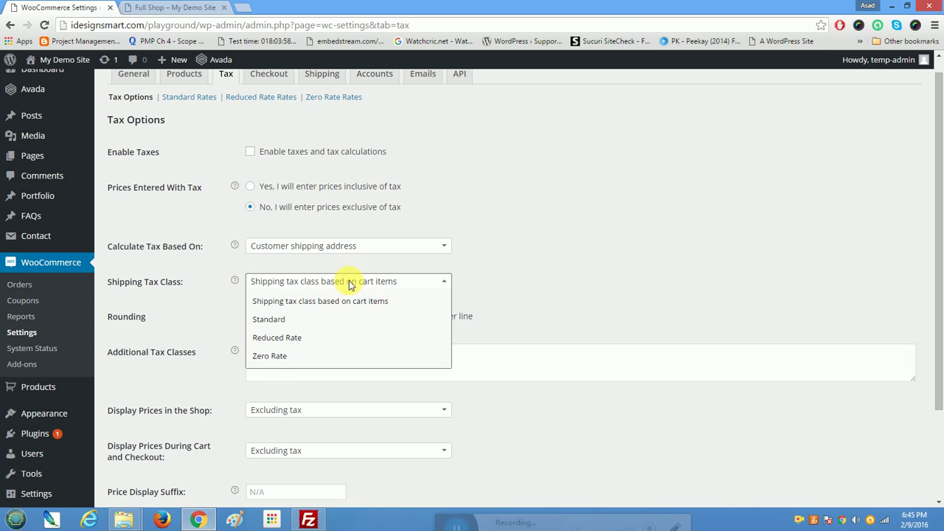
click(534, 285)
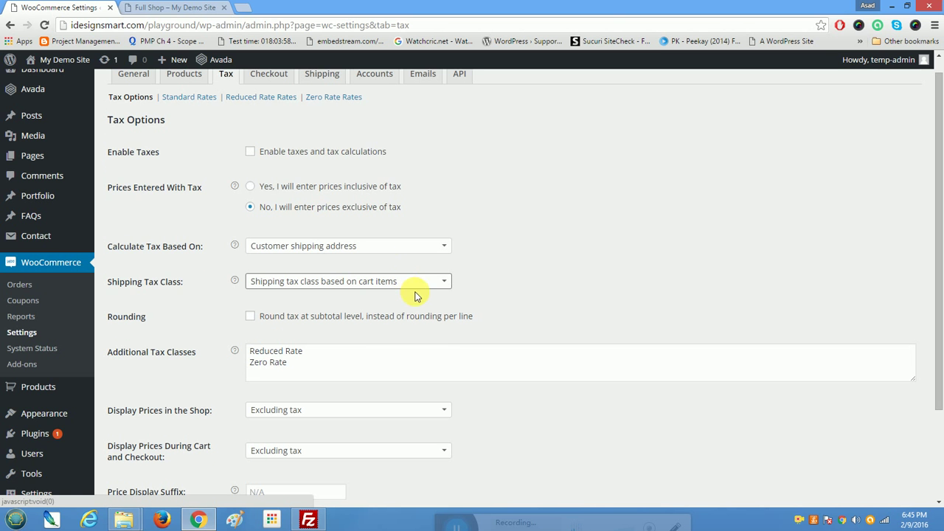
scroll(417, 287, up, 1)
scroll(418, 296, down, 4)
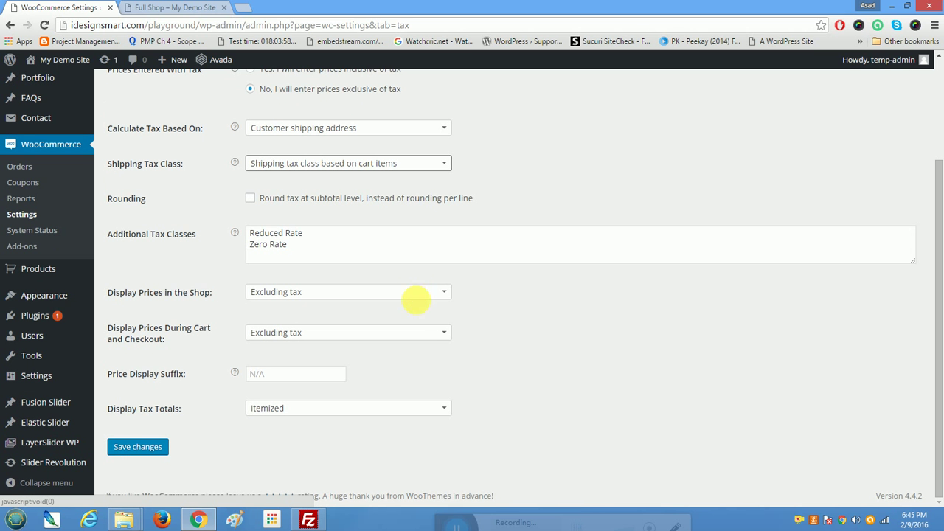
scroll(440, 344, up, 4)
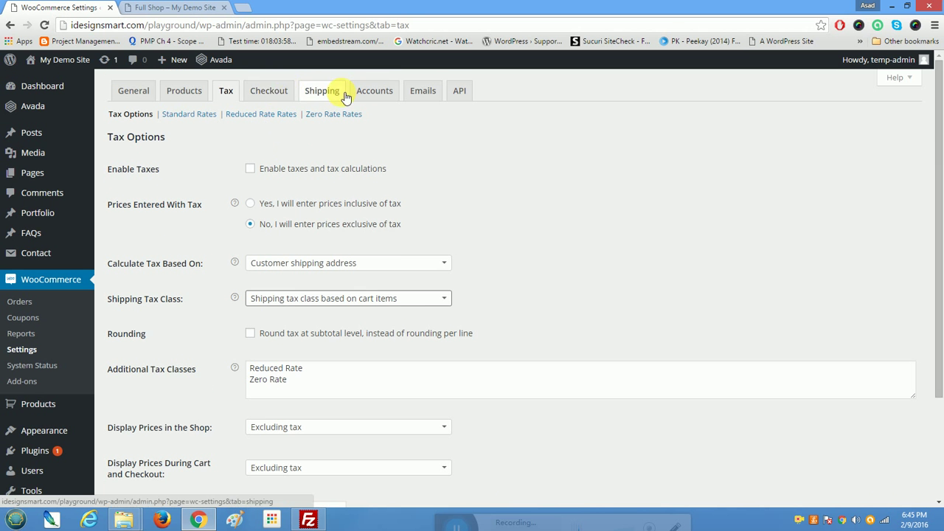
Step: Examine the Checkout settings, including the coupon options, checkout pages, Pay and Add Payment Method endpoints, and payment gateways
click(255, 89)
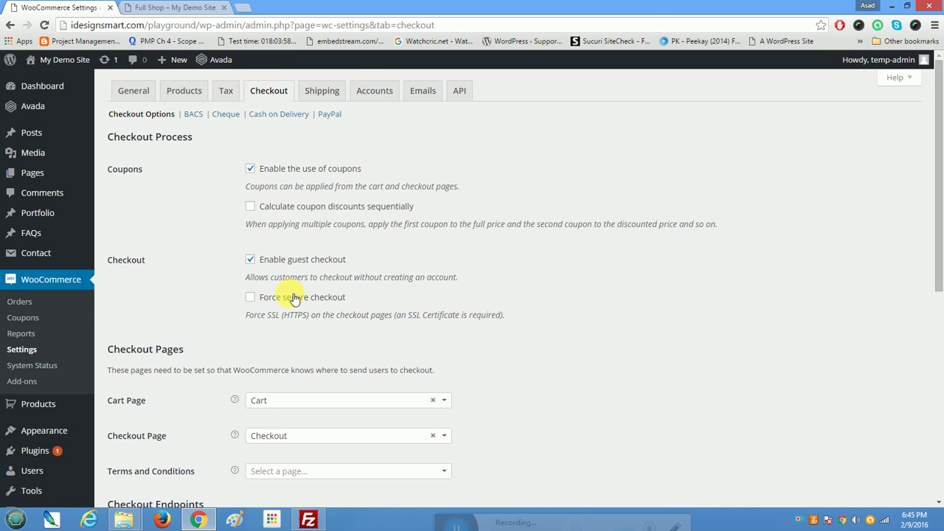
scroll(284, 295, down, 2)
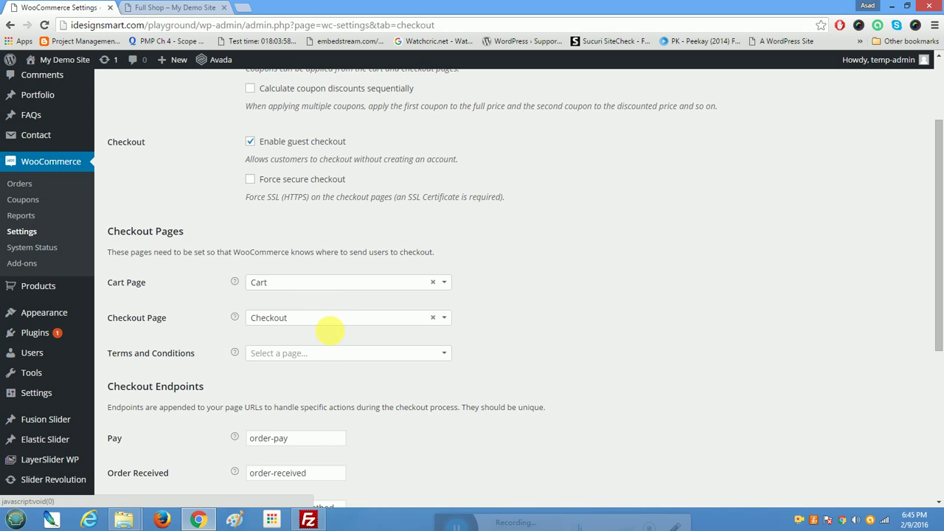
scroll(300, 419, down, 2)
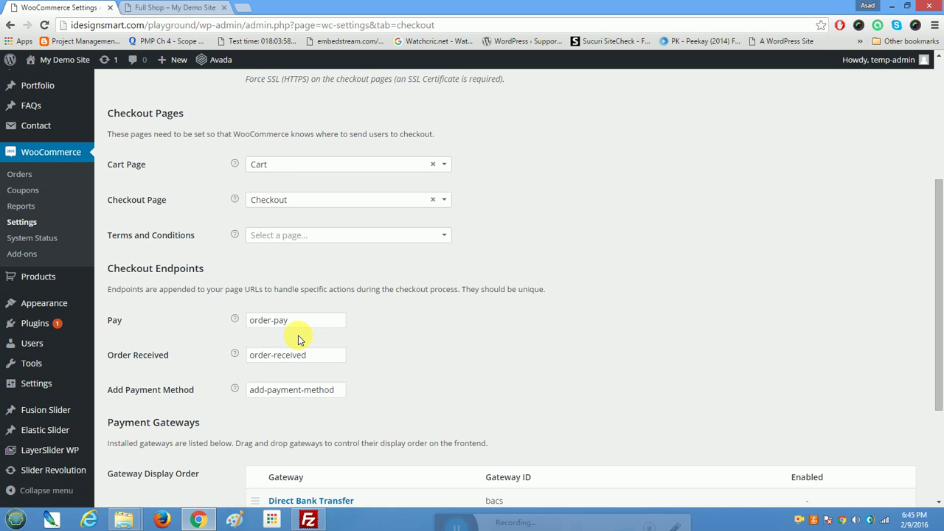
scroll(302, 335, down, 1)
click(322, 263)
drag(322, 263, 249, 260)
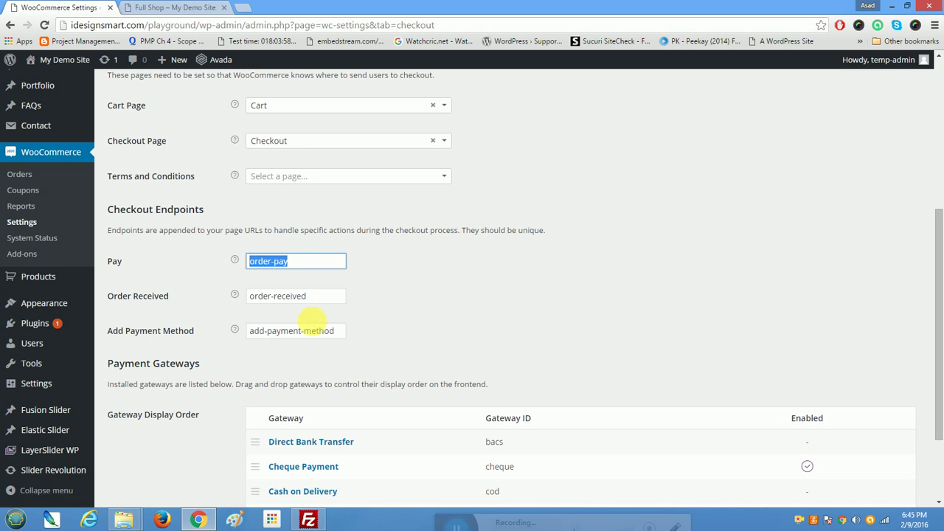
drag(336, 332, 236, 327)
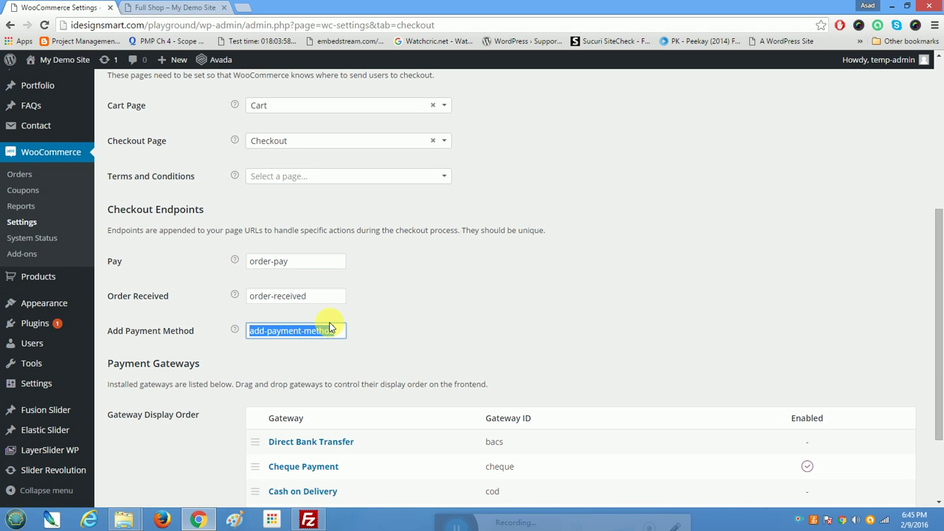
scroll(413, 398, down, 2)
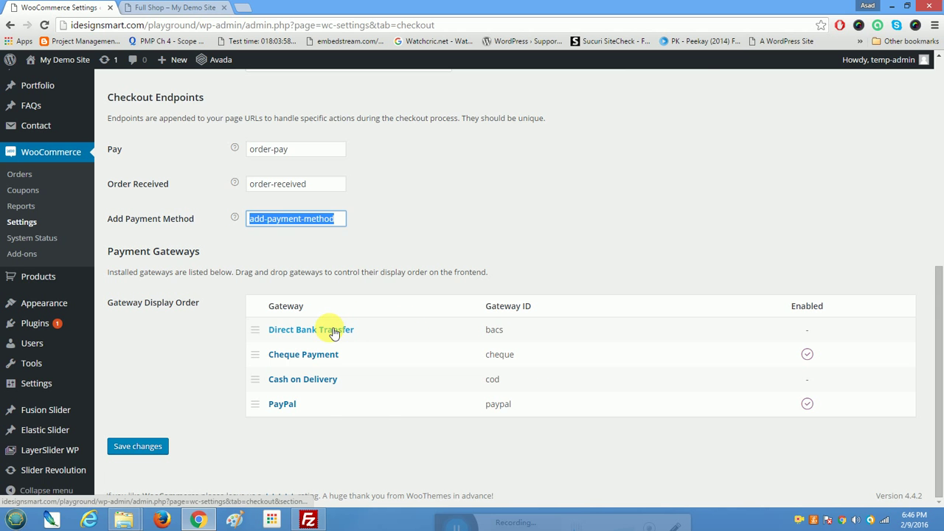
scroll(360, 341, up, 6)
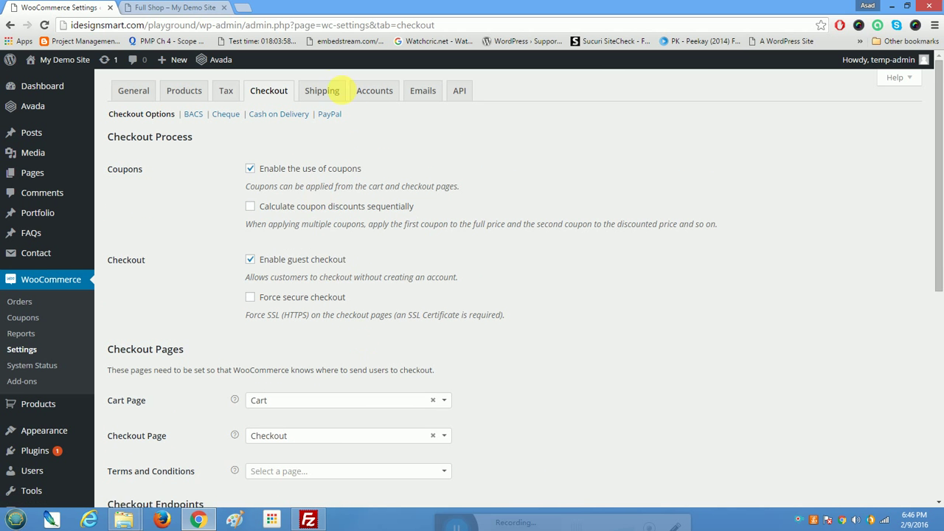
Step: Review the Shipping options and shipping methods, and open the Flat Rate method's settings to inspect its Cost field
click(331, 90)
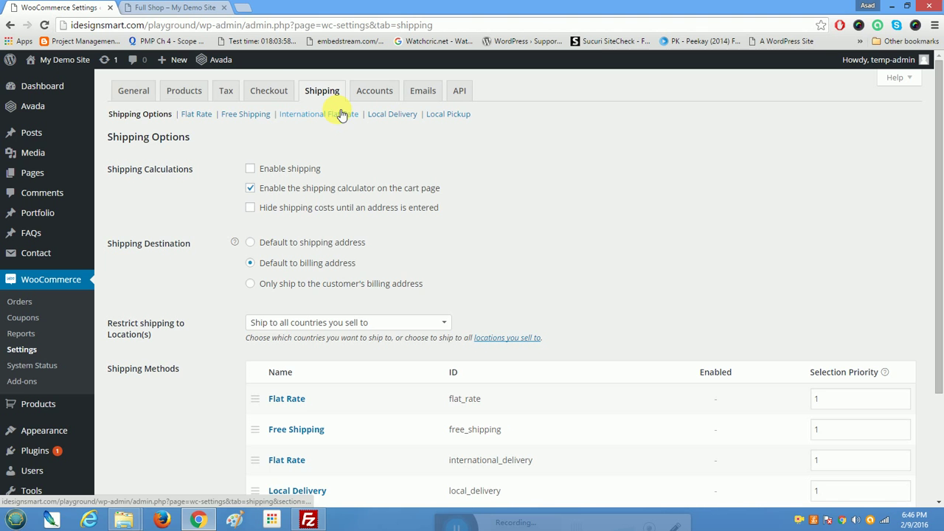
scroll(336, 109, down, 2)
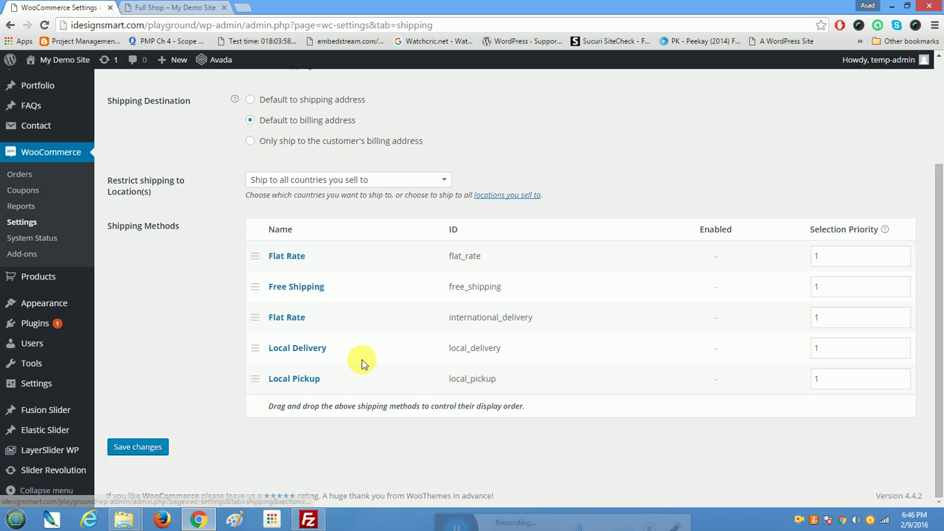
scroll(361, 367, up, 2)
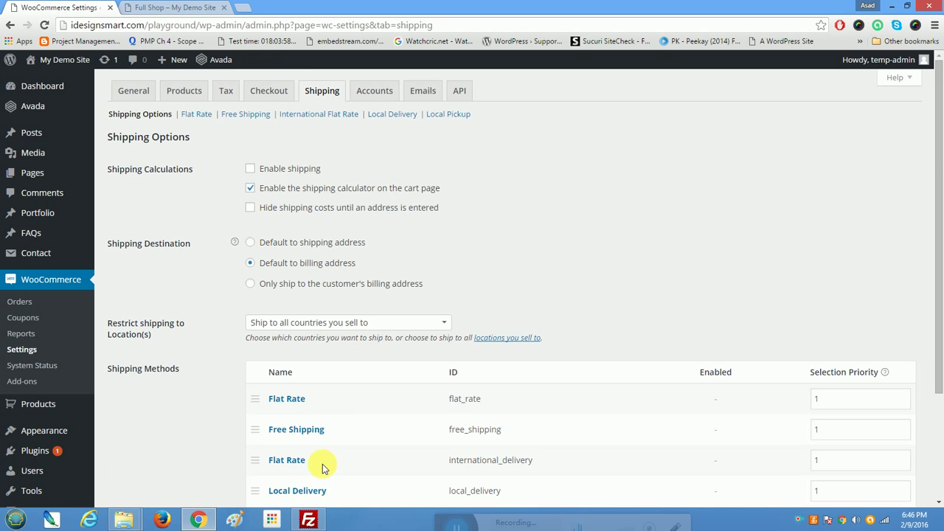
scroll(285, 391, down, 2)
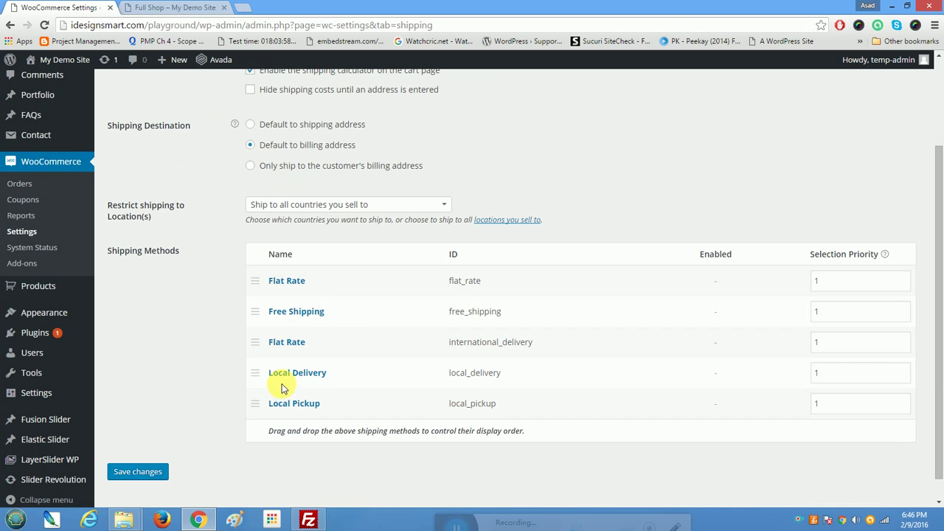
click(296, 286)
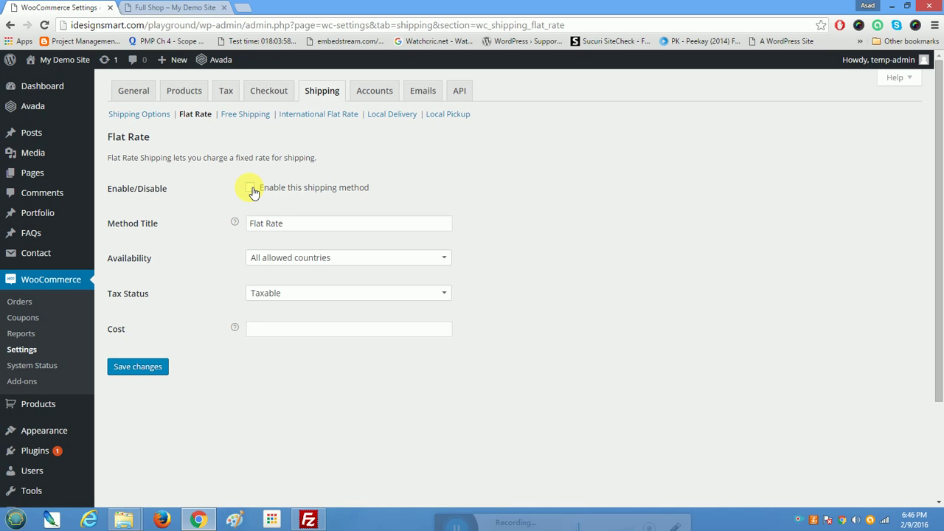
click(276, 330)
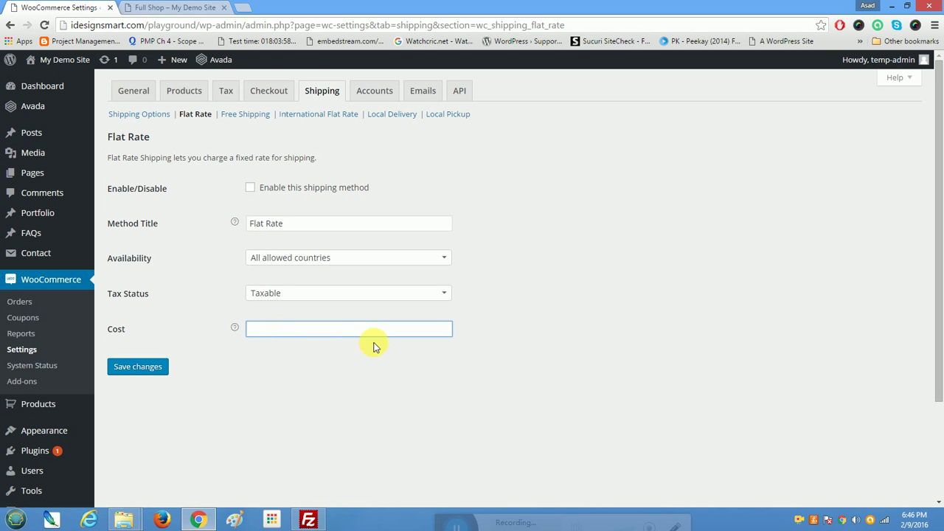
Step: Return to the Checkout settings and open the PayPal gateway's settings
click(255, 90)
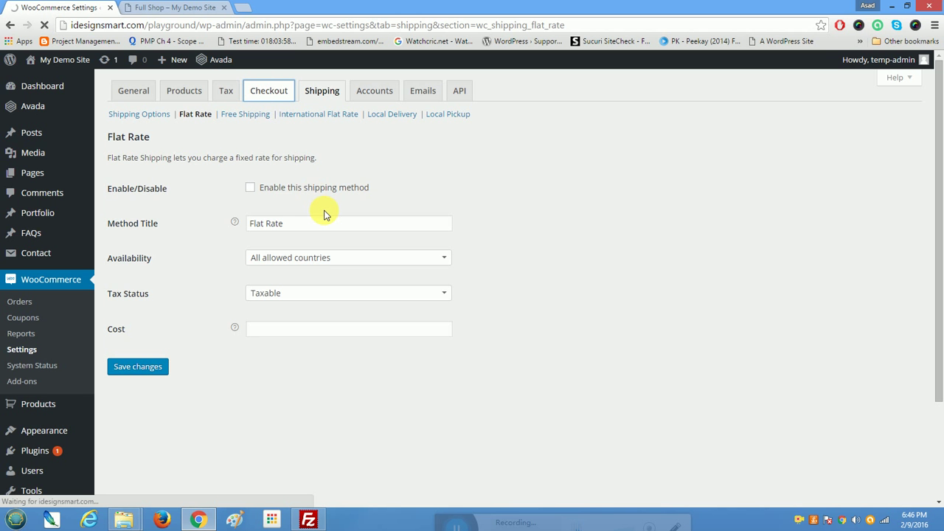
scroll(335, 218, down, 5)
scroll(334, 217, down, 3)
click(295, 407)
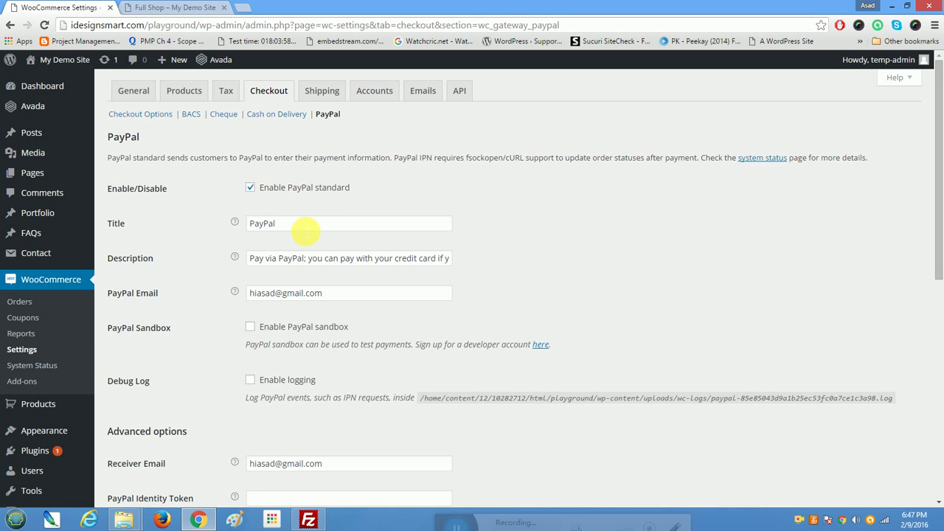
Step: Review the PayPal gateway's Title, PayPal Email and advanced options without changing them
click(299, 226)
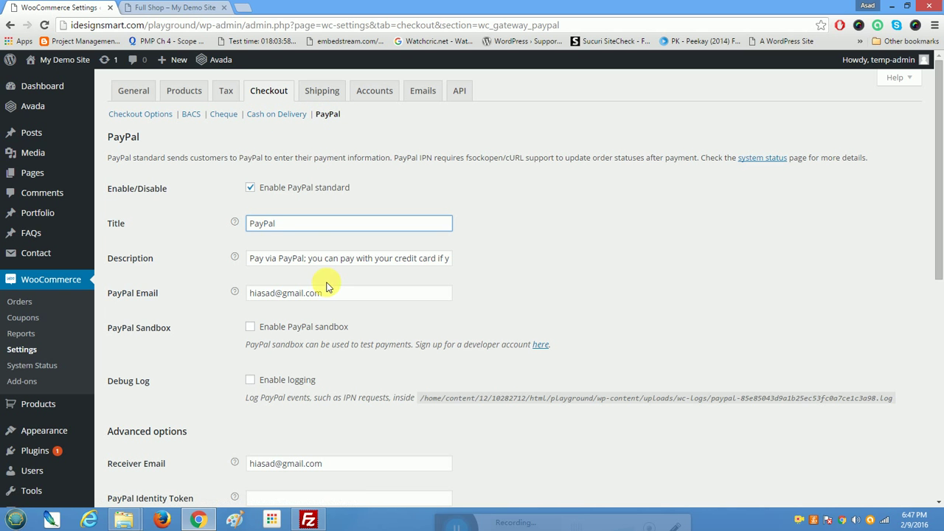
drag(326, 293, 238, 292)
mouse_move(237, 292)
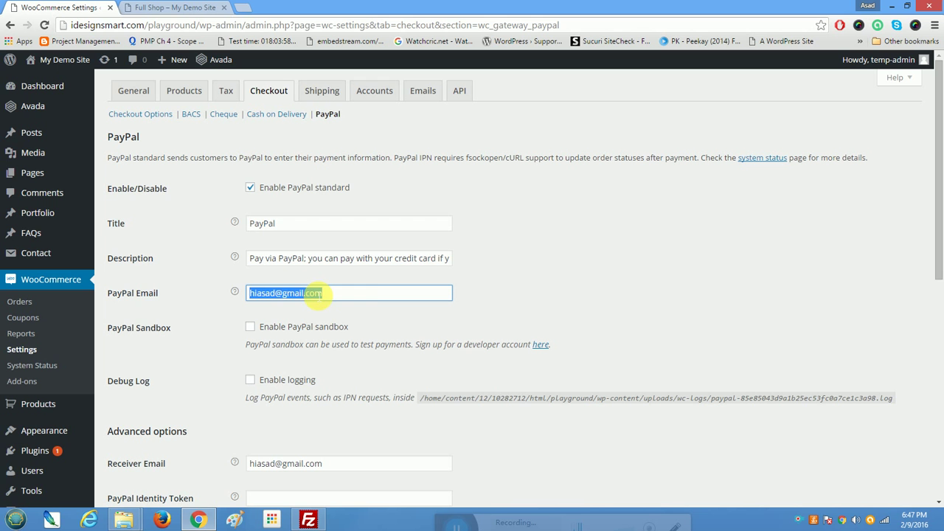
click(363, 292)
drag(365, 293, 239, 293)
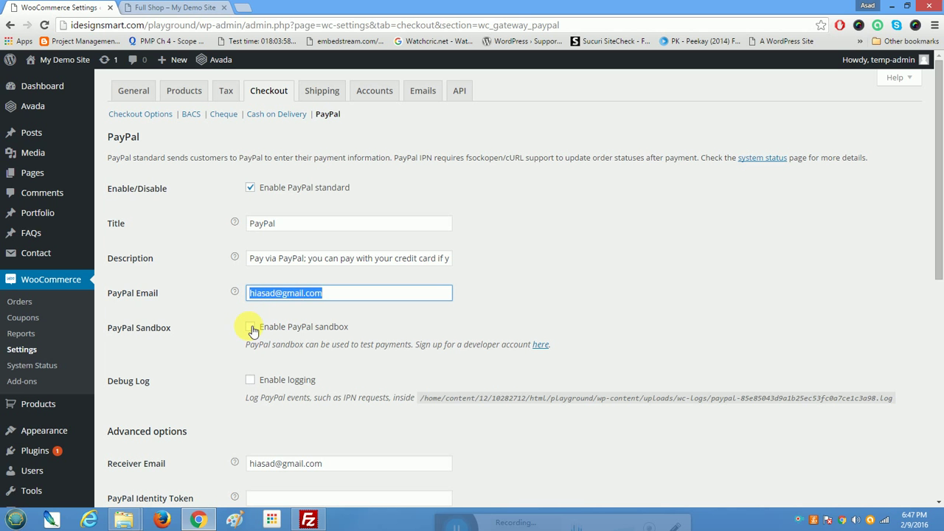
scroll(253, 325, down, 4)
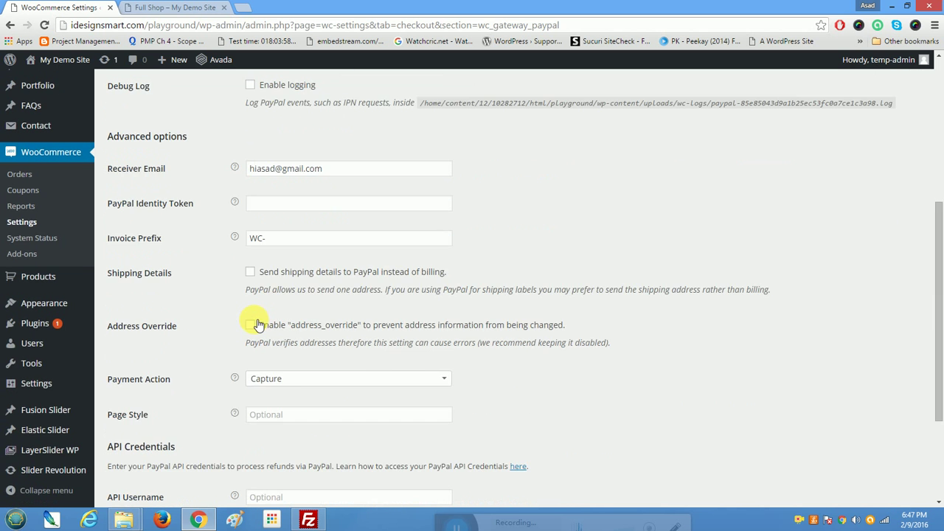
Step: Review the PayPal gateway's remaining advanced options and API Credentials fields, and open the Emails settings
scroll(259, 321, down, 2)
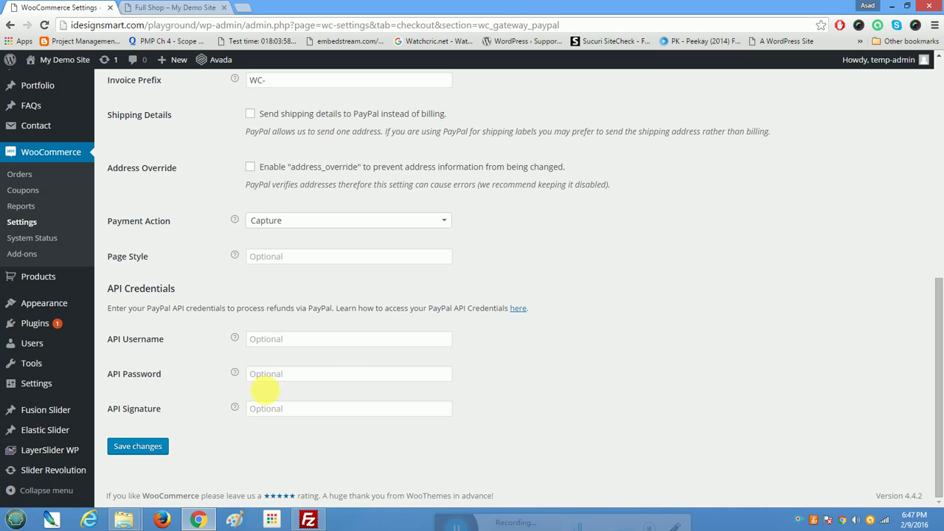
scroll(295, 344, up, 8)
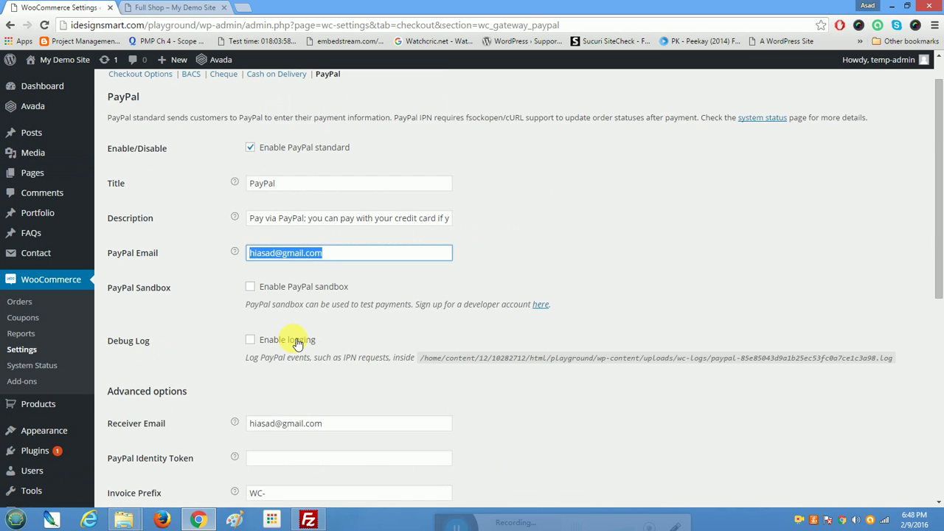
click(416, 90)
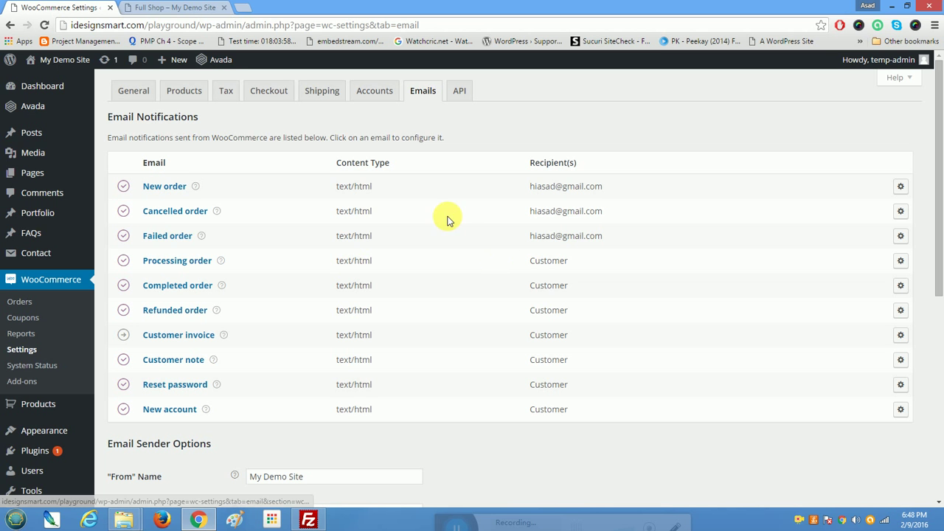
Step: Open the New order email notification and examine its Subject, Email Heading, Email type and HTML template options
click(164, 189)
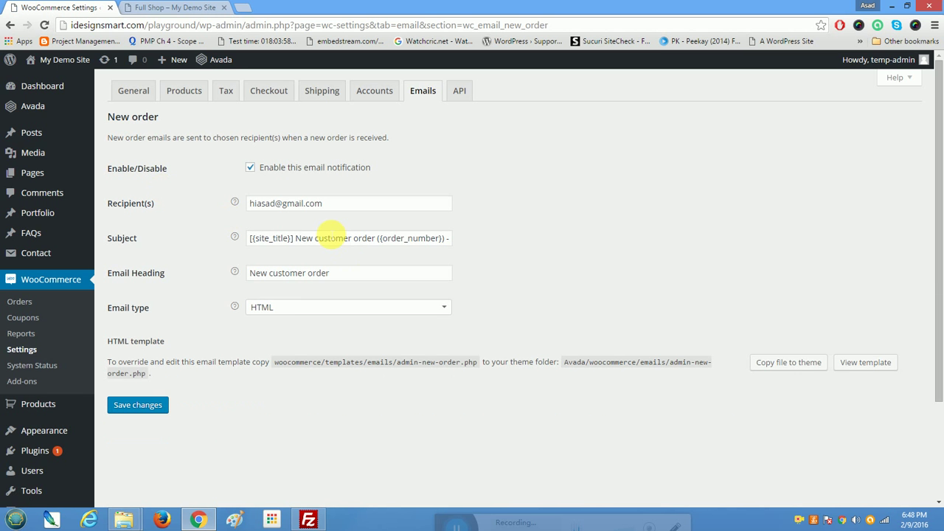
drag(330, 238, 492, 248)
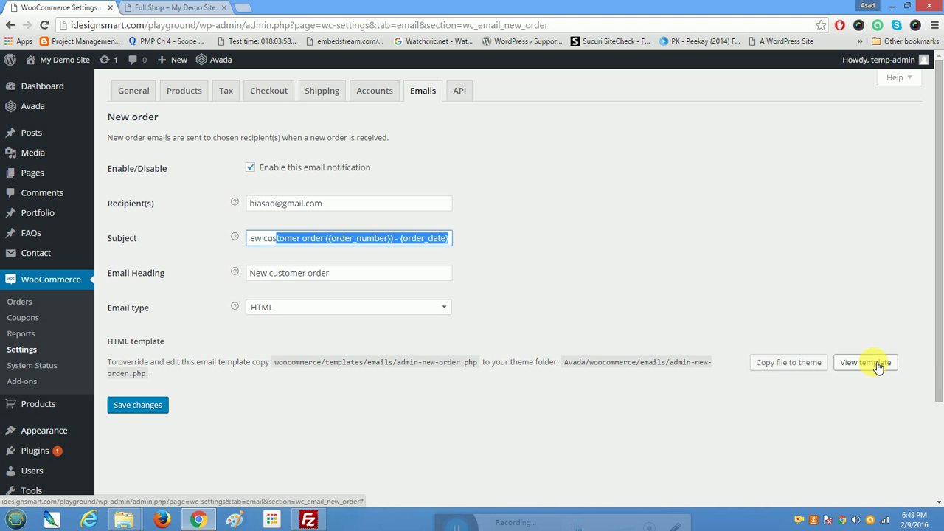
scroll(393, 254, down, 2)
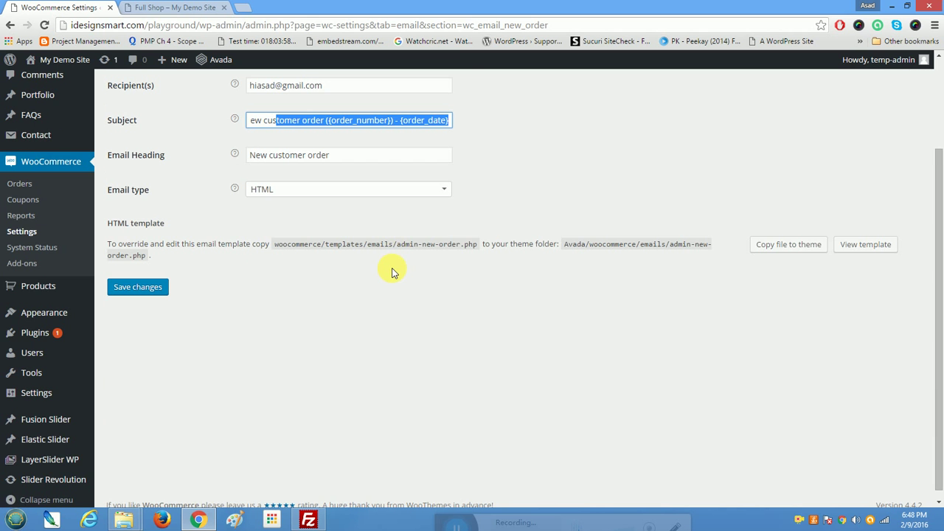
scroll(393, 272, up, 2)
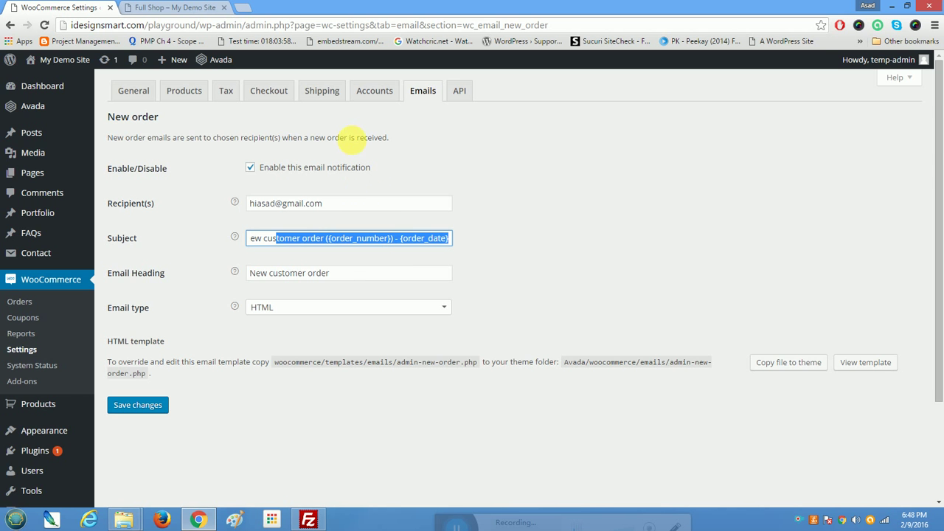
scroll(352, 137, down, 2)
scroll(345, 141, up, 2)
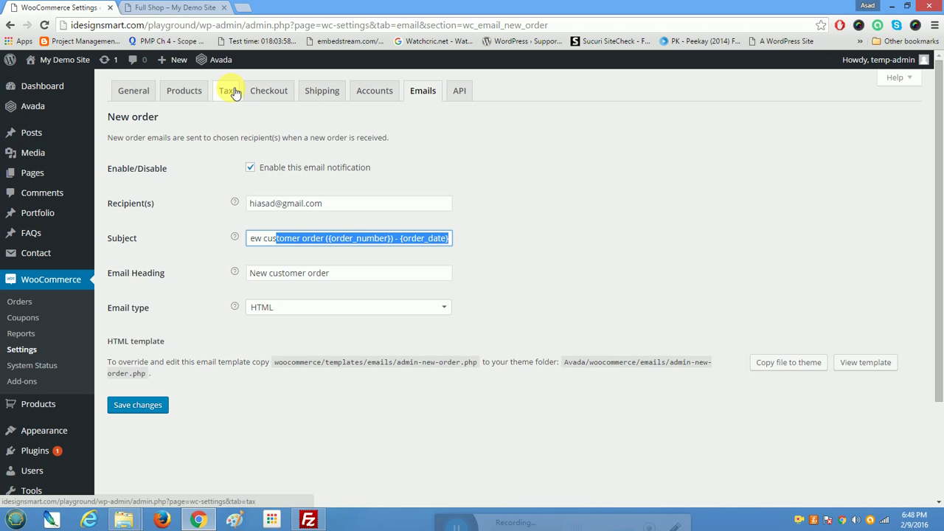
scroll(239, 91, down, 2)
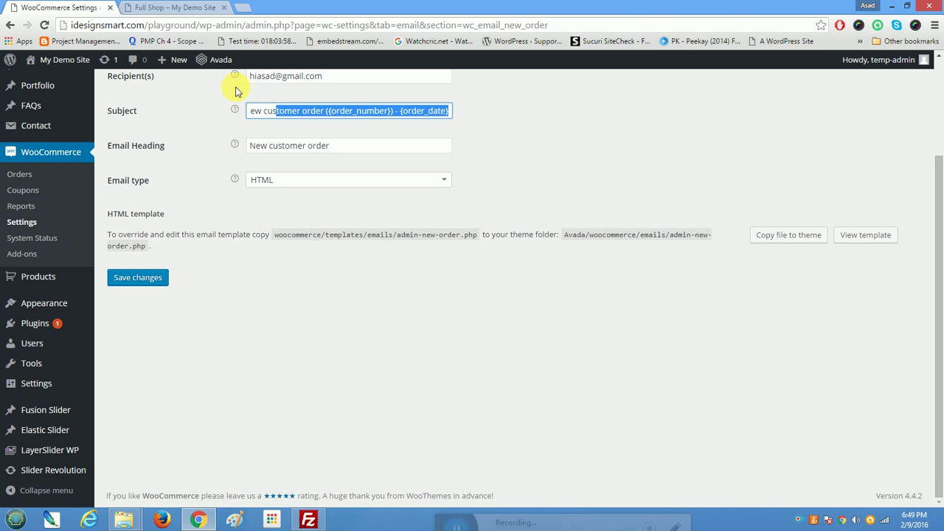
scroll(236, 91, up, 2)
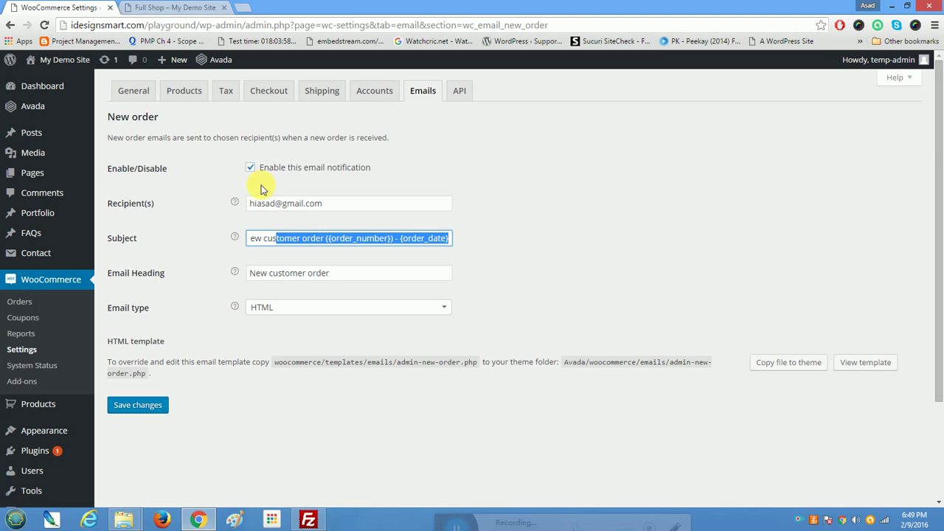
scroll(298, 276, down, 2)
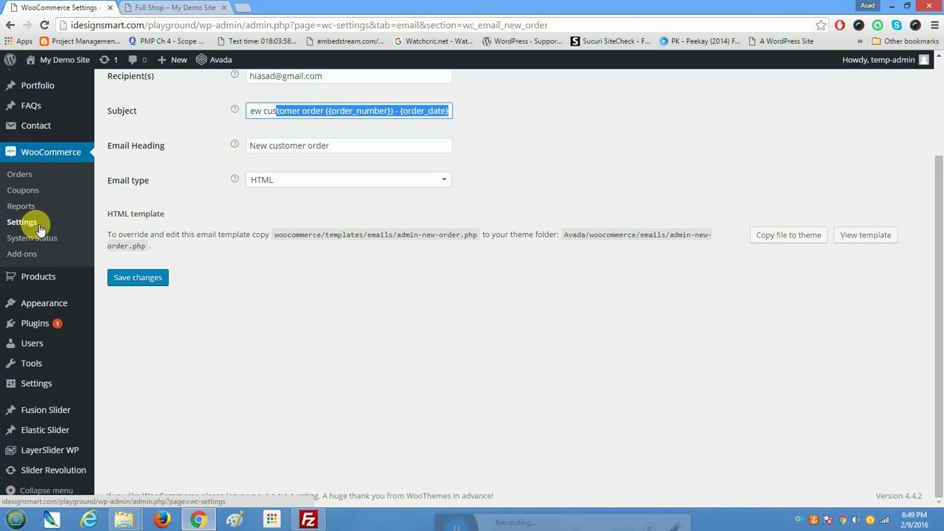
scroll(105, 232, up, 2)
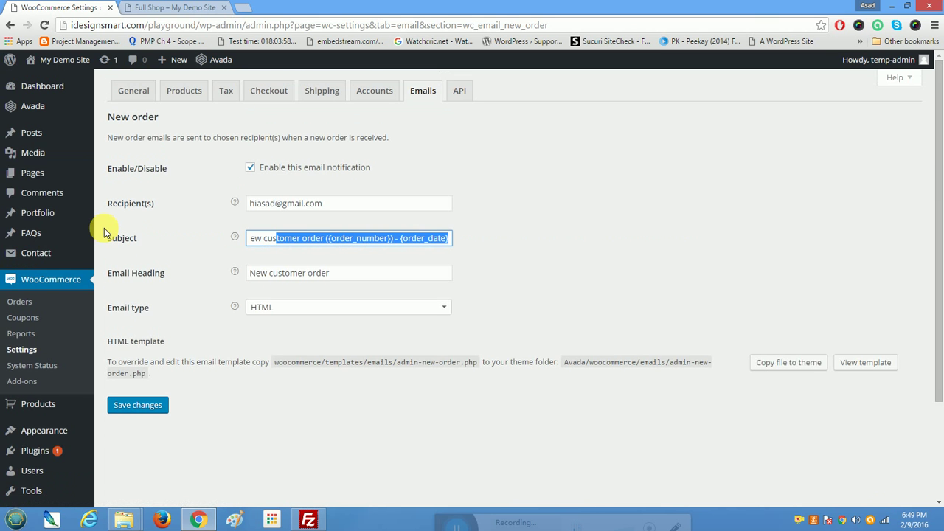
scroll(105, 232, down, 2)
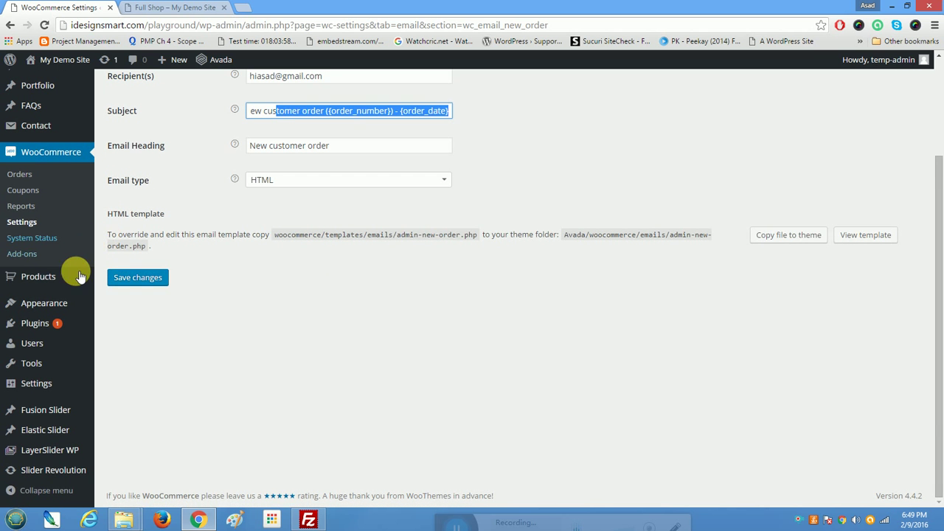
Step: Open the store's product list and bring up the Dinner Jacket product for editing
click(37, 277)
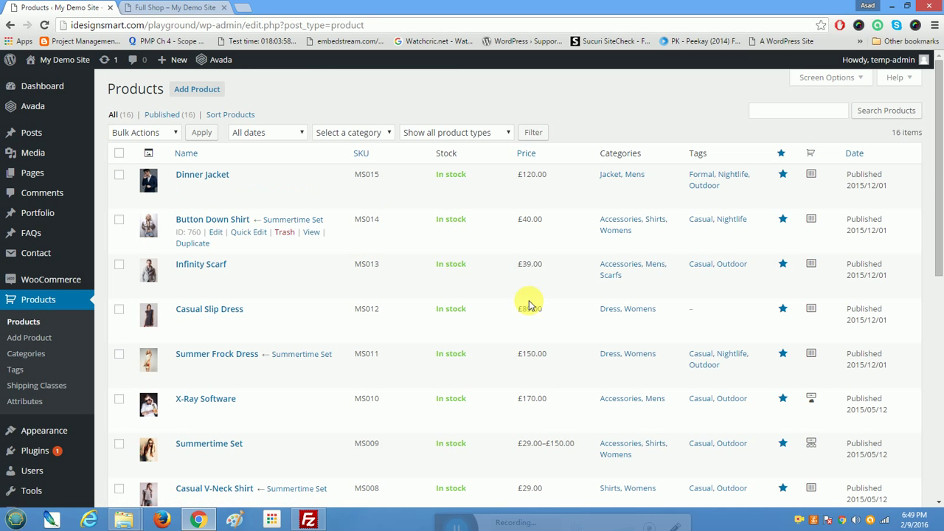
click(209, 175)
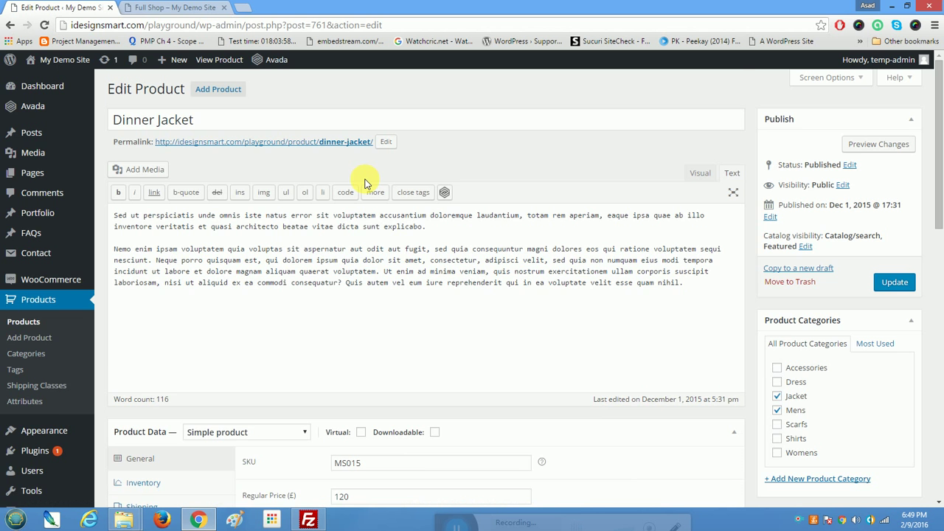
scroll(366, 180, down, 3)
scroll(368, 185, up, 2)
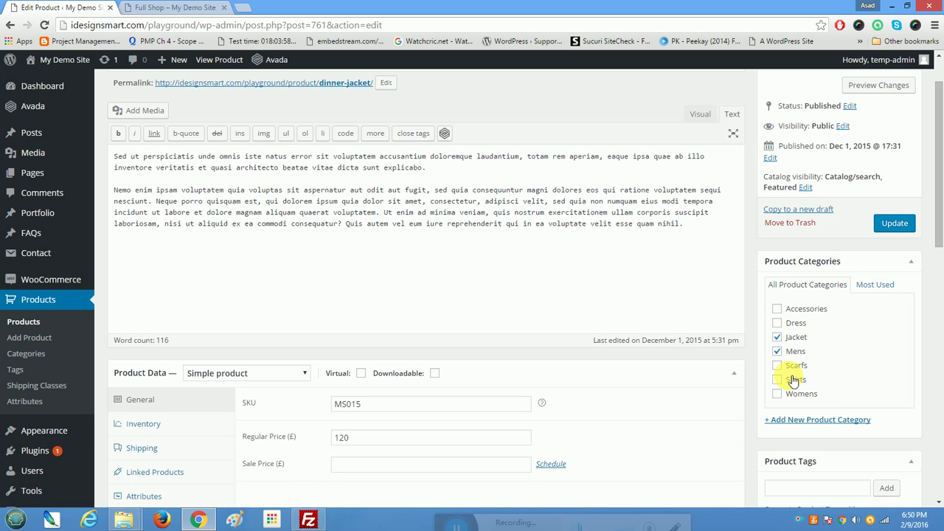
Step: Examine the Dinner Jacket's category checkboxes and main description text, leaving the Jacket category enabled
click(777, 337)
click(777, 337)
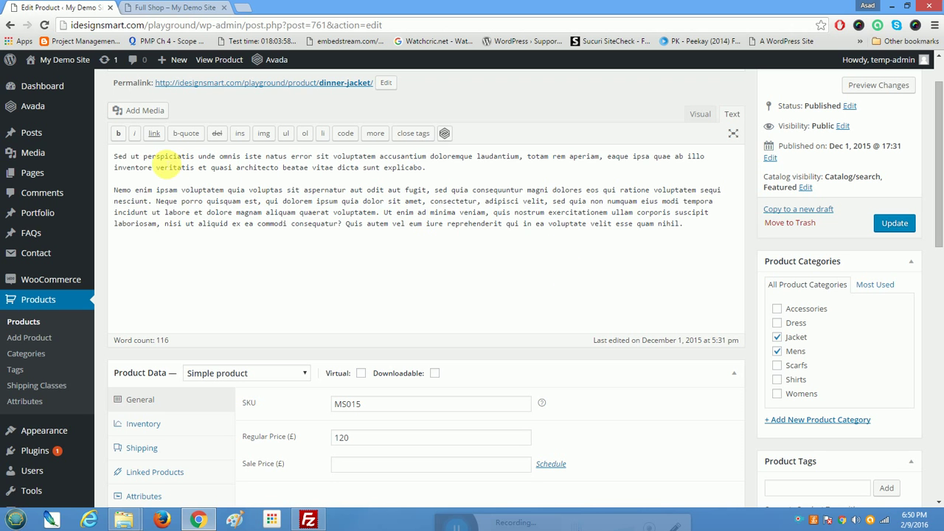
click(116, 156)
drag(155, 166, 706, 233)
scroll(649, 265, down, 2)
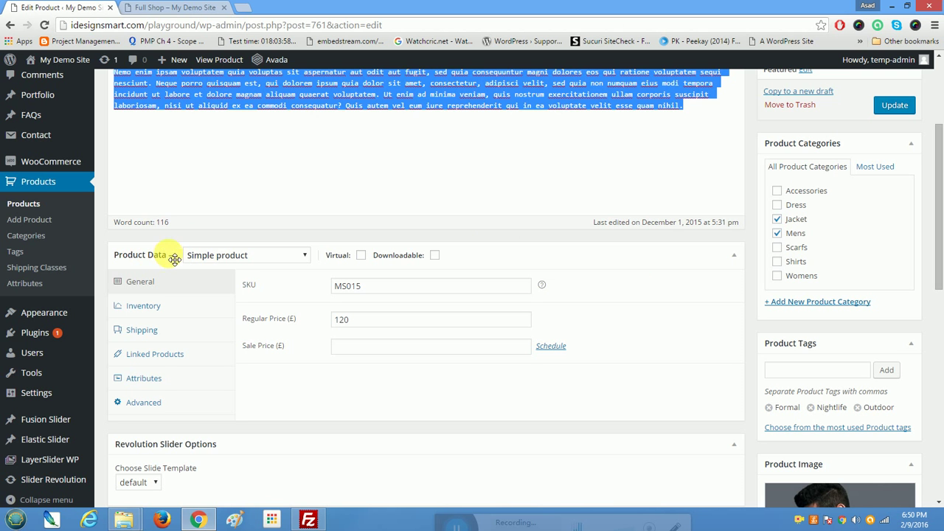
Step: Inspect the product types offered in the product data and the Virtual and Downloadable options, keeping Simple product
click(308, 256)
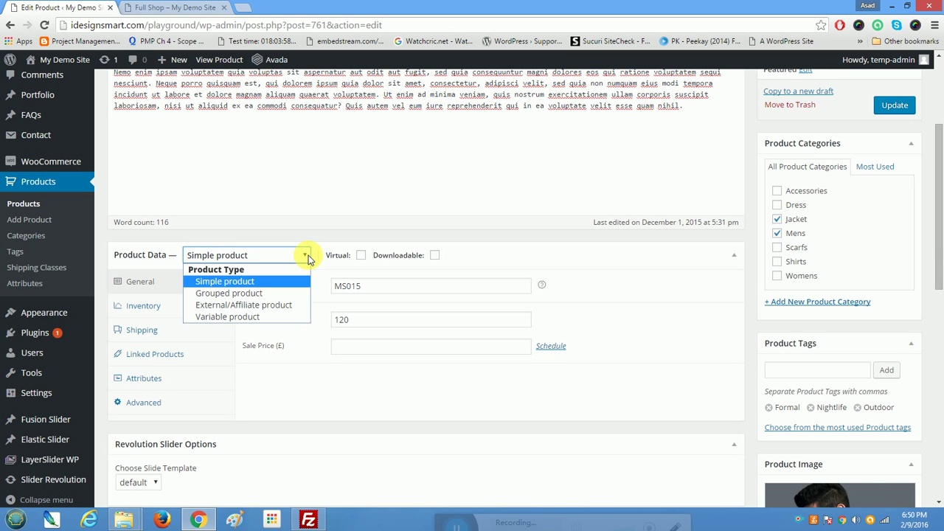
click(308, 255)
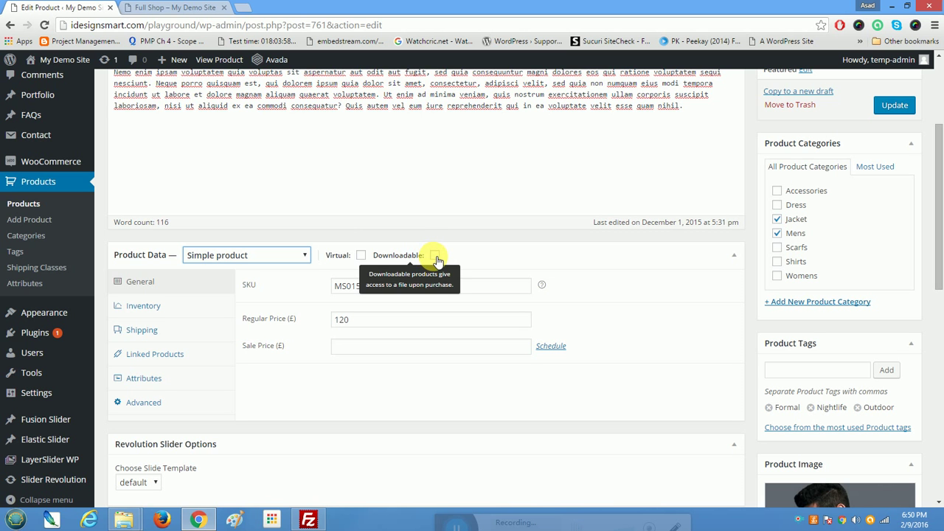
click(294, 258)
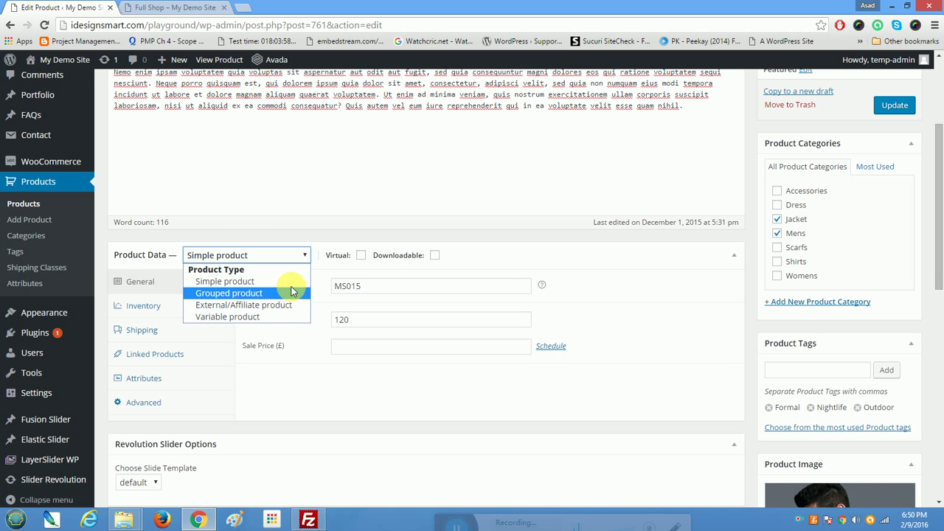
click(306, 254)
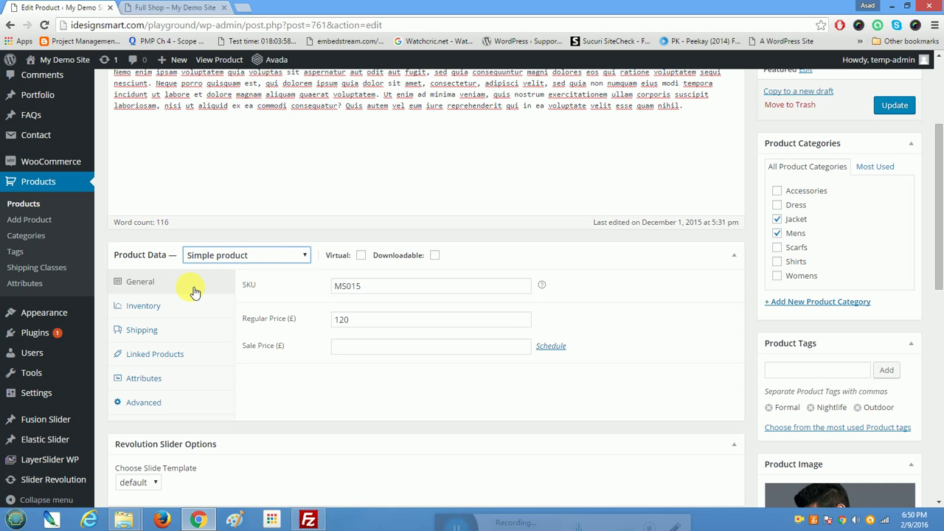
Step: Examine the SKU, Regular Price and Sale Price fields in the Dinner Jacket's general product data
drag(362, 285, 325, 289)
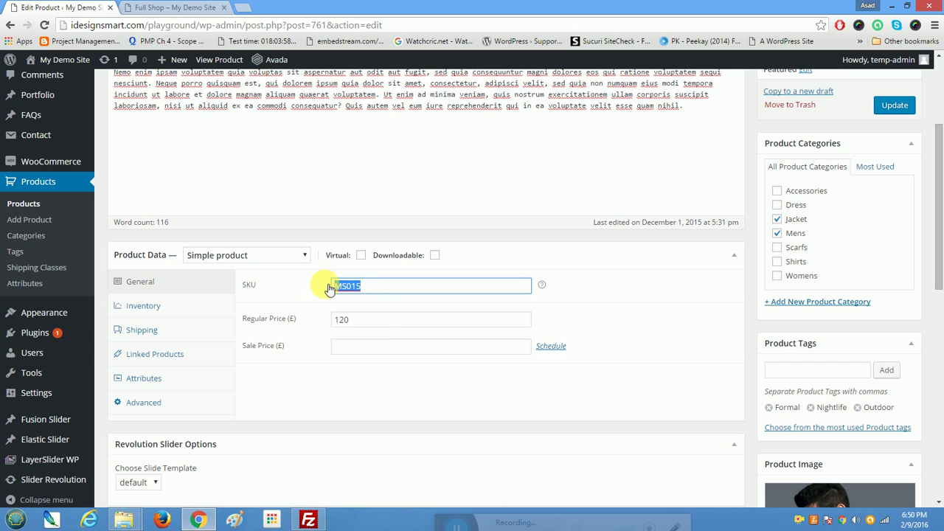
drag(352, 320, 305, 320)
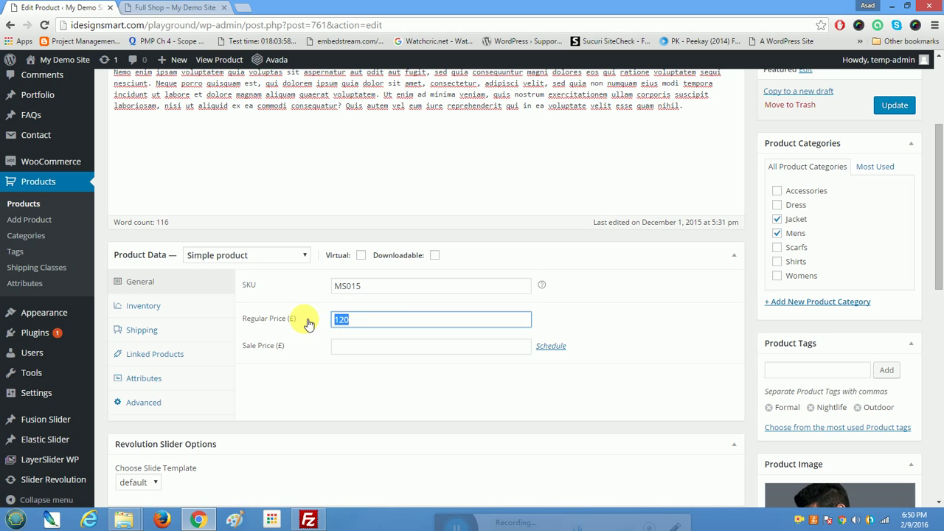
click(346, 346)
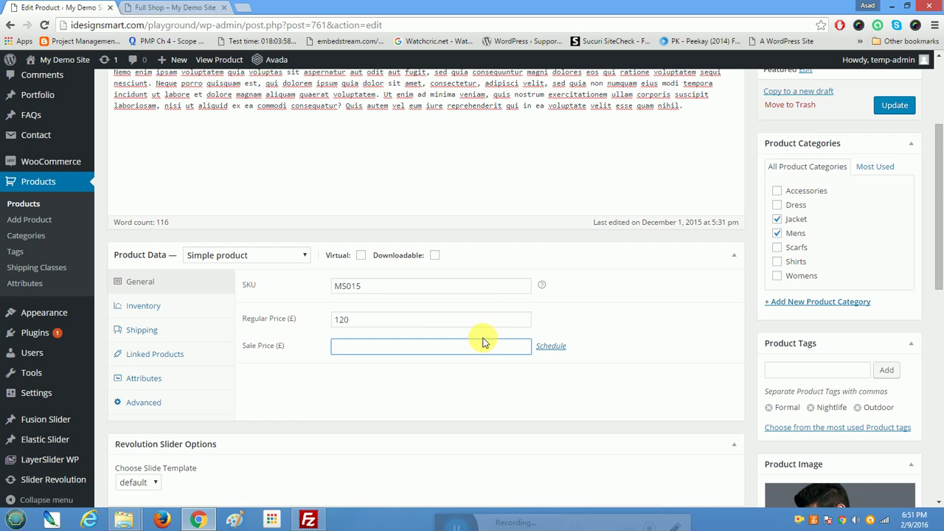
Step: Review the Dinner Jacket's short description, reviews, Fusion Page Options, product image and gallery
scroll(487, 333, down, 3)
scroll(693, 355, down, 2)
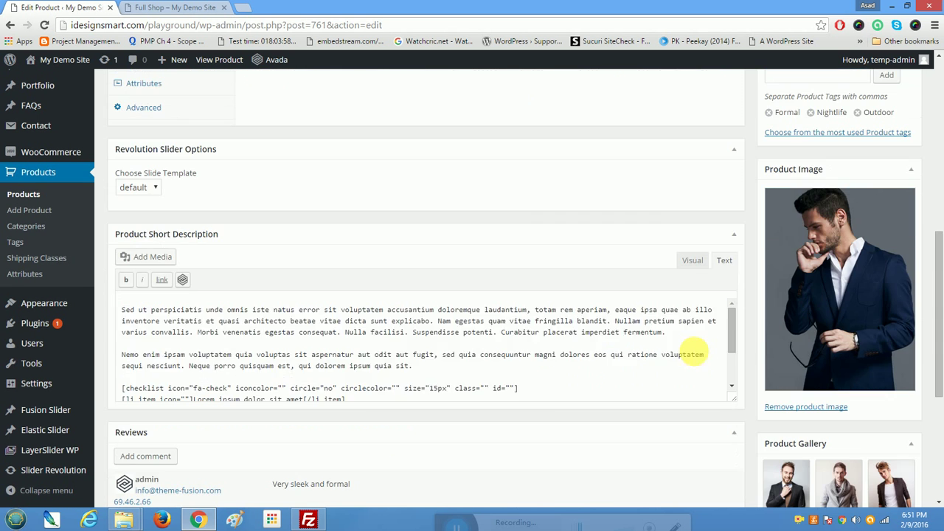
scroll(435, 352, up, 5)
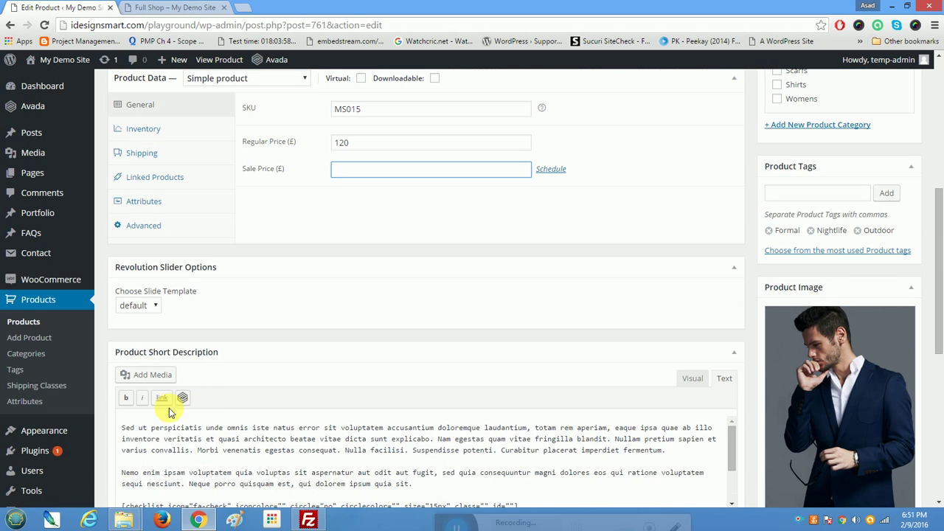
drag(122, 428, 243, 473)
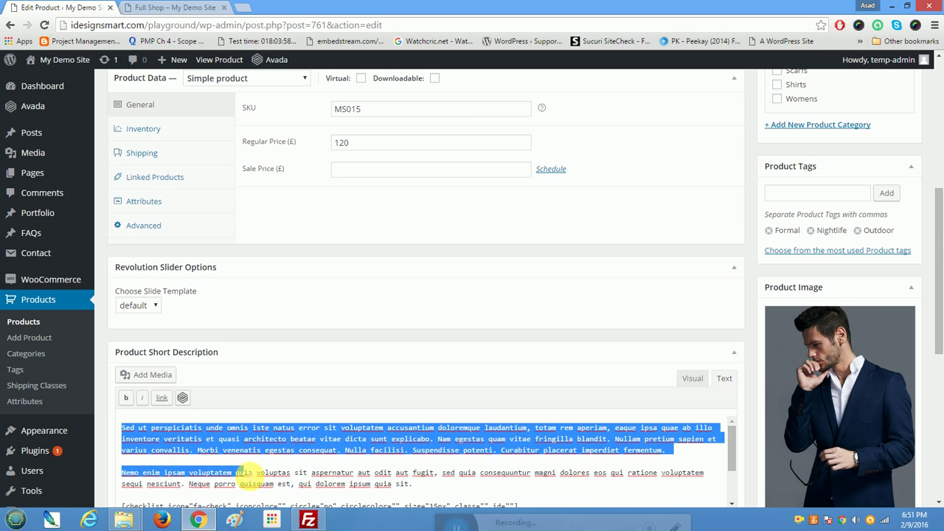
scroll(244, 473, down, 6)
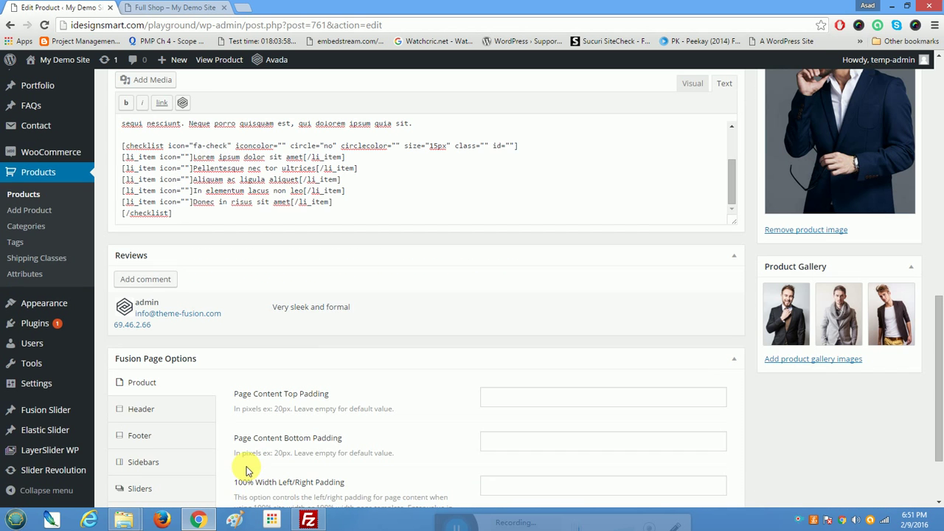
scroll(238, 249, up, 5)
scroll(243, 235, up, 7)
scroll(245, 233, down, 9)
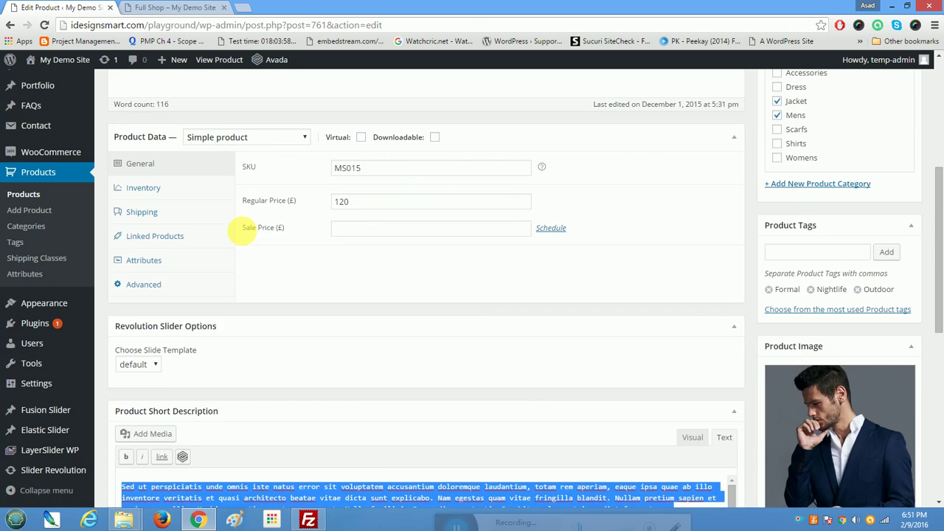
scroll(238, 233, down, 4)
scroll(238, 235, up, 5)
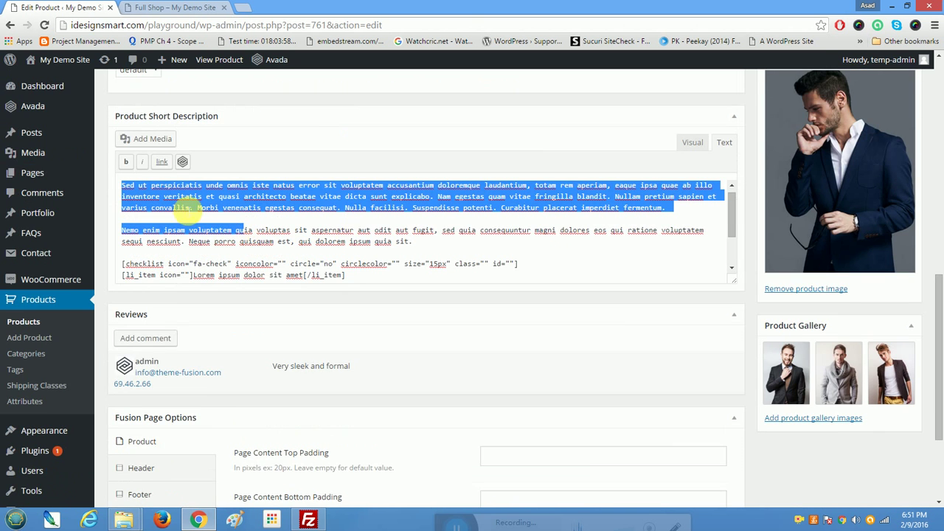
scroll(537, 267, down, 4)
scroll(516, 249, up, 4)
scroll(516, 236, up, 3)
scroll(575, 258, up, 3)
Step: Remove the Dinner Jacket's main product image after checking its product tags
scroll(623, 278, down, 2)
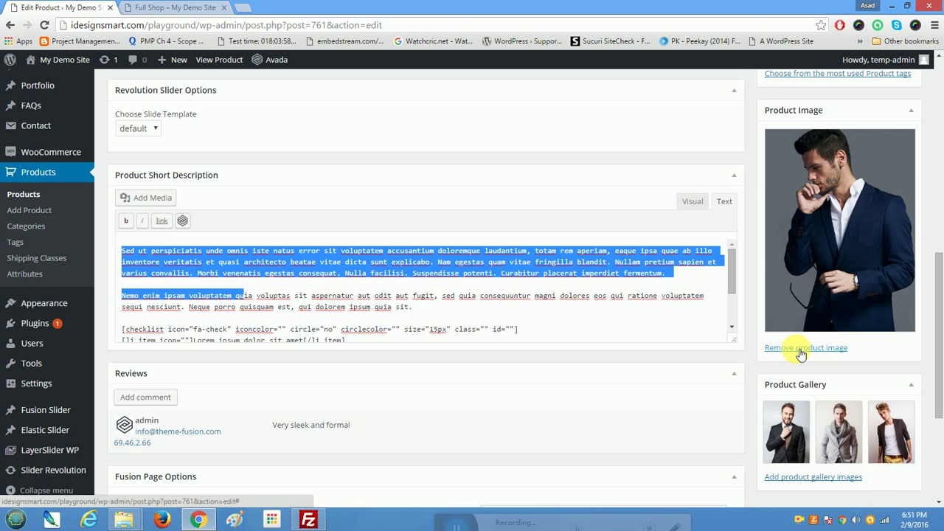
scroll(801, 354, up, 2)
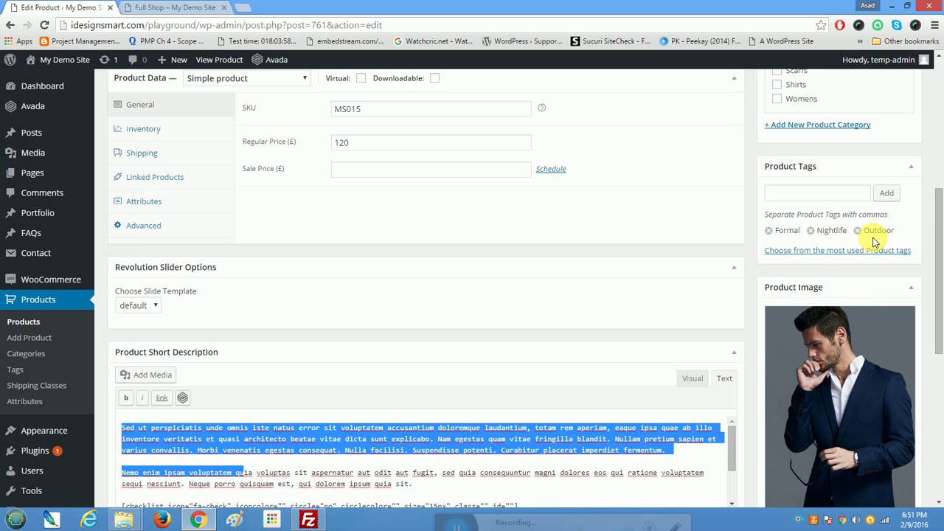
scroll(899, 322, down, 3)
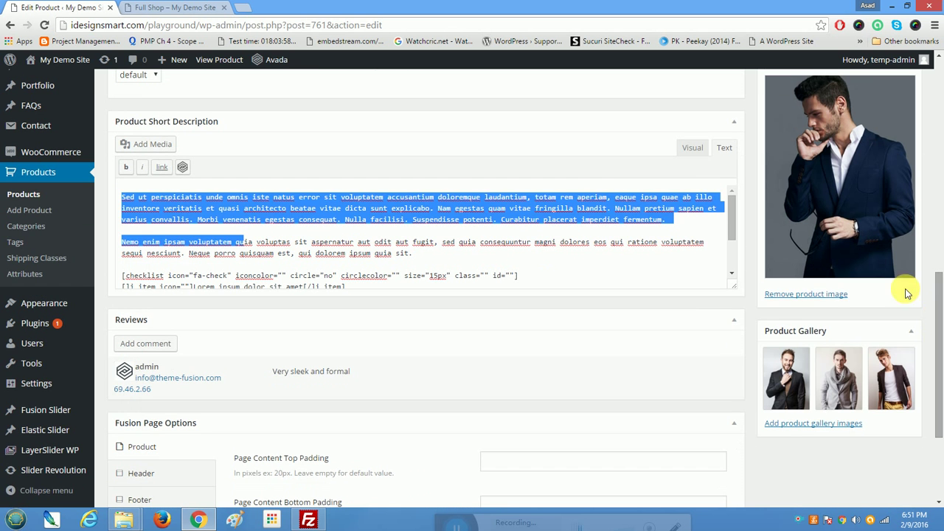
click(822, 295)
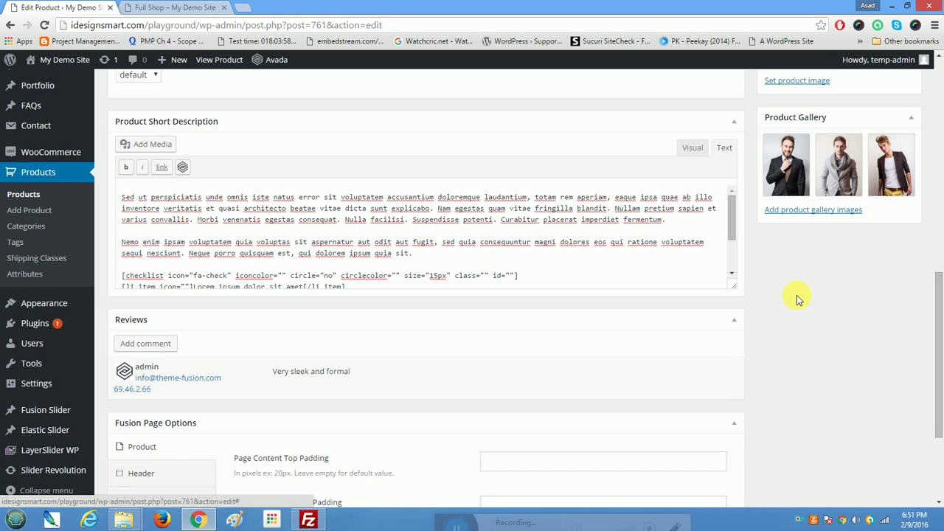
Step: View the media library offered for the Dinner Jacket's product image and close it without choosing an image
scroll(796, 298, up, 2)
click(797, 199)
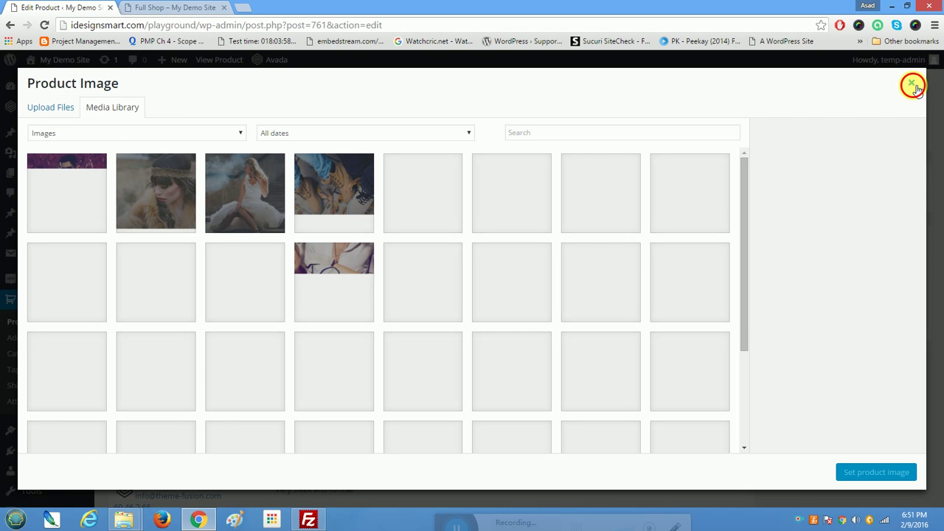
click(911, 83)
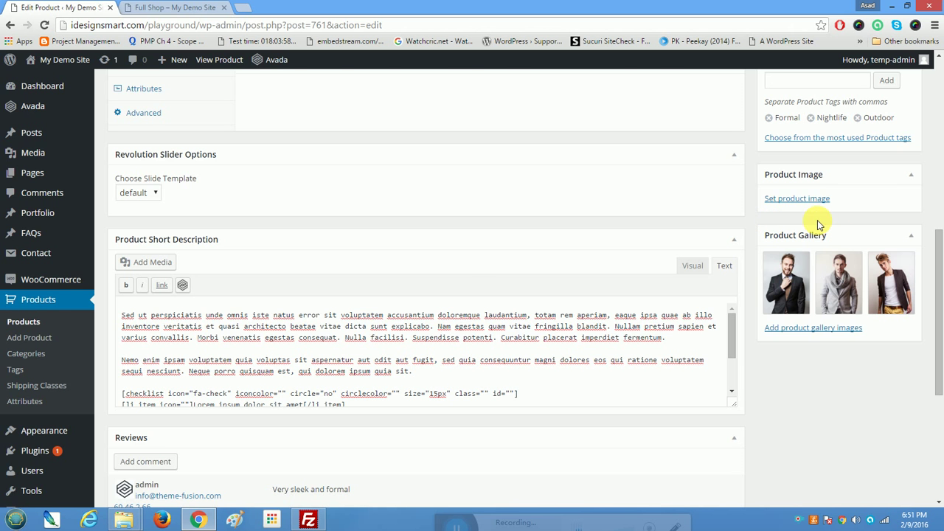
Step: Open the Infinity Scarf's details page from the product grid on the Full Shop page
click(175, 7)
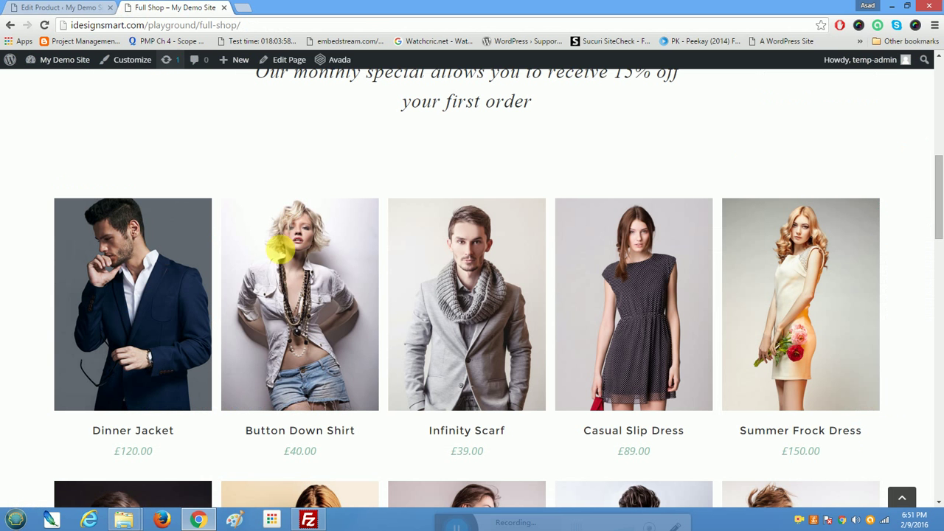
mouse_move(498, 298)
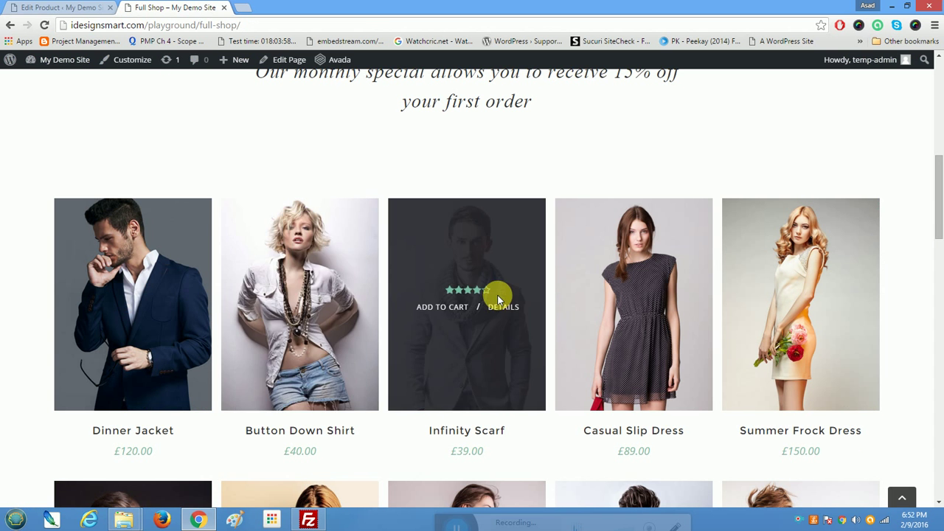
scroll(685, 333, down, 2)
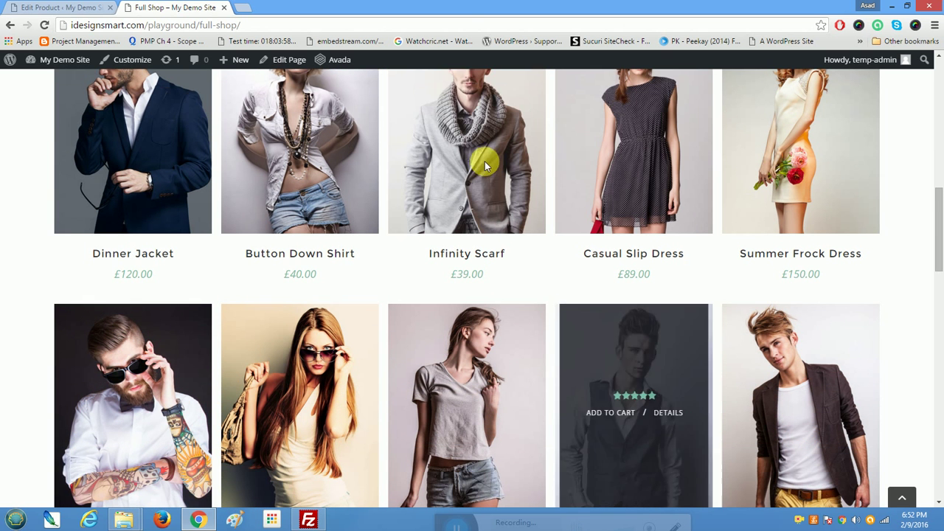
mouse_move(475, 147)
click(505, 132)
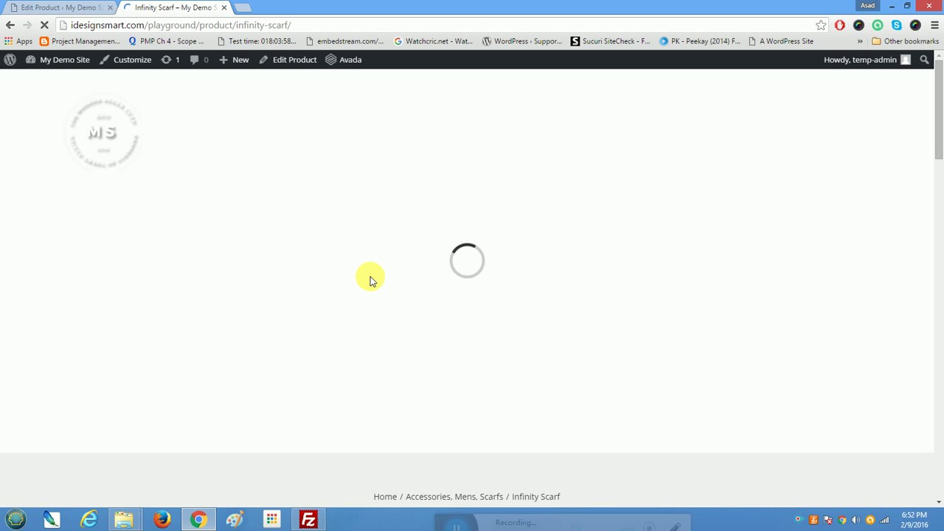
Step: Look through the Infinity Scarf's gallery images using the thumbnails, ending on the first image
scroll(370, 281, down, 3)
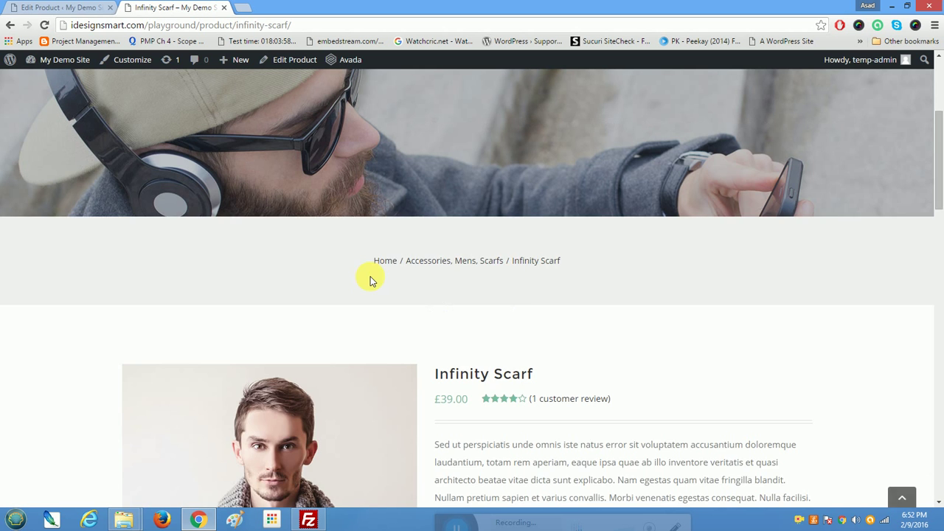
scroll(370, 279, down, 6)
click(218, 417)
click(286, 417)
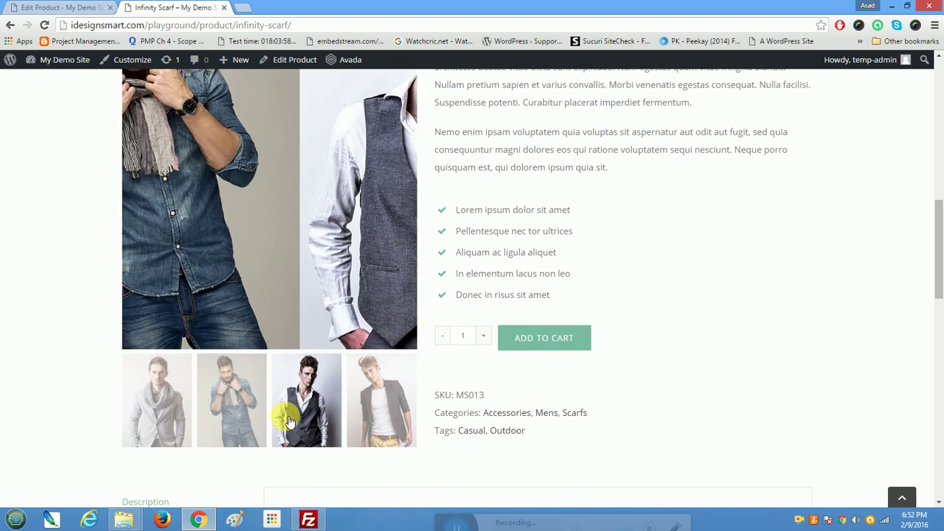
click(379, 414)
scroll(390, 422, up, 4)
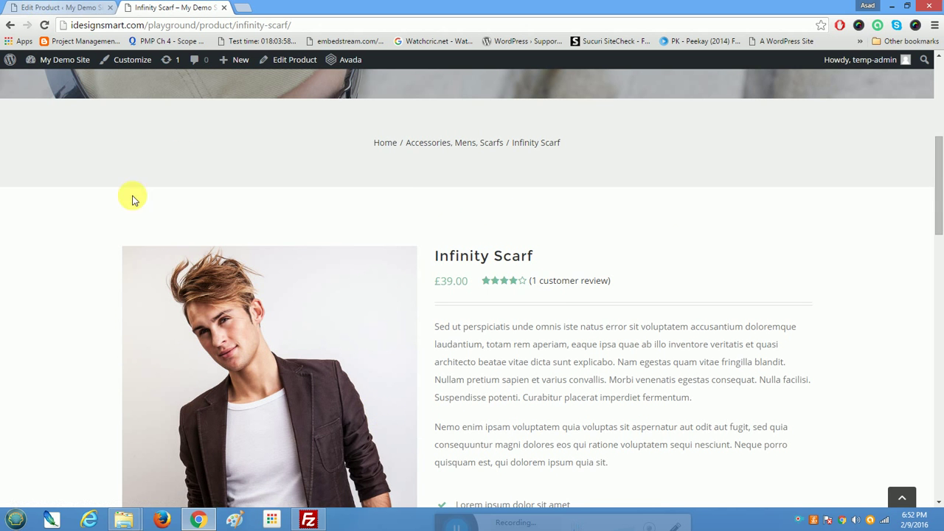
scroll(216, 321, down, 3)
scroll(216, 321, down, 3)
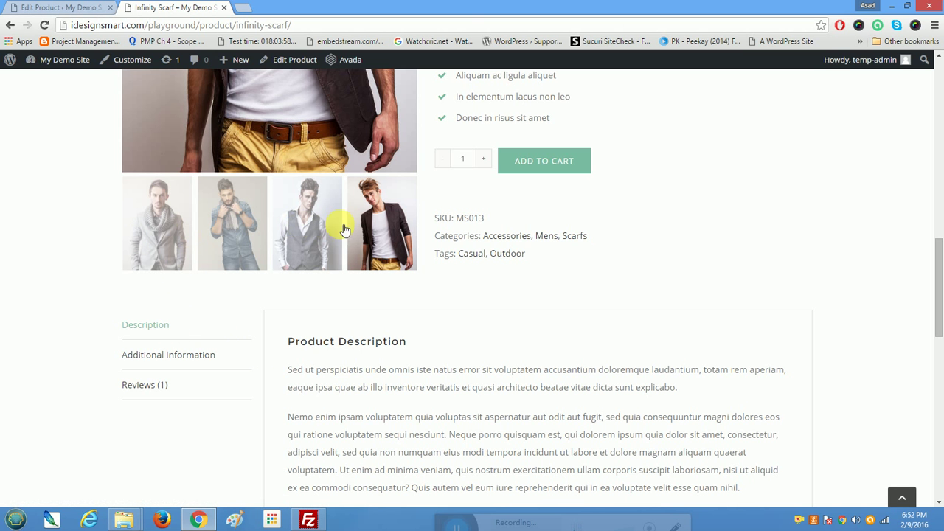
click(175, 224)
scroll(181, 236, up, 3)
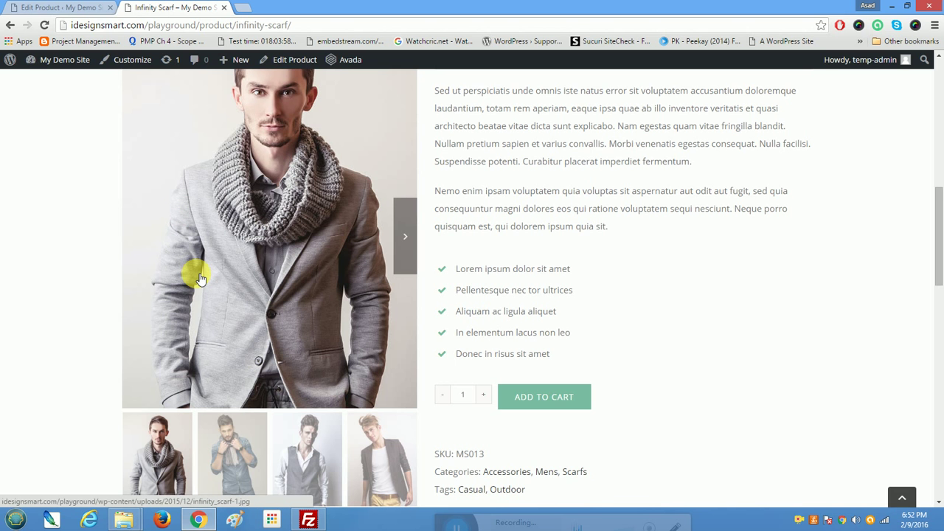
scroll(312, 238, up, 2)
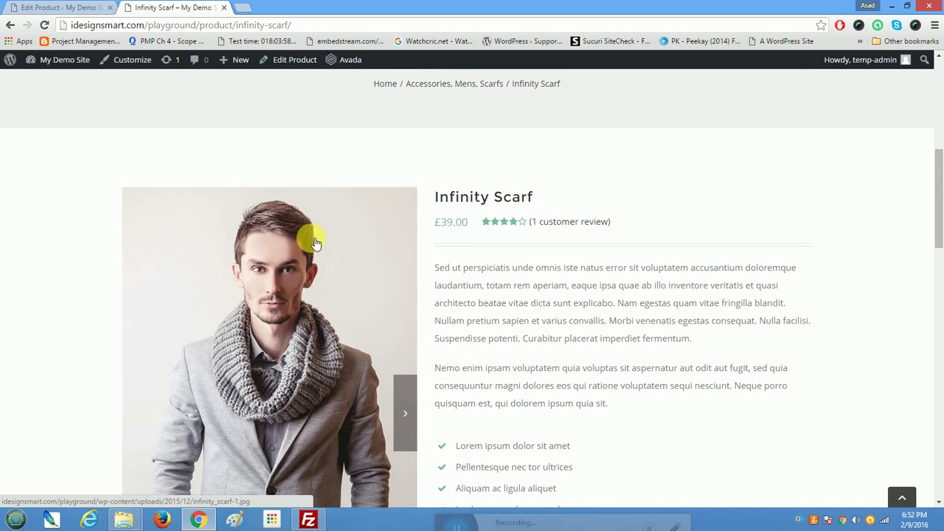
Step: View the Infinity Scarf's gallery images enlarged in the lightbox, and close it
click(296, 285)
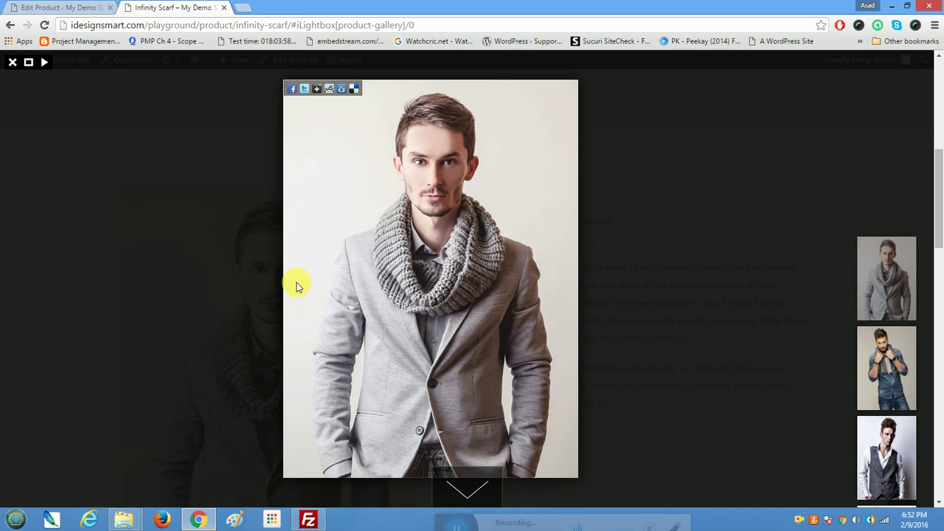
click(887, 359)
click(887, 442)
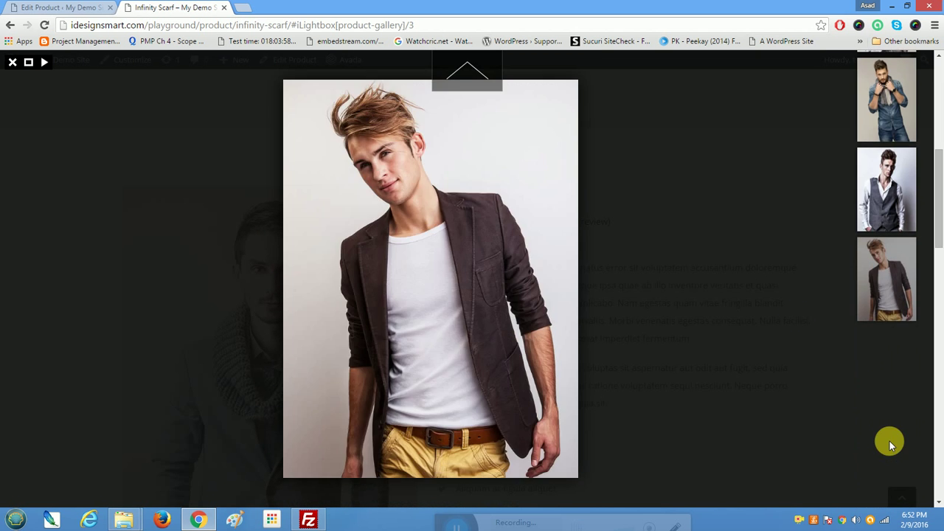
click(804, 431)
Step: Examine the Infinity Scarf's Product Description text and its Additional Information
scroll(608, 365, down, 3)
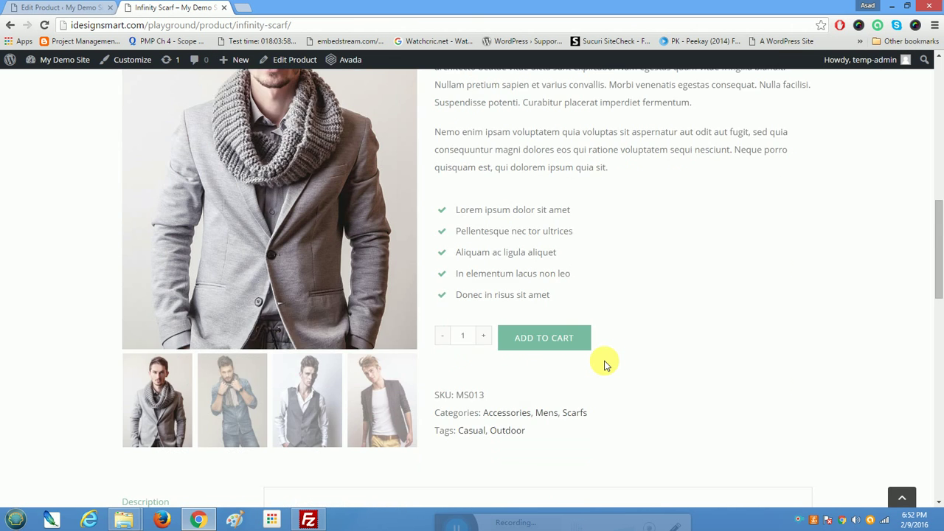
scroll(604, 365, down, 5)
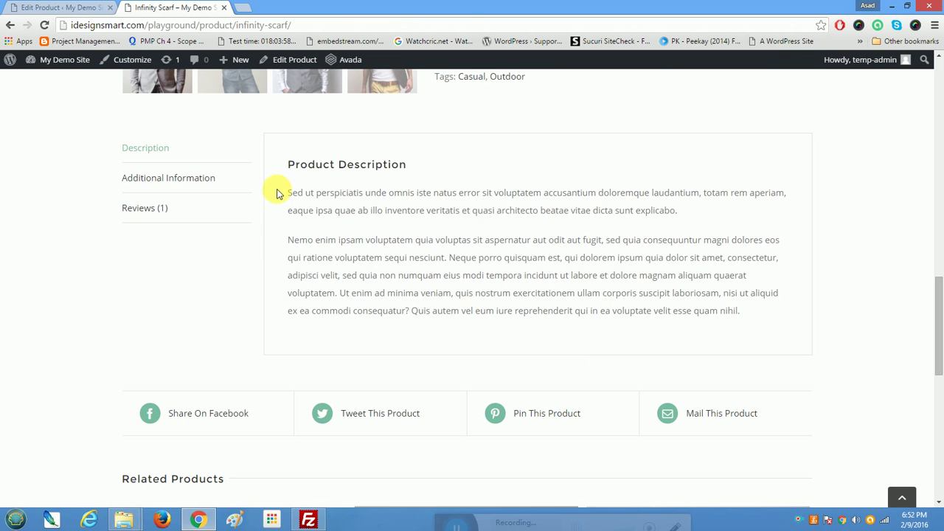
drag(278, 190, 352, 211)
drag(520, 240, 769, 331)
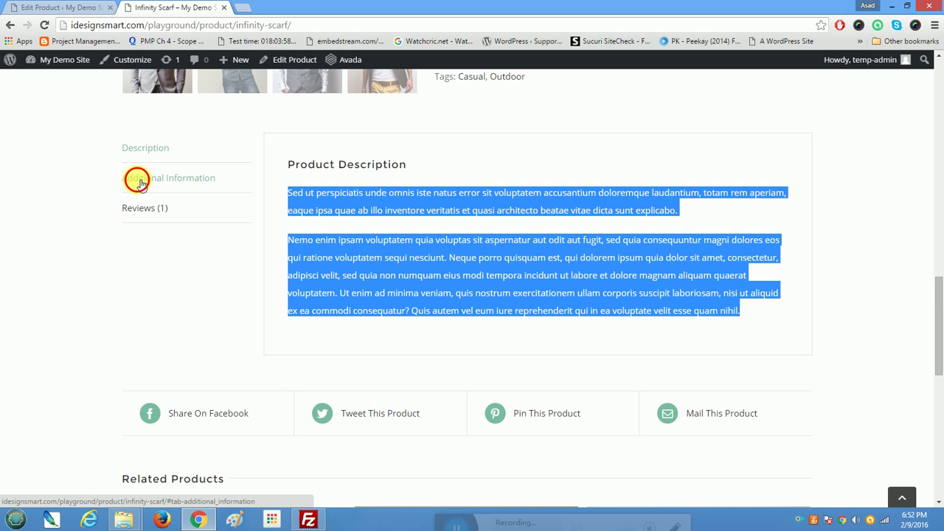
click(142, 180)
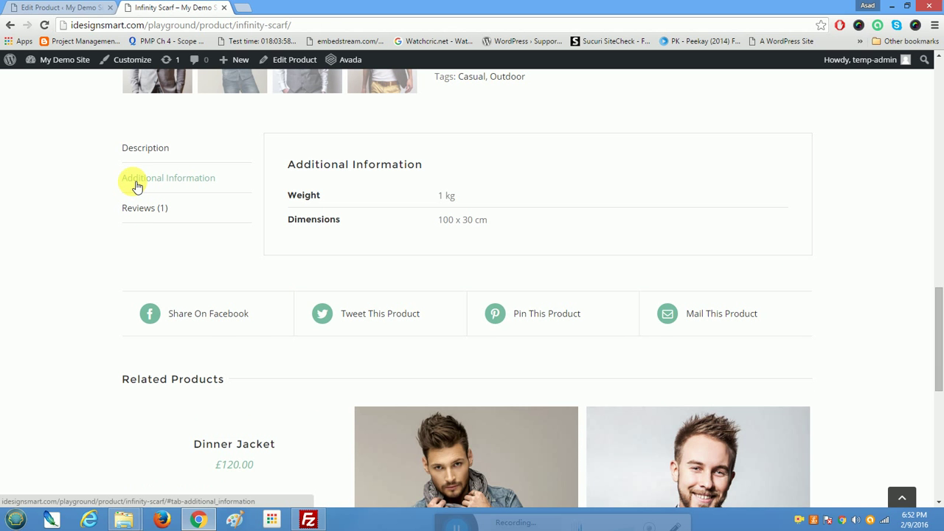
Step: Return to the Dinner Jacket's edit page in the site admin and open the list of all products
click(59, 8)
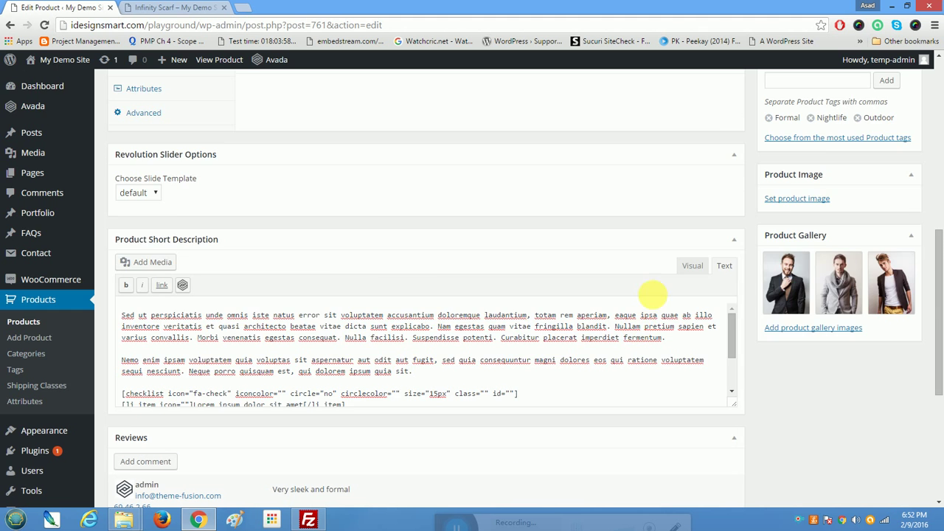
scroll(653, 294, down, 3)
click(45, 239)
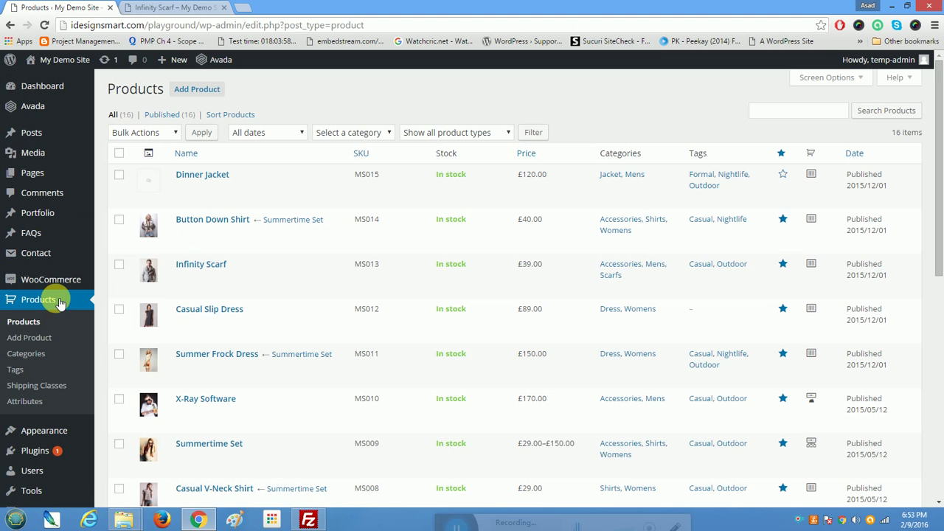
Step: Open the Avada Theme Options from the site admin
mouse_move(61, 285)
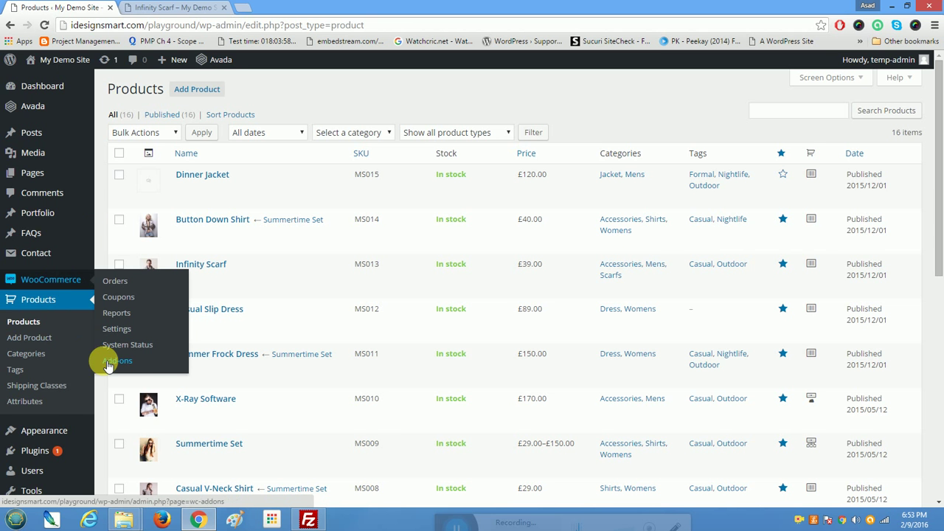
scroll(99, 358, down, 2)
mouse_move(63, 313)
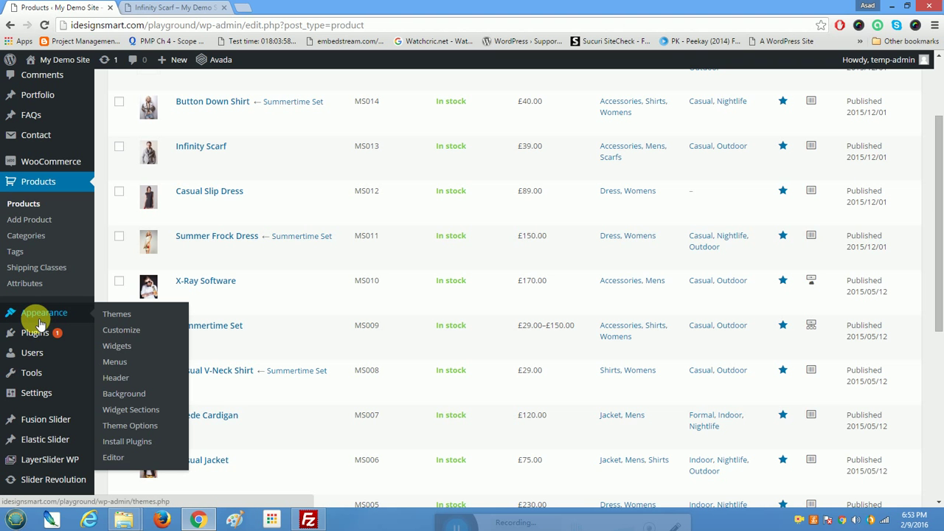
click(130, 426)
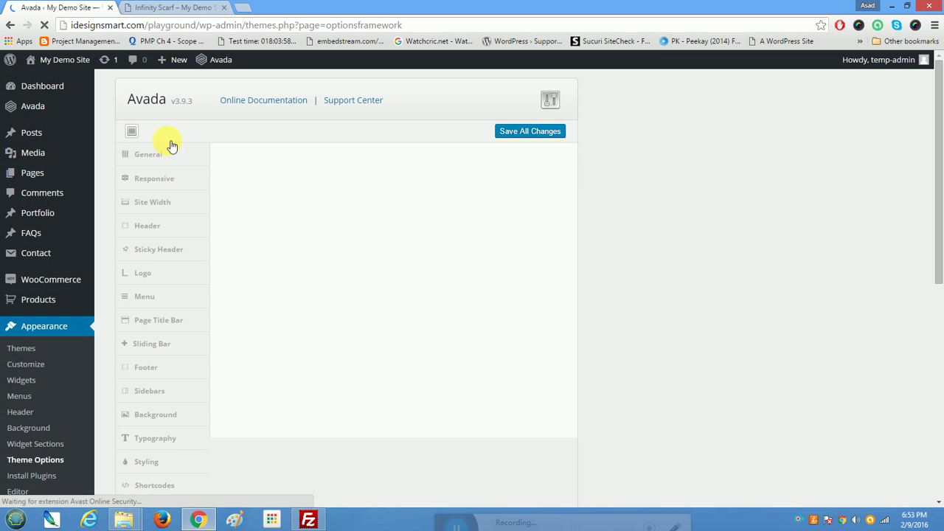
Step: Review the General theme options, including the Tracking Code and Space before </head> fields
click(166, 8)
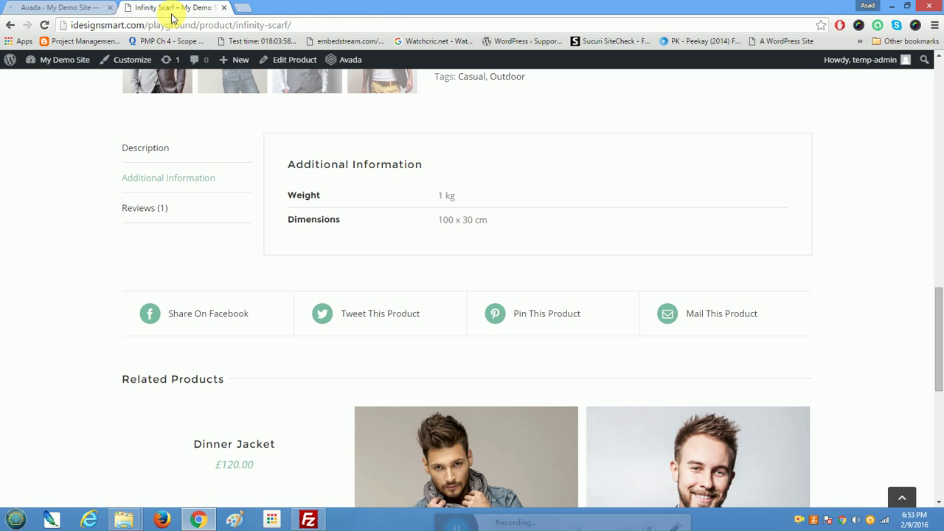
click(41, 7)
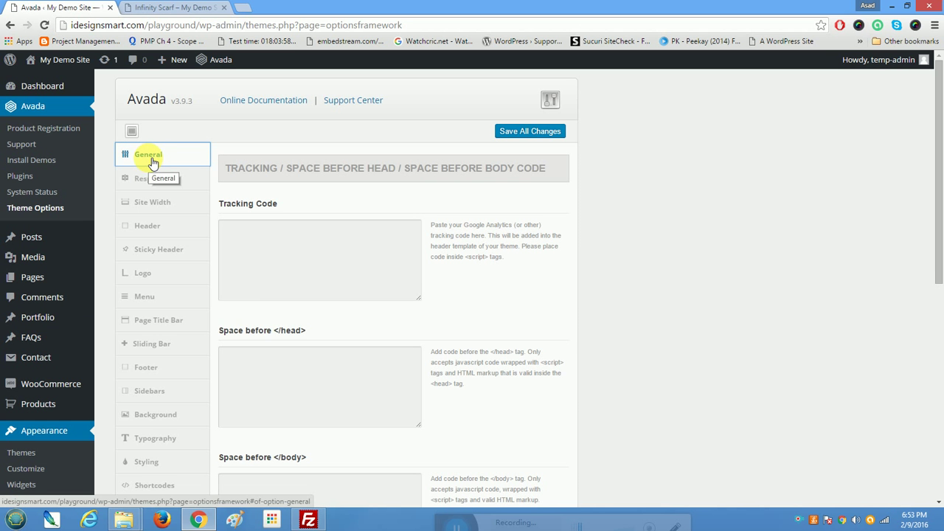
click(258, 372)
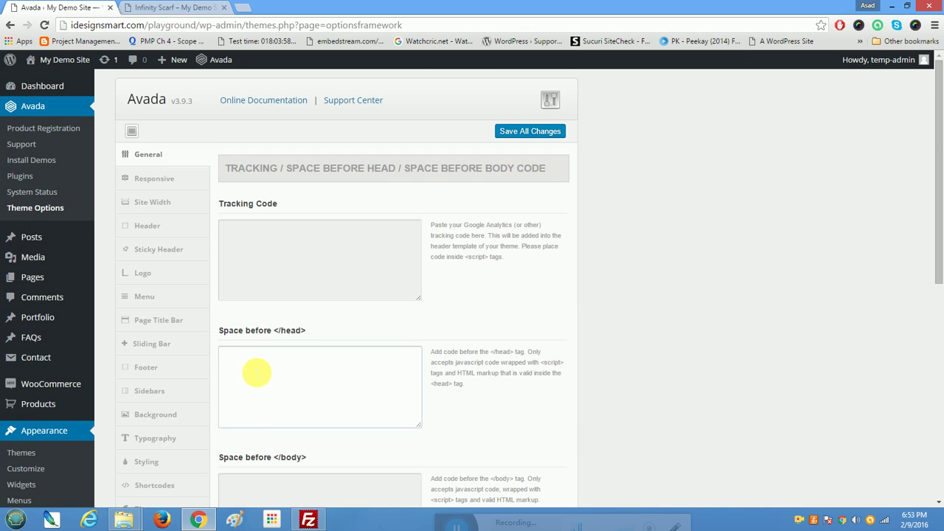
scroll(256, 372, down, 3)
scroll(312, 302, up, 3)
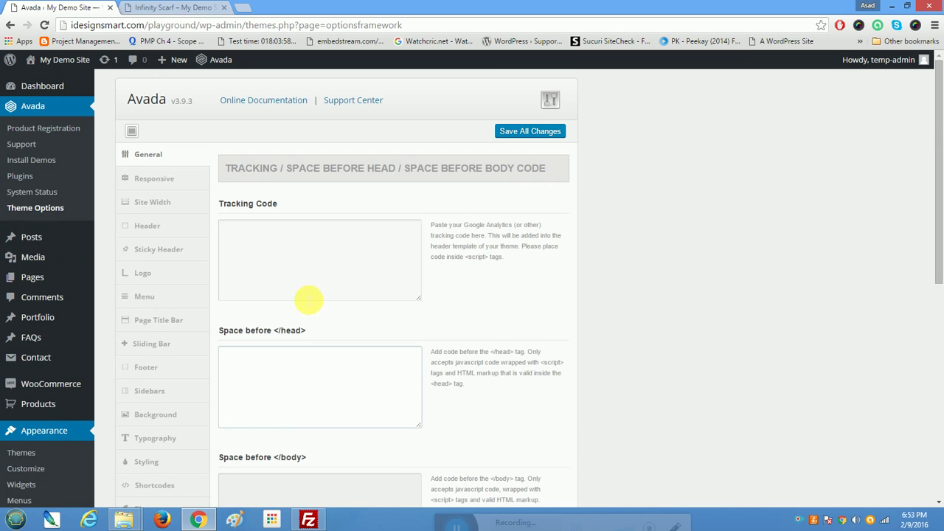
Step: Review the Responsive theme options, including the header breakpoint, and the Site Width value
click(165, 178)
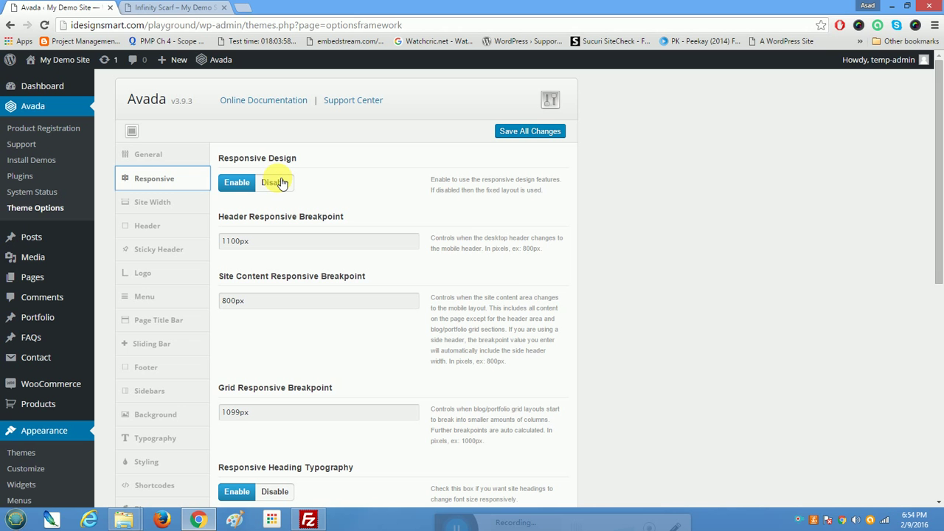
double_click(260, 248)
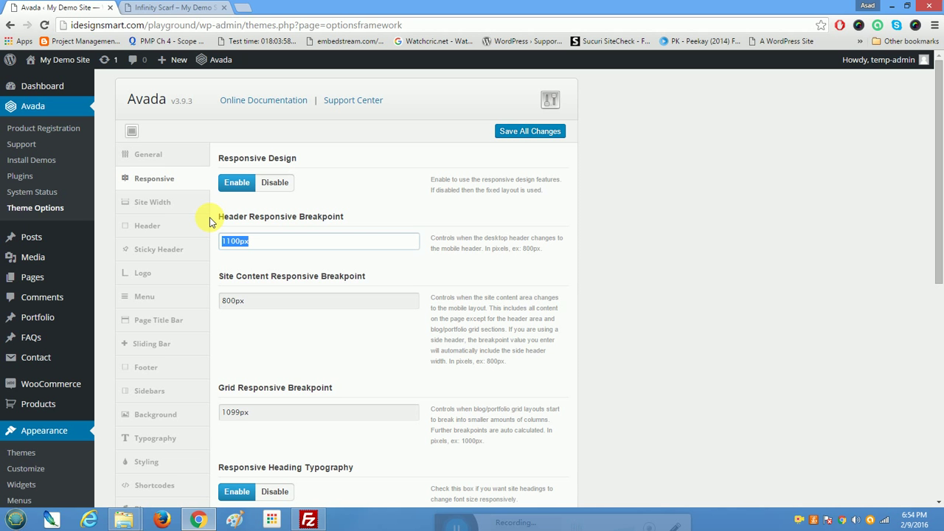
scroll(288, 370, down, 5)
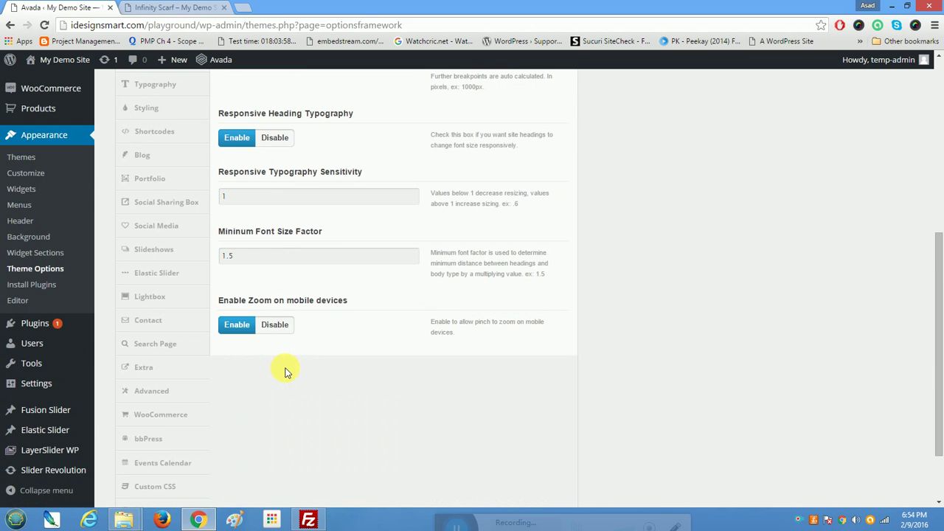
scroll(287, 370, up, 5)
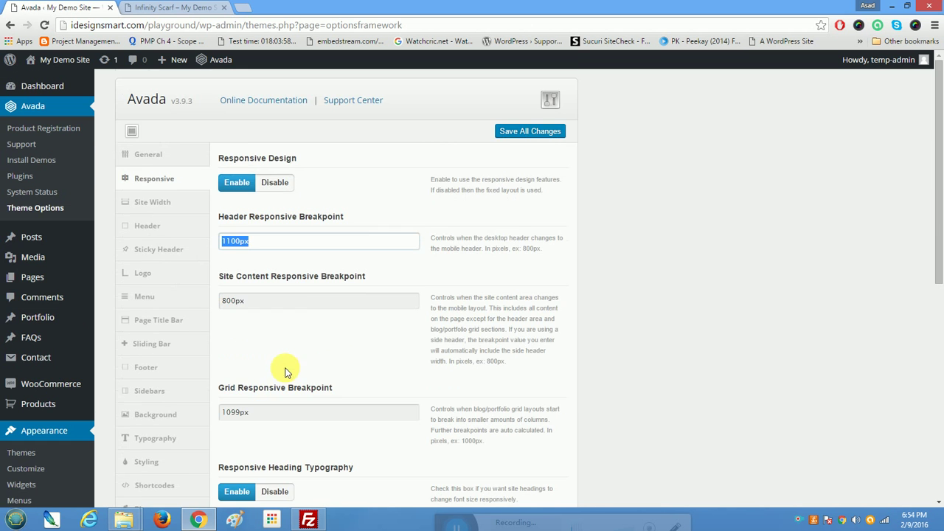
click(151, 204)
drag(271, 245, 176, 250)
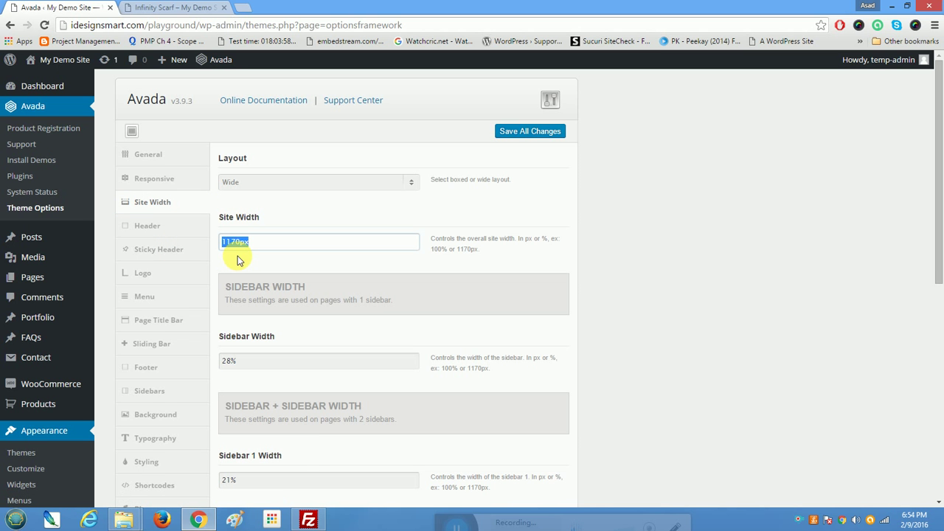
Step: Open the Header theme options and compare them with the live header on the Infinity Scarf page
click(150, 223)
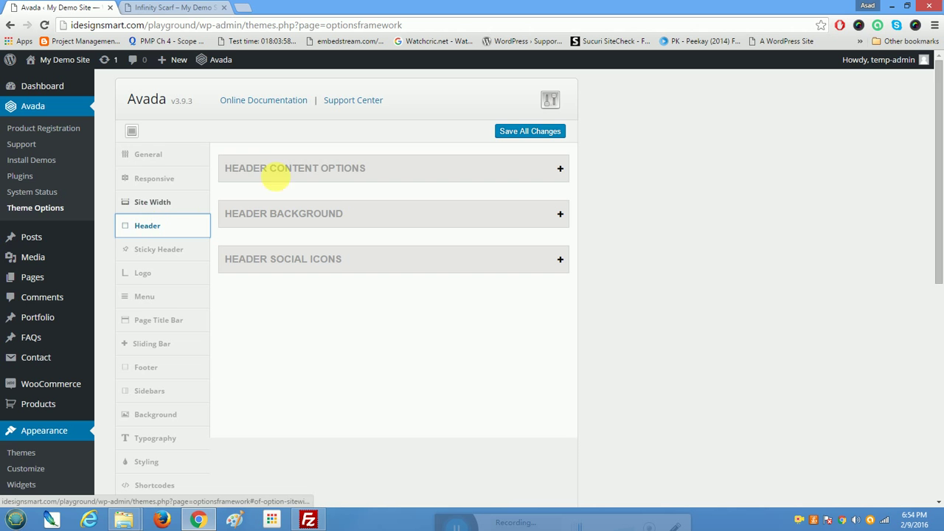
click(181, 7)
scroll(328, 214, up, 5)
scroll(330, 216, up, 7)
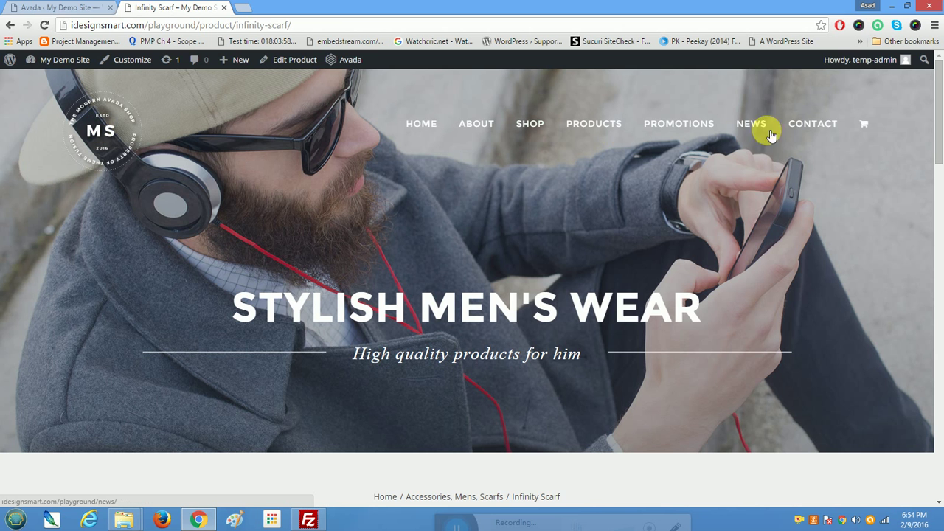
click(52, 6)
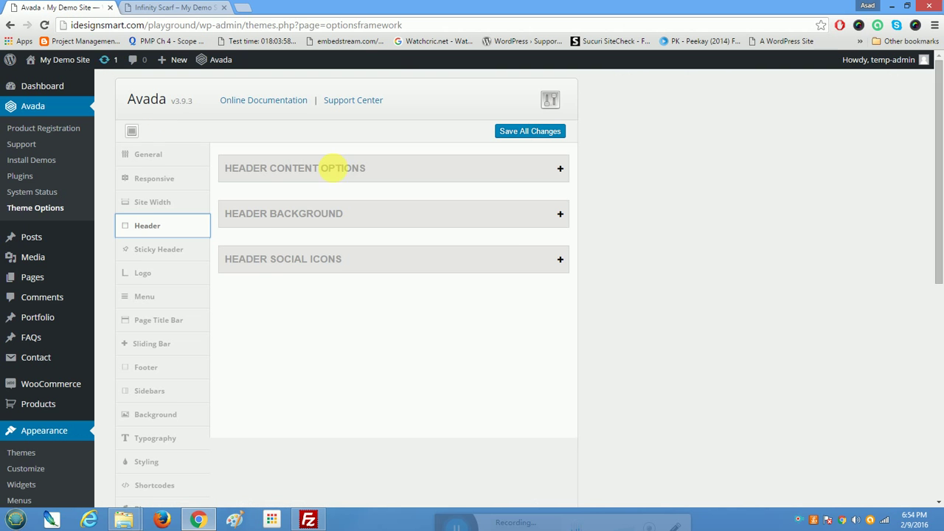
Step: Expand Header Content Options and review the header position, layouts, shadow, 100% width and slider position settings
click(335, 168)
scroll(349, 380, down, 2)
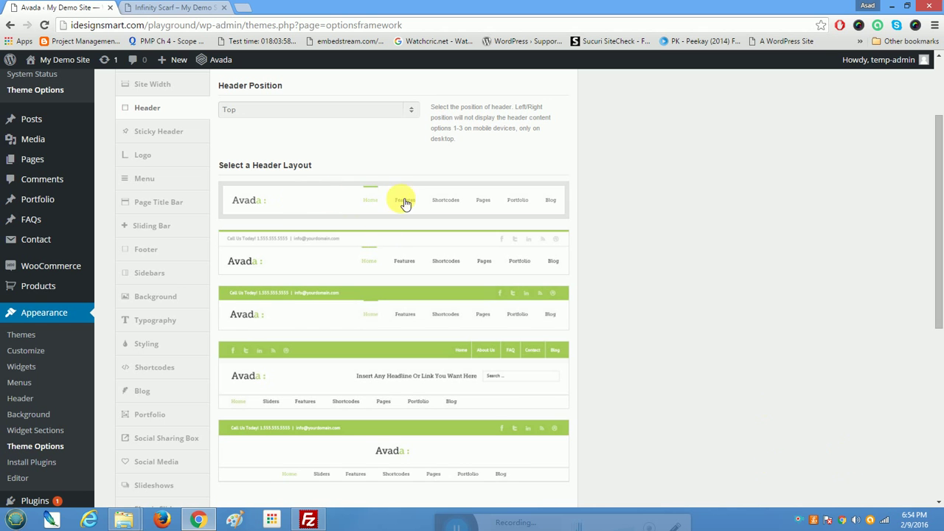
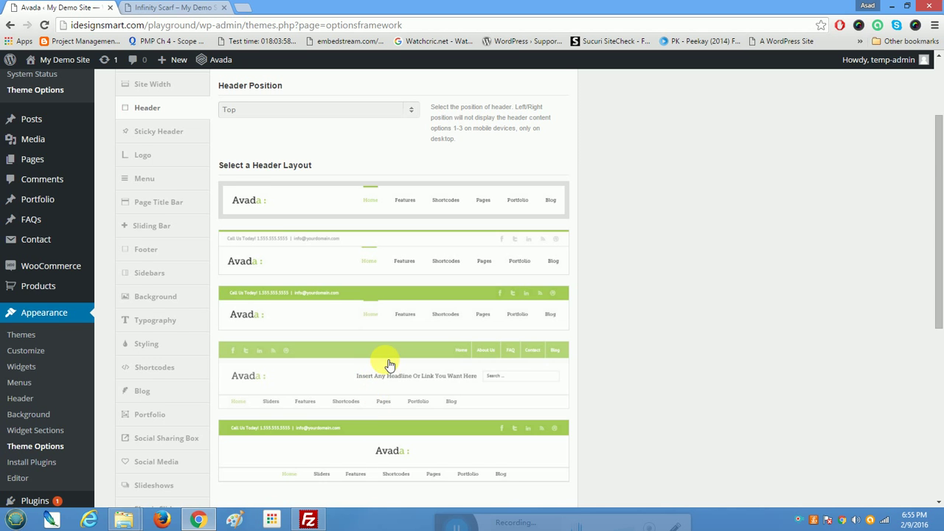
scroll(388, 362, down, 2)
scroll(389, 316, down, 4)
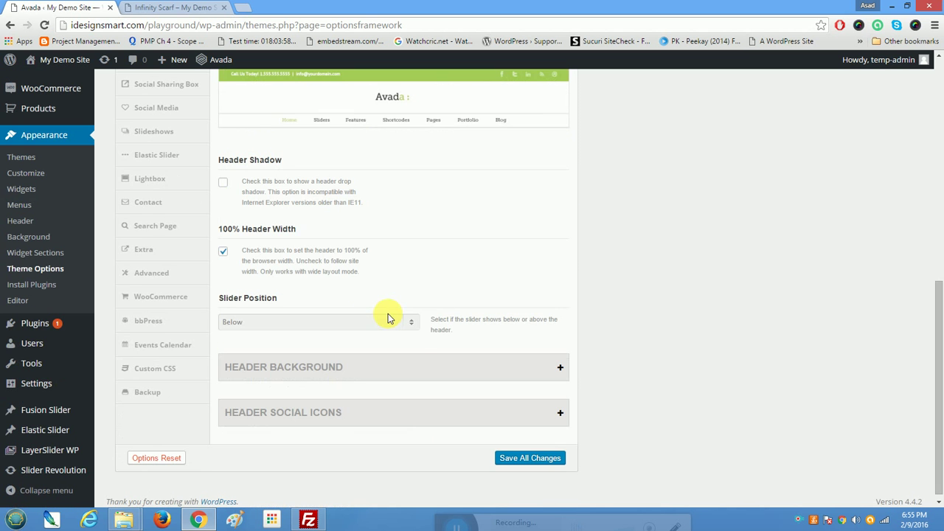
Step: Expand Header Background and review its background image, parallax, repeat and header padding settings
click(417, 368)
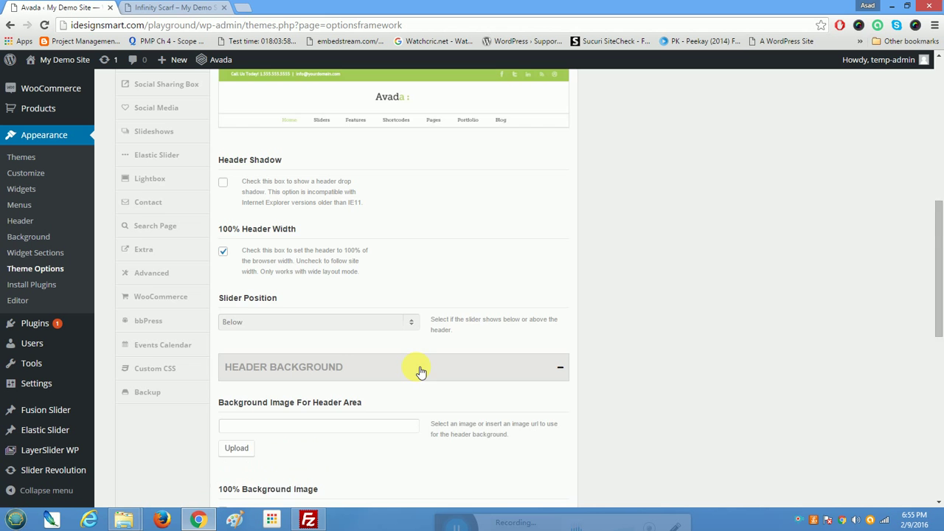
scroll(415, 368, down, 3)
scroll(414, 361, down, 3)
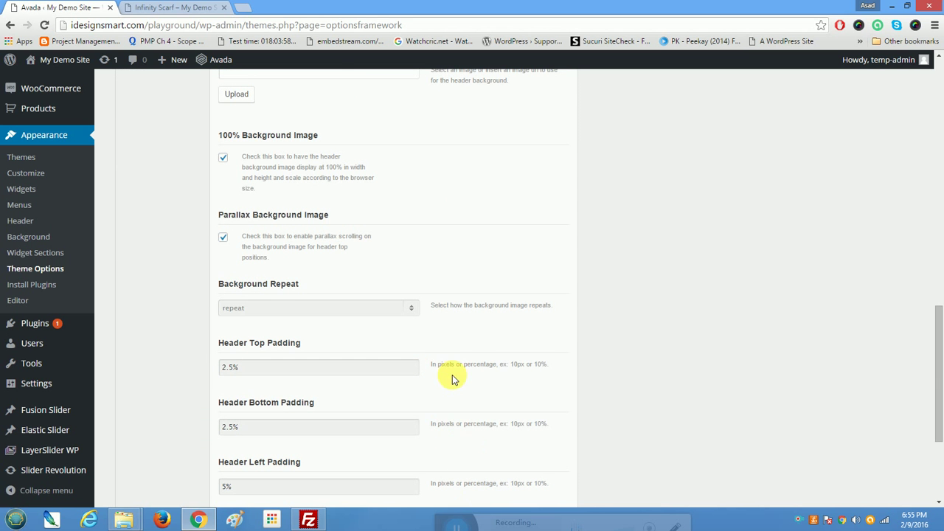
scroll(445, 361, down, 3)
scroll(443, 361, up, 3)
scroll(443, 361, down, 3)
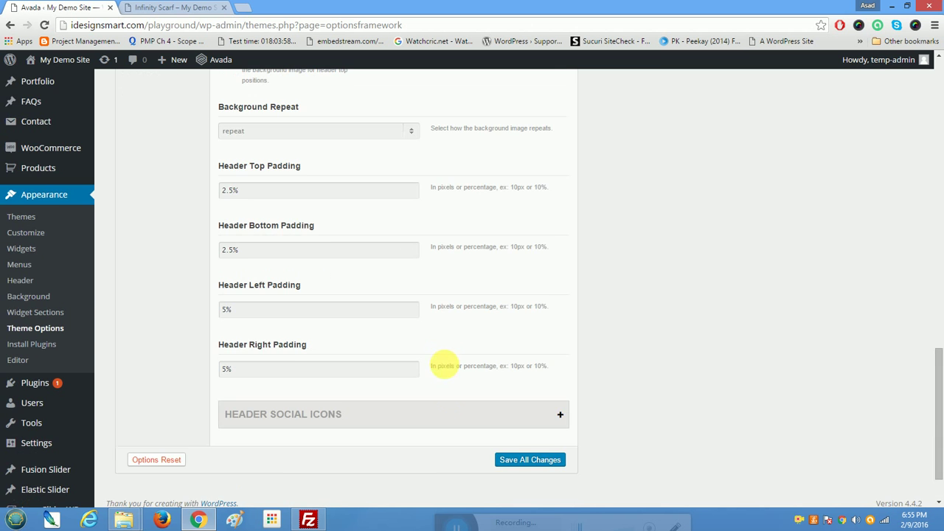
Step: Expand Header Social Icons and review the icon font size, colors, box and tooltip position settings
click(459, 418)
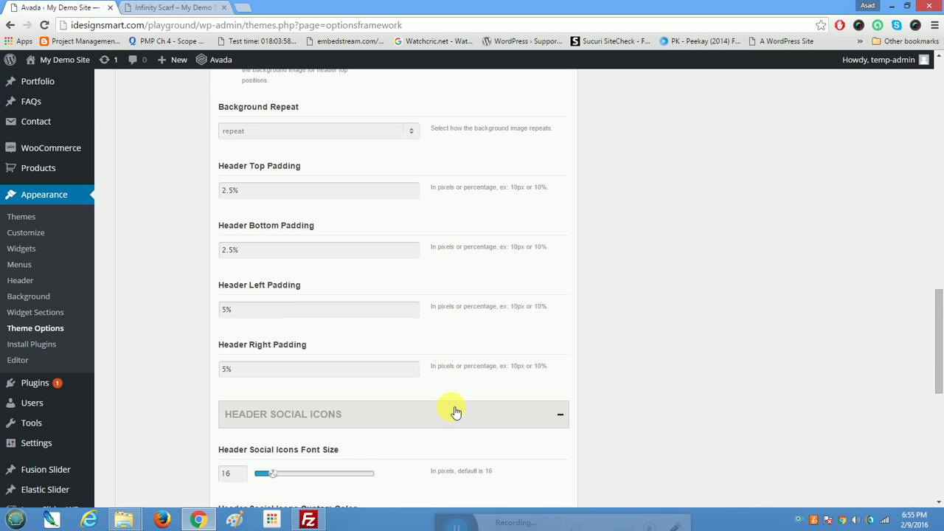
scroll(453, 413, down, 5)
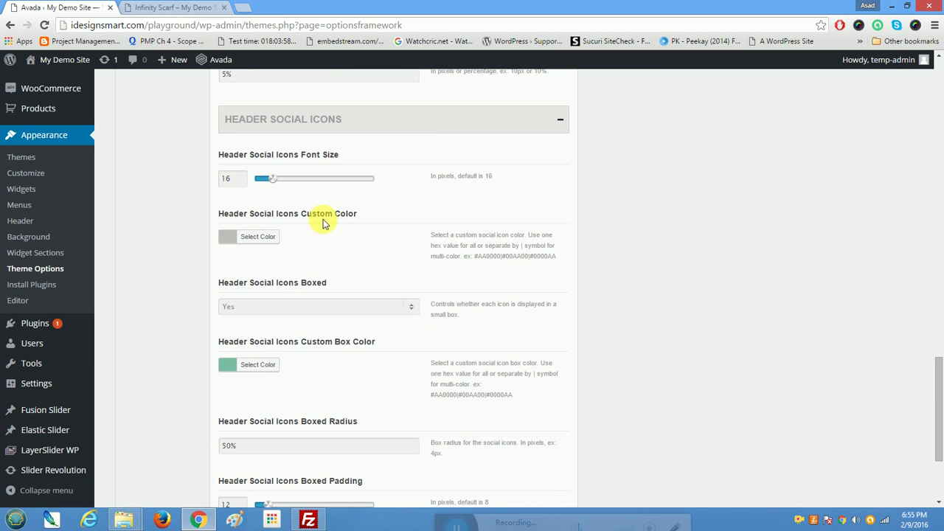
scroll(352, 346, down, 3)
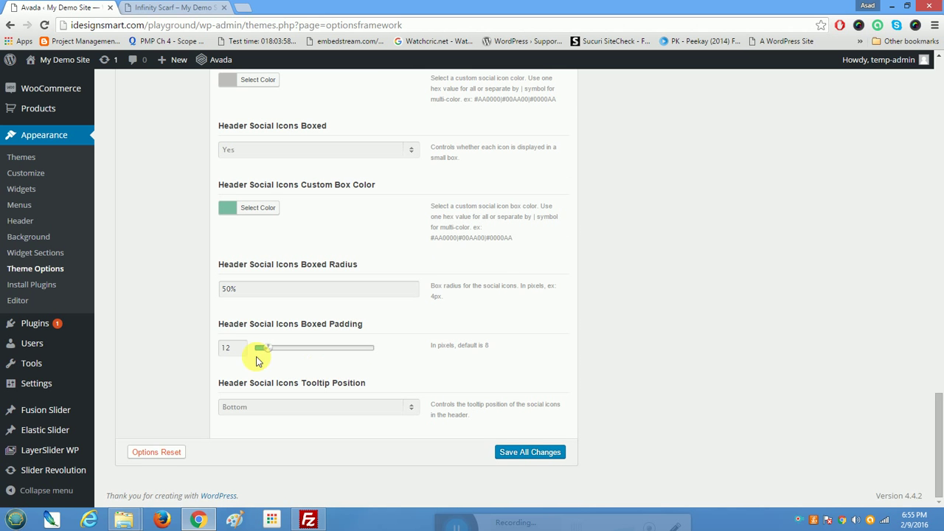
scroll(244, 341, up, 10)
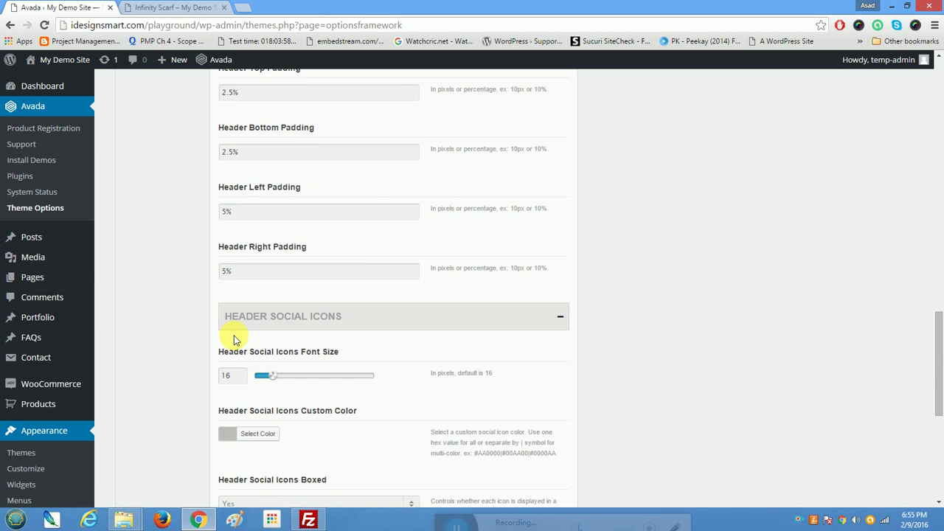
scroll(273, 353, up, 15)
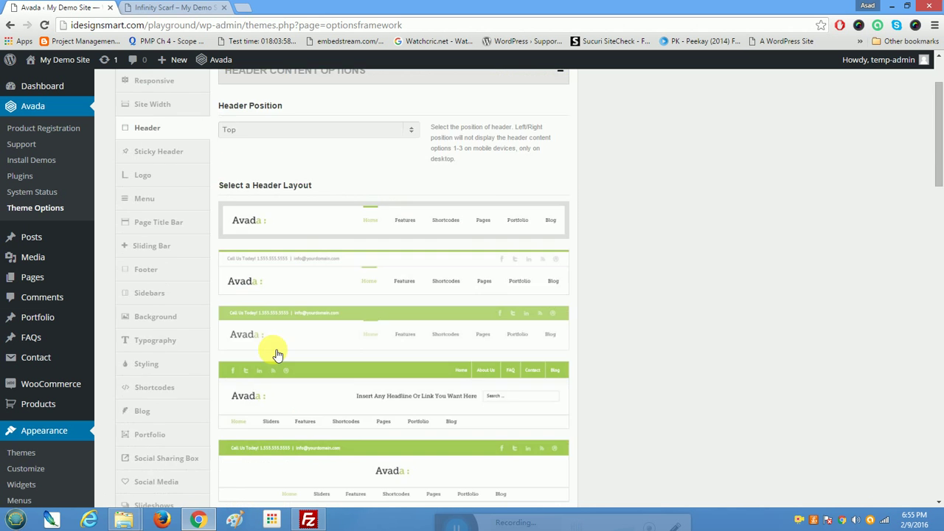
Step: Open the Sticky Header theme options and review the enable, animation, display, padding and font size settings
click(178, 251)
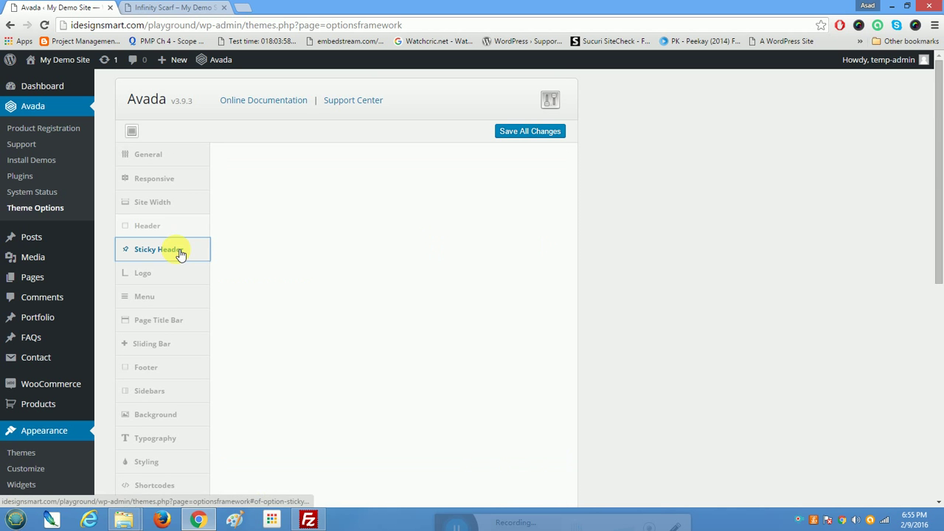
scroll(302, 343, down, 4)
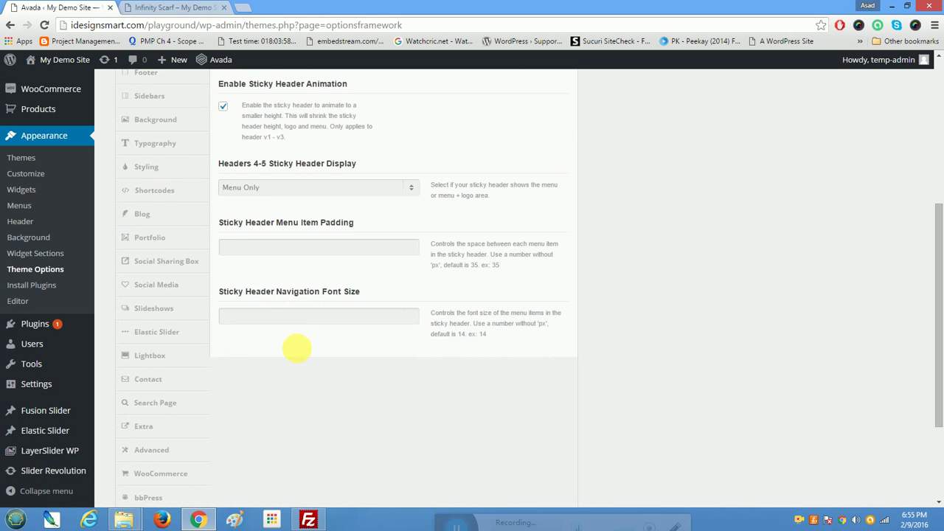
scroll(299, 348, up, 5)
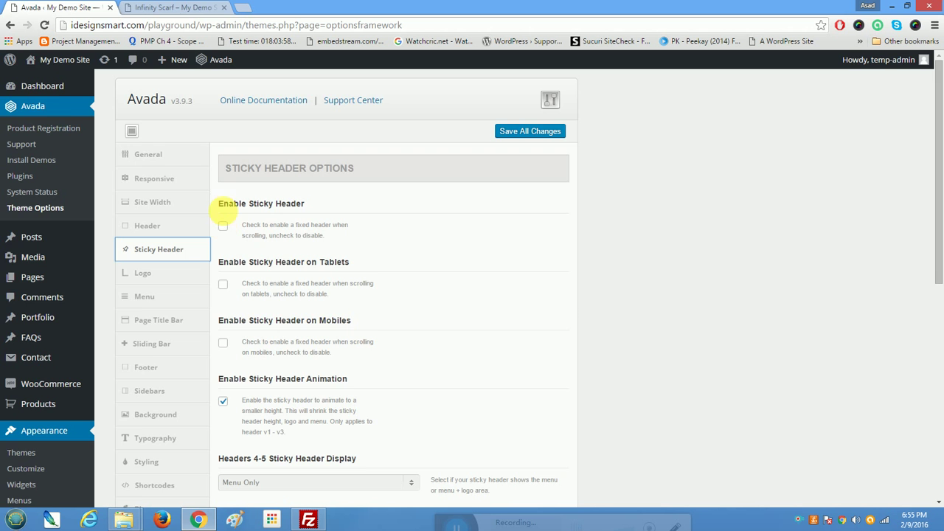
Step: Check how the header behaves while scrolling the Infinity Scarf page, and return to the Sticky Header options
click(177, 8)
scroll(313, 241, down, 3)
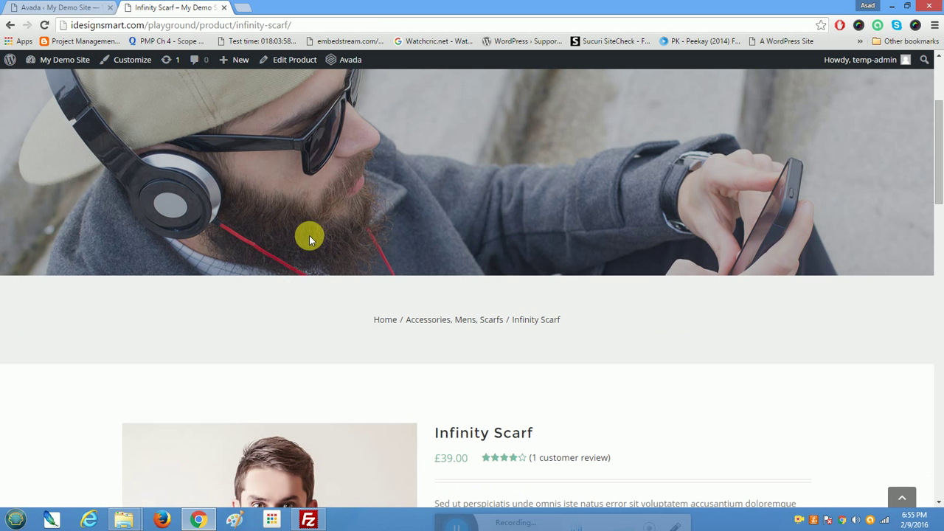
scroll(537, 260, down, 3)
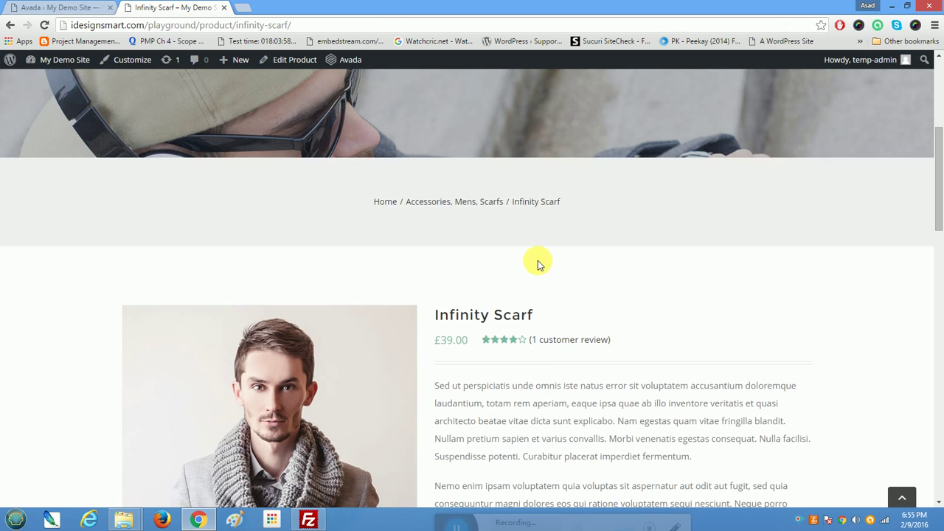
click(66, 6)
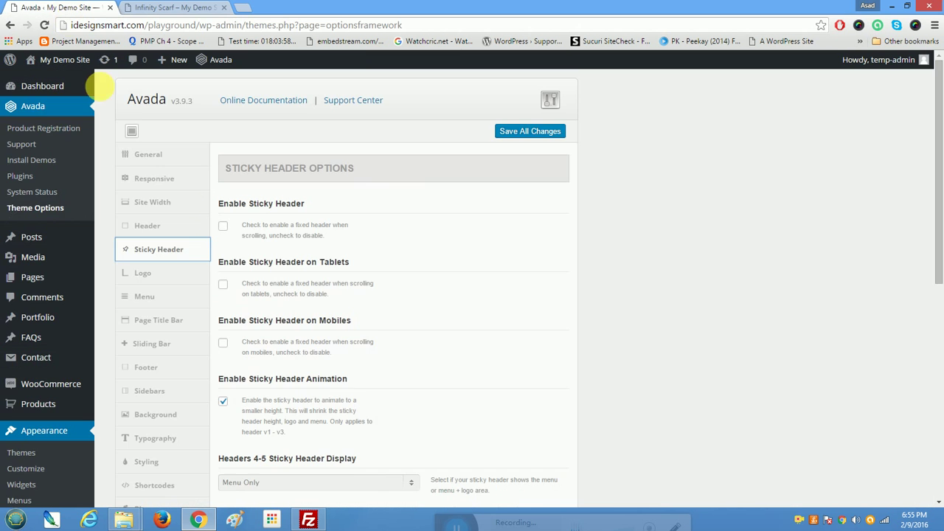
scroll(363, 322, down, 3)
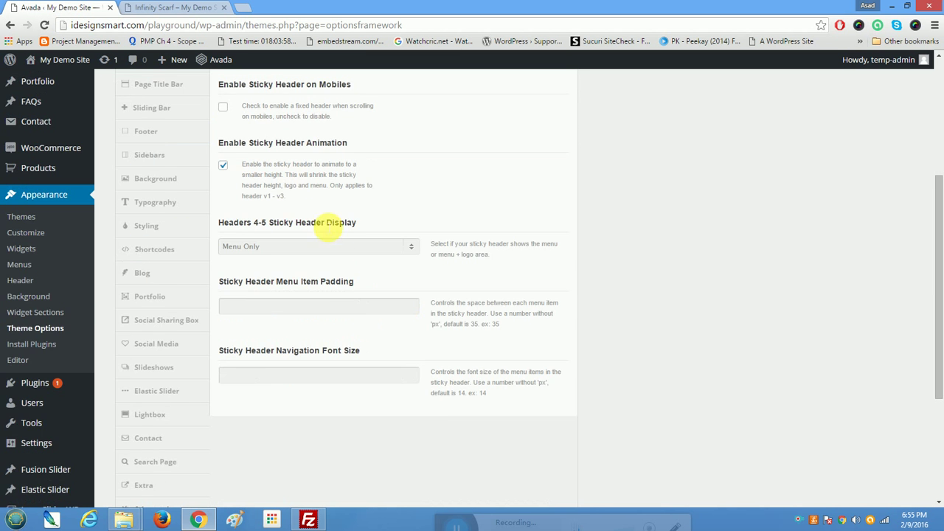
scroll(332, 243, up, 3)
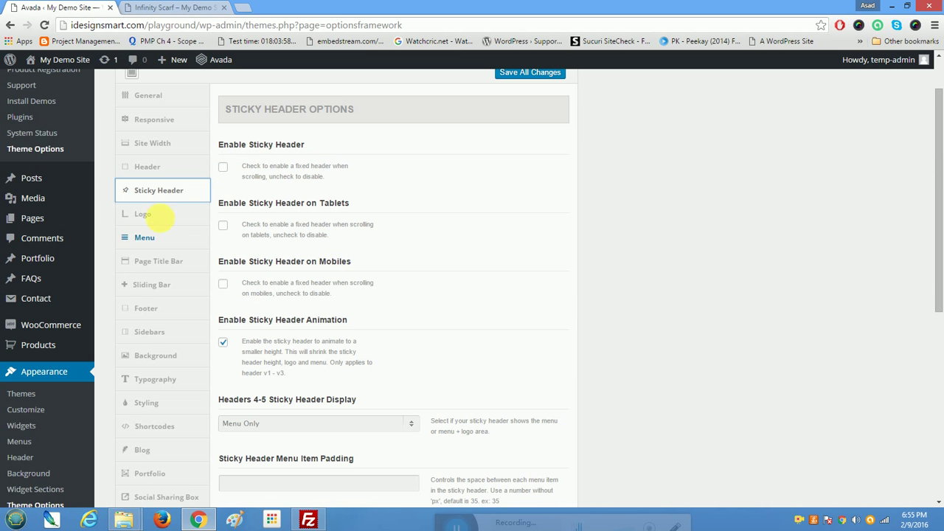
Step: Open the Logo theme options and examine the default logo, its retina version, and the Default Logo Width and Height values
click(158, 214)
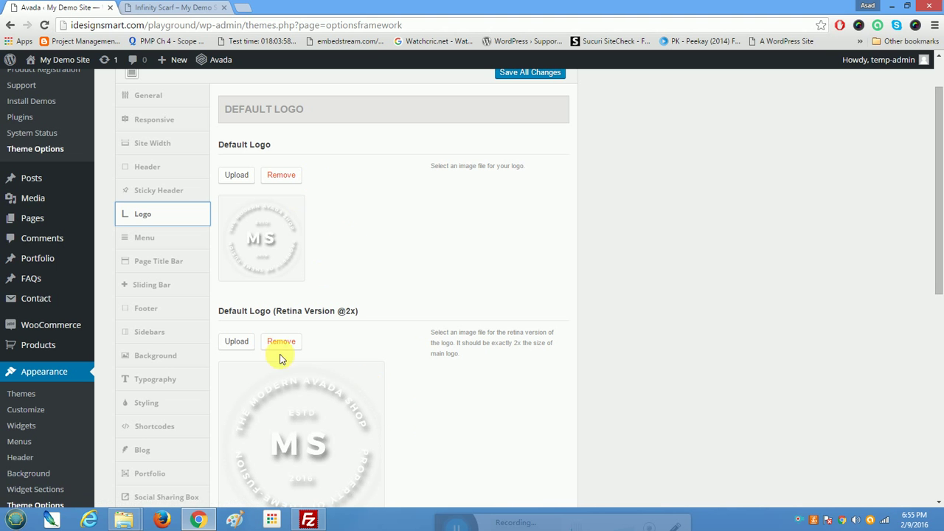
scroll(351, 335, down, 3)
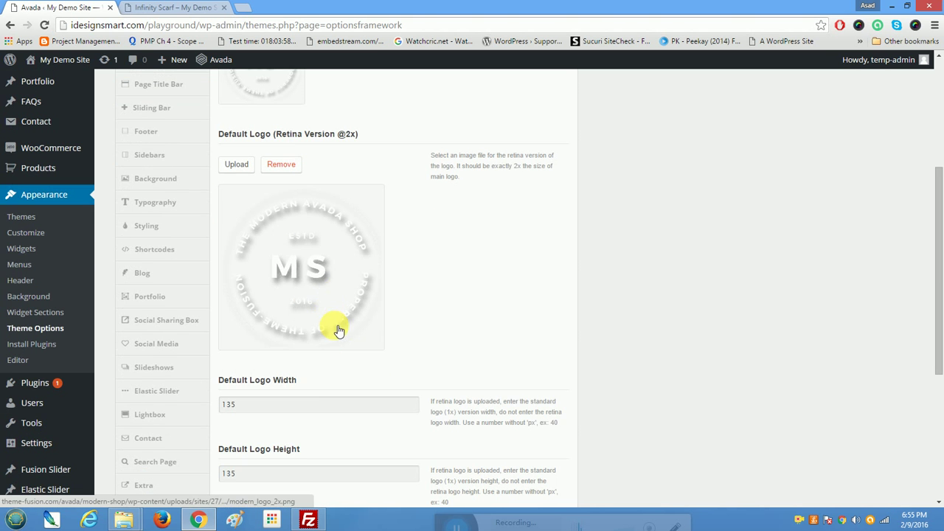
scroll(292, 174, up, 3)
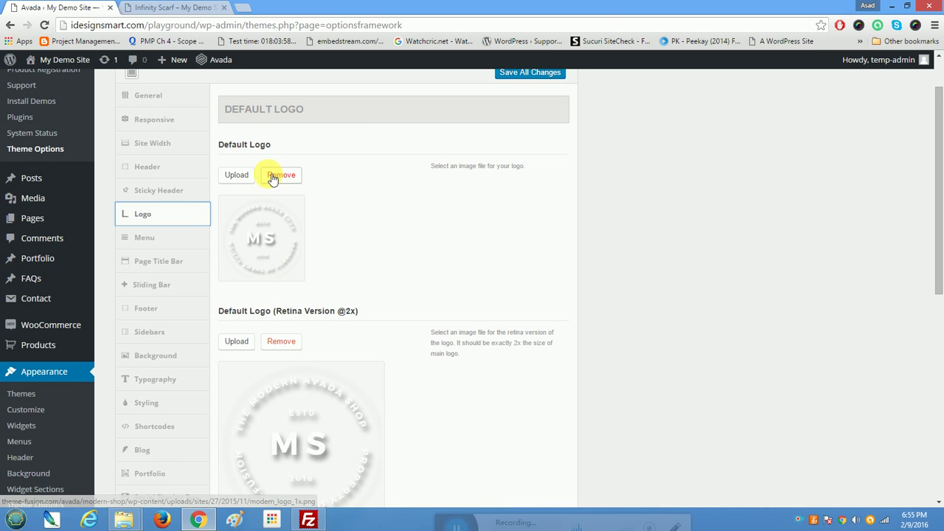
scroll(375, 402, down, 3)
drag(235, 405, 203, 405)
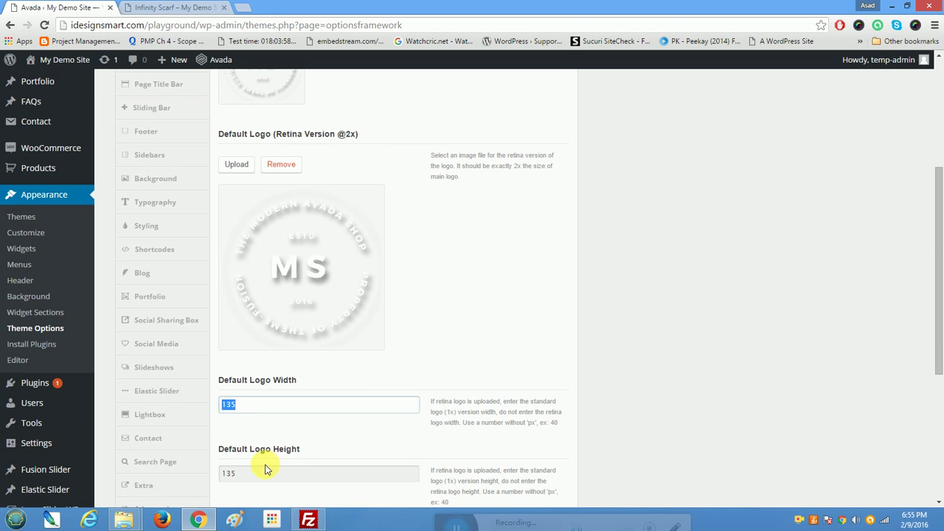
drag(256, 475, 212, 475)
scroll(248, 442, down, 3)
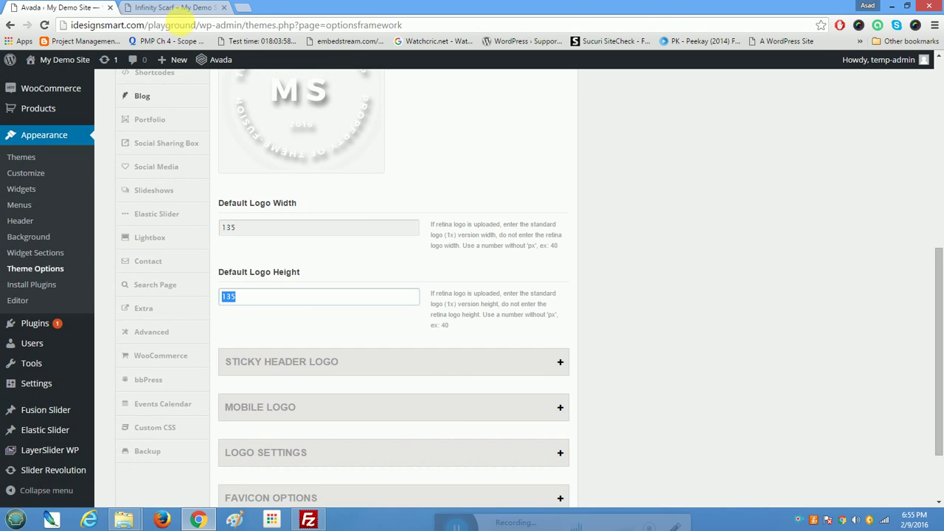
Step: Compare the Default Logo settings with the logo shown in the header of the live Infinity Scarf page
click(177, 7)
scroll(331, 255, up, 6)
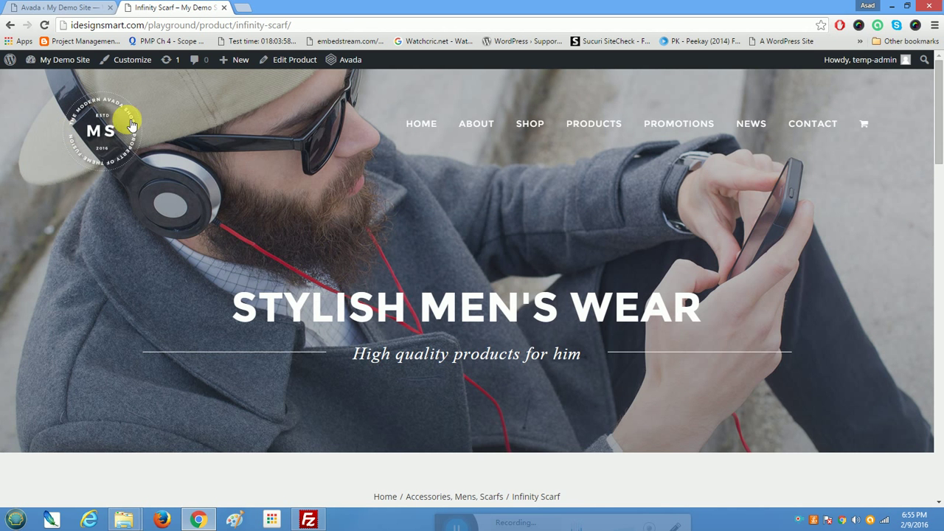
click(64, 11)
click(174, 7)
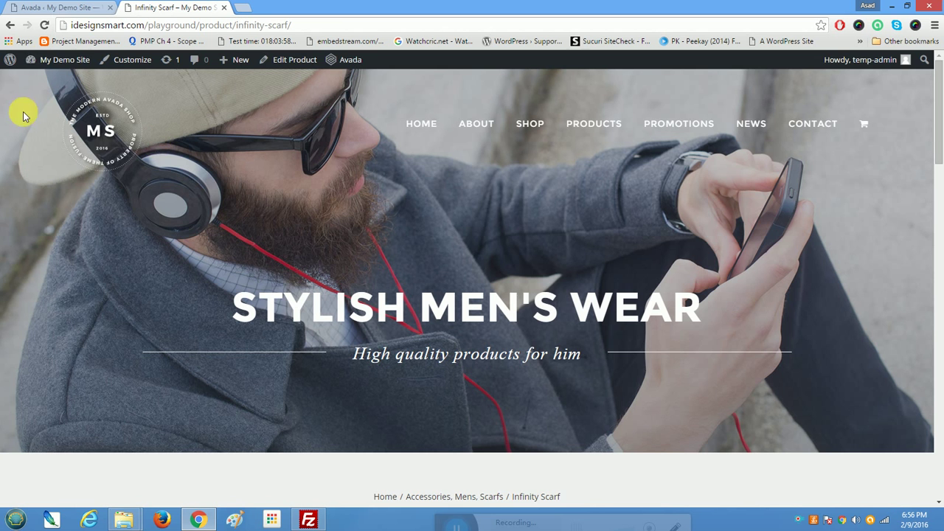
click(51, 9)
Step: Expand the Sticky Header Logo and Mobile Logo sections and review their upload, retina, width and height fields
scroll(246, 285, down, 2)
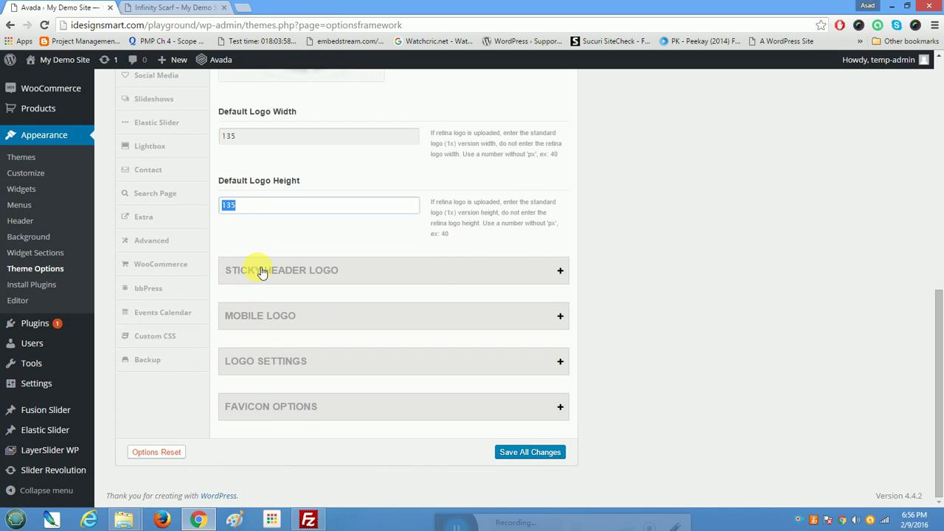
click(262, 271)
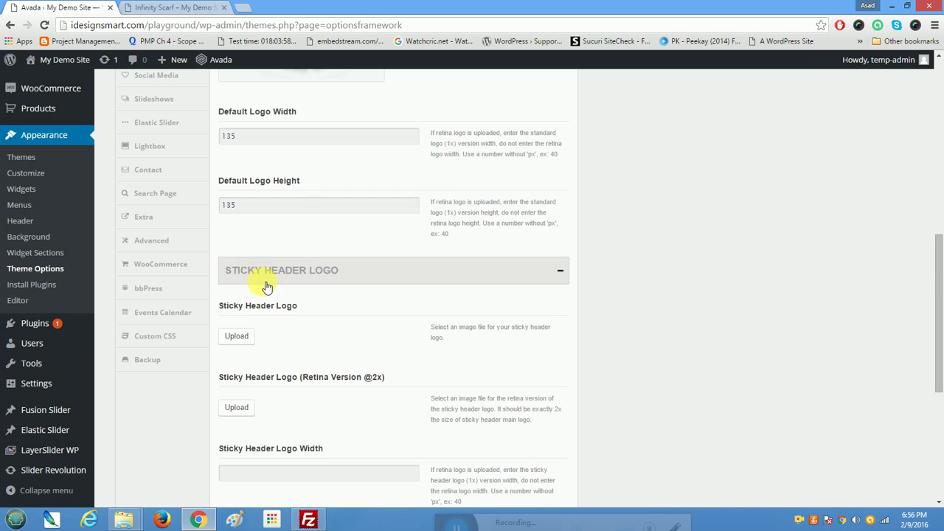
scroll(264, 291, down, 4)
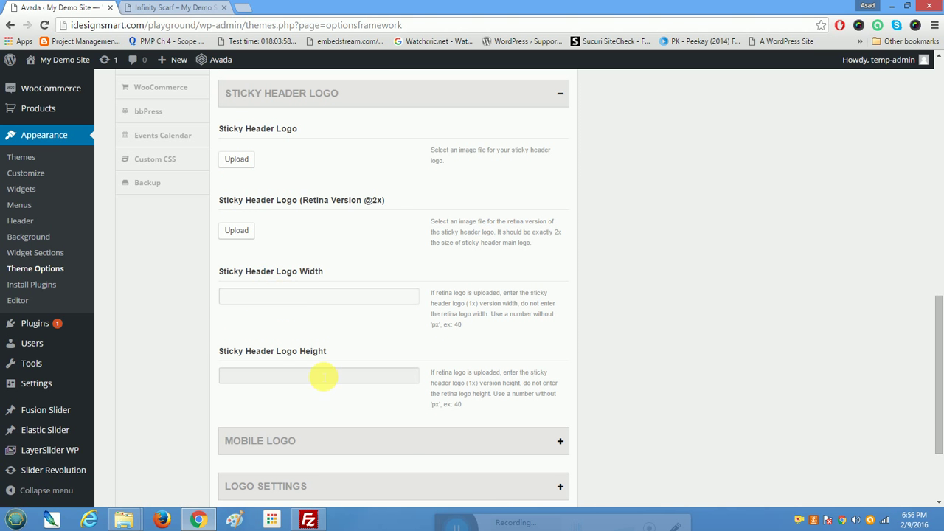
click(414, 444)
scroll(413, 443, down, 4)
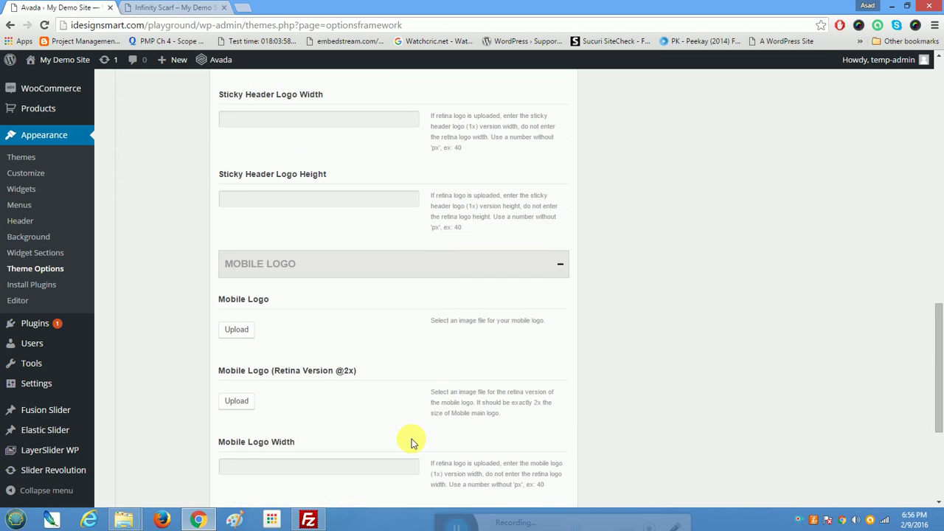
scroll(411, 441, down, 5)
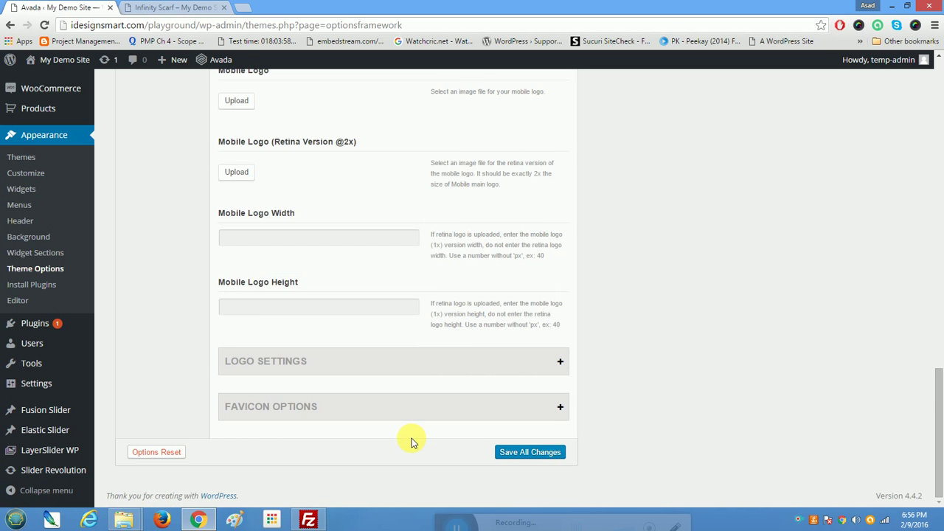
scroll(412, 439, up, 15)
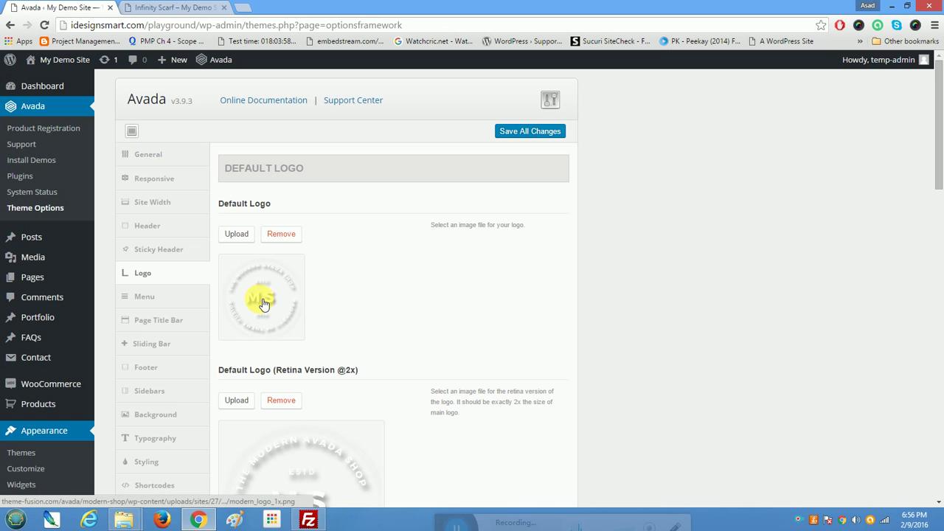
Step: Expand Menu Options in the Menu theme options and compare Main Nav Height with the menu on the live Infinity Scarf page
click(185, 297)
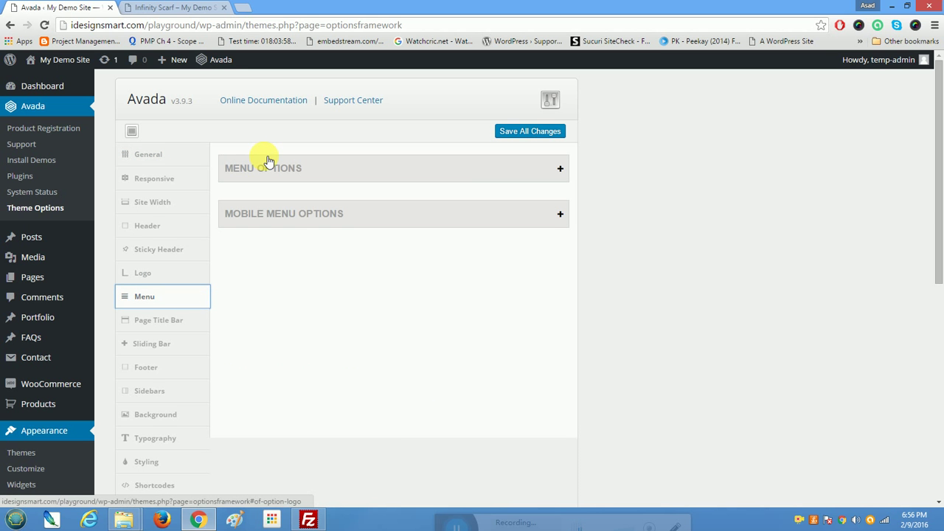
click(269, 164)
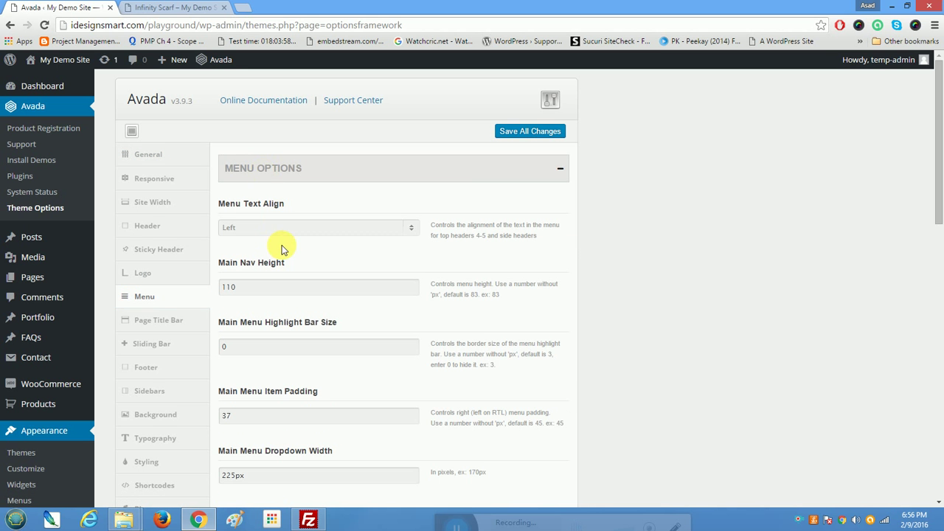
drag(243, 288, 224, 264)
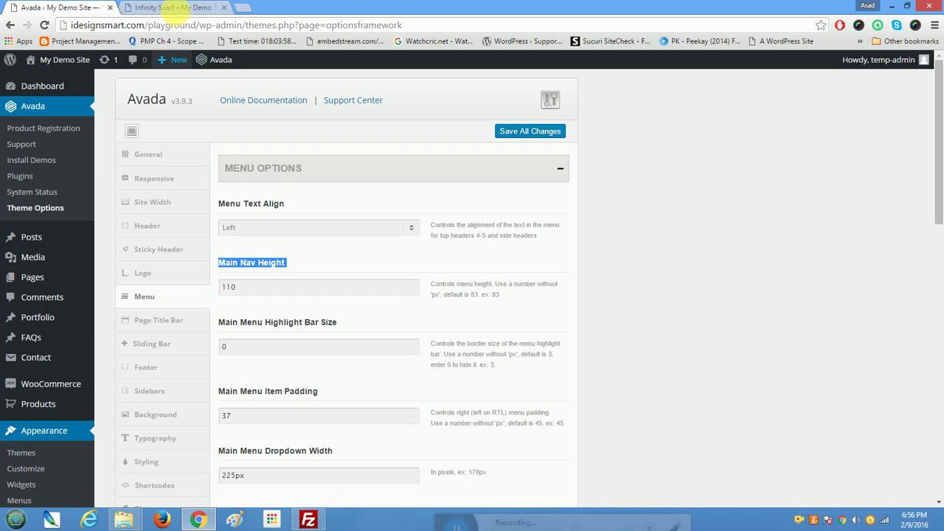
click(174, 7)
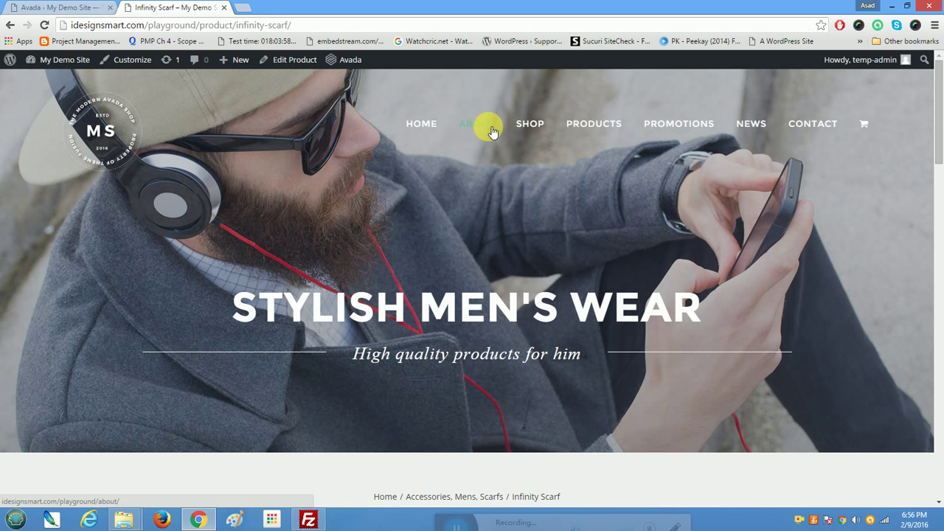
Step: Set the Main Nav Height to 160 in the Avada Menu Options and save all changes
click(43, 9)
click(237, 288)
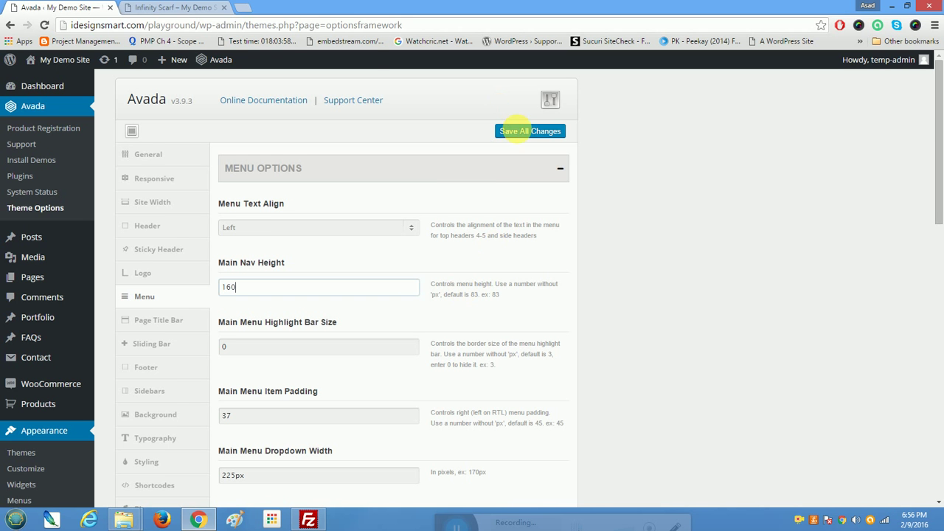
click(521, 132)
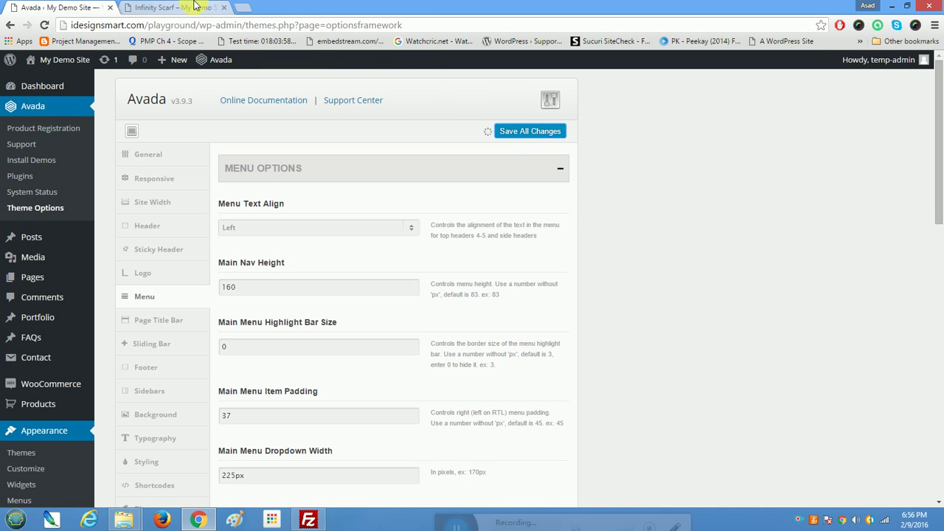
Step: Reload the Infinity Scarf page and check how the new Main Nav Height affects the header menu
click(173, 11)
click(45, 26)
mouse_move(636, 162)
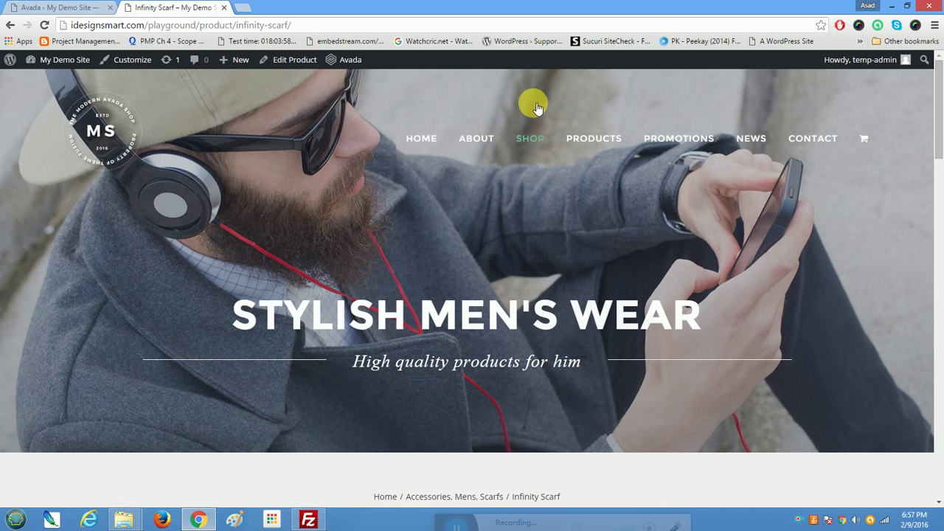
mouse_move(538, 108)
click(59, 7)
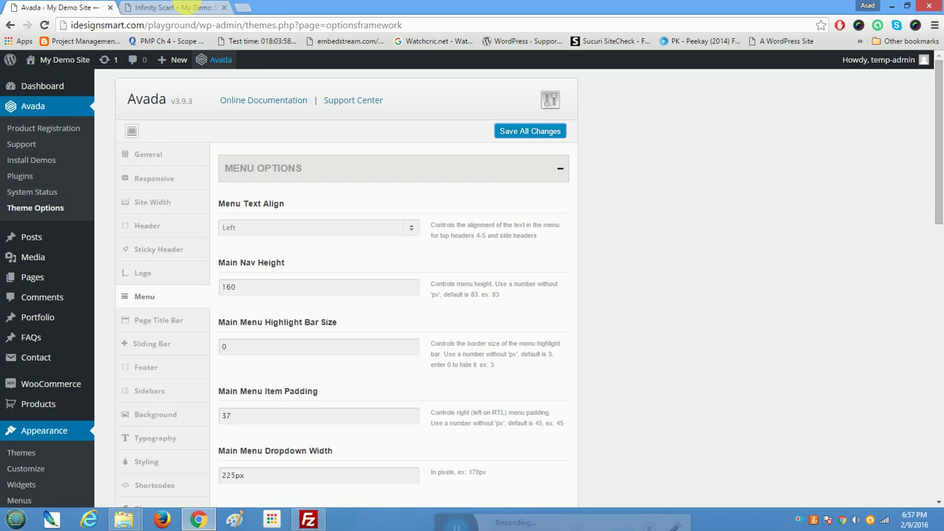
Step: Inspect the height of the About menu link on the Infinity Scarf page with the developer tools, and close them
click(181, 8)
right_click(497, 116)
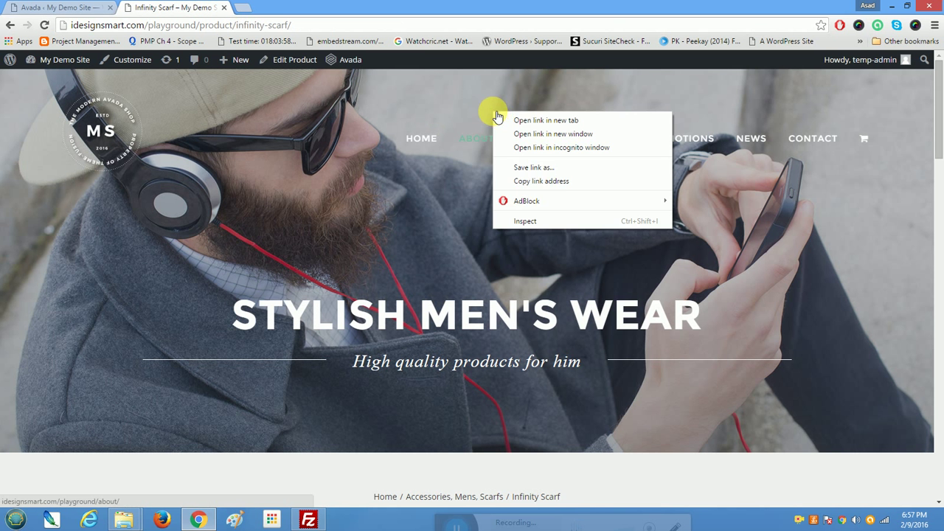
click(544, 221)
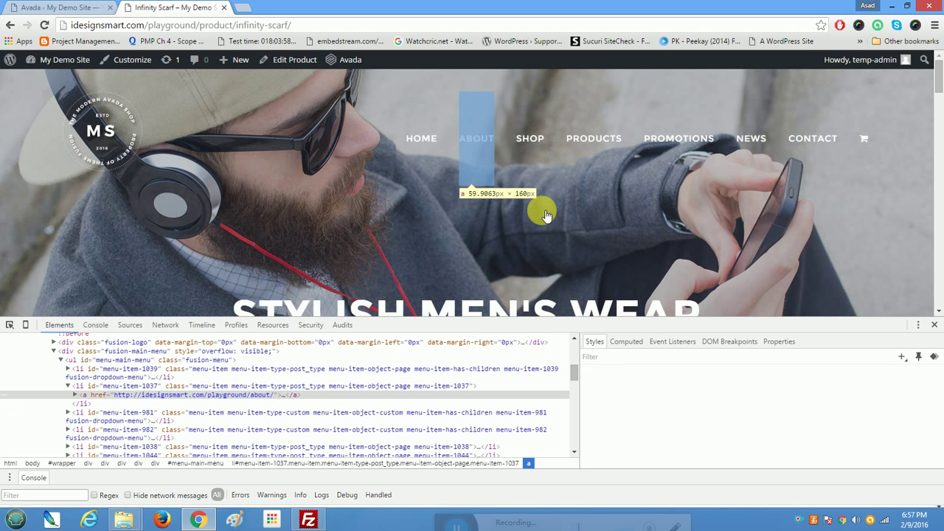
mouse_move(544, 211)
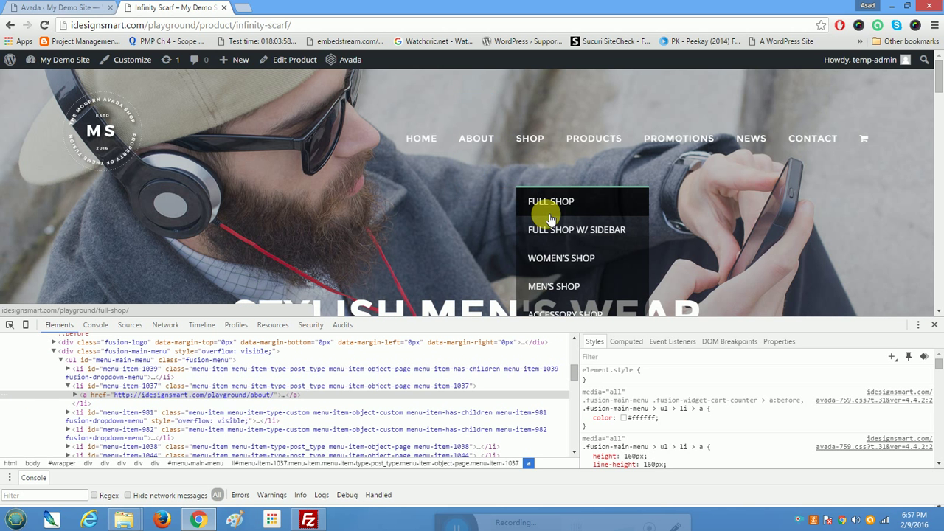
click(934, 325)
mouse_move(575, 116)
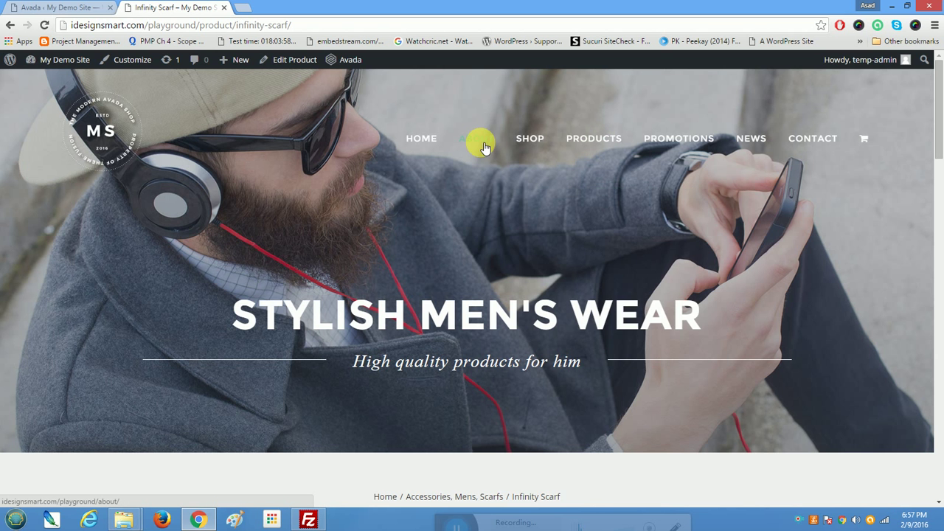
Step: Restore the Main Nav Height to 110 in the theme options and save all changes
click(55, 7)
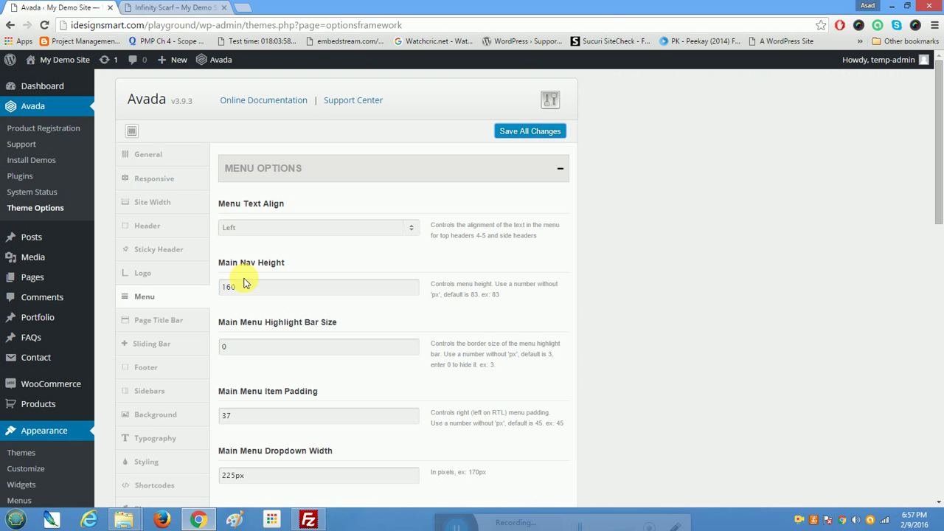
drag(244, 286, 230, 289)
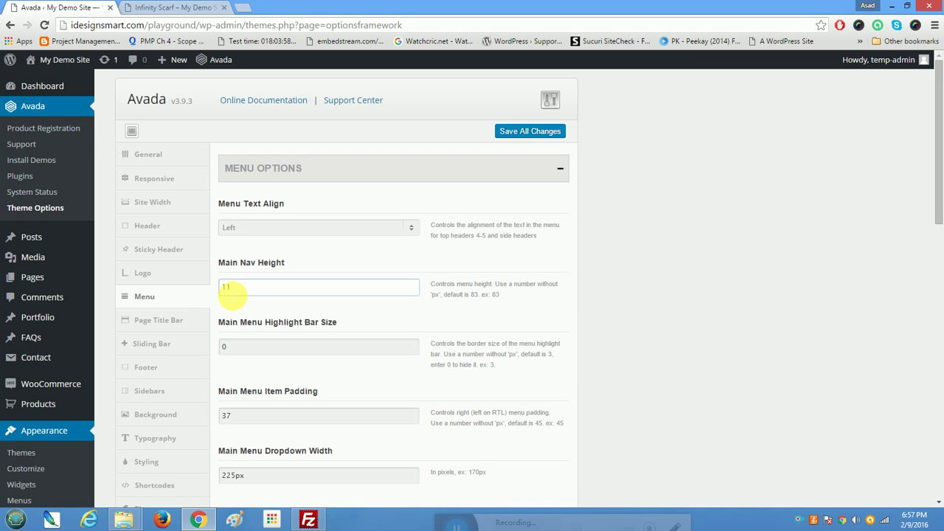
click(529, 132)
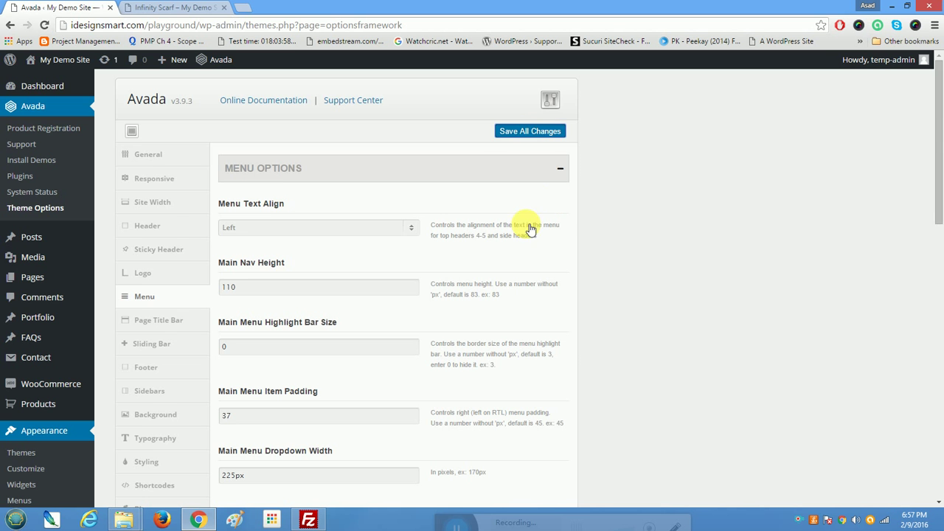
Step: Review the remaining Menu Options, from highlight bar size and dropdown width to menu icon borders, and glance at the live page's menu
scroll(478, 262, down, 3)
scroll(483, 257, down, 1)
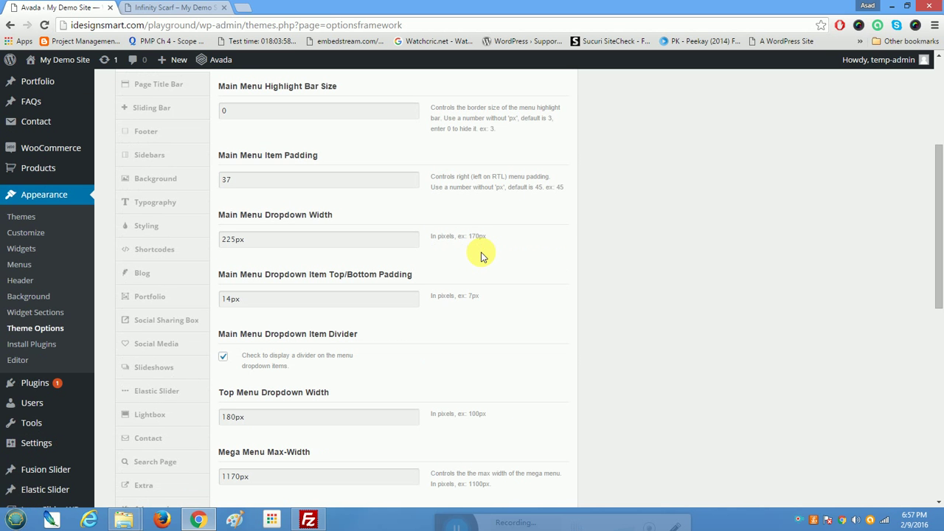
click(277, 240)
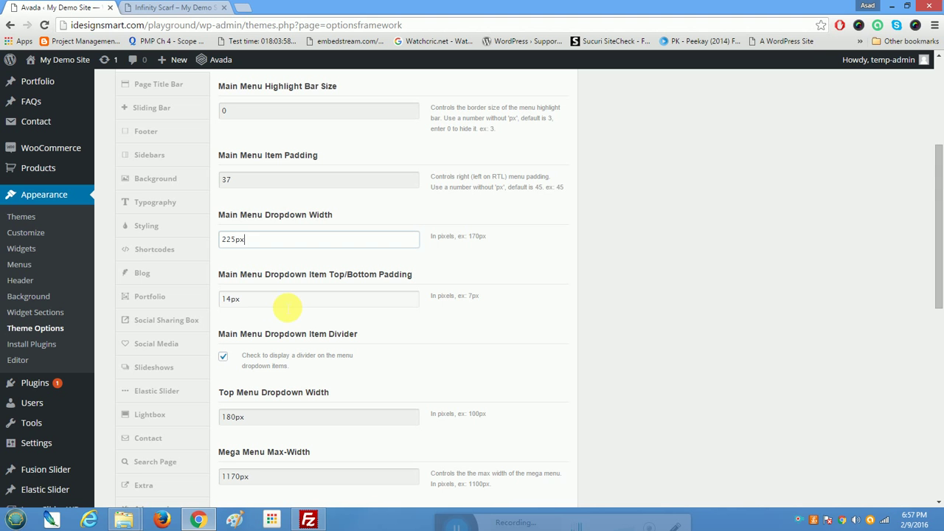
scroll(282, 301, down, 2)
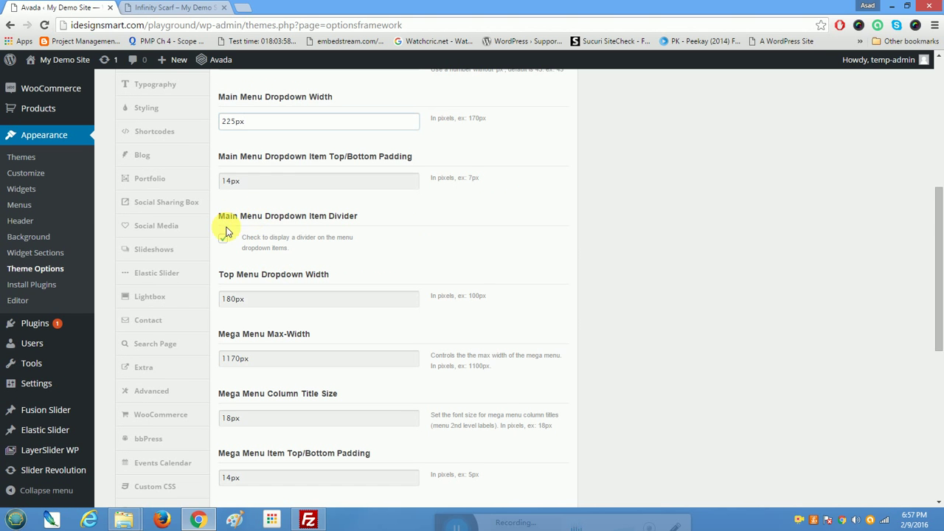
click(280, 181)
drag(280, 182, 223, 181)
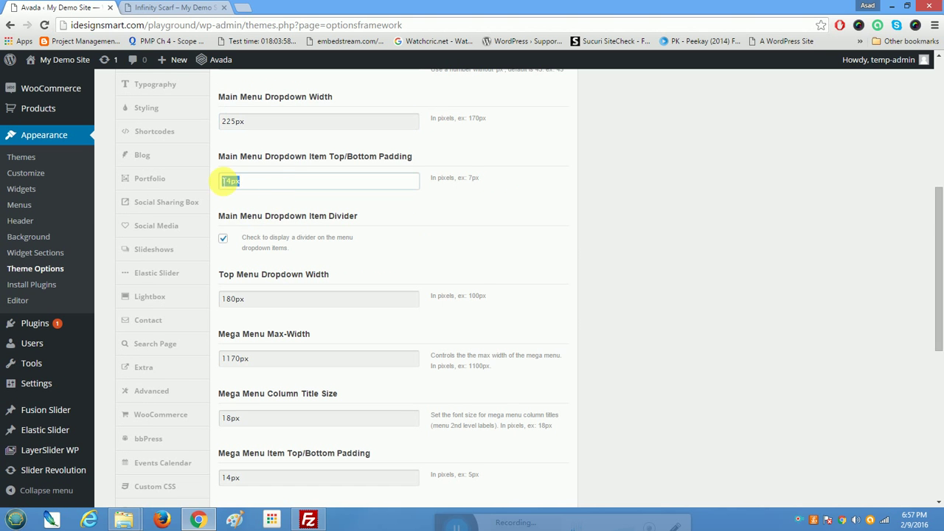
scroll(247, 213, down, 1)
scroll(247, 212, down, 4)
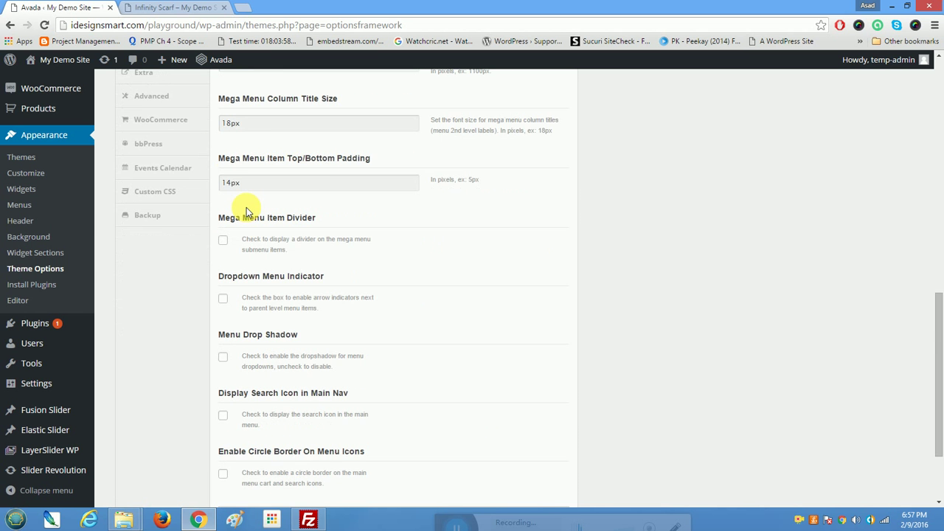
scroll(246, 212, down, 2)
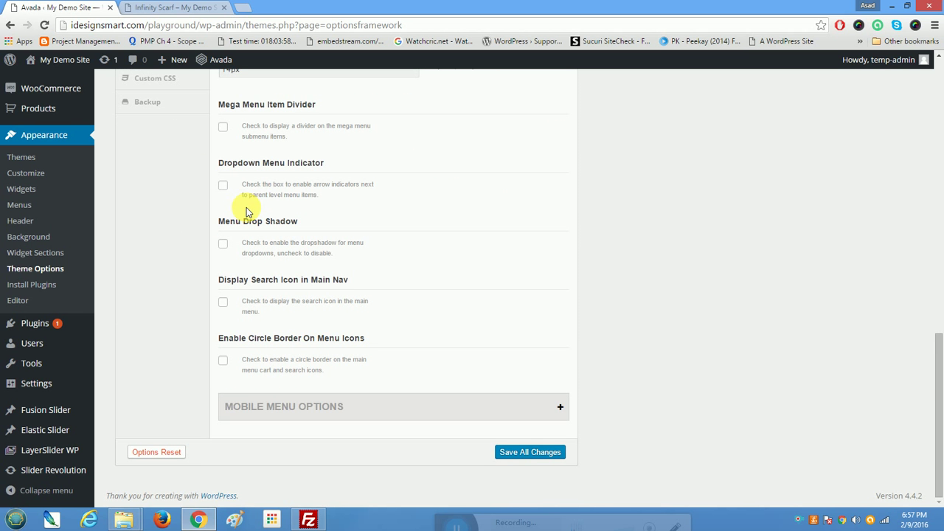
scroll(218, 136, up, 4)
scroll(218, 136, up, 2)
scroll(218, 136, up, 5)
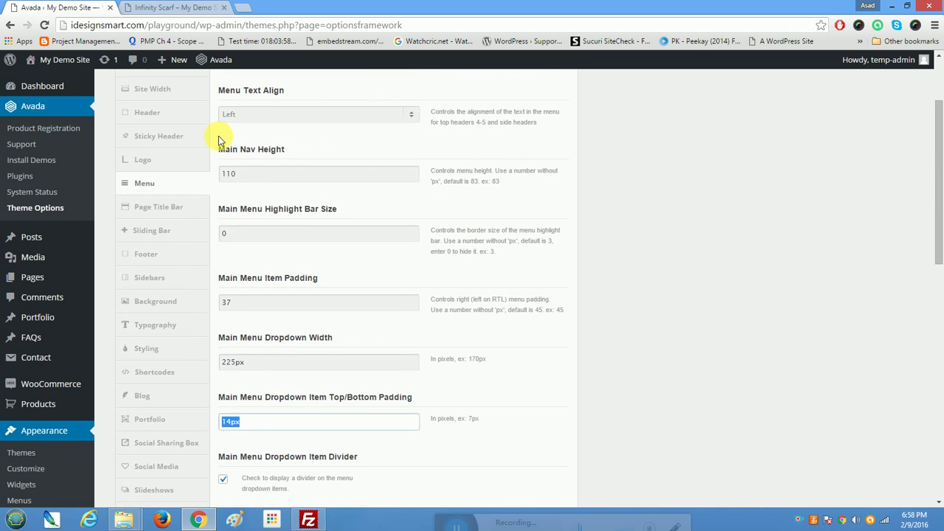
click(159, 8)
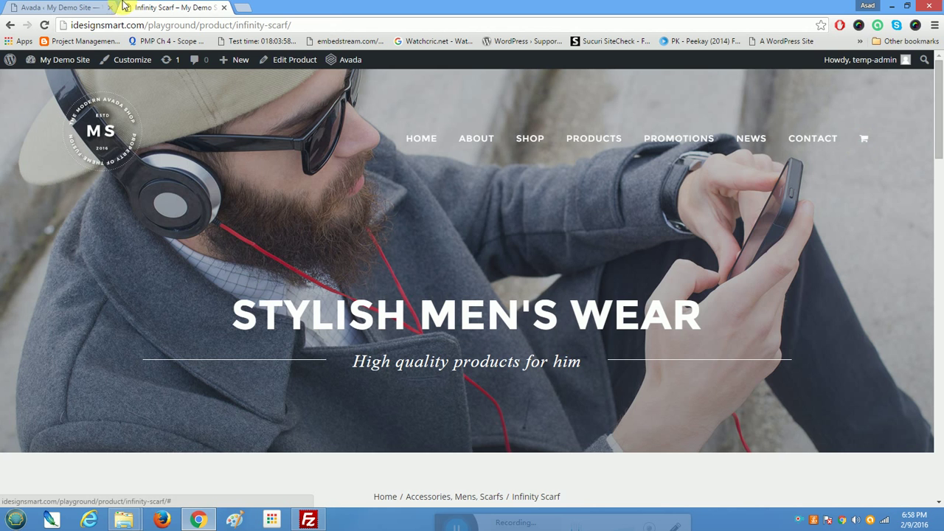
click(74, 7)
Step: Open the Page Title Bar options and examine the title banner and breadcrumb area on the live Infinity Scarf page
scroll(361, 282, down, 2)
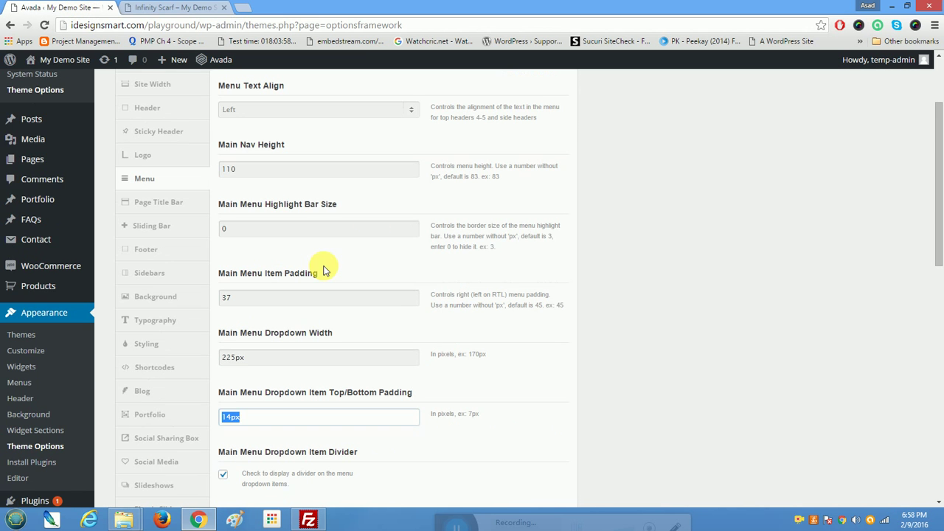
click(180, 212)
click(165, 8)
scroll(365, 280, down, 4)
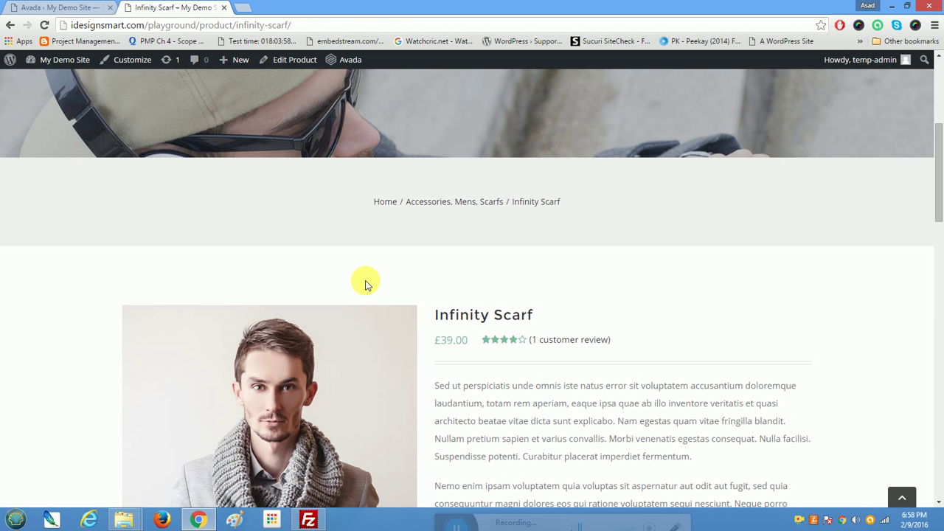
scroll(367, 284, up, 4)
mouse_move(583, 143)
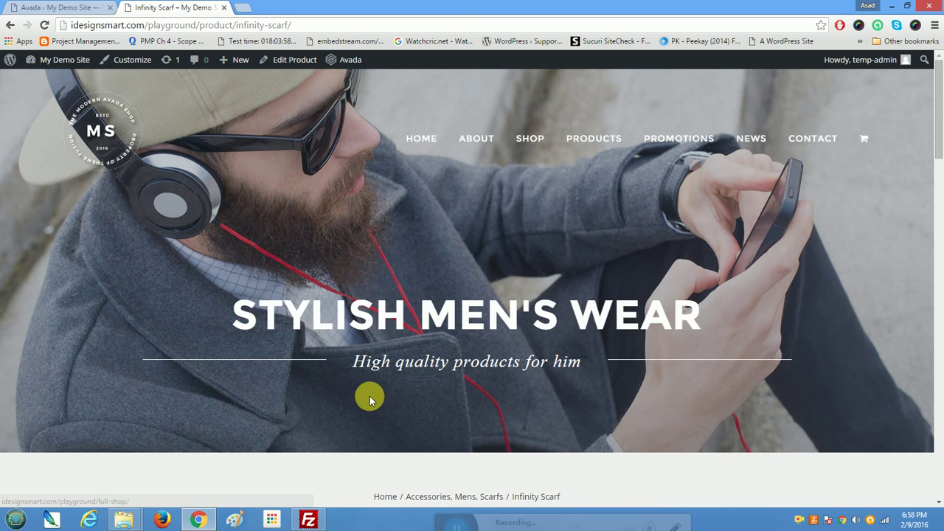
scroll(84, 344, down, 2)
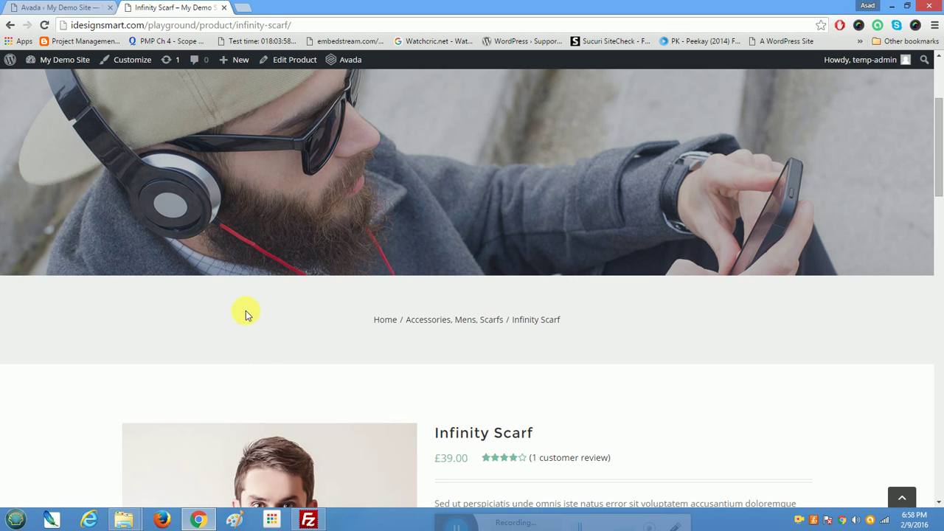
Step: Open the Sliding Bar options and check where the sliding bar would sit on the live Infinity Scarf page
click(21, 5)
click(178, 225)
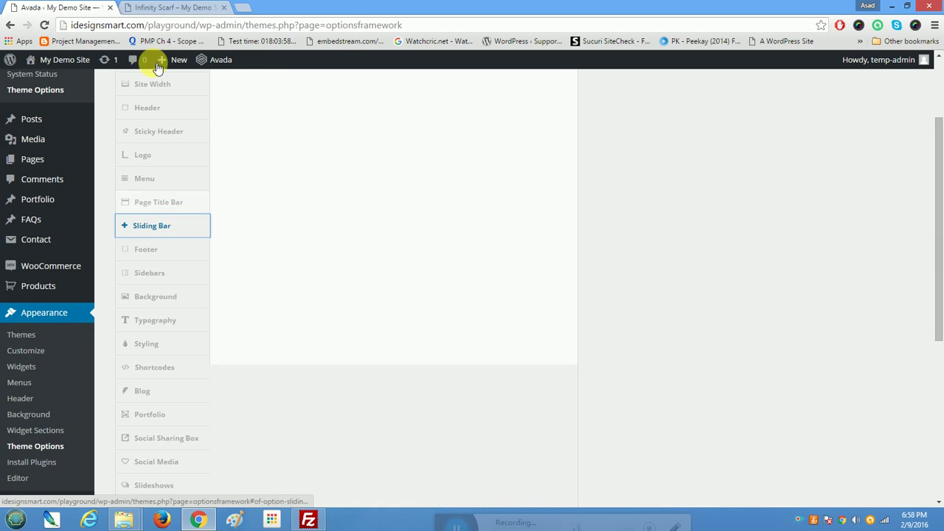
click(170, 7)
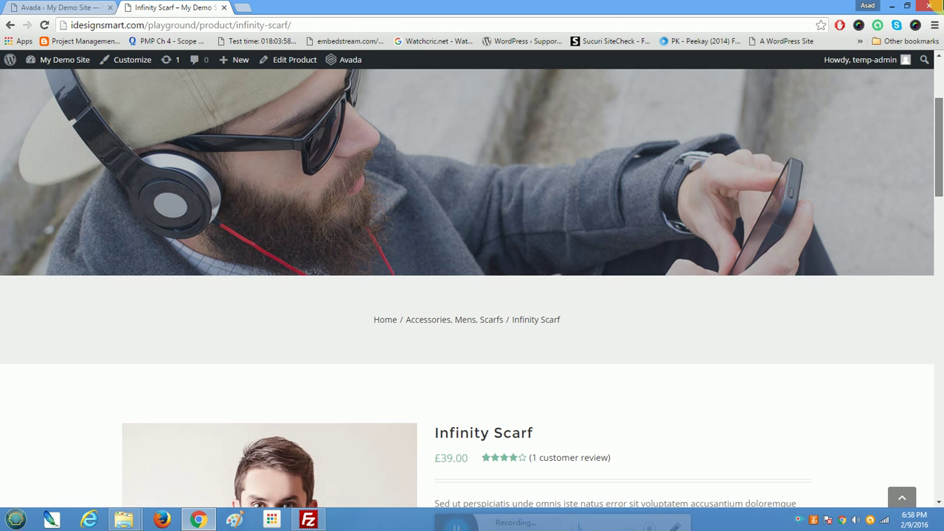
mouse_move(940, 4)
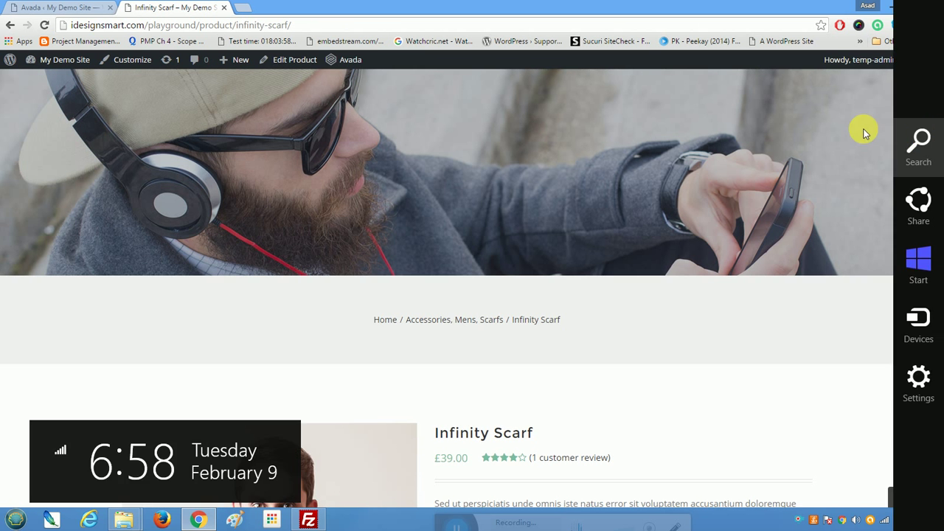
scroll(916, 57, up, 3)
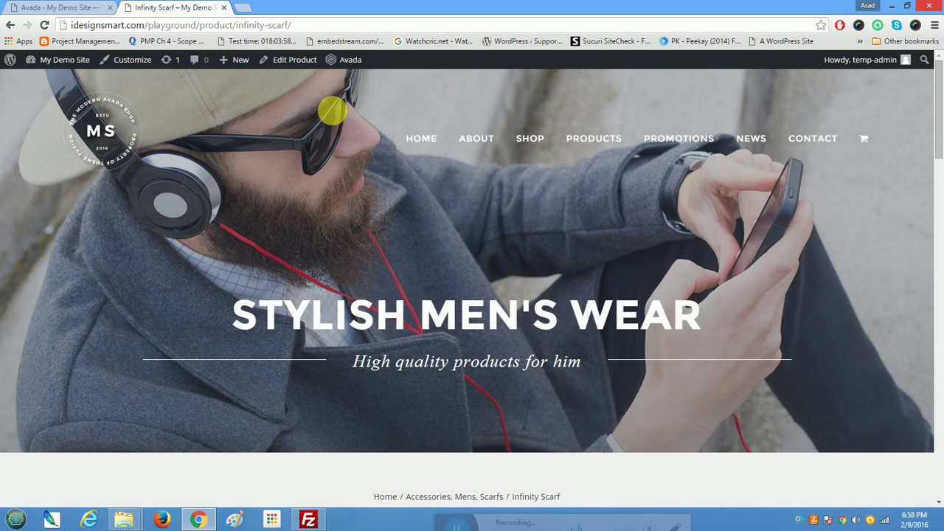
click(63, 7)
Step: Review the Footer special effects and widget area options, and open the Typography section to view its font groups
click(163, 253)
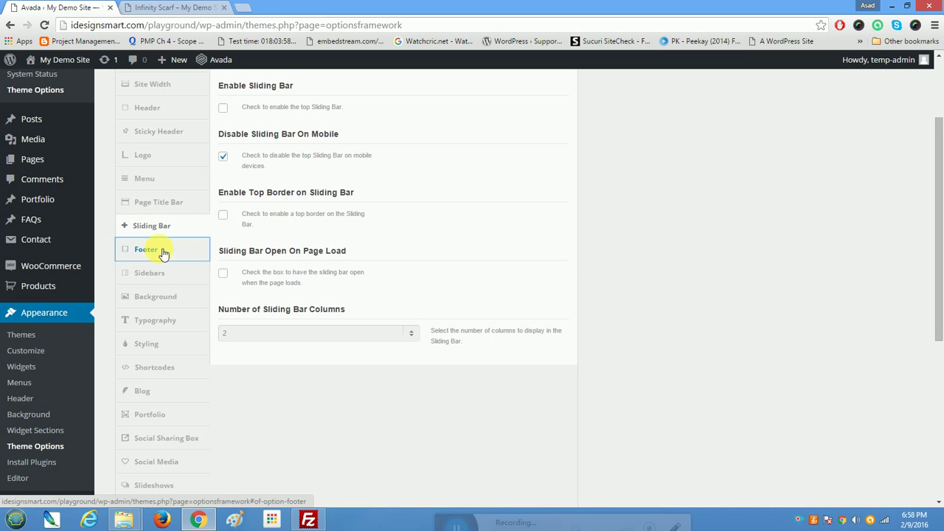
scroll(181, 252, up, 2)
scroll(181, 250, down, 3)
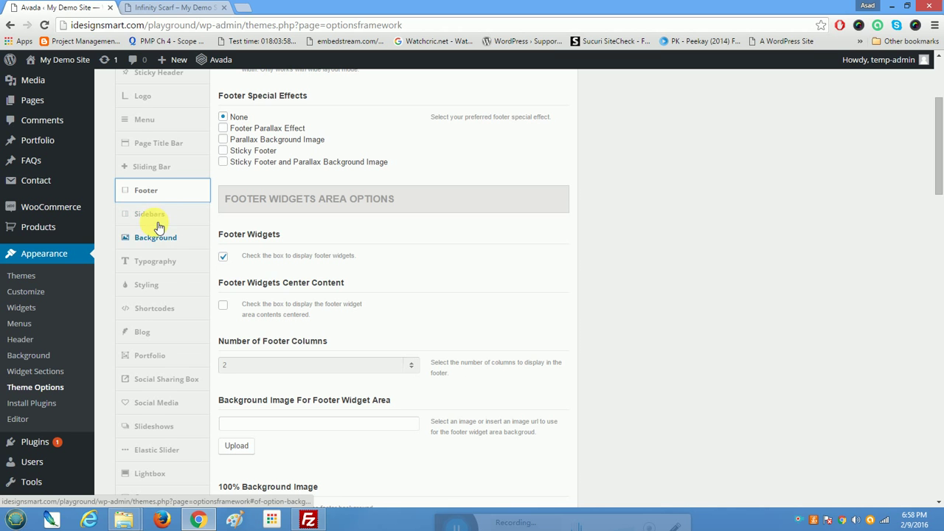
click(169, 269)
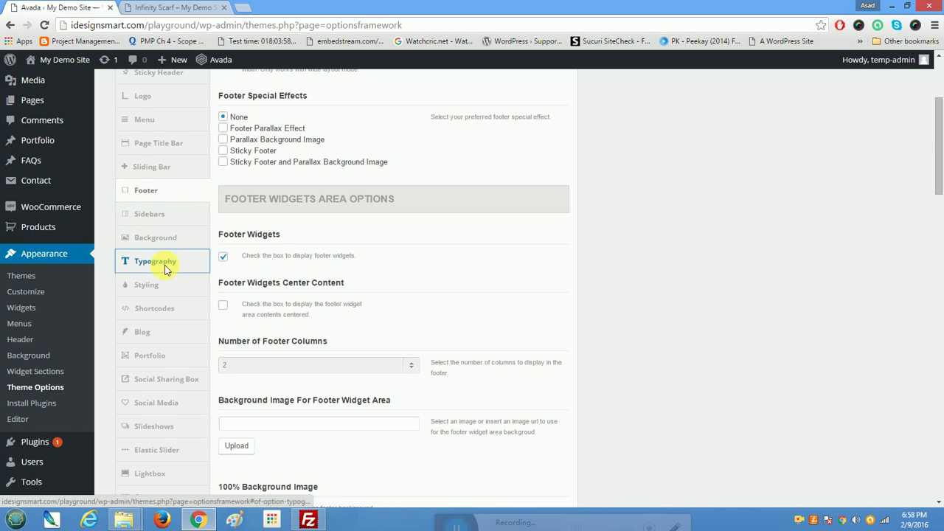
scroll(291, 302, up, 3)
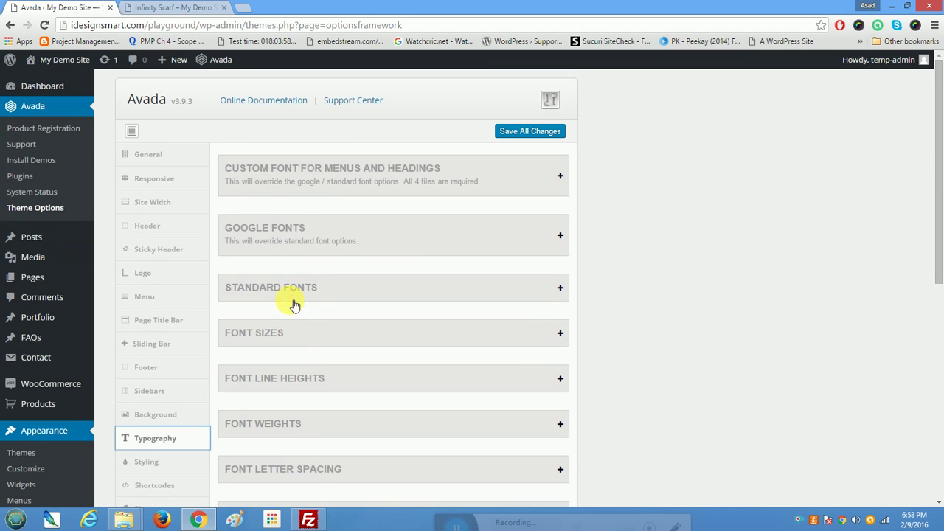
Step: Expand the Google Fonts group and review the body, menu, headings, footer headings and button font choices and the Google font settings
click(471, 244)
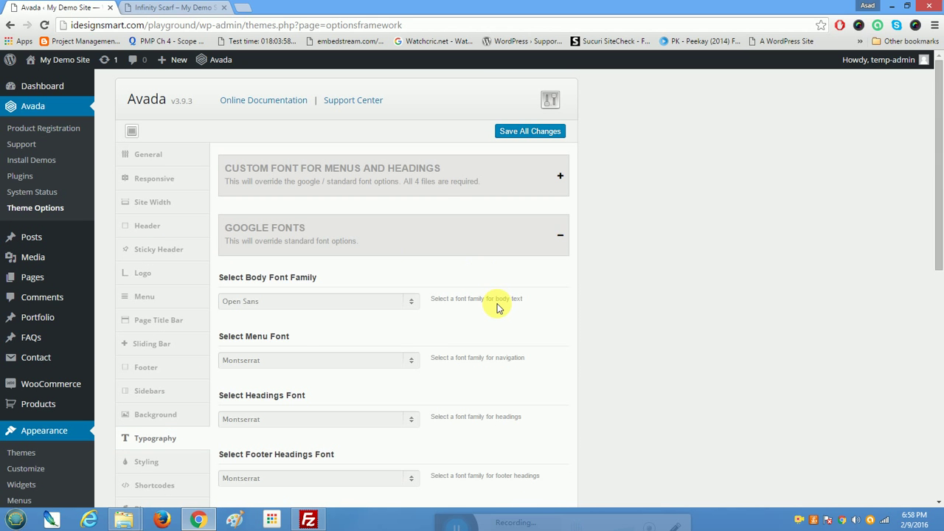
scroll(498, 307, down, 2)
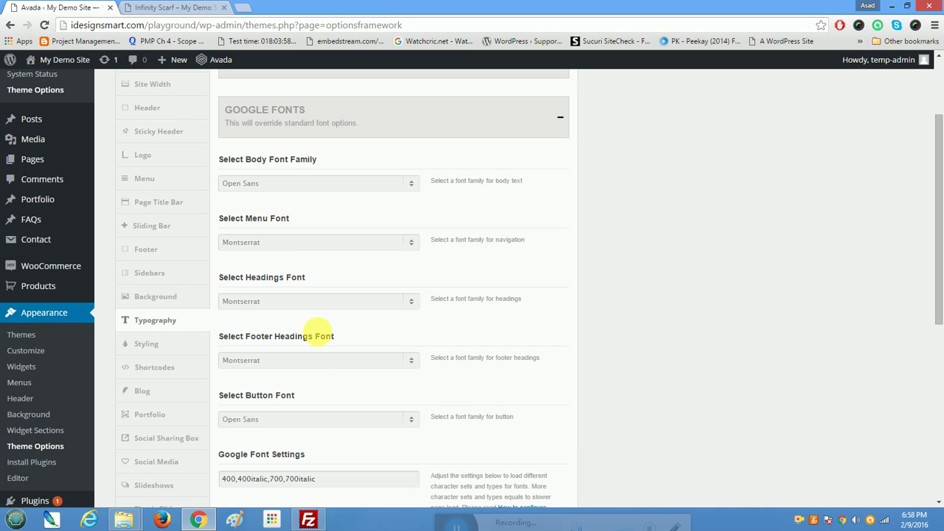
scroll(317, 438, down, 2)
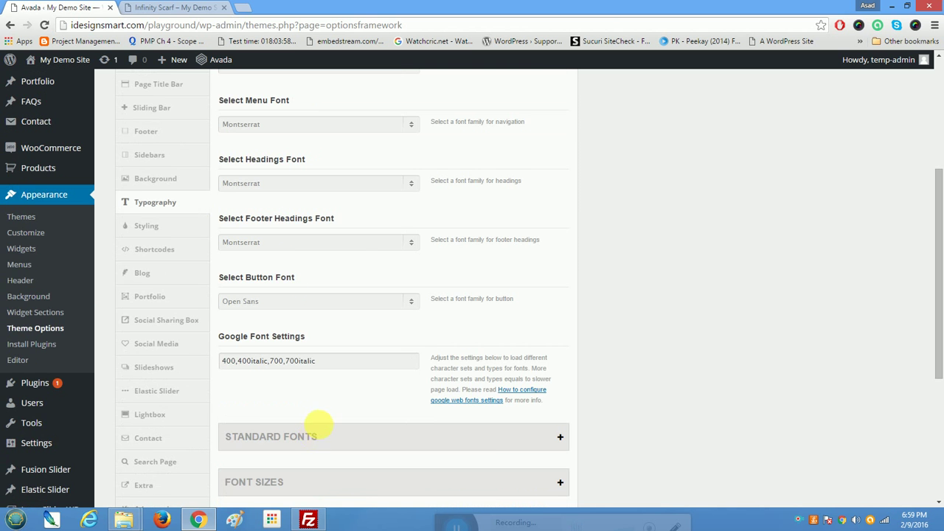
scroll(320, 426, up, 3)
click(369, 246)
click(369, 245)
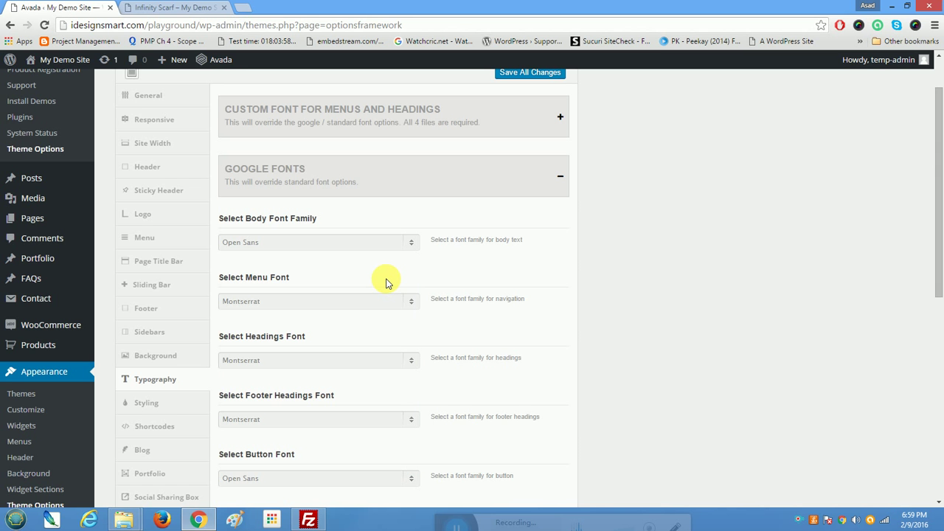
scroll(388, 283, down, 3)
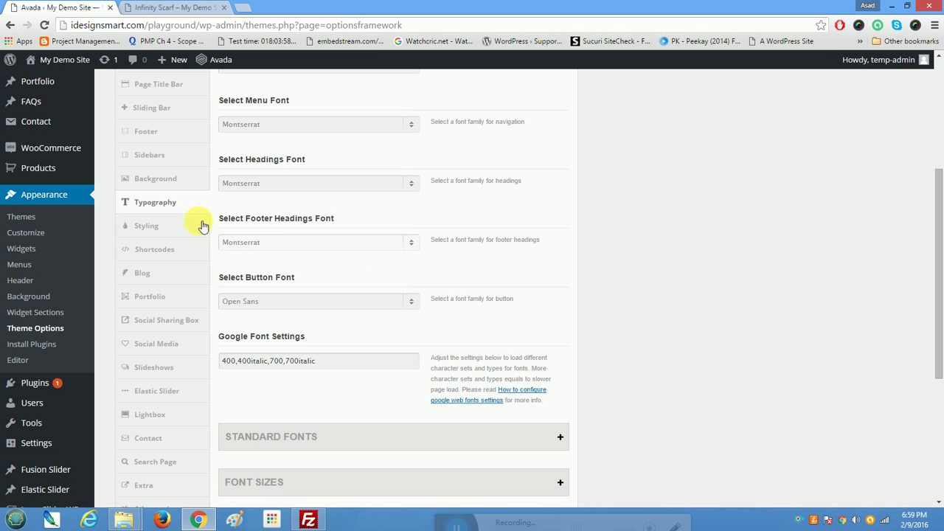
Step: Expand the Font Sizes group and review its settings from body font size down to WooCommerce icon font size
scroll(458, 442, down, 3)
click(401, 310)
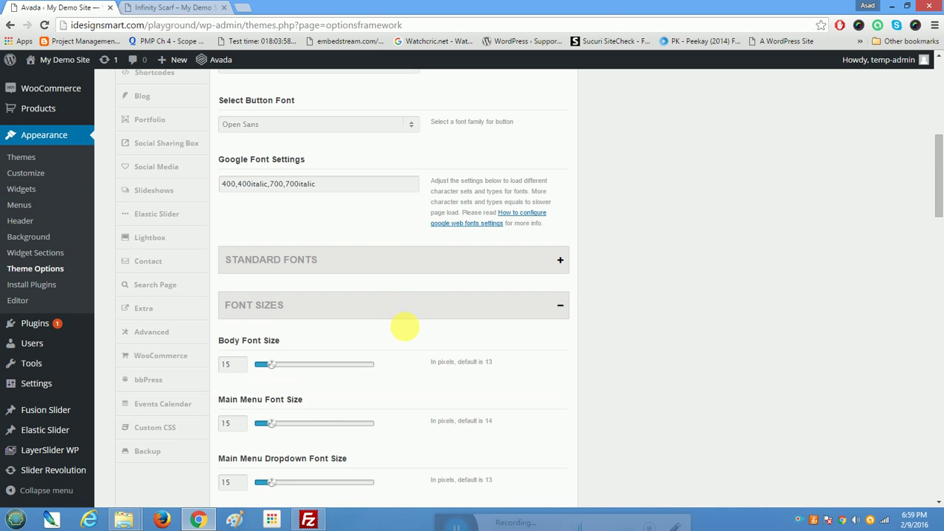
scroll(422, 385, down, 4)
scroll(424, 386, down, 8)
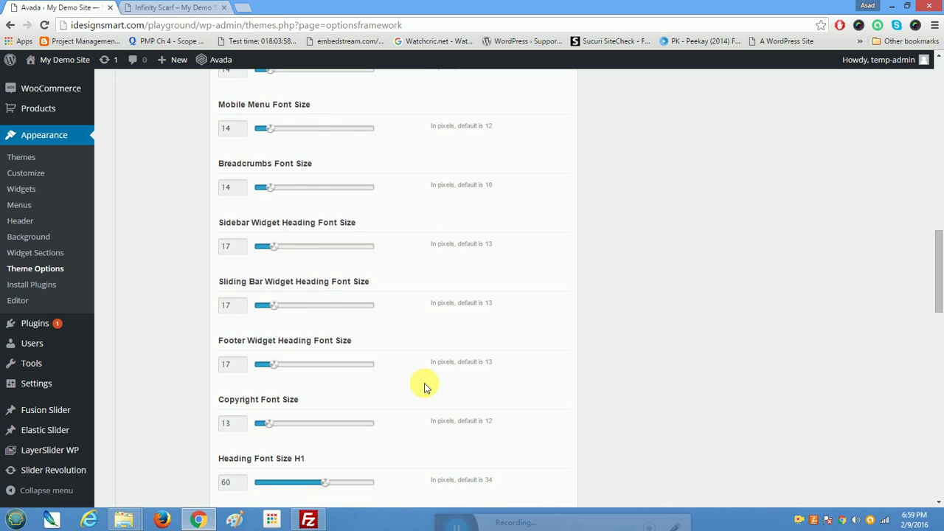
scroll(426, 387, down, 15)
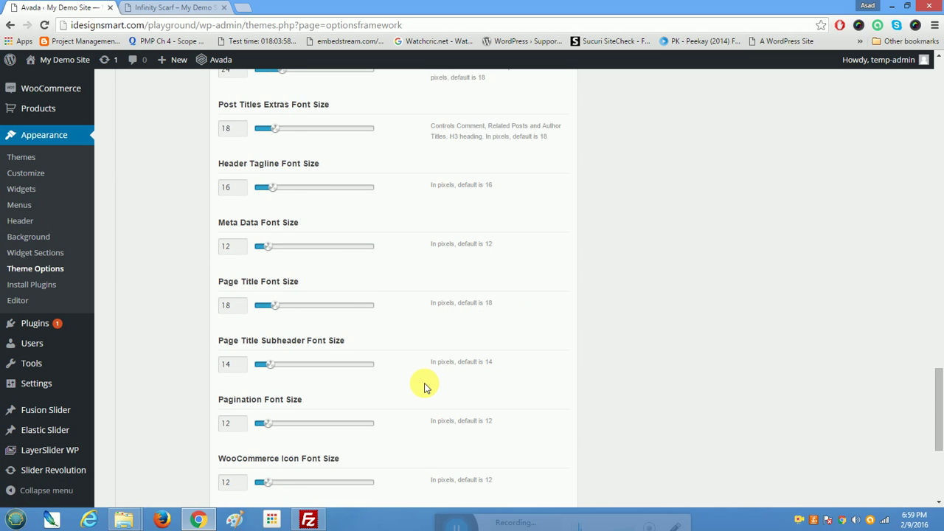
Step: Expand the Font Line Heights group and review the body, heading, post title and secondary menu line heights
click(380, 271)
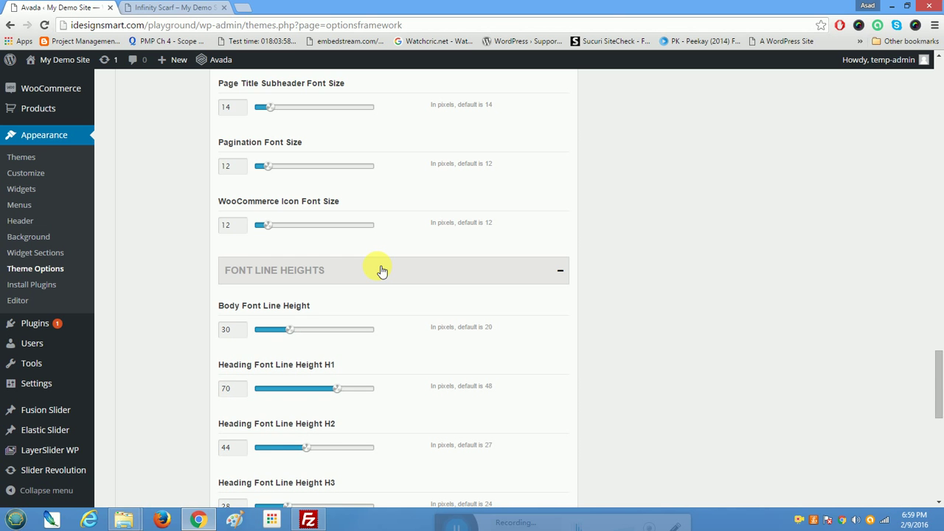
scroll(392, 343, down, 3)
scroll(393, 343, down, 6)
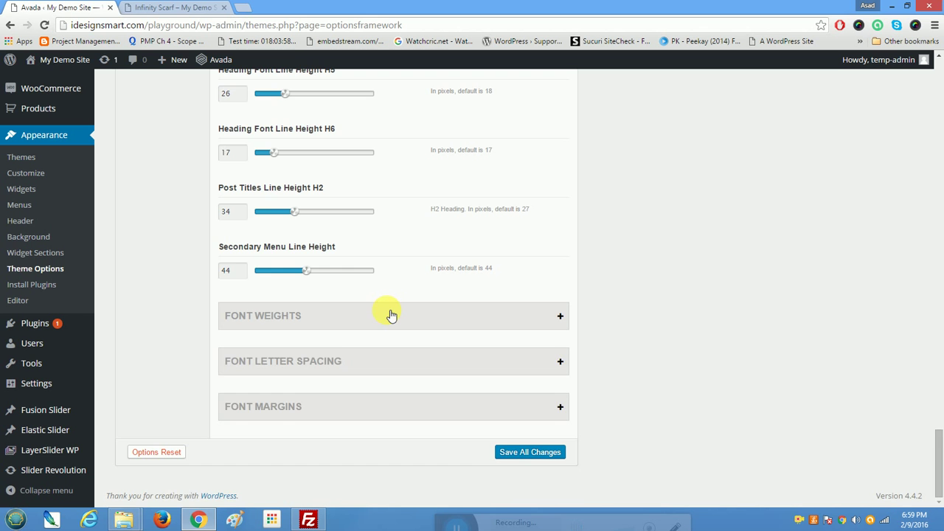
Step: Expand the Font Weights group and review its usage notes and the body, menu, headings, footer headings and button weight settings
click(389, 314)
scroll(391, 314, down, 5)
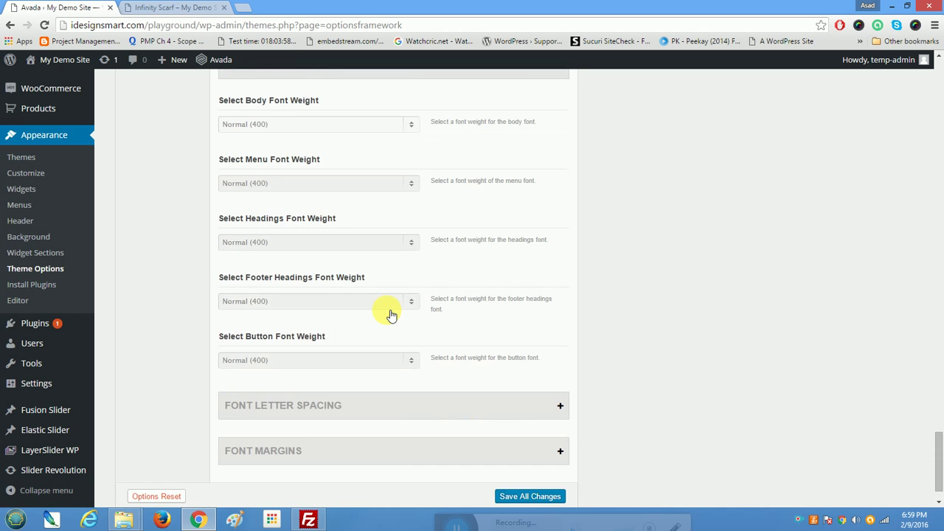
scroll(392, 314, down, 1)
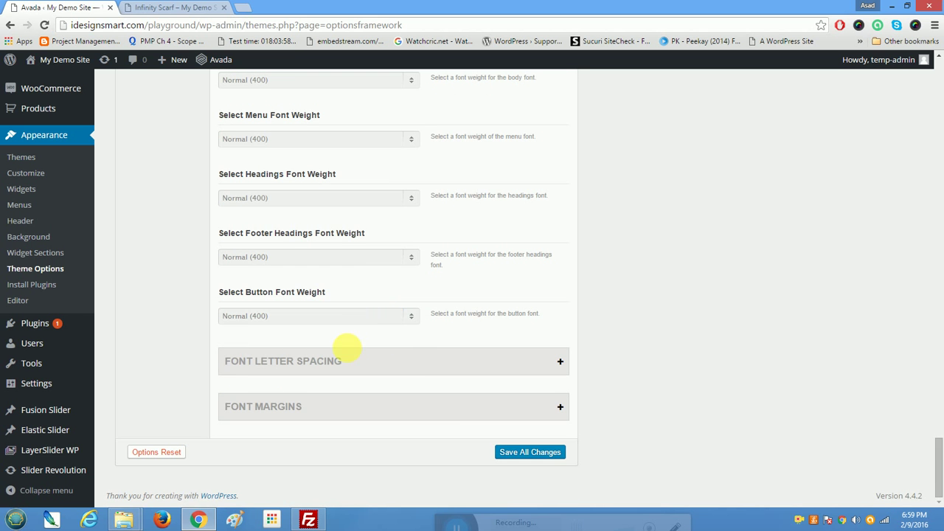
scroll(320, 349, up, 9)
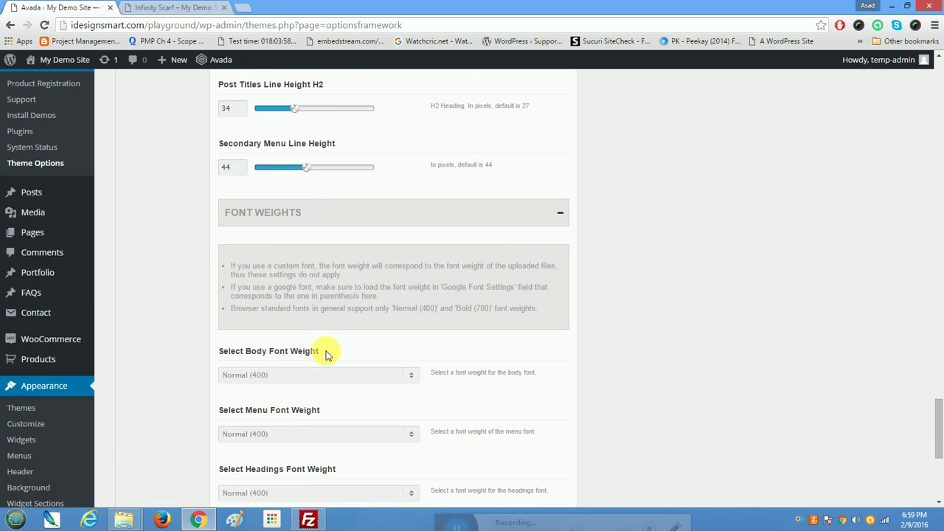
scroll(327, 355, down, 8)
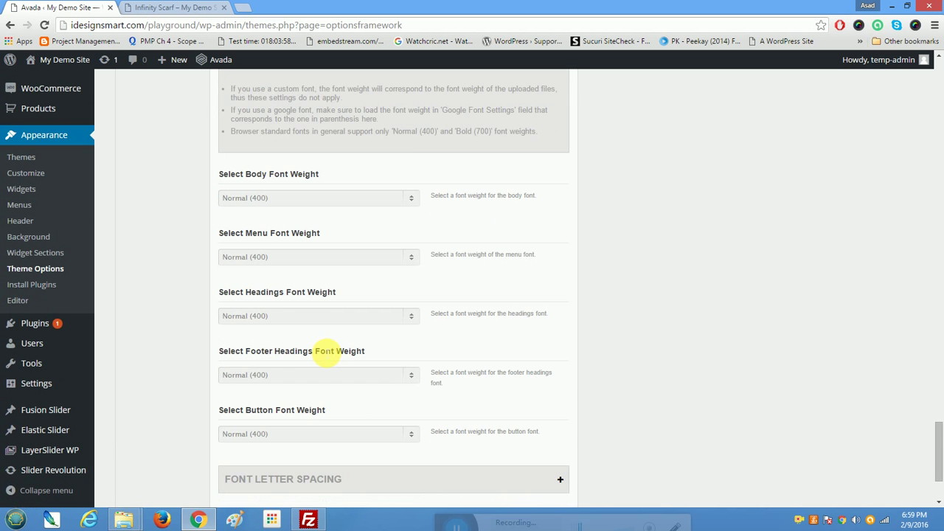
scroll(327, 353, down, 2)
Step: Expand the Font Letter Spacing and Font Margins groups and review their settings through the H6 bottom margin
click(320, 363)
scroll(320, 366, down, 7)
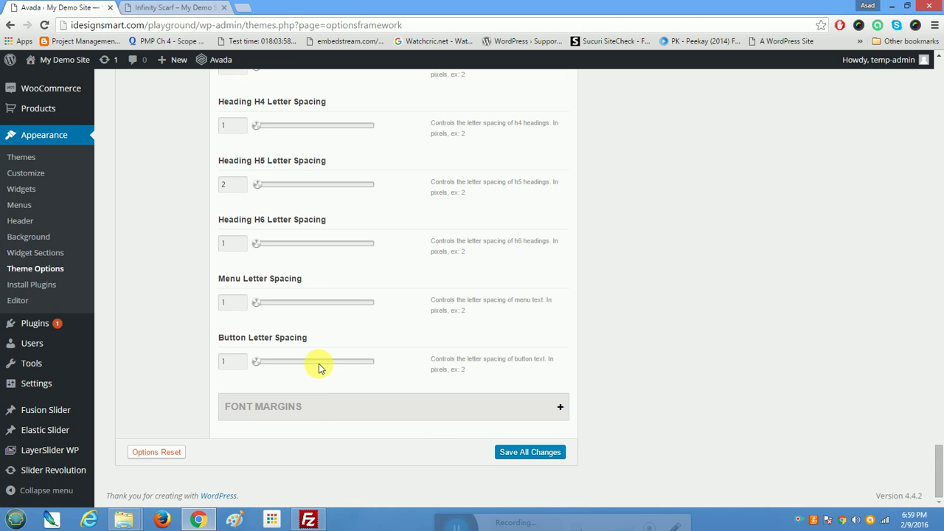
click(325, 402)
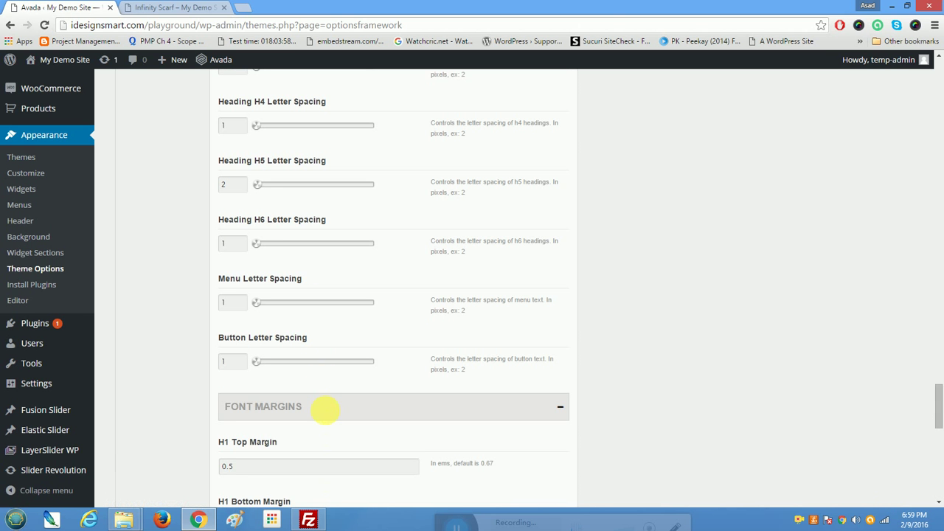
scroll(328, 409, down, 4)
scroll(330, 411, down, 6)
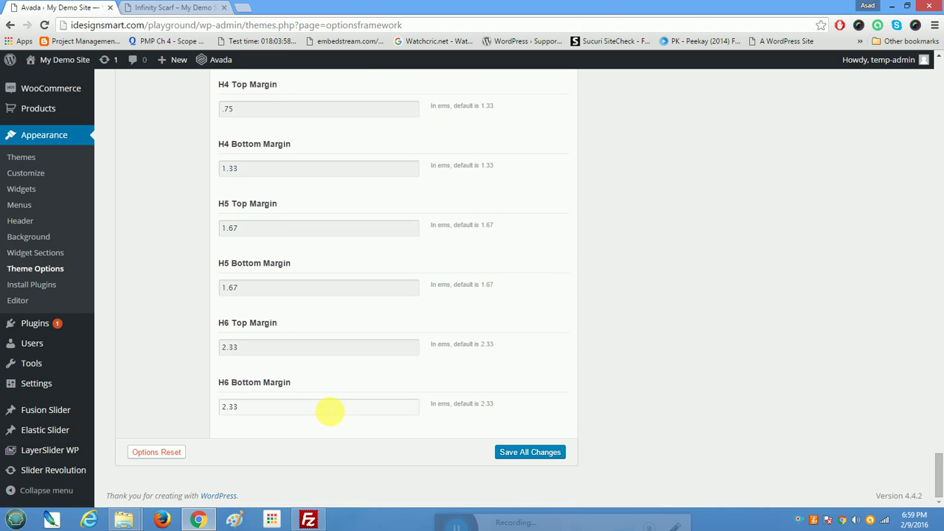
Step: Open the Styling section of the theme options and expand the Main Menu Colors group
scroll(330, 411, up, 5)
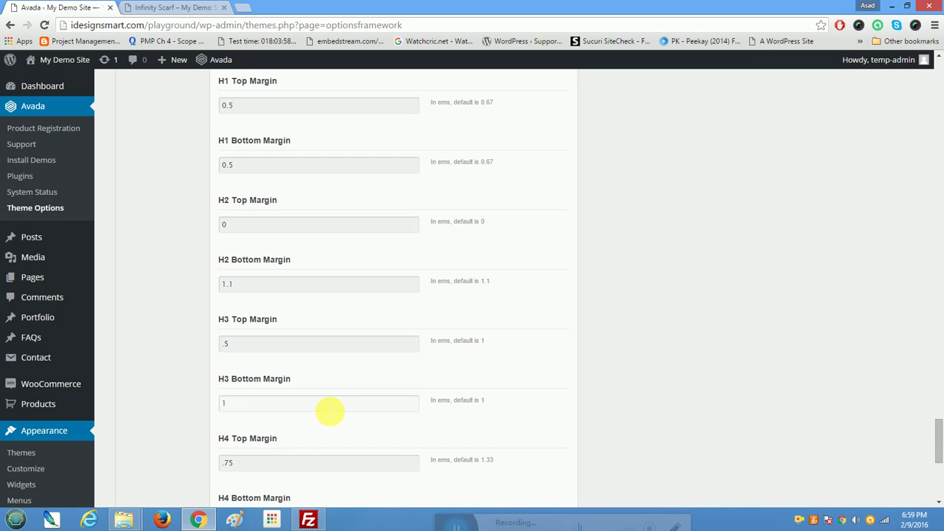
scroll(330, 412, up, 20)
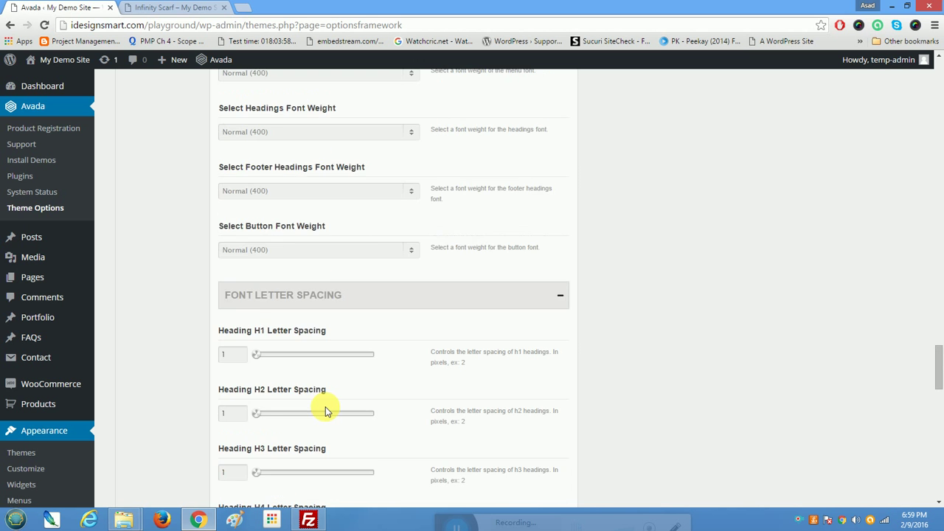
scroll(326, 402, up, 20)
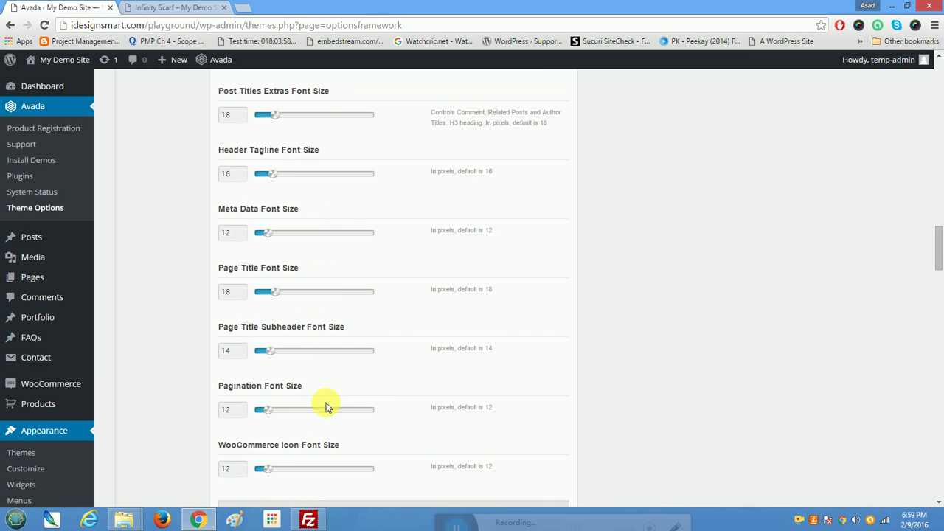
scroll(327, 405, up, 15)
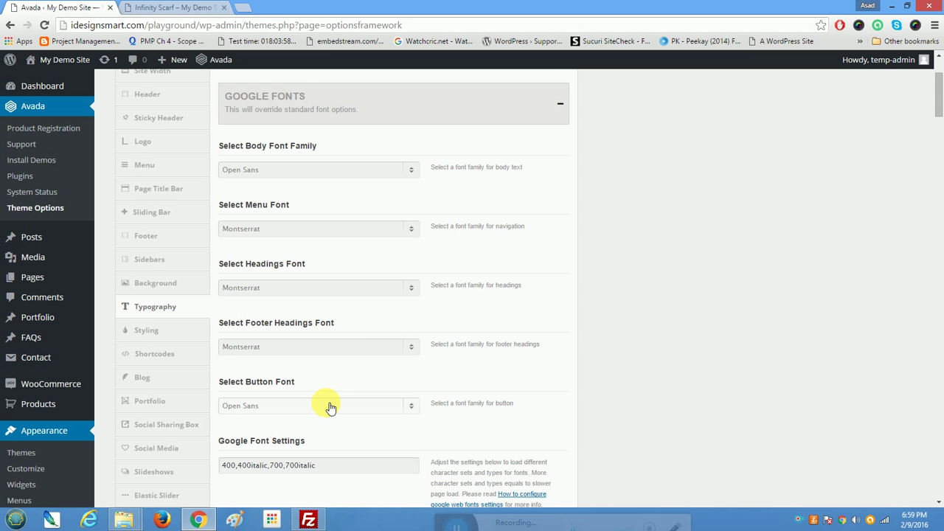
click(129, 331)
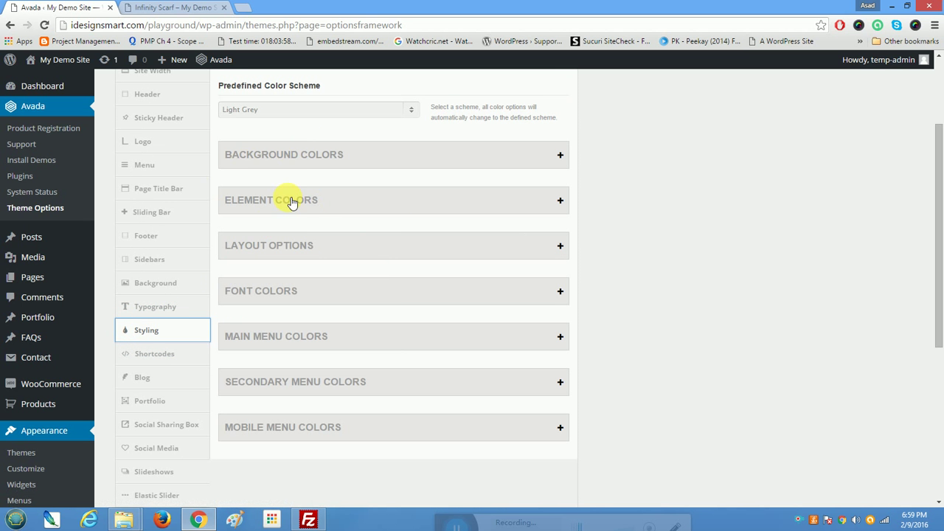
click(336, 340)
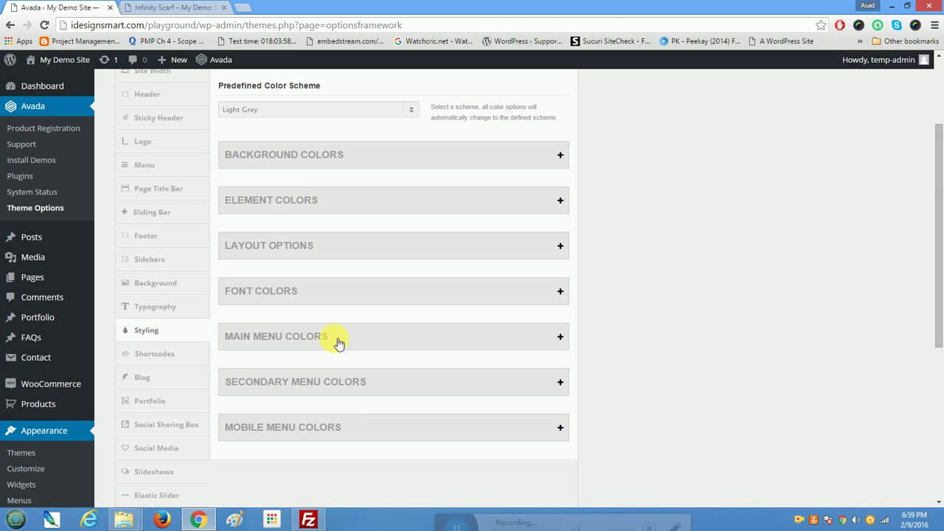
scroll(337, 343, down, 3)
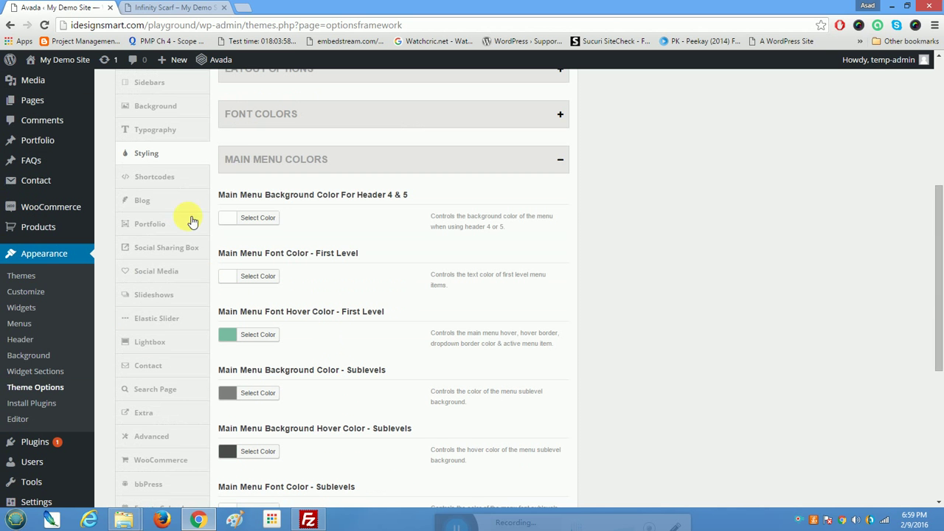
Step: Change the first-level main menu font hover color to a light green
click(225, 332)
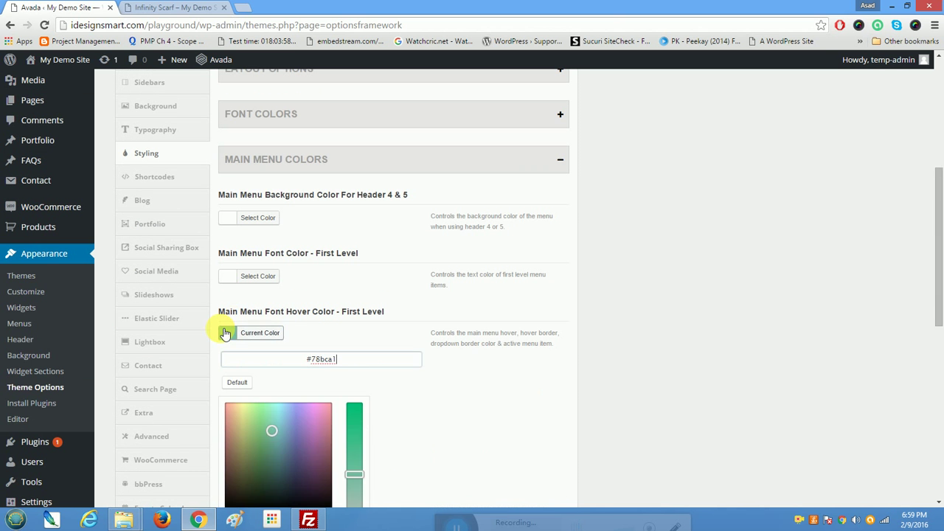
drag(271, 433, 254, 413)
click(423, 404)
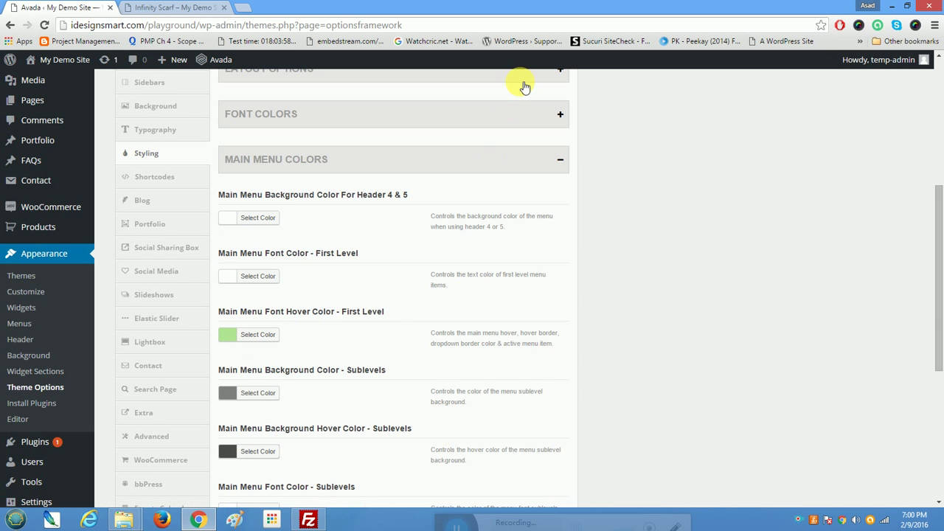
Step: Review the remaining Main Menu Colors settings, from sublevel backgrounds to the Woo cart menu background color
scroll(306, 369, down, 3)
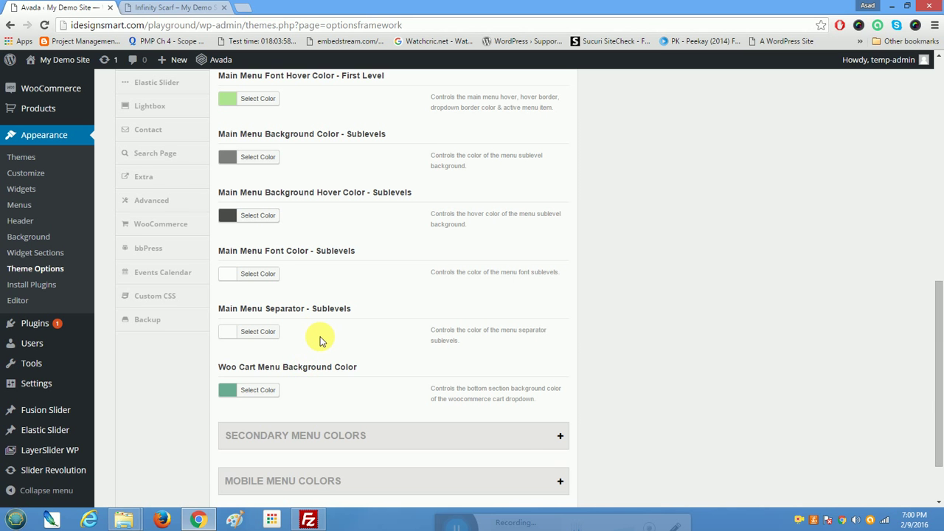
scroll(317, 335, up, 1)
scroll(317, 335, up, 2)
scroll(313, 319, down, 3)
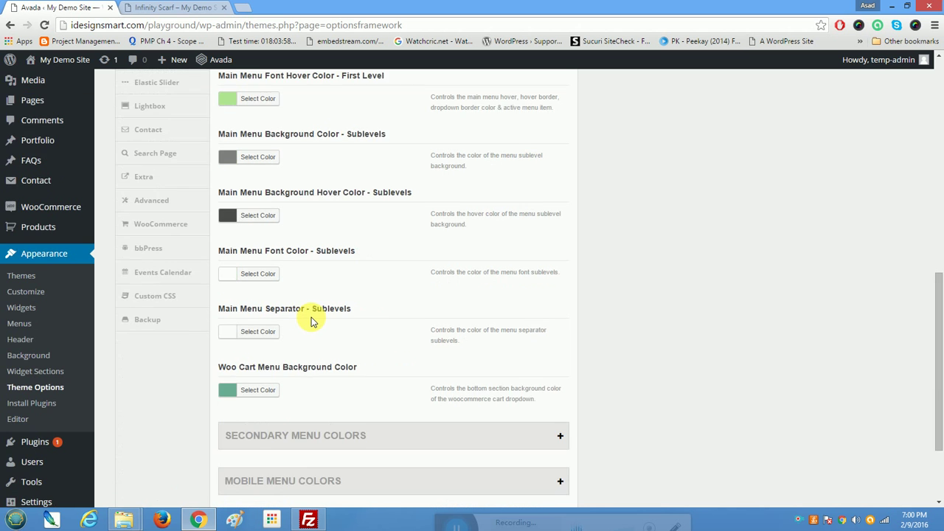
scroll(311, 317, down, 2)
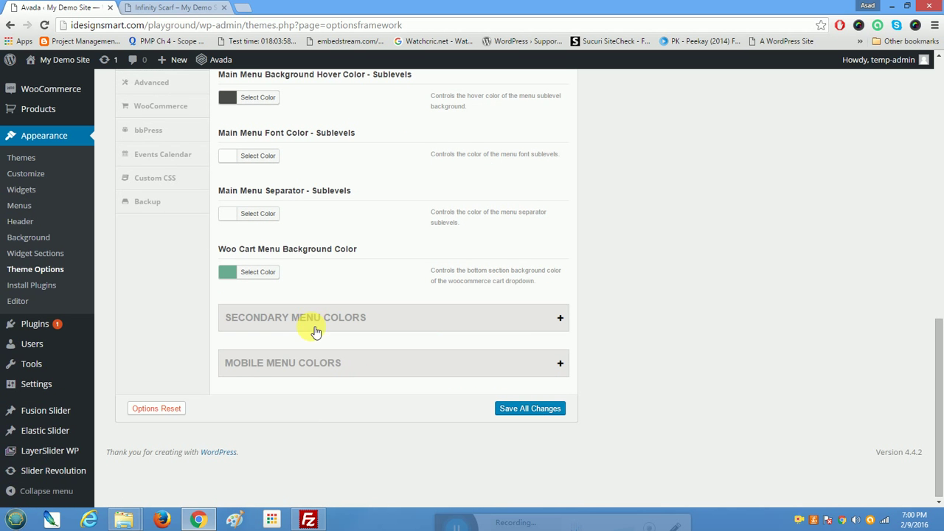
scroll(351, 352, up, 10)
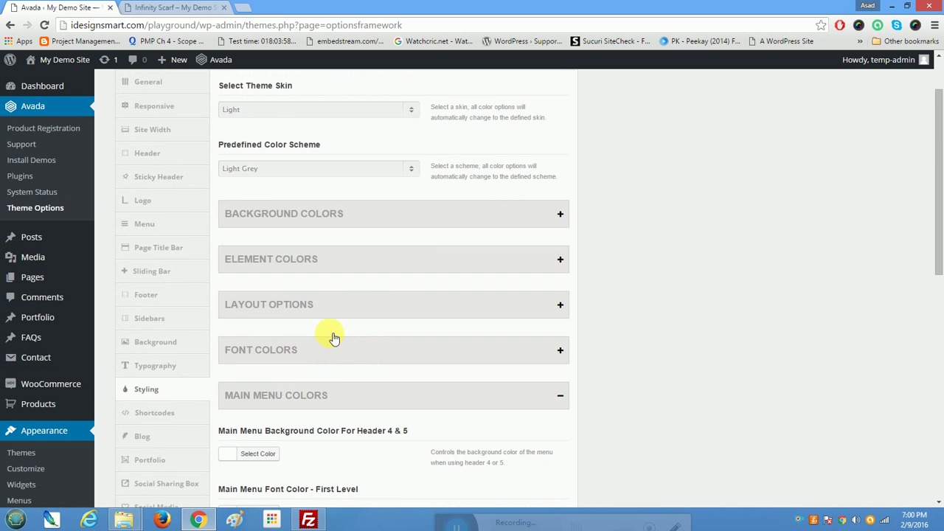
Step: Expand the Layout Options and Element Colors groups and review the page padding and the rollover image and sliding bar colors
click(317, 315)
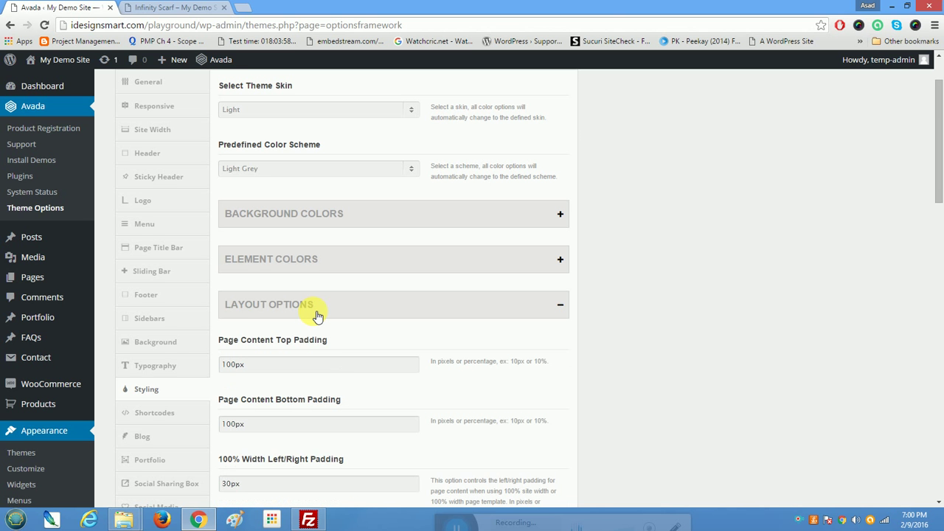
click(321, 258)
scroll(371, 359, down, 3)
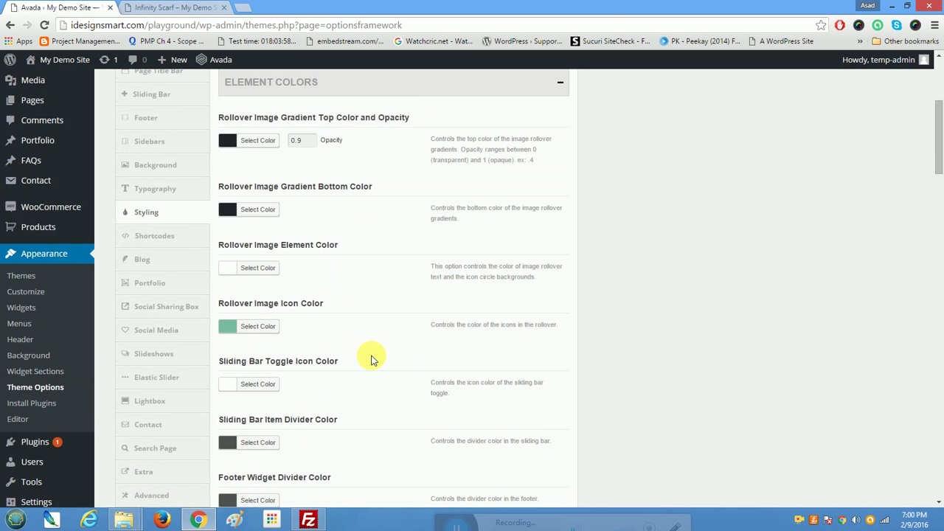
scroll(371, 359, down, 2)
scroll(369, 355, up, 6)
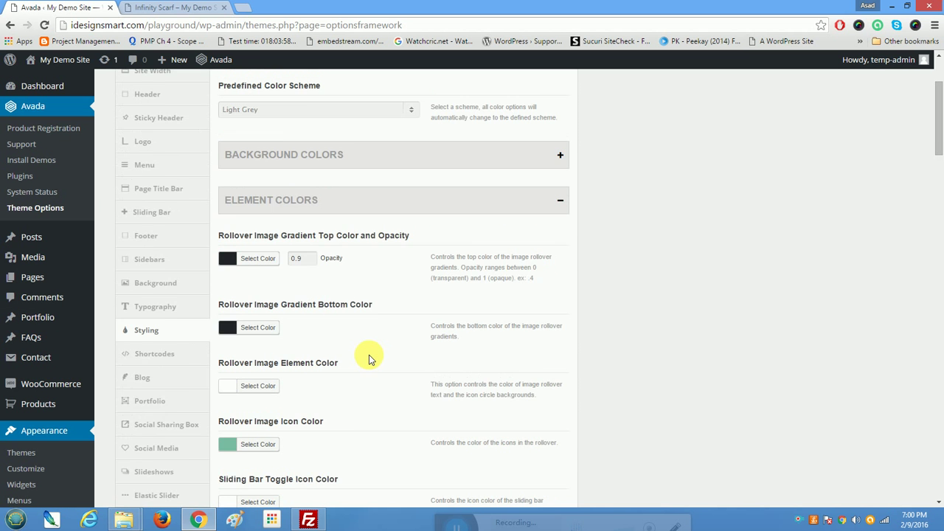
Step: Expand the Background Colors group and highlight the description of what the Primary Color controls
click(357, 293)
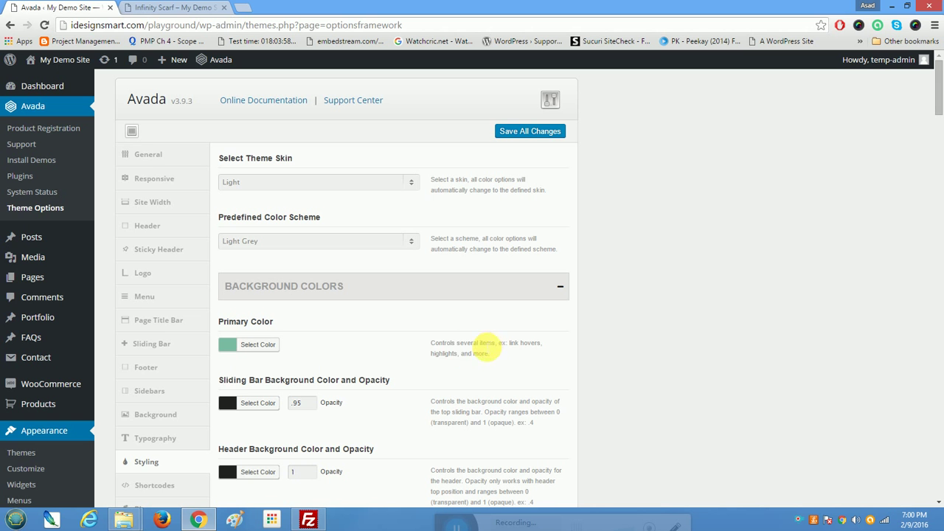
drag(429, 348, 505, 361)
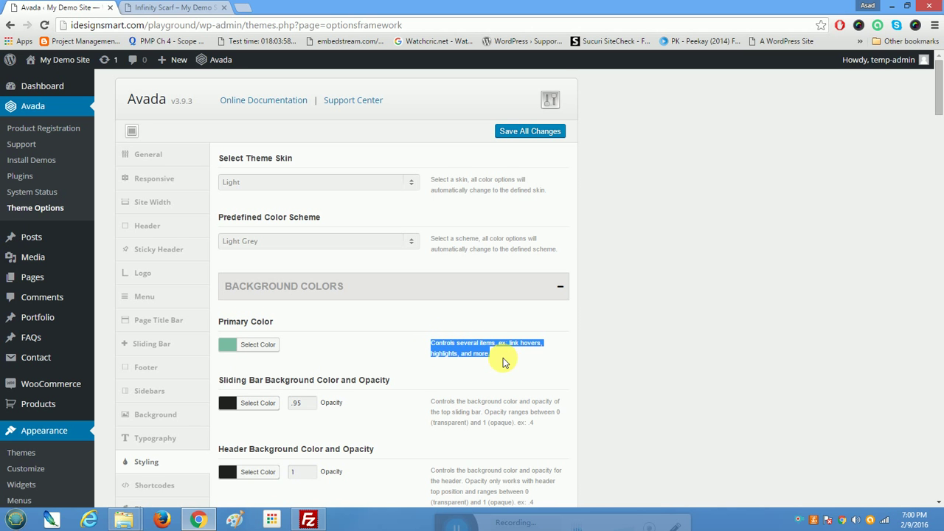
Step: Review the Background Colors settings from the sliding bar and header backgrounds to the page title bar
scroll(505, 362, down, 6)
scroll(499, 359, down, 3)
scroll(499, 357, up, 3)
scroll(498, 359, up, 2)
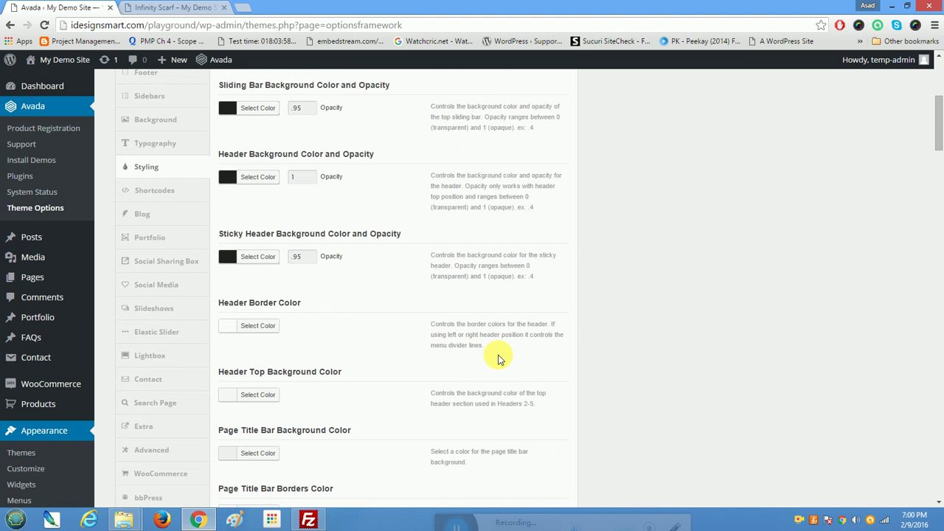
Step: Open the Shortcodes section, and look over the Infinity Scarf product page down to its Related Products for comparison
click(177, 205)
scroll(306, 320, up, 4)
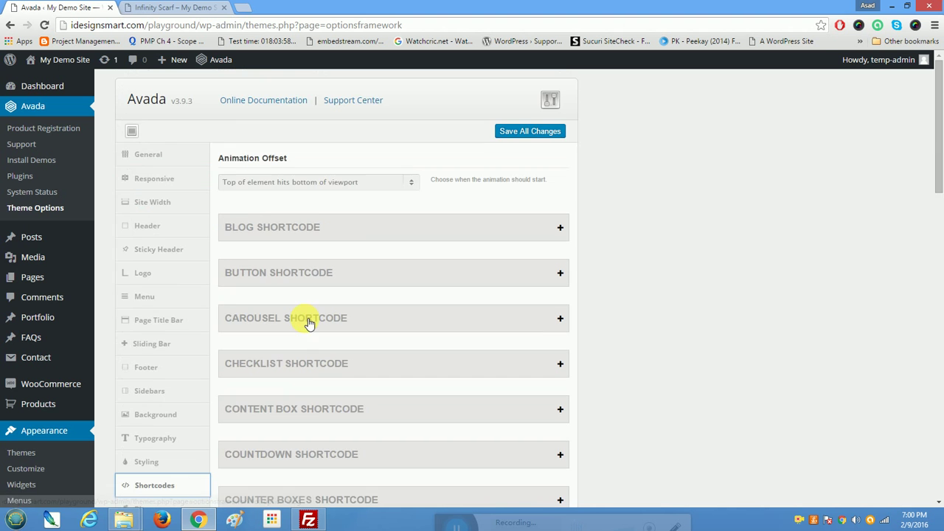
click(177, 8)
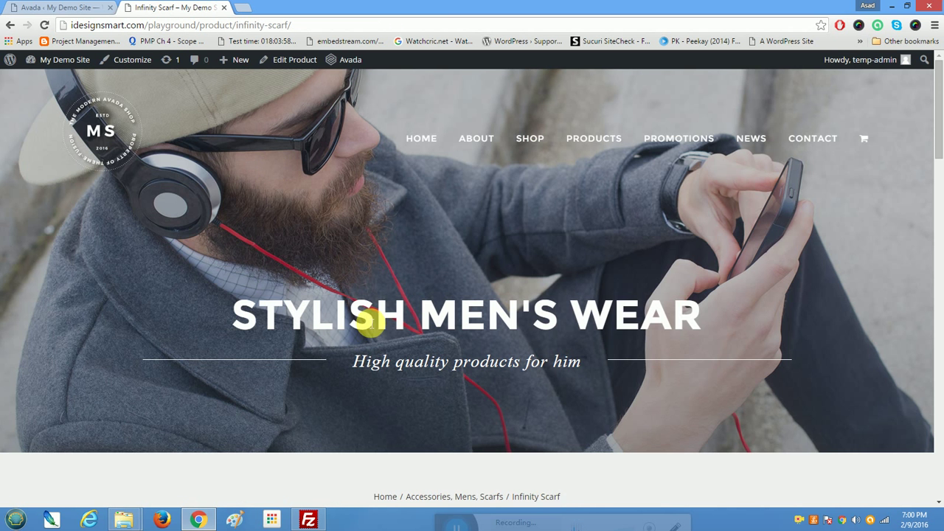
scroll(365, 319, down, 10)
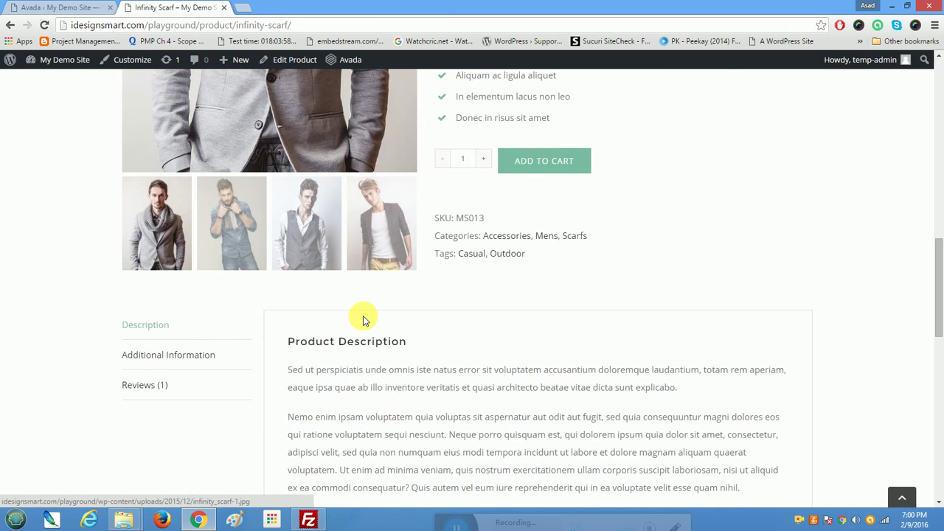
scroll(363, 317, down, 7)
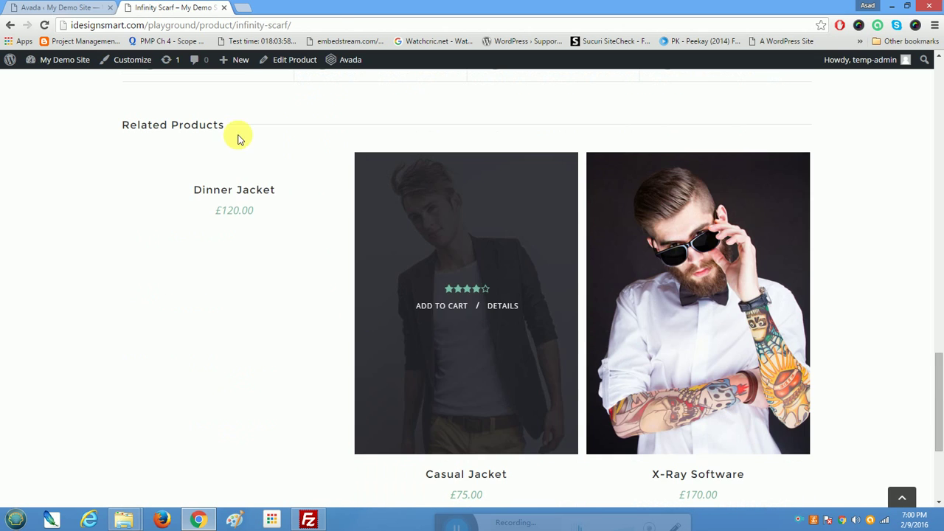
Step: Return to the theme options, expand the Button Shortcode group and review the button size, shape, type and gradient colors
click(62, 6)
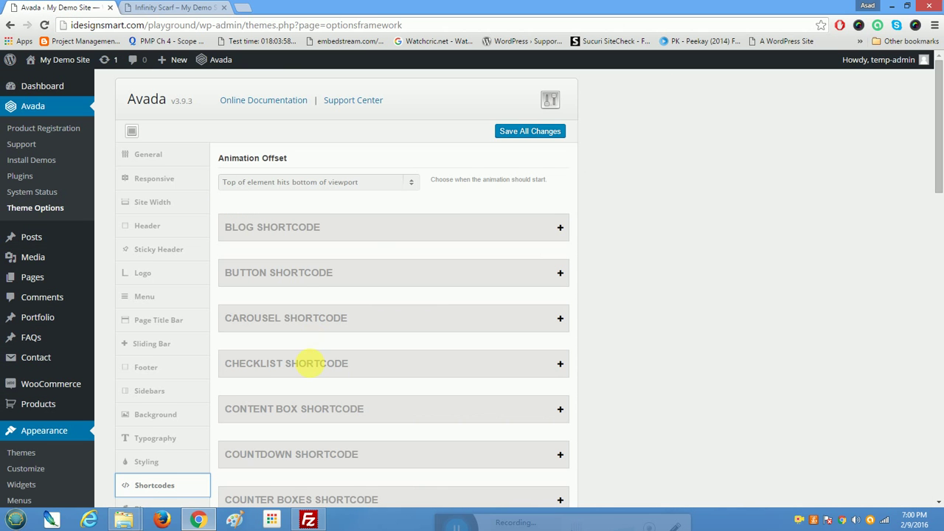
click(306, 286)
scroll(350, 366, down, 1)
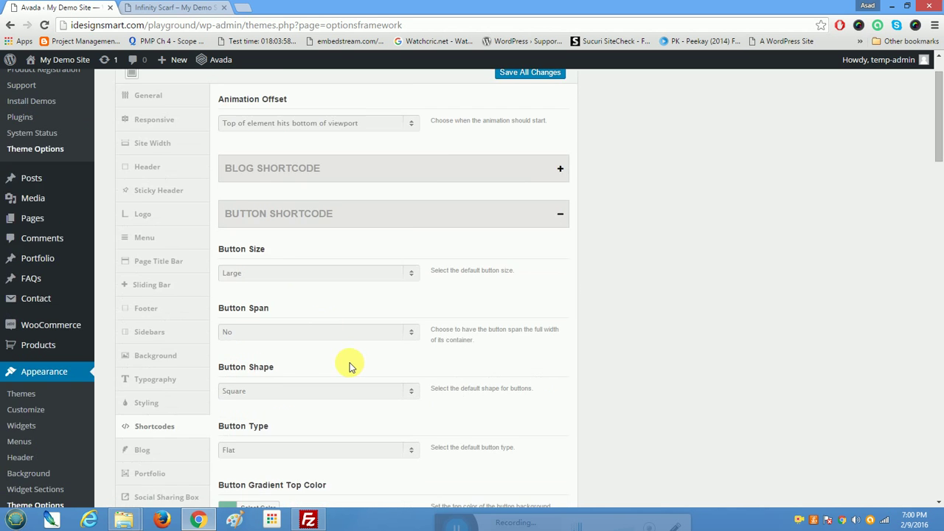
scroll(350, 366, down, 3)
scroll(228, 170, down, 2)
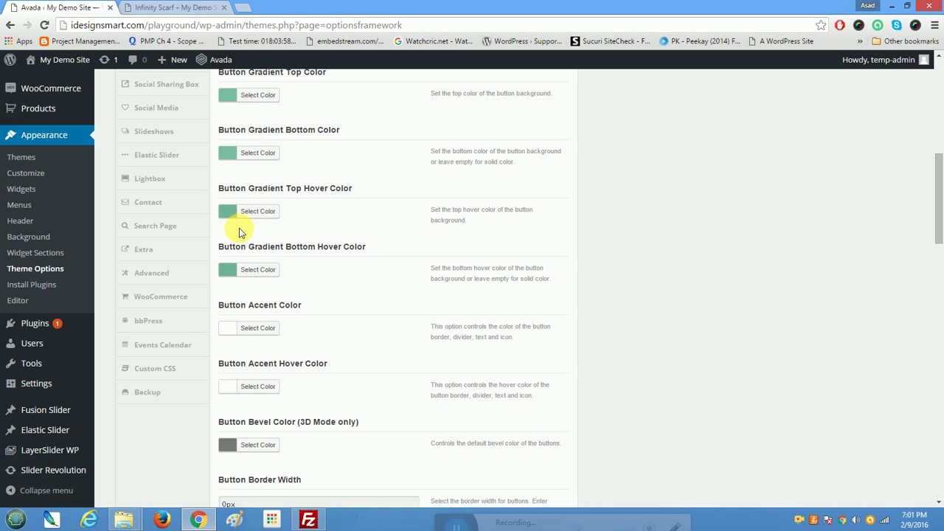
scroll(239, 230, up, 1)
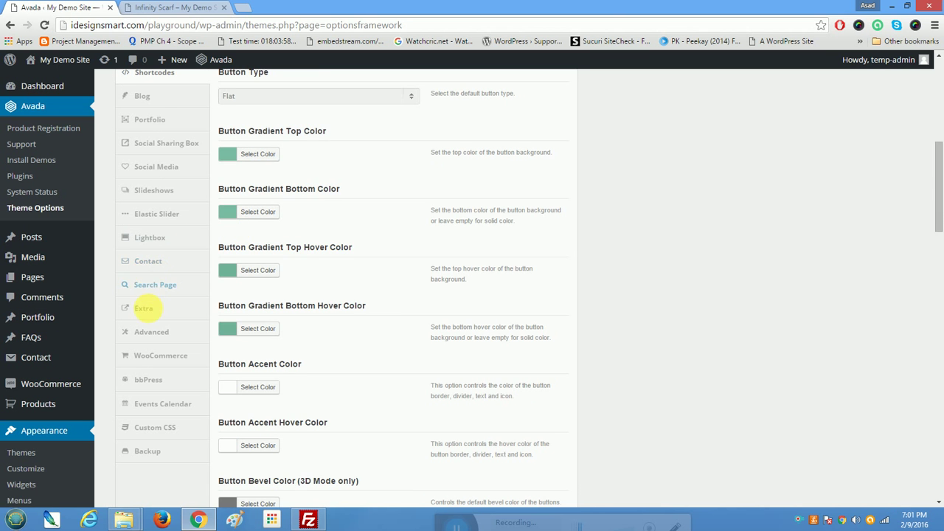
Step: Open the Contact section and review the form's email address field and the expanded ReCaptcha Spam Options
click(154, 261)
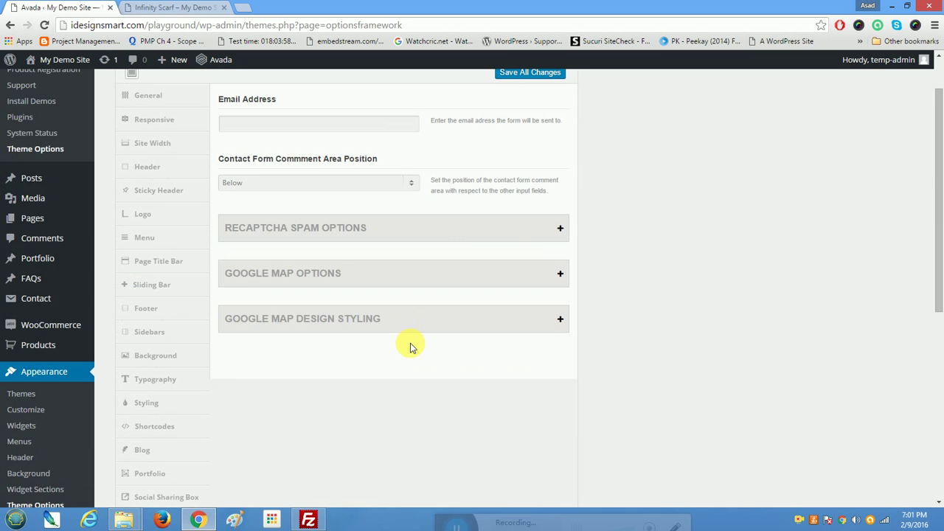
scroll(411, 346, down, 2)
scroll(411, 347, up, 1)
scroll(410, 343, up, 3)
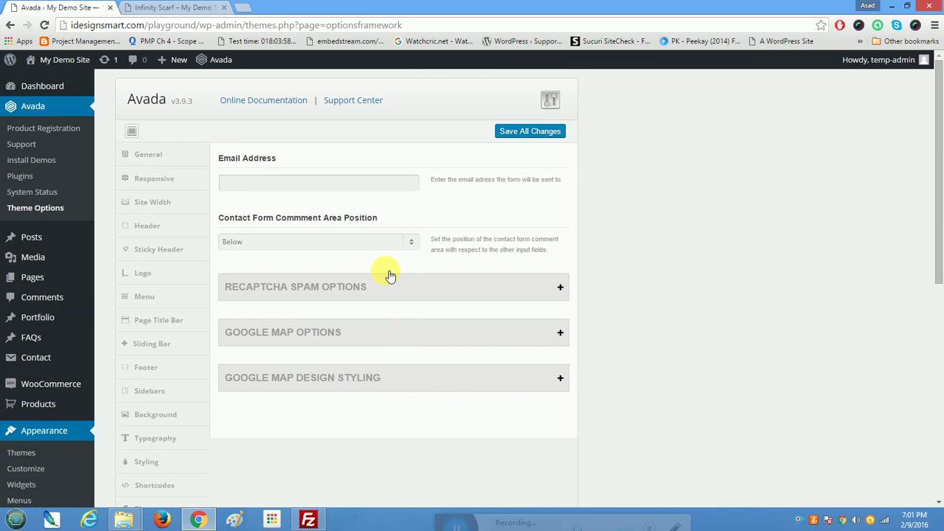
click(288, 185)
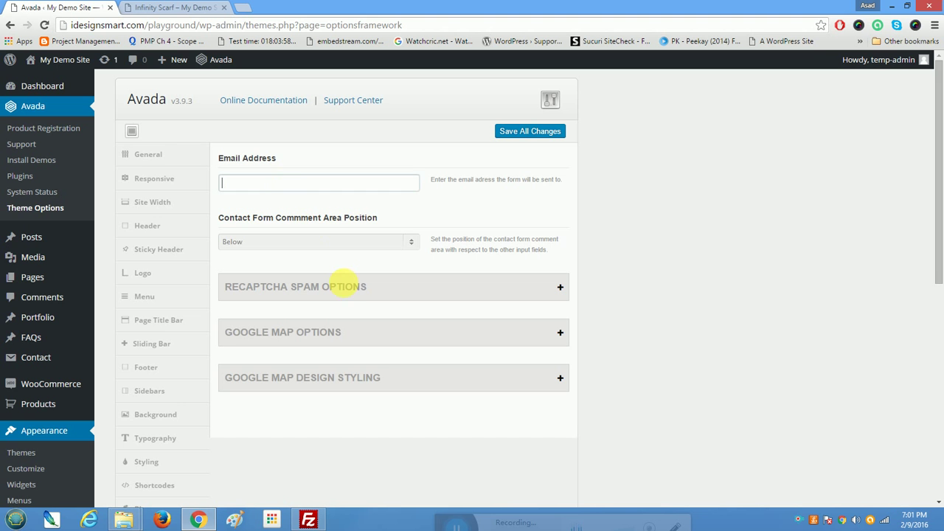
click(354, 289)
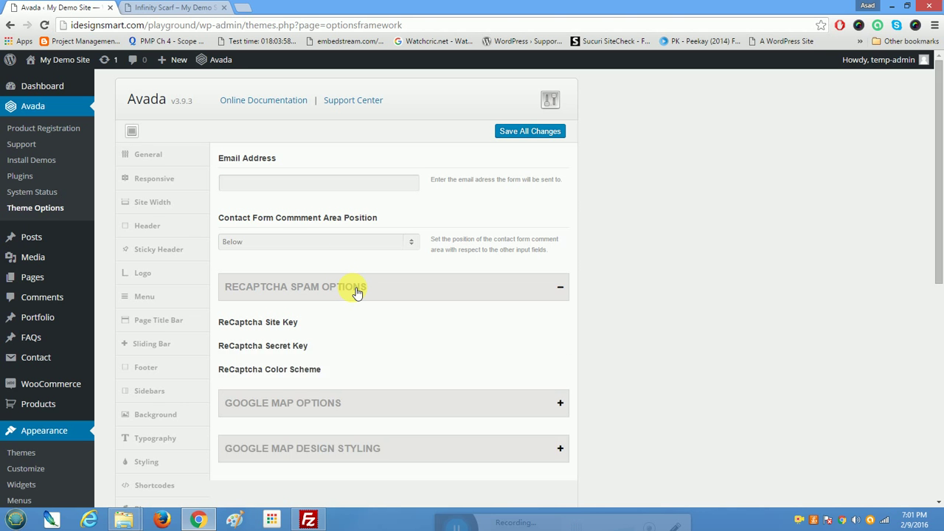
scroll(358, 290, down, 4)
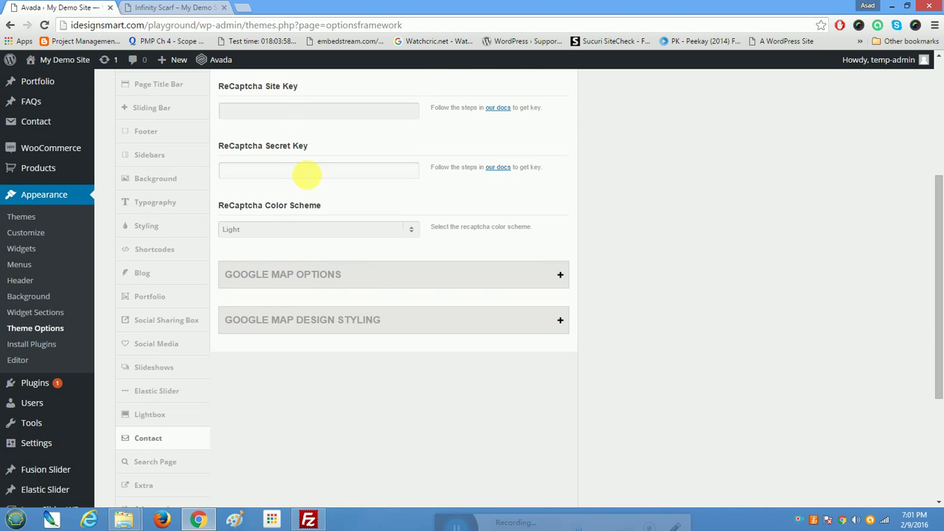
Step: Expand the Google Map Options group and review the map type, width, height, top margin and address settings
click(299, 279)
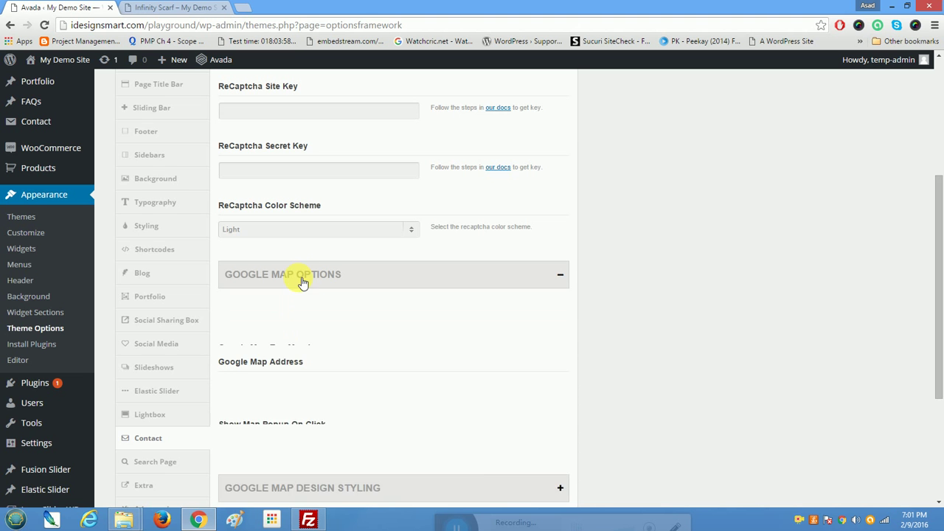
scroll(326, 331, down, 4)
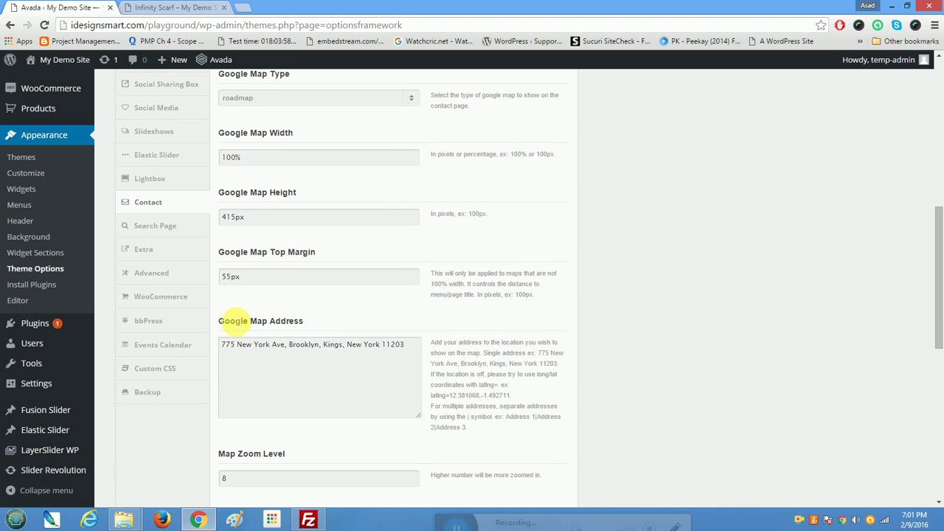
scroll(200, 259, up, 3)
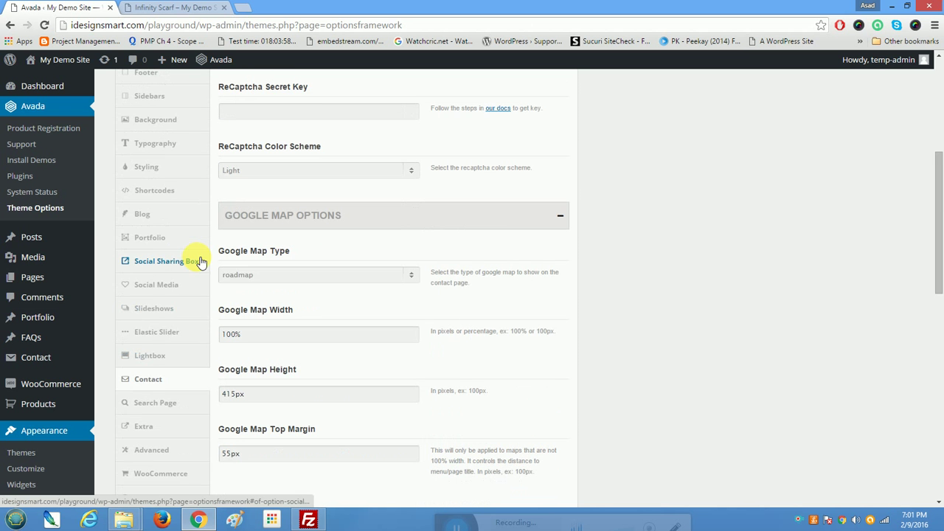
scroll(198, 260, up, 2)
scroll(199, 260, down, 5)
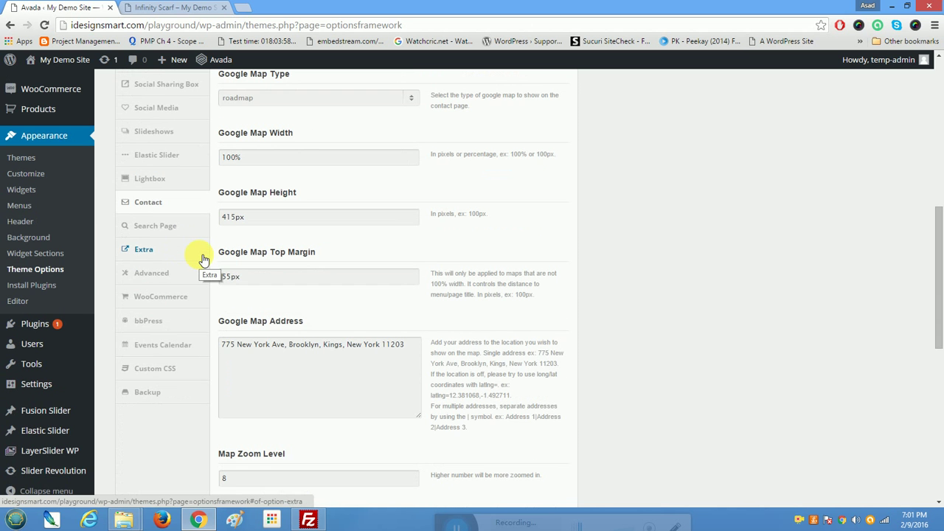
Step: Open the WooCommerce section and review the product box design, products per page and product column settings
click(178, 303)
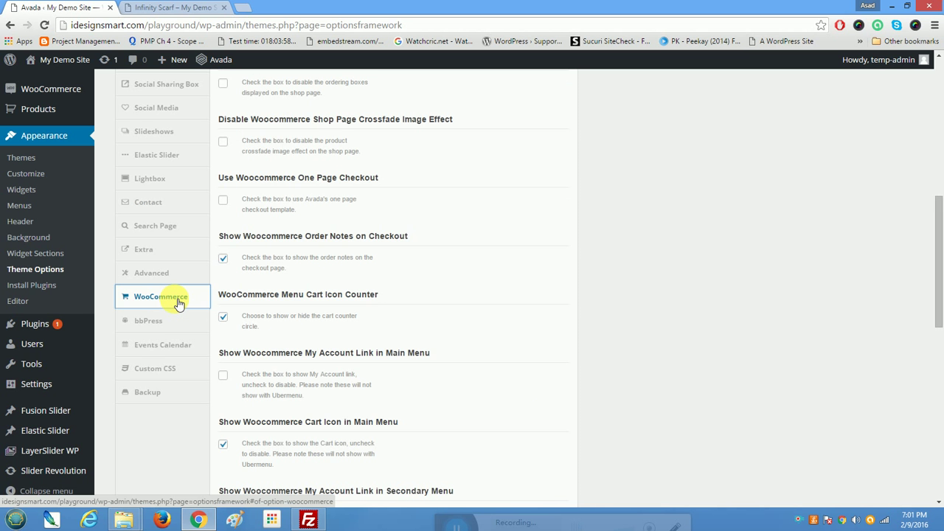
scroll(343, 312, up, 5)
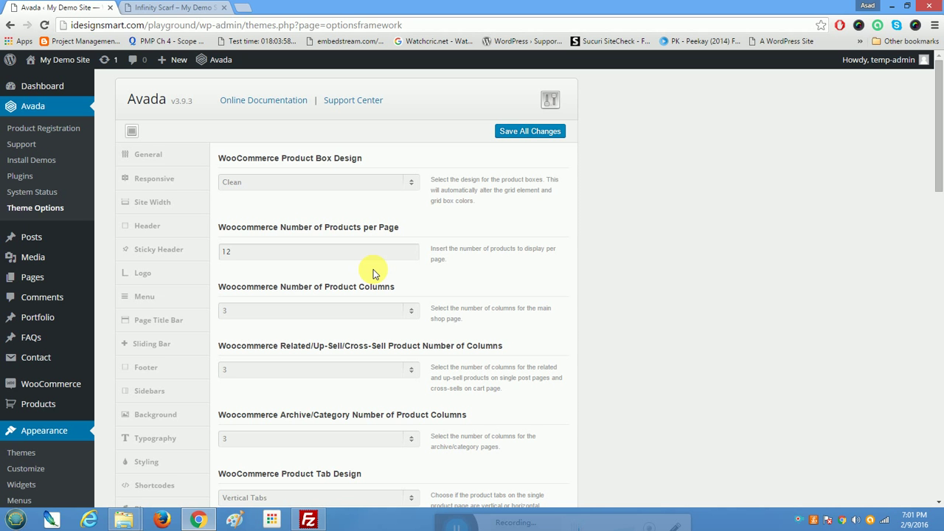
click(346, 257)
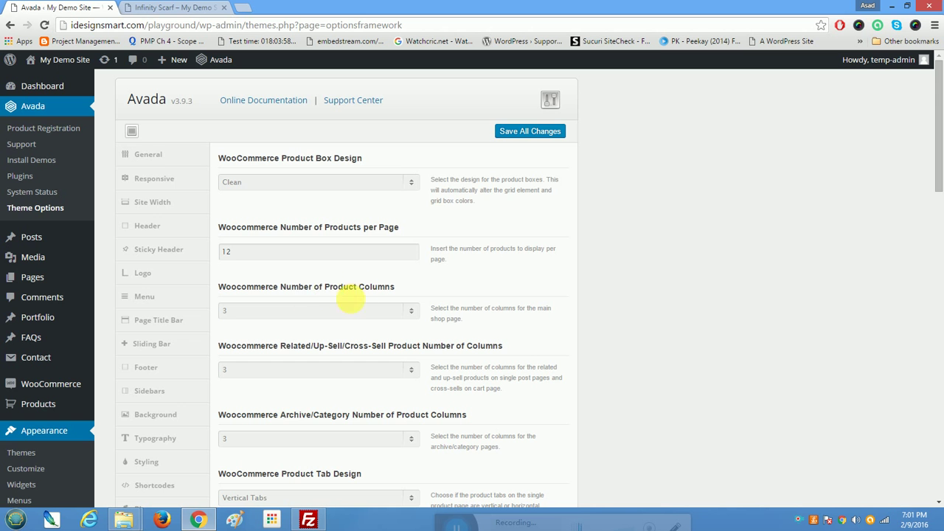
scroll(261, 369, down, 2)
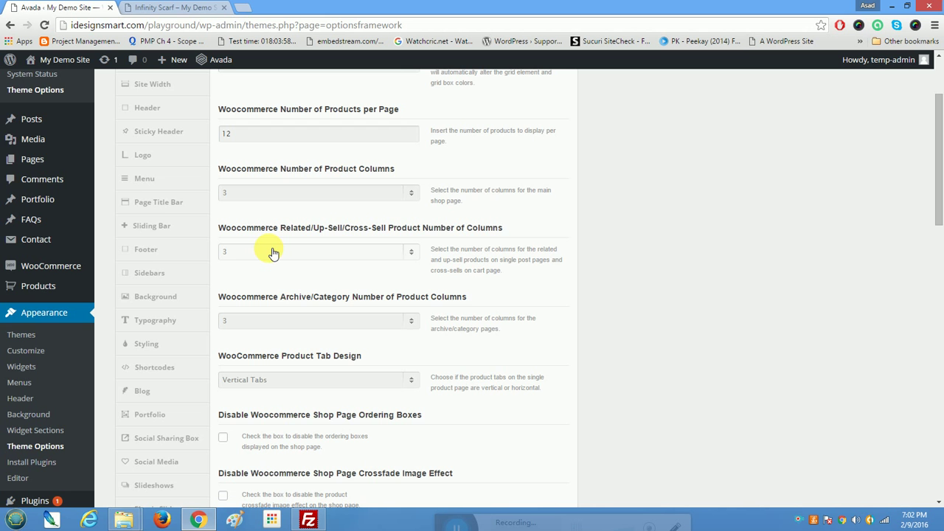
Step: Highlight the WooCommerce option titles for the shop page crossfade effect, order notes on checkout and menu cart icon counter
scroll(342, 360, down, 3)
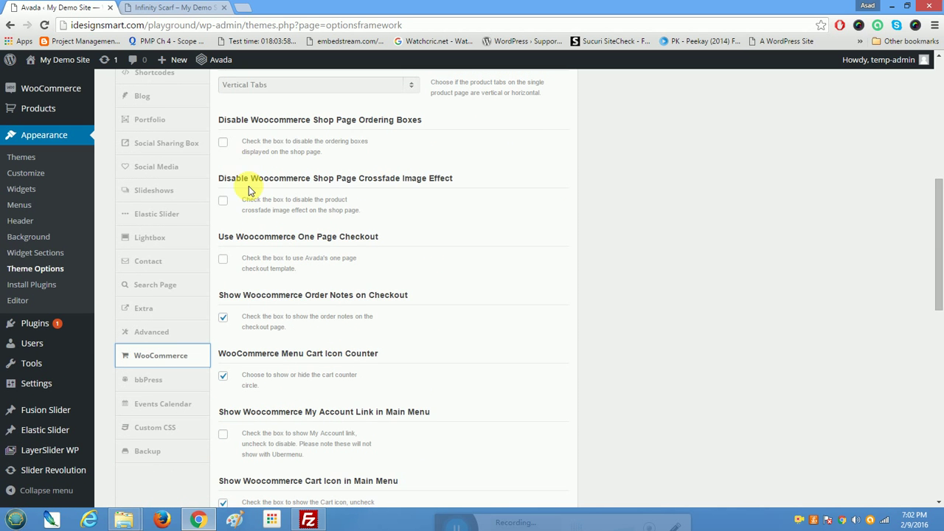
drag(218, 178, 472, 179)
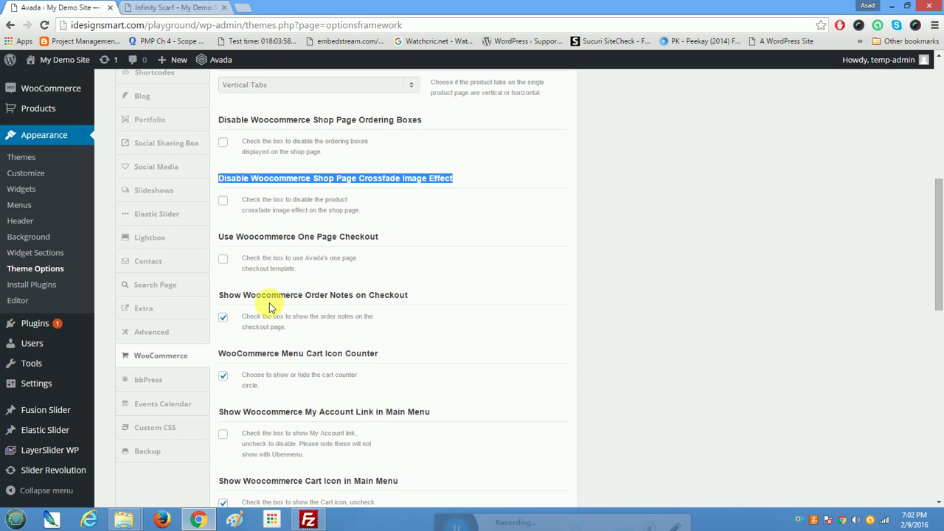
drag(271, 295, 438, 295)
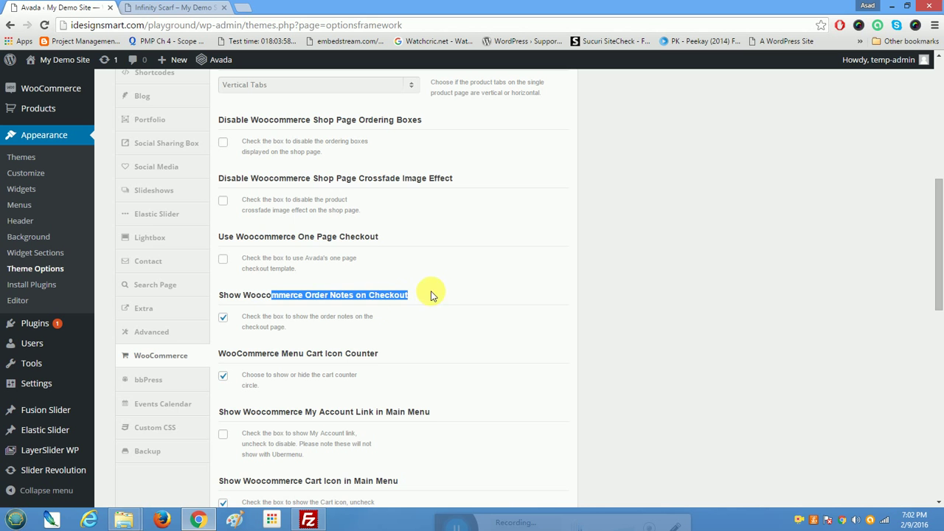
scroll(308, 313, down, 2)
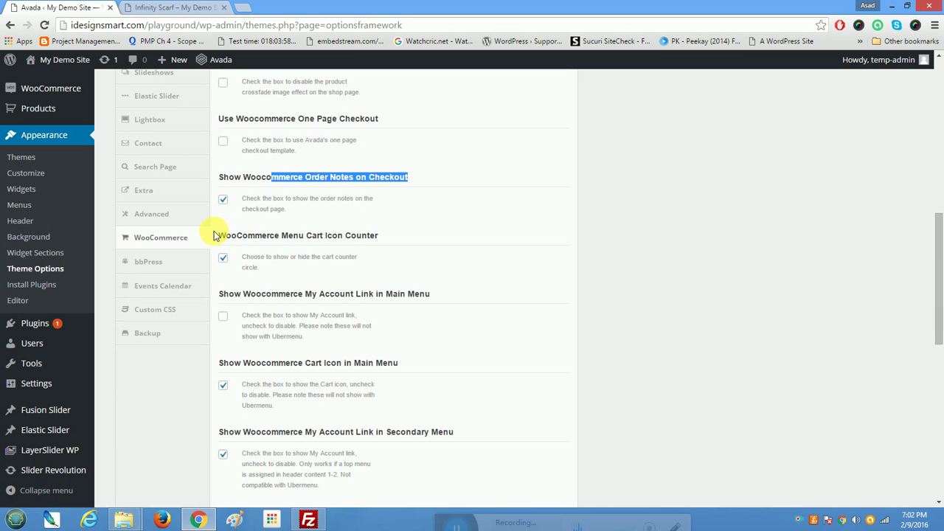
drag(219, 235, 396, 237)
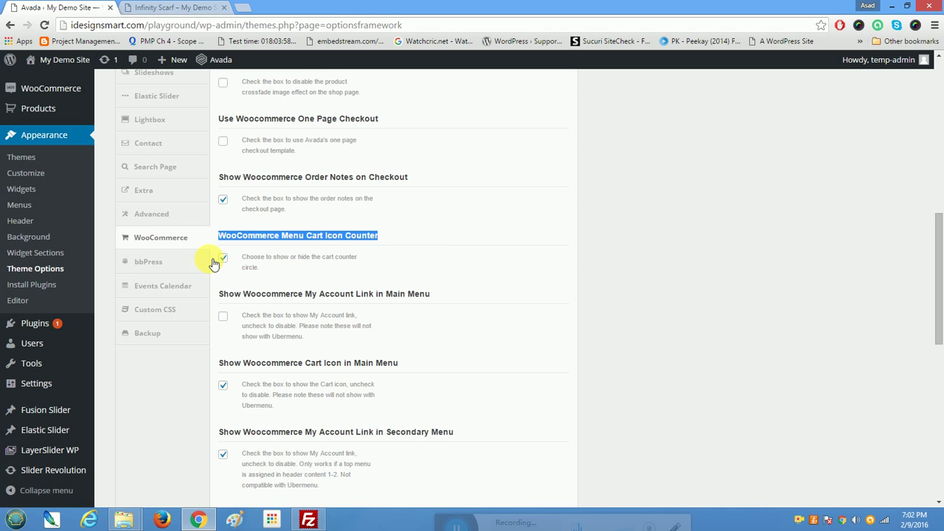
Step: Check the Infinity Scarf product page, and highlight the Show Woocommerce Cart Icon in Main Menu title back in the theme options
click(186, 8)
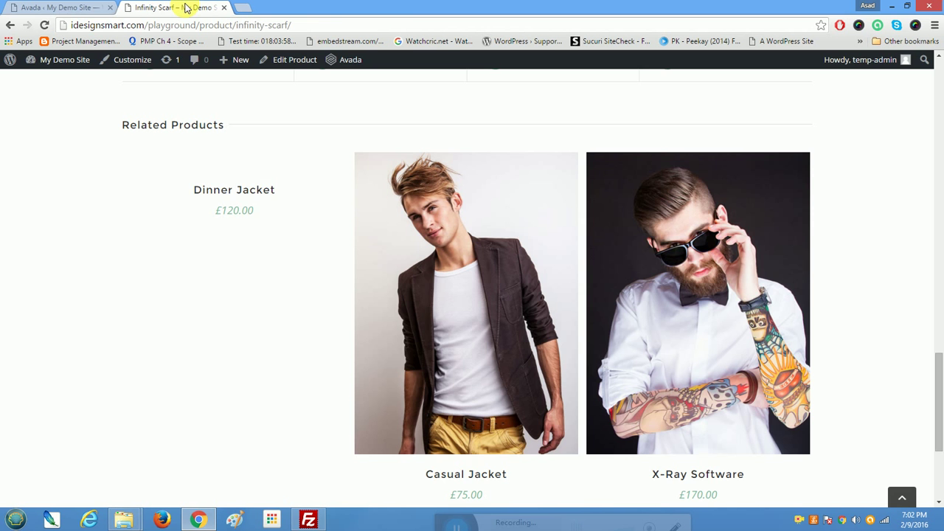
click(59, 7)
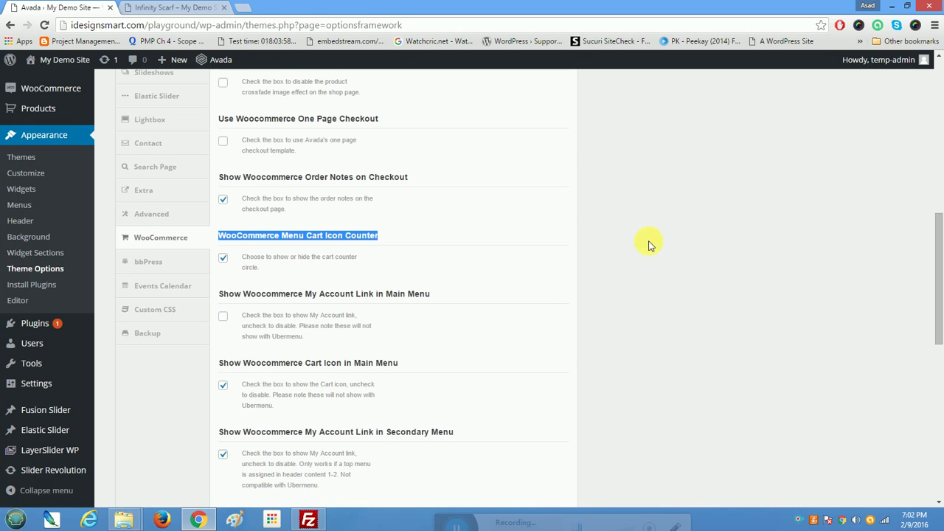
drag(219, 363, 430, 366)
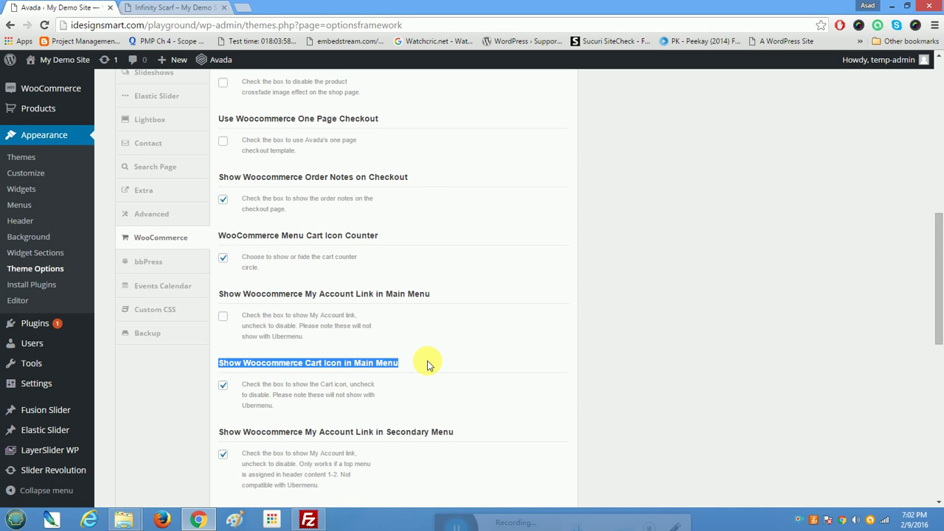
Step: Review the remaining WooCommerce options, from the secondary menu links and social icons to the two account area messages
scroll(428, 364, down, 2)
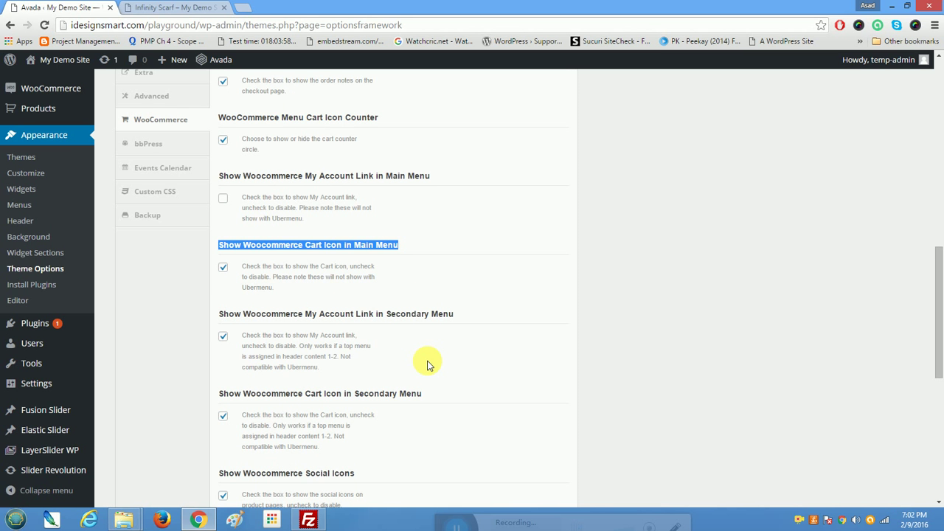
scroll(428, 364, down, 3)
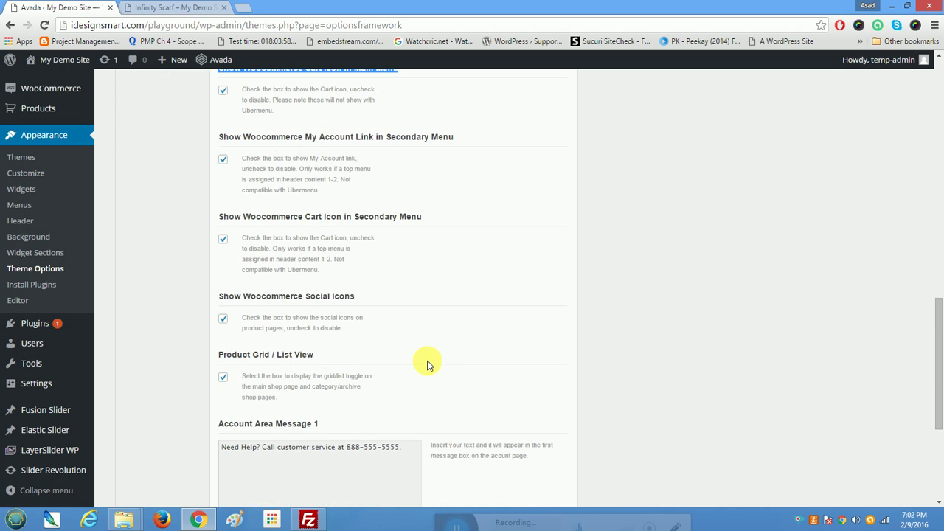
scroll(516, 383, up, 12)
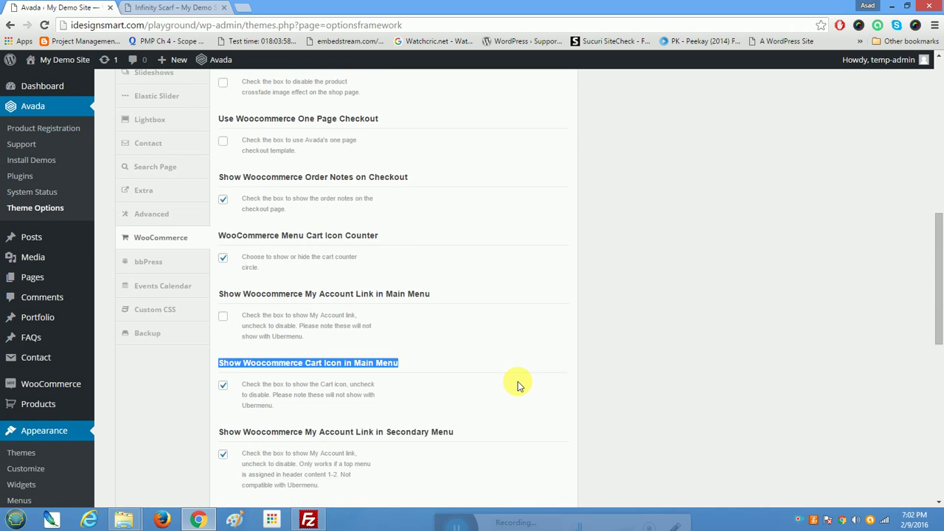
scroll(509, 371, up, 2)
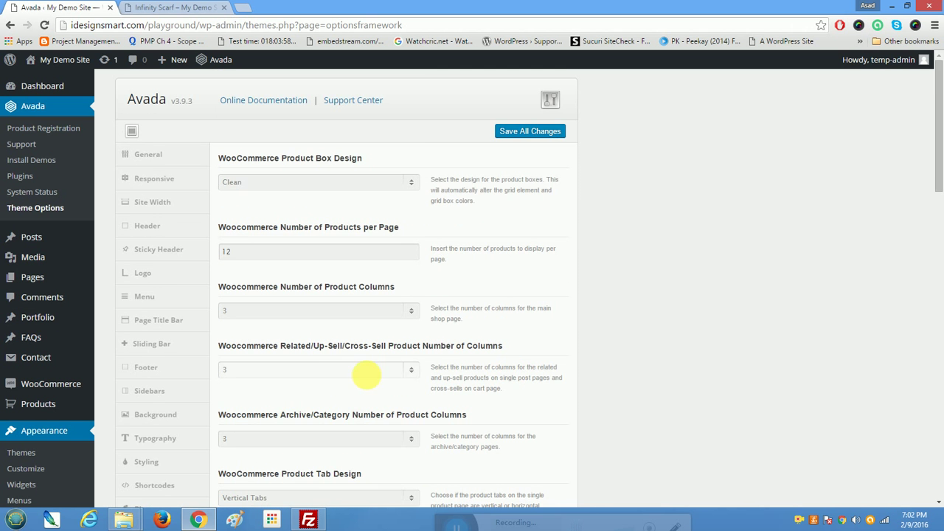
scroll(362, 376, down, 5)
scroll(363, 376, down, 10)
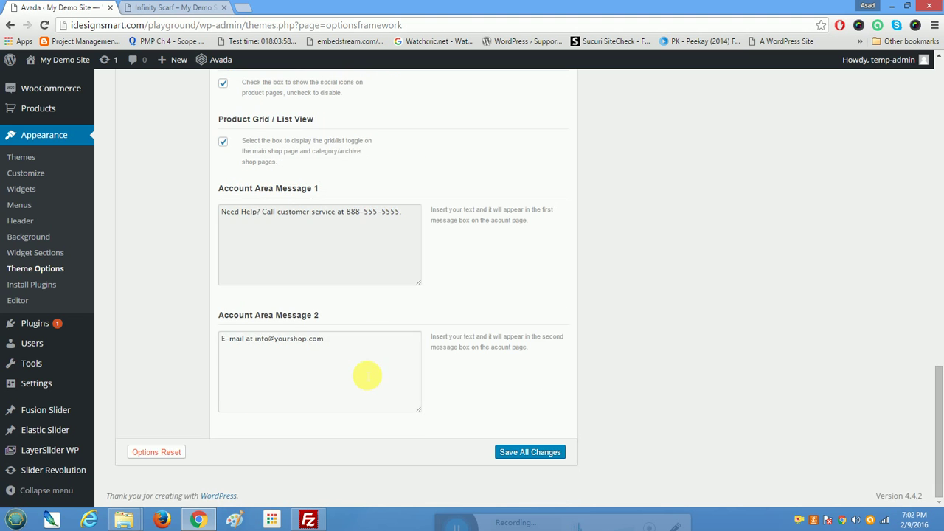
Step: Go from the theme options to the demo site's home page and review its hero slider and Welcome to My Shop section
scroll(365, 375, up, 9)
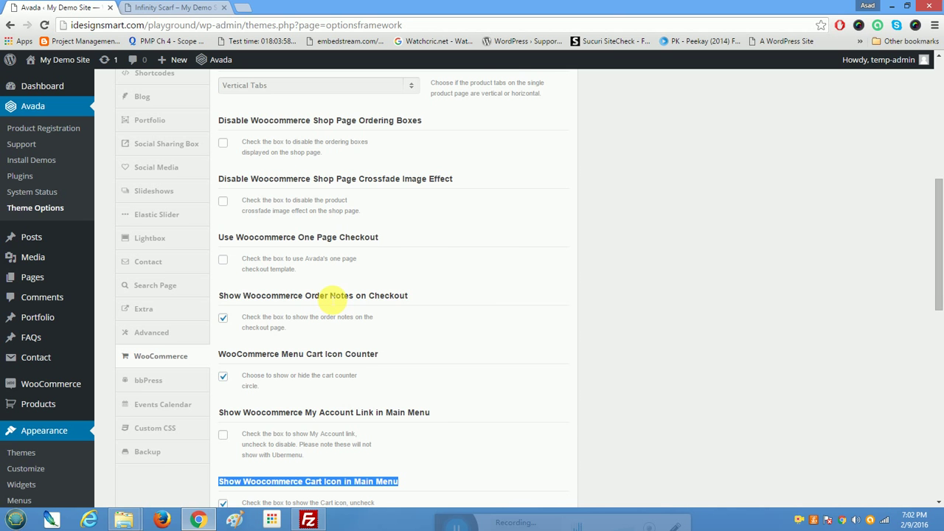
scroll(336, 298, up, 3)
mouse_move(49, 67)
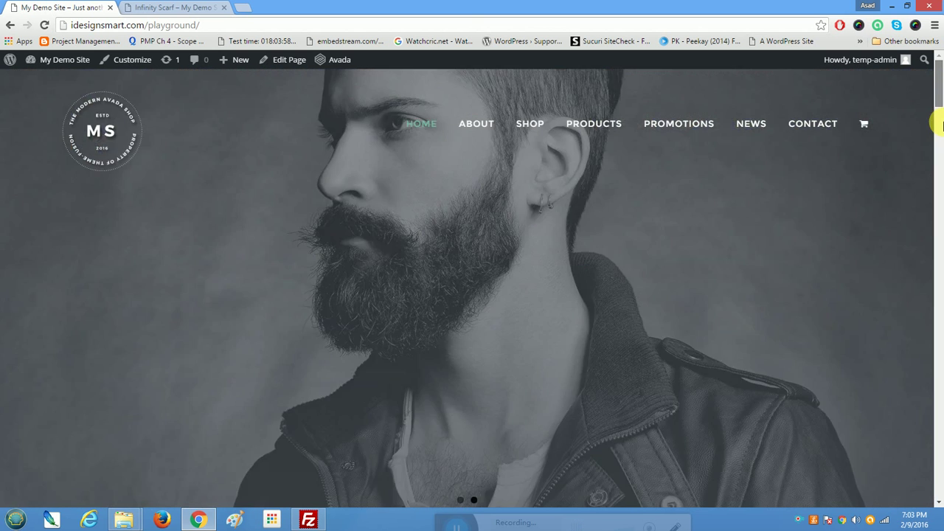
click(941, 113)
drag(942, 138, 940, 66)
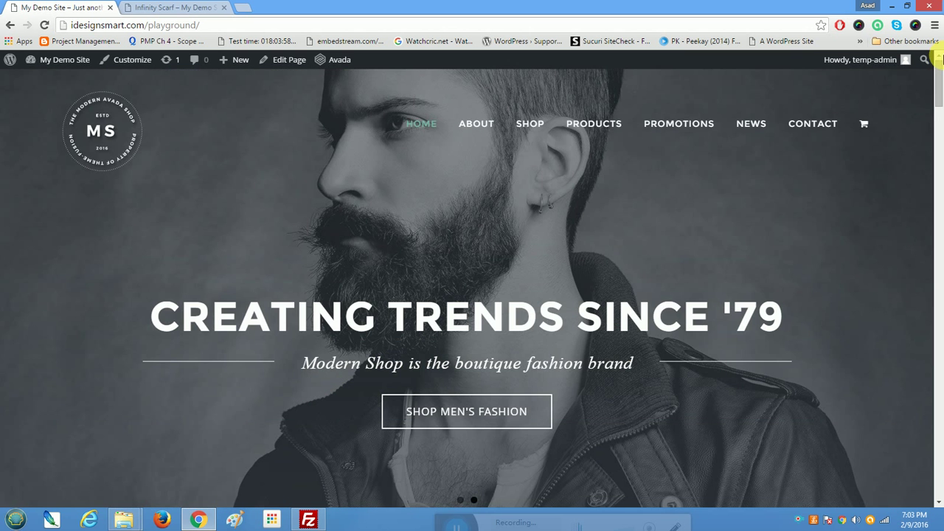
scroll(931, 92, down, 2)
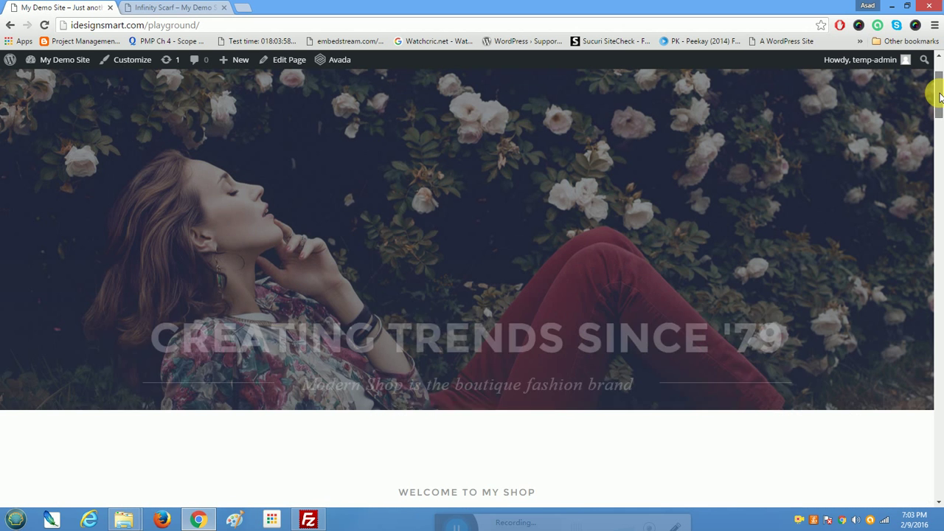
scroll(936, 78, up, 2)
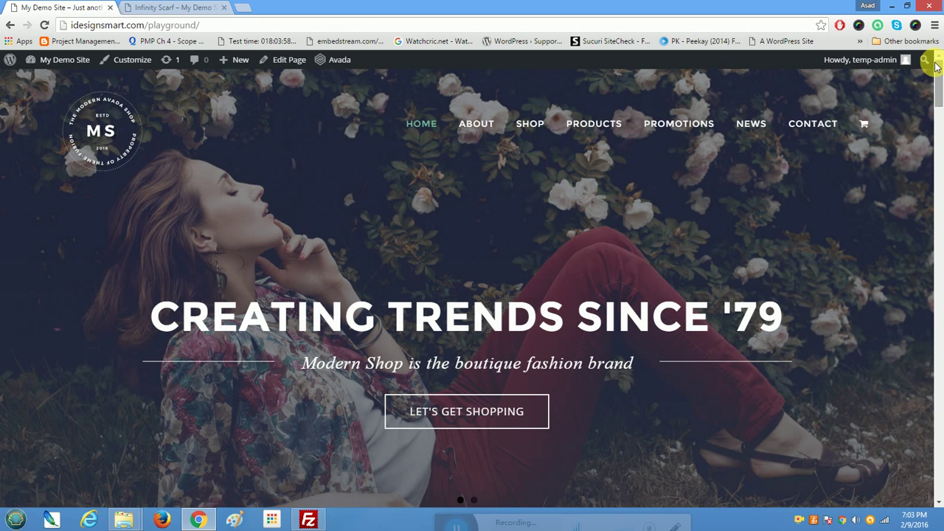
scroll(320, 246, down, 3)
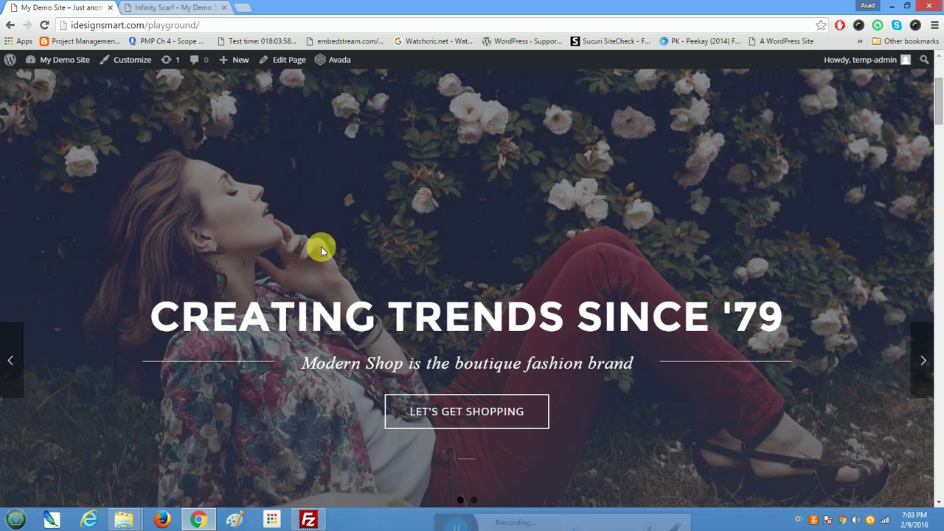
scroll(936, 140, down, 4)
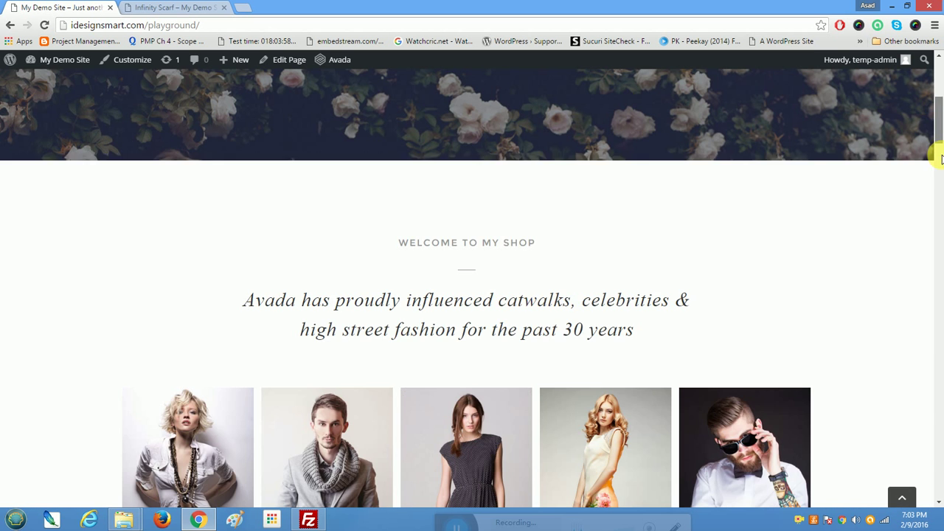
scroll(940, 177, down, 6)
drag(942, 194, 941, 64)
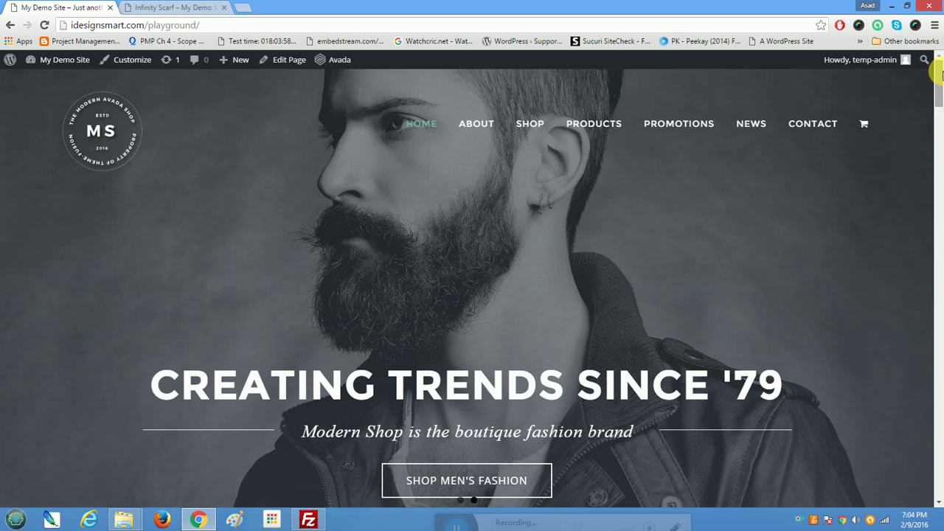
Step: Review the rest of the home page, from the latest news banner and featured products to the weekly promotions, map and opening times
scroll(935, 112, down, 5)
drag(942, 209, 937, 263)
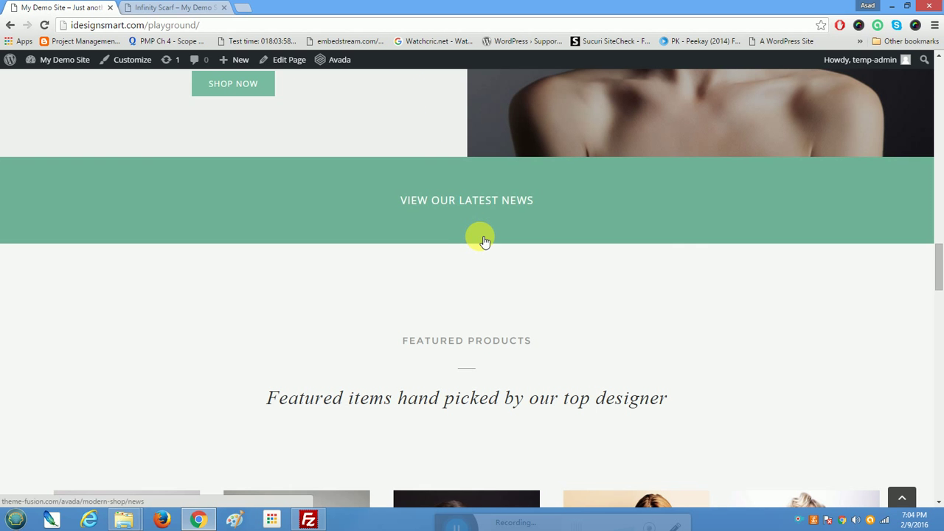
scroll(478, 253, down, 2)
scroll(456, 299, down, 6)
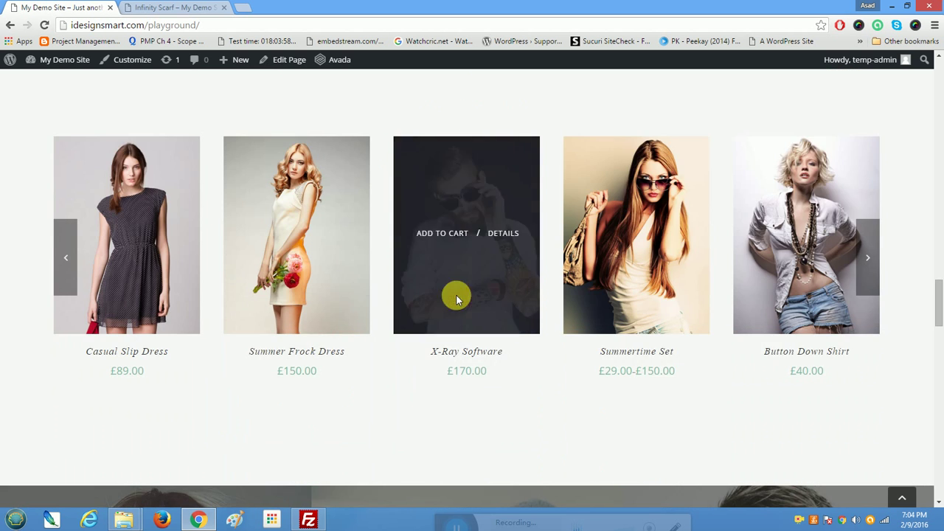
scroll(459, 301, down, 5)
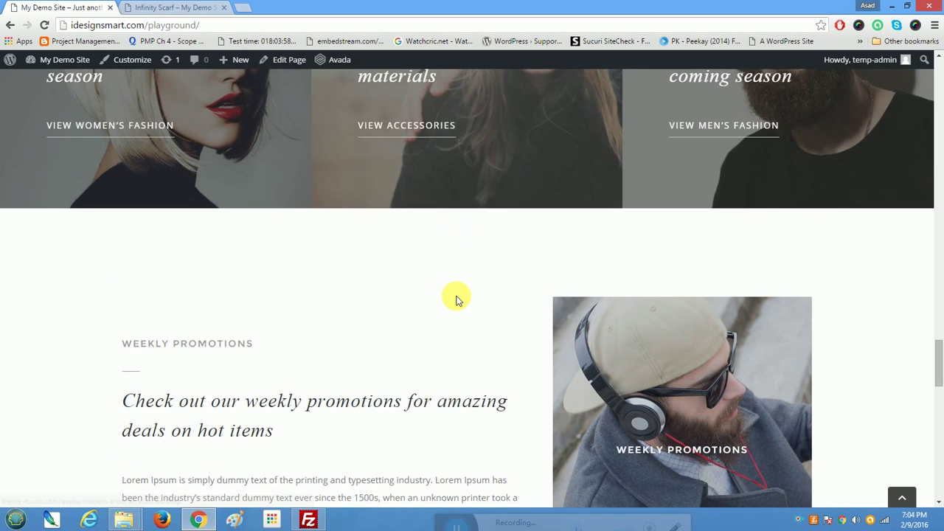
scroll(456, 299, down, 8)
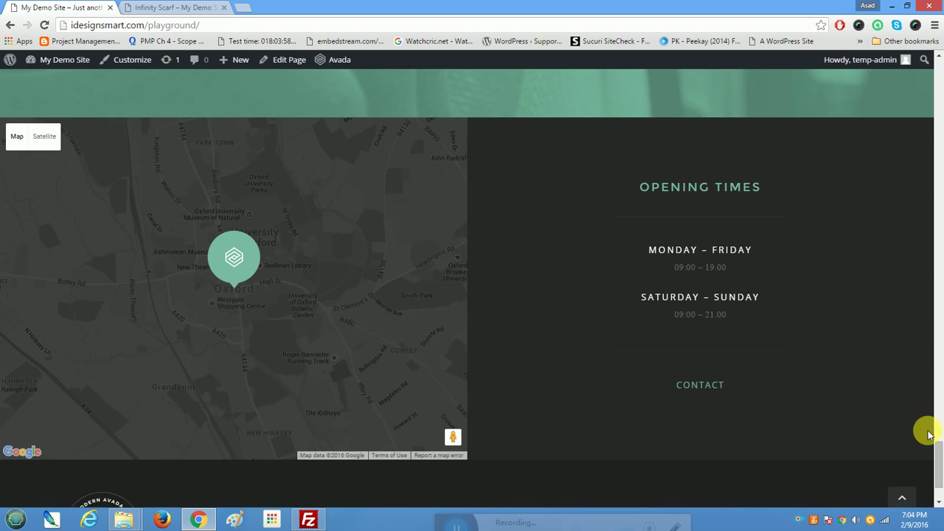
drag(934, 460, 933, 56)
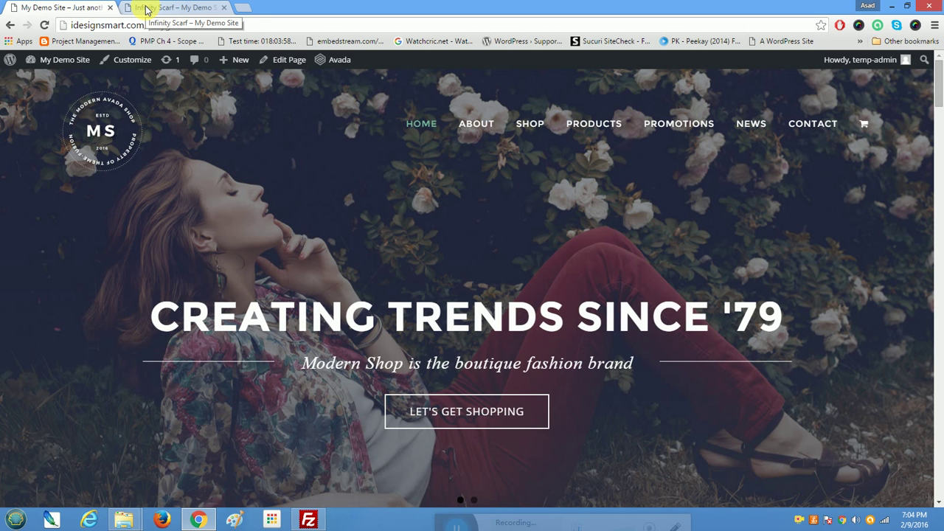
Step: Switch to the Infinity Scarf product page and review its header banner, product details, description section and social sharing links
click(146, 9)
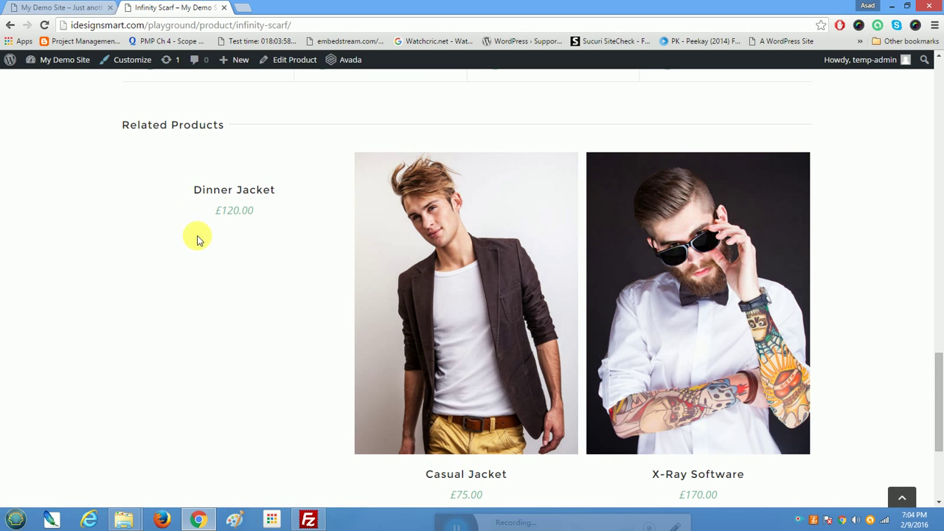
drag(937, 374, 939, 61)
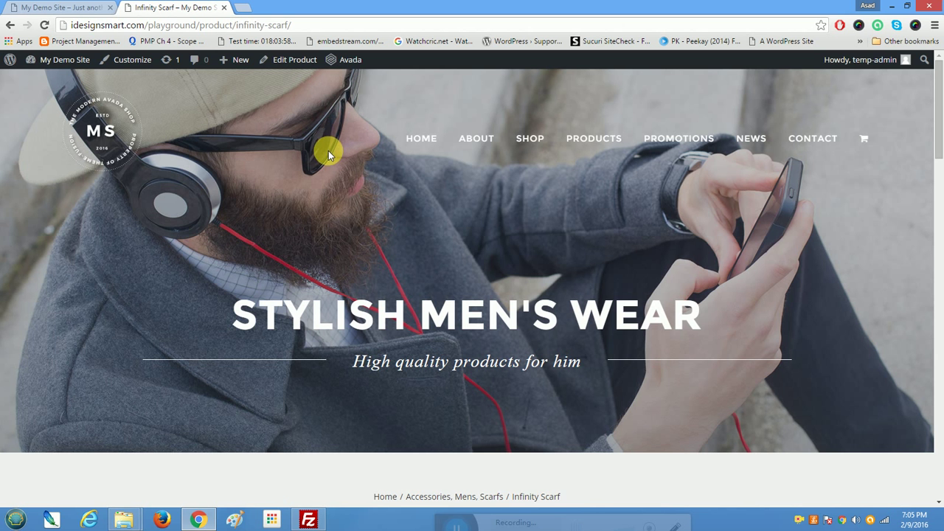
scroll(420, 358, down, 5)
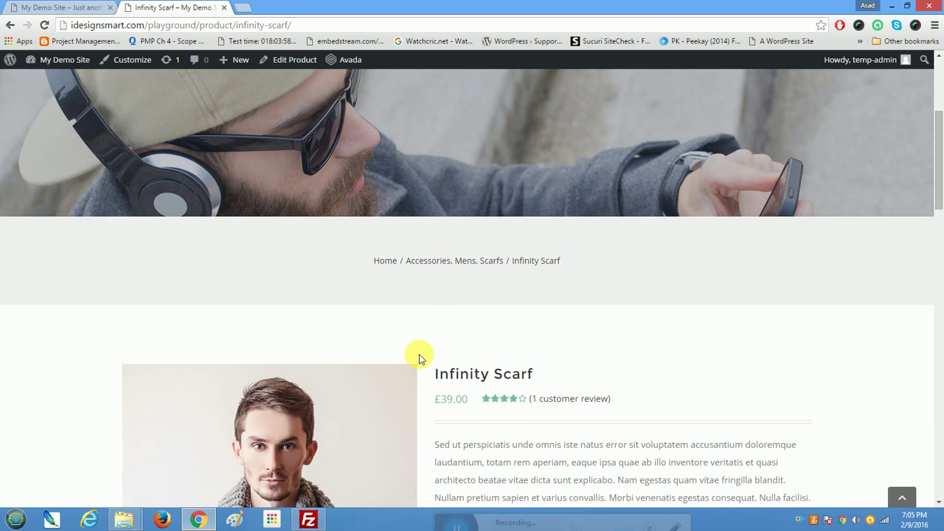
scroll(419, 358, down, 1)
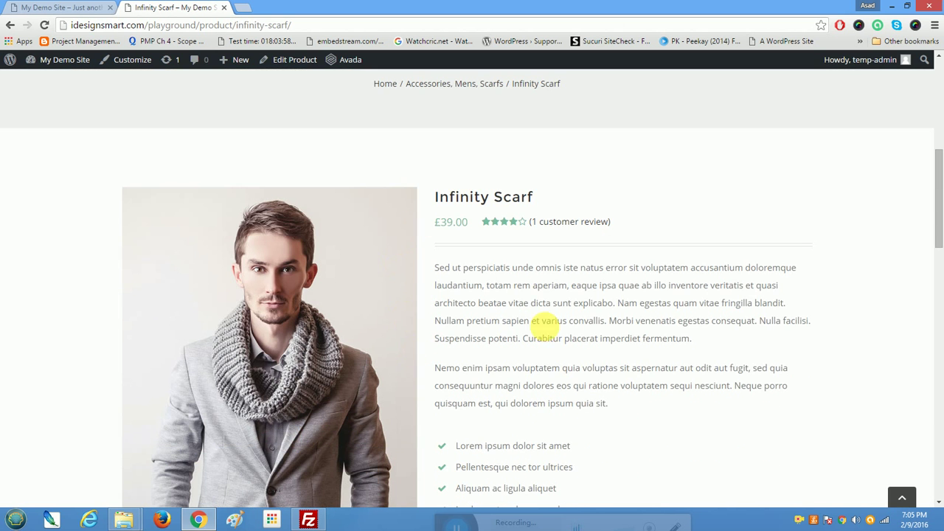
scroll(551, 387, down, 3)
scroll(548, 382, down, 7)
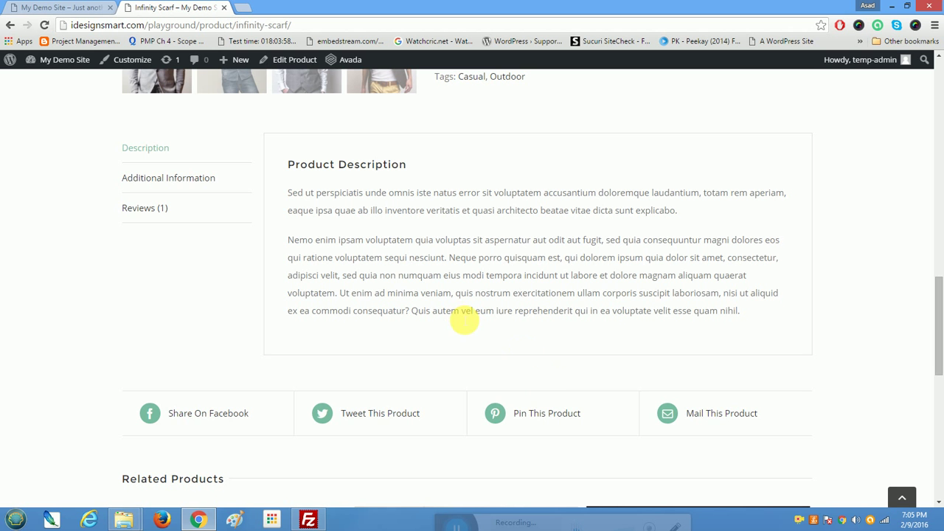
scroll(461, 318, up, 10)
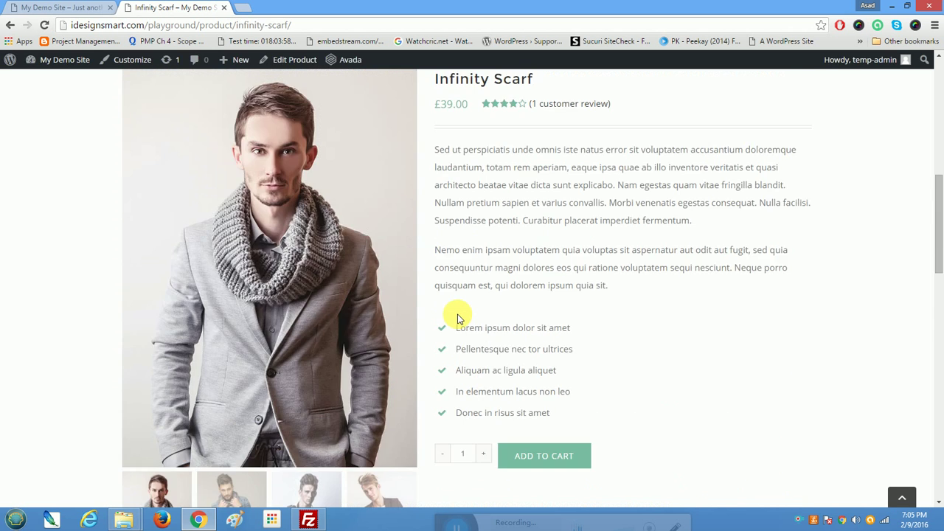
scroll(461, 318, up, 5)
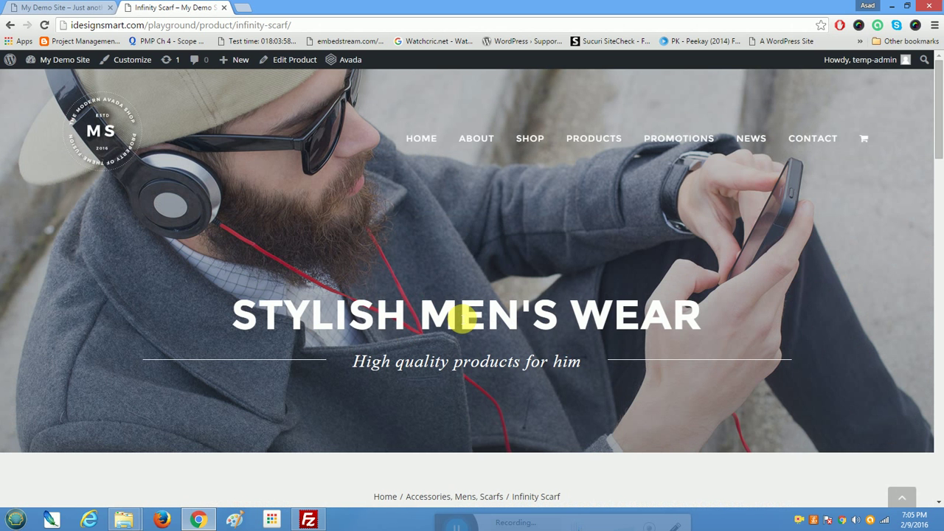